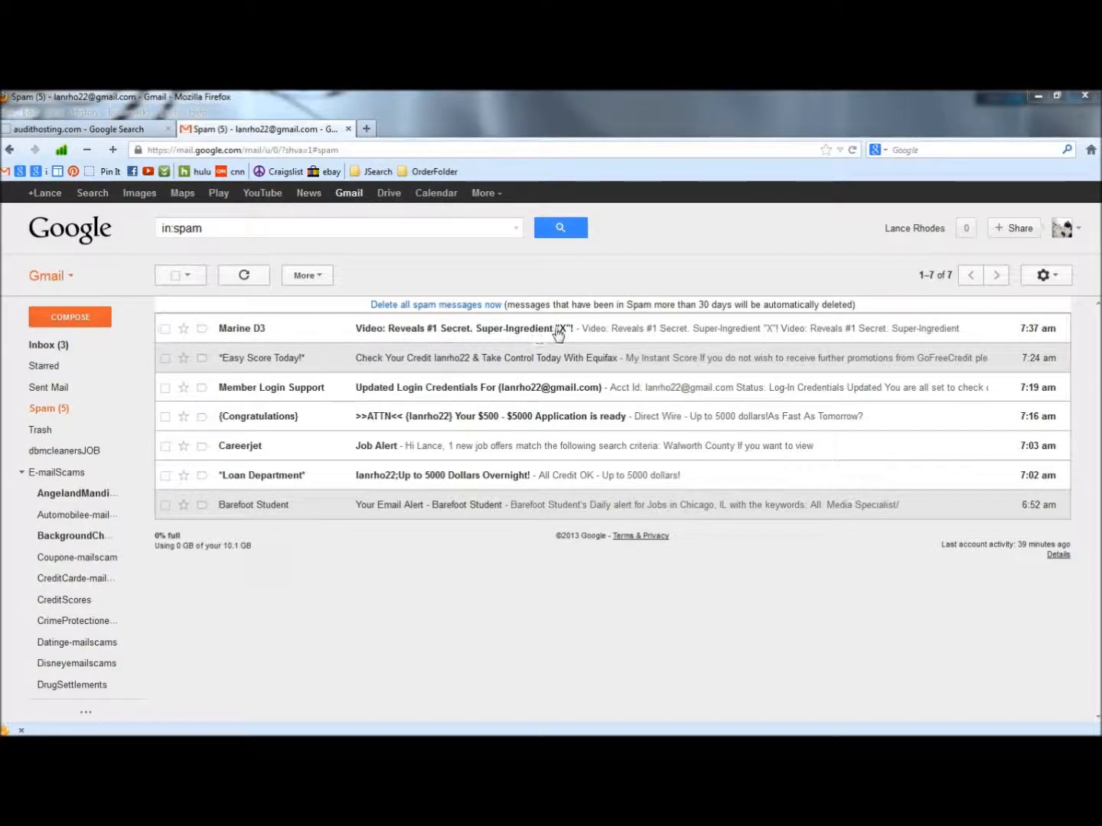
Open the Marine D3 spam message about Super-Ingredient "X" and show its original source.
click(329, 341)
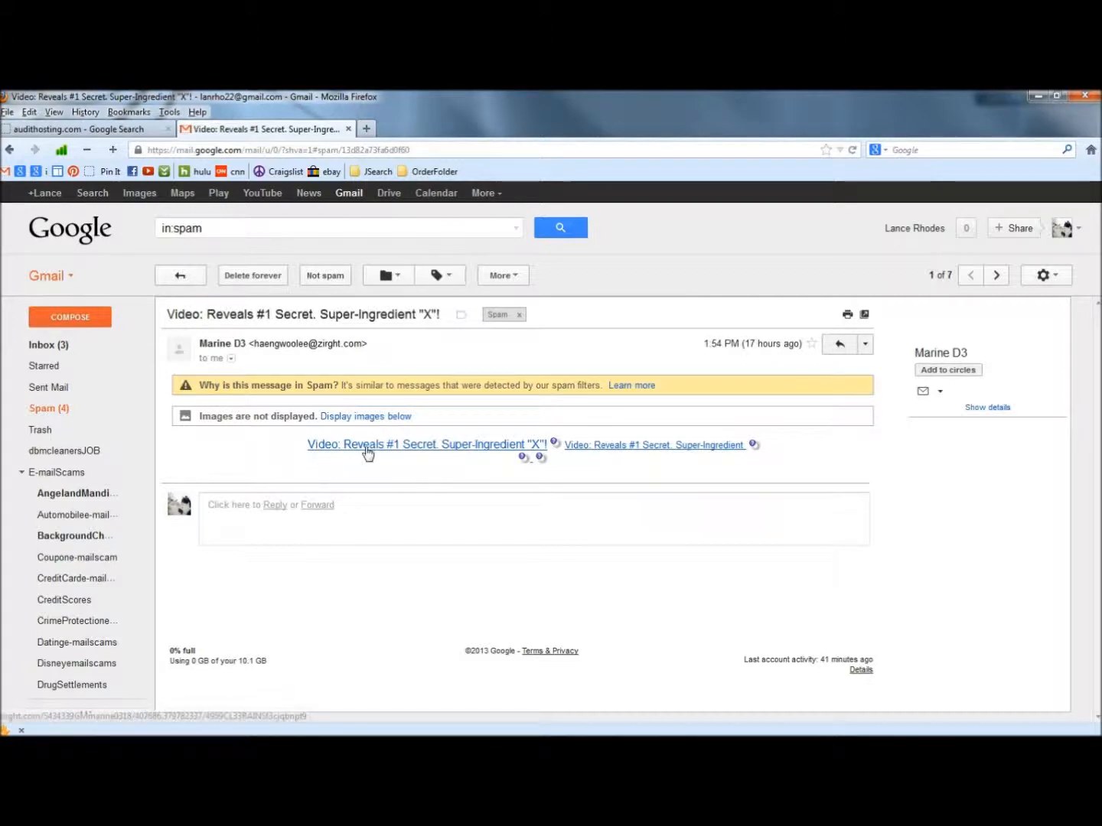
click(866, 346)
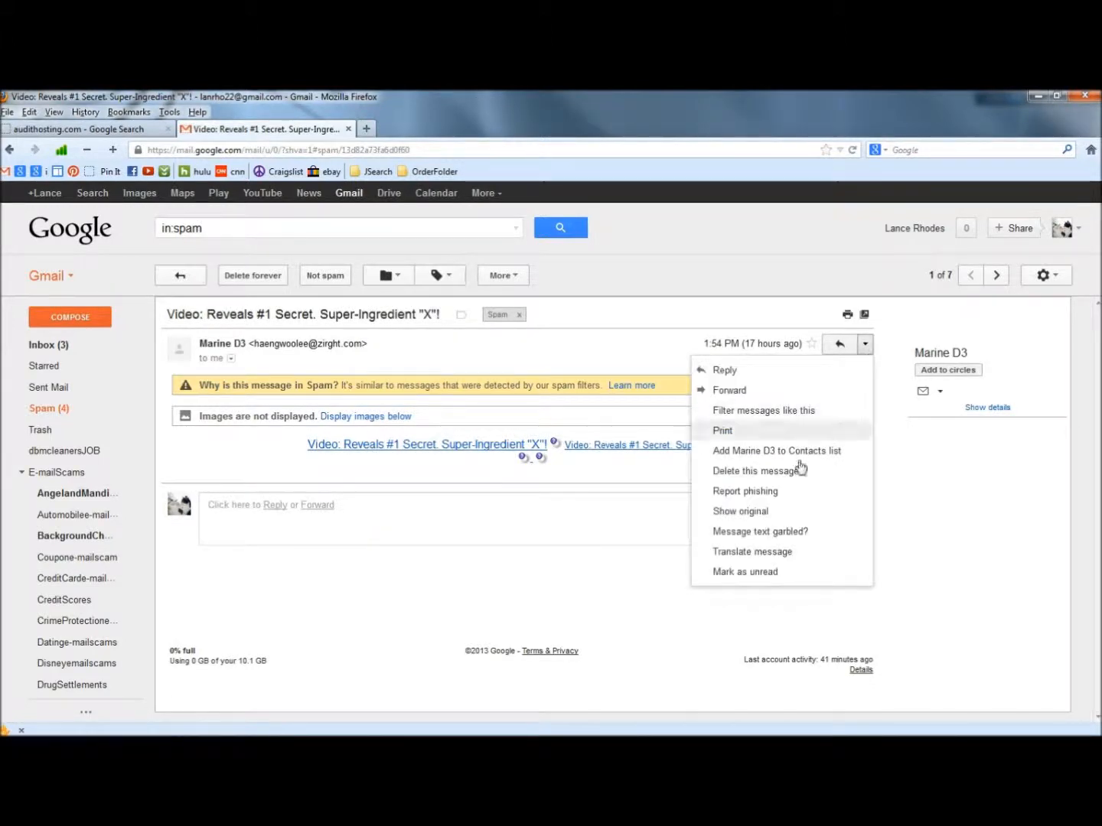
click(732, 513)
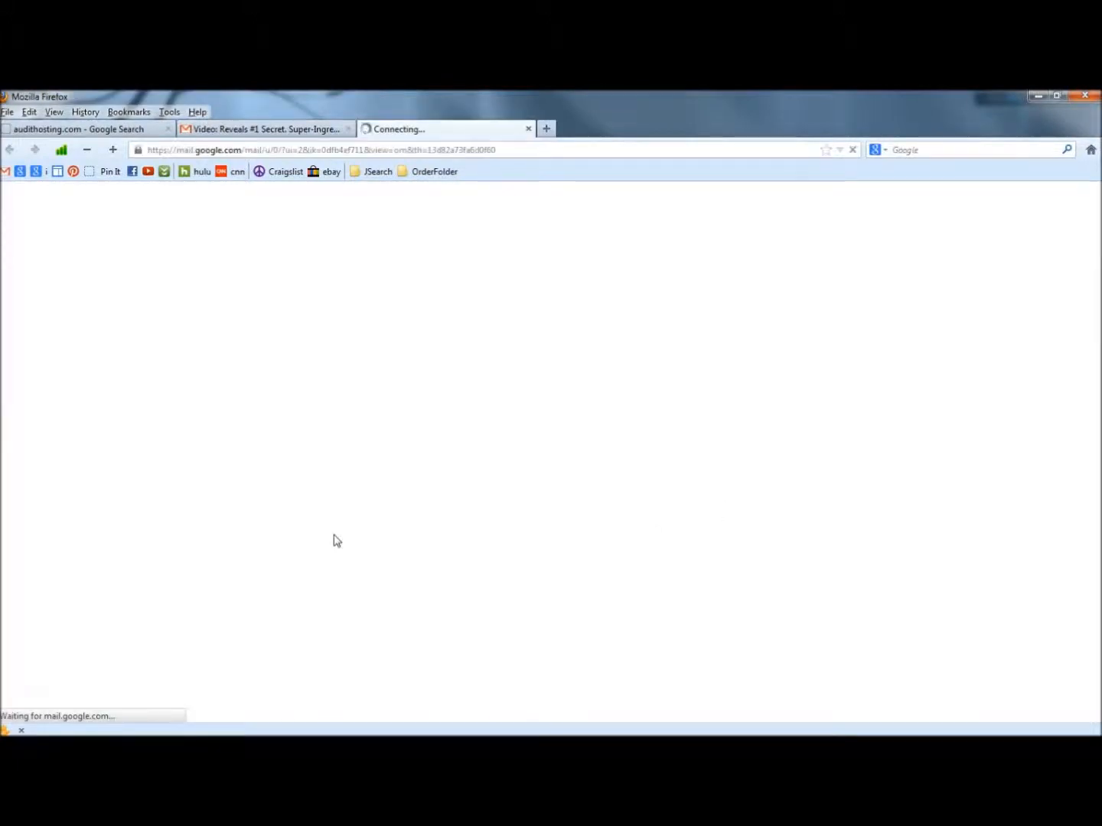
Copy the entire message source and run a lookup of its IP addresses in IPNetInfo.
drag(3, 202, 322, 710)
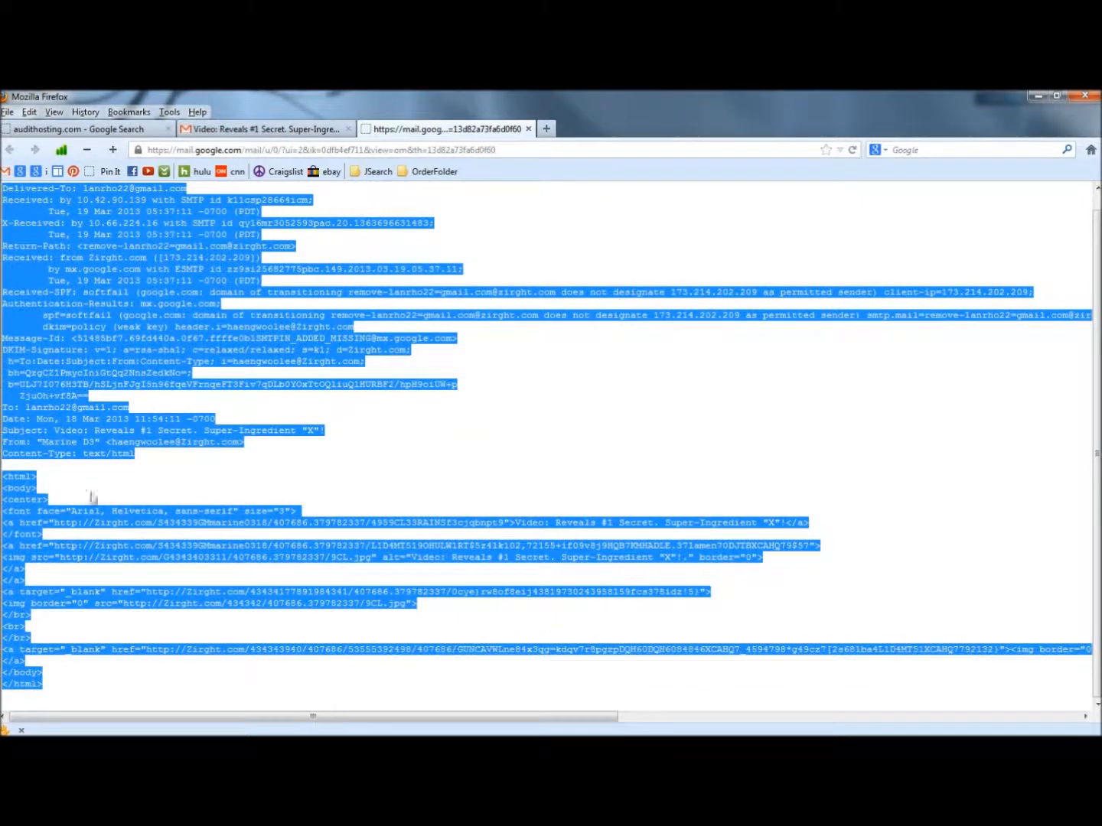
right_click(128, 260)
click(165, 275)
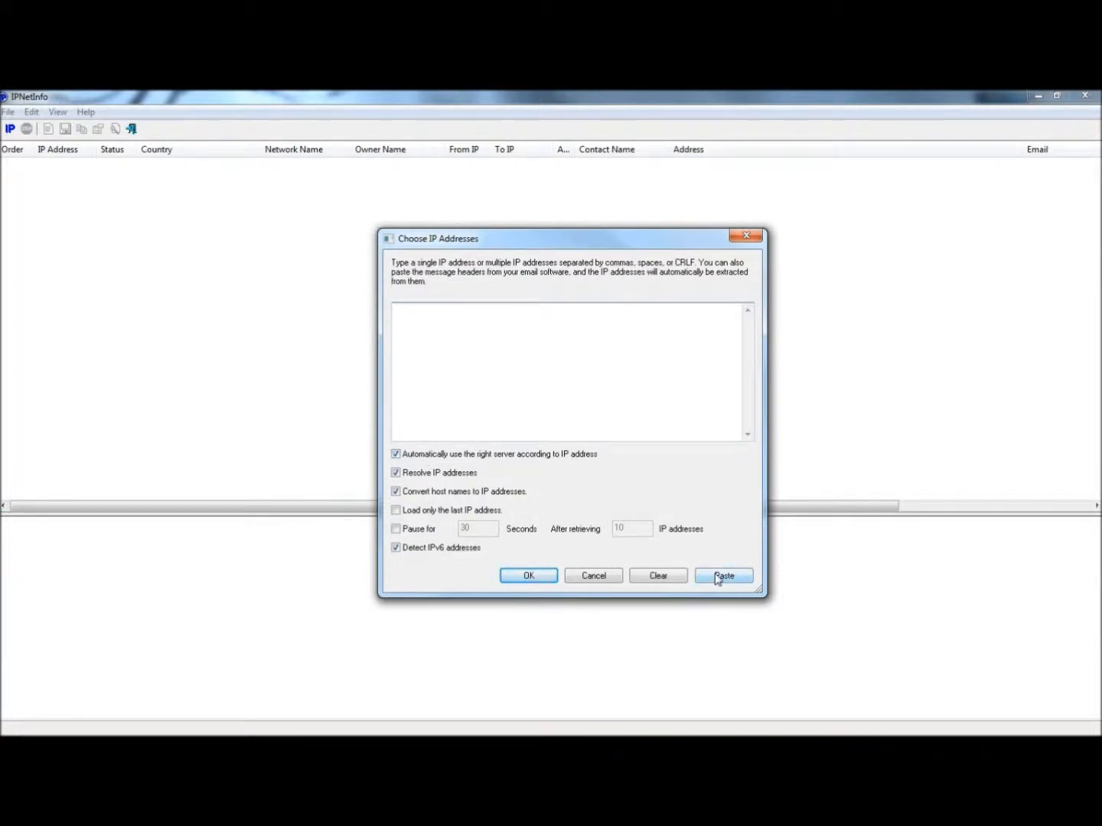
click(718, 576)
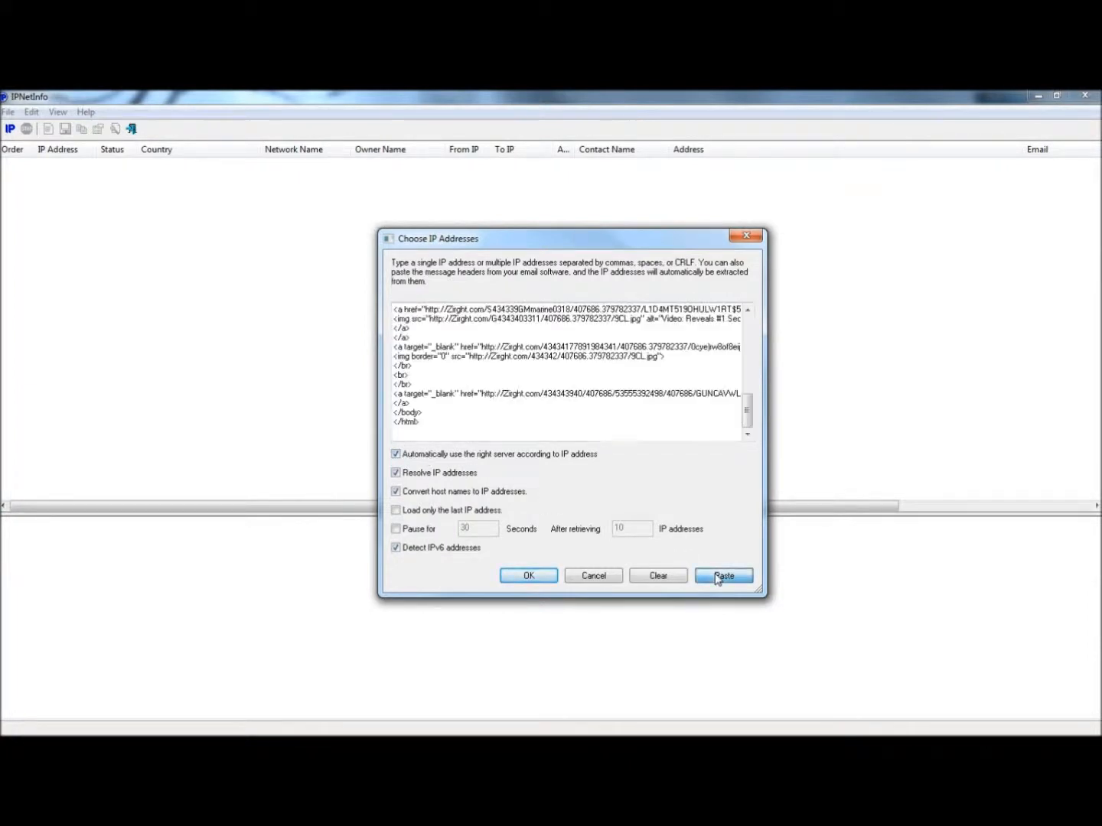
click(523, 578)
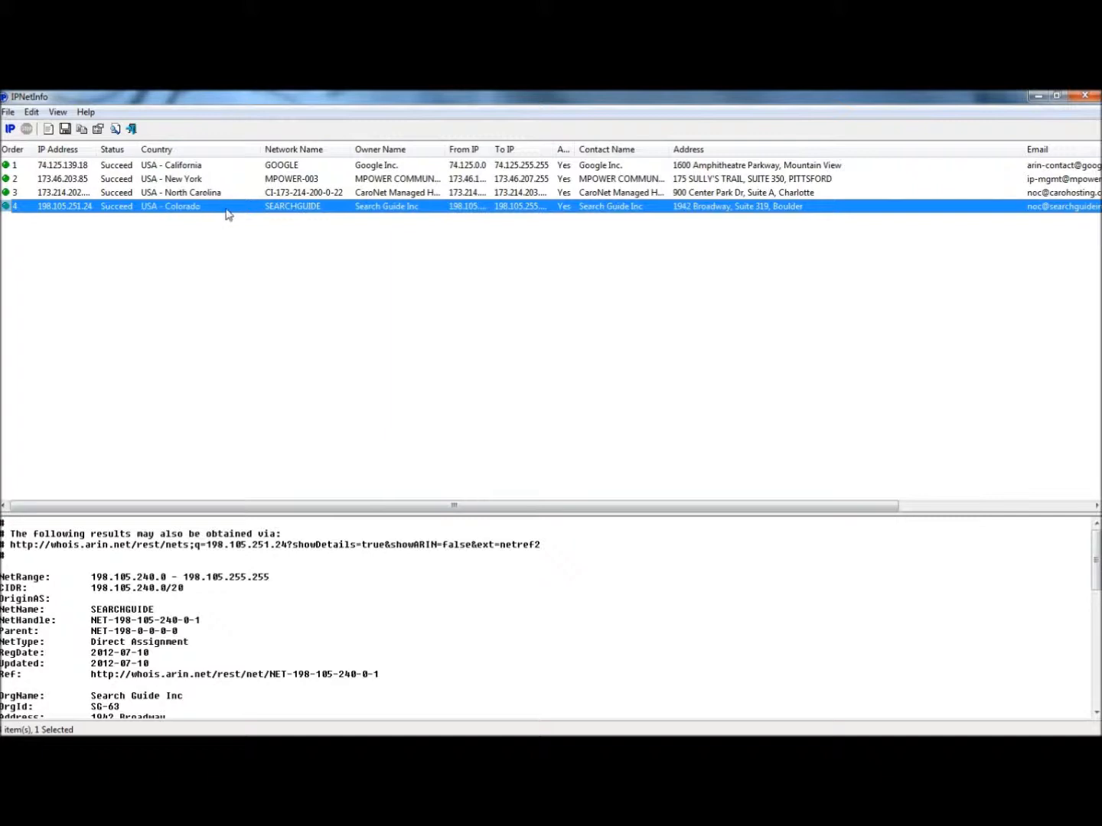
Open the details of the MPOWER-003 entry and copy its host name, Zirght.com.
drag(346, 506, 573, 541)
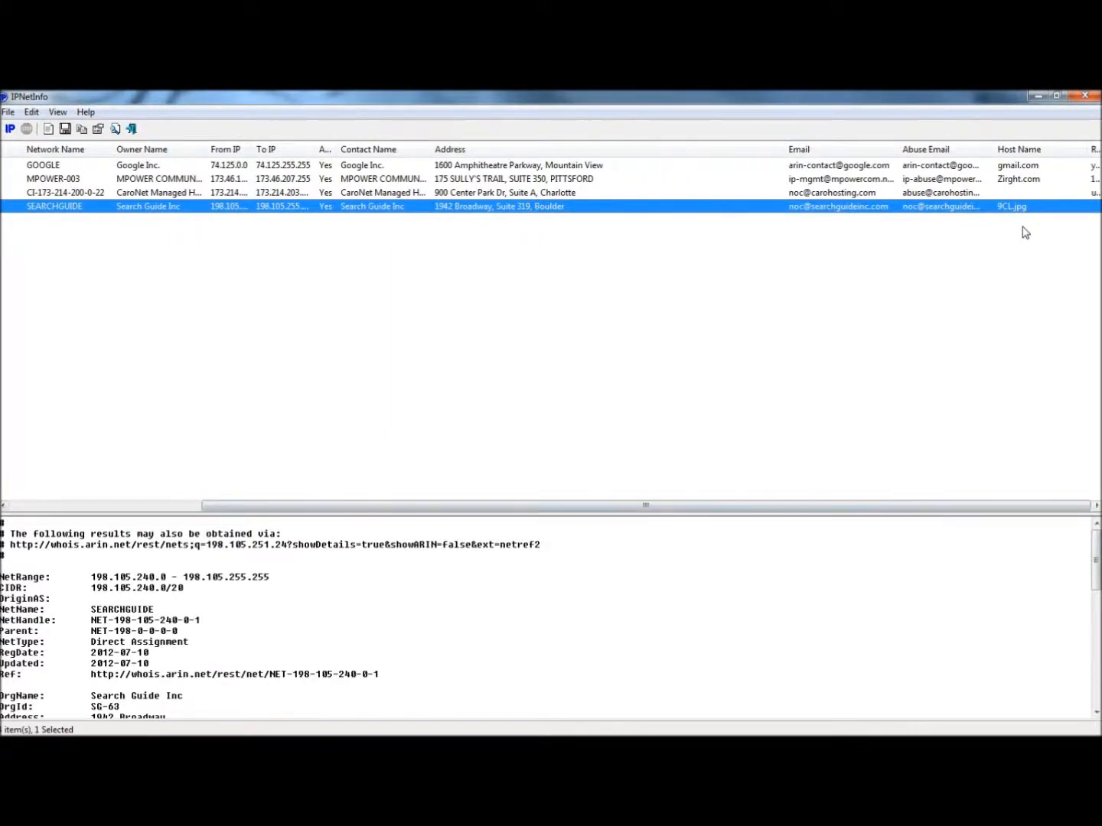
click(1009, 181)
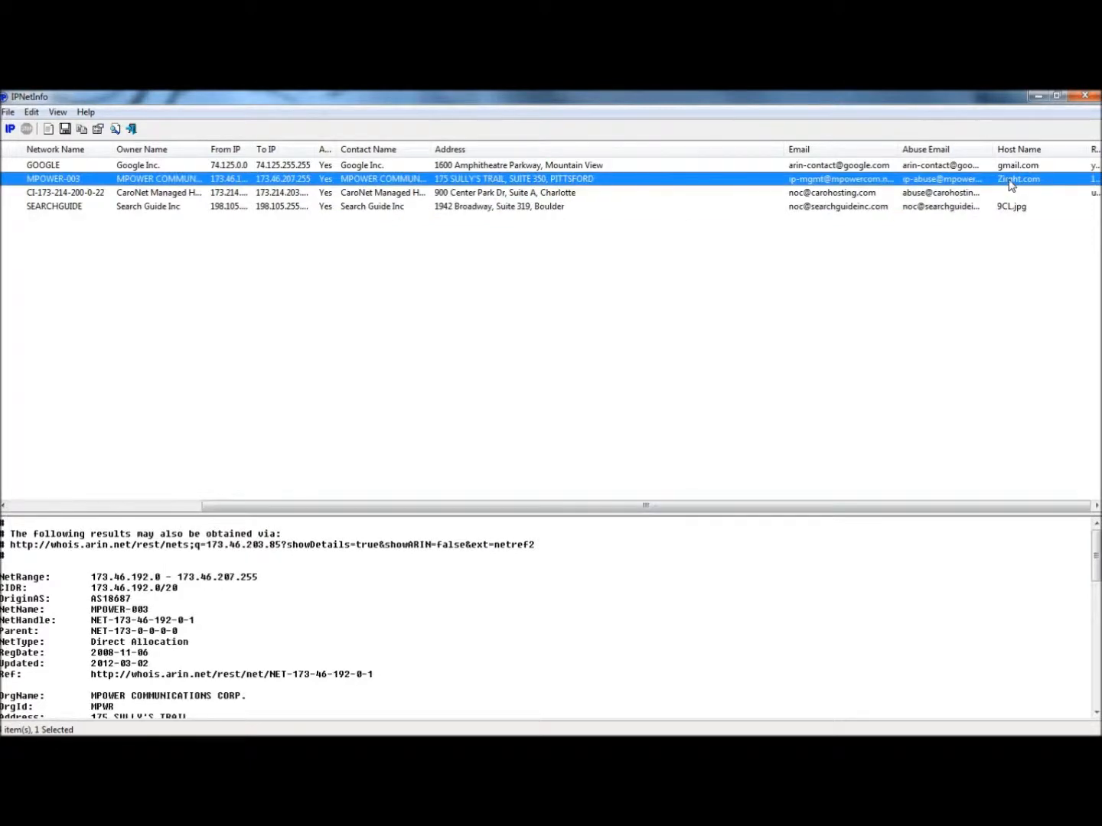
double_click(1008, 181)
drag(521, 540, 469, 543)
right_click(473, 541)
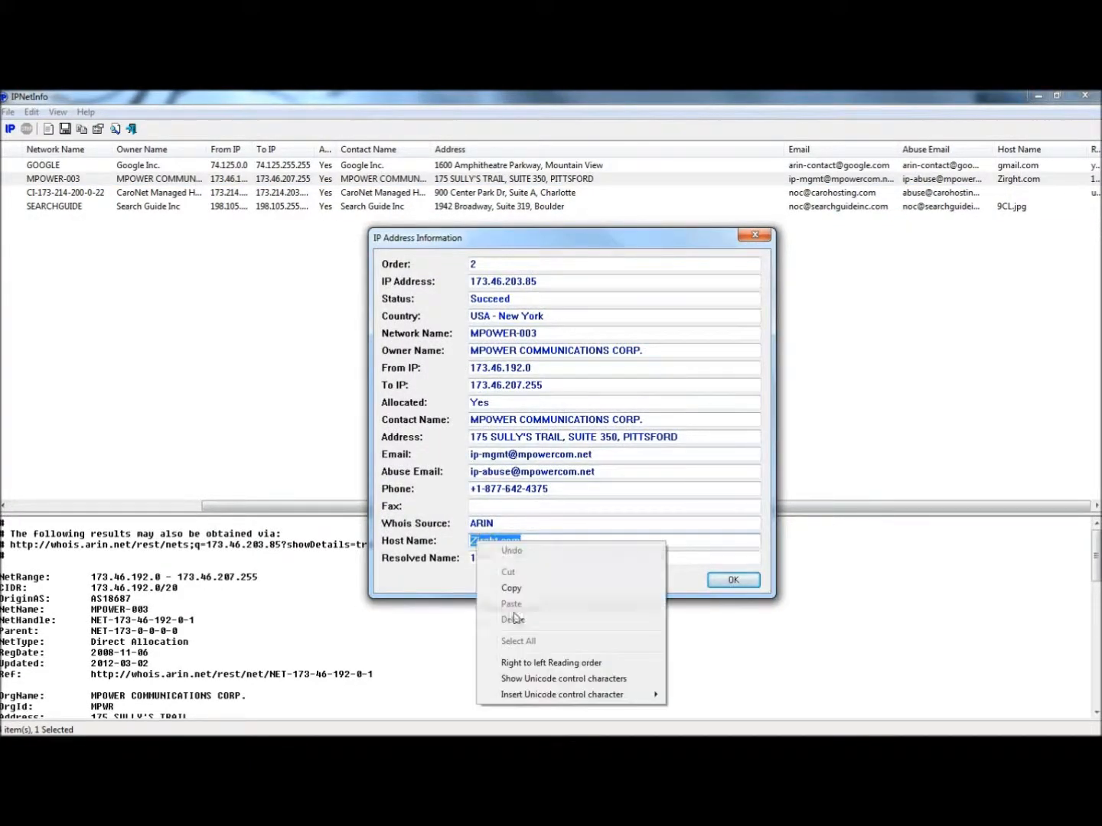
click(512, 586)
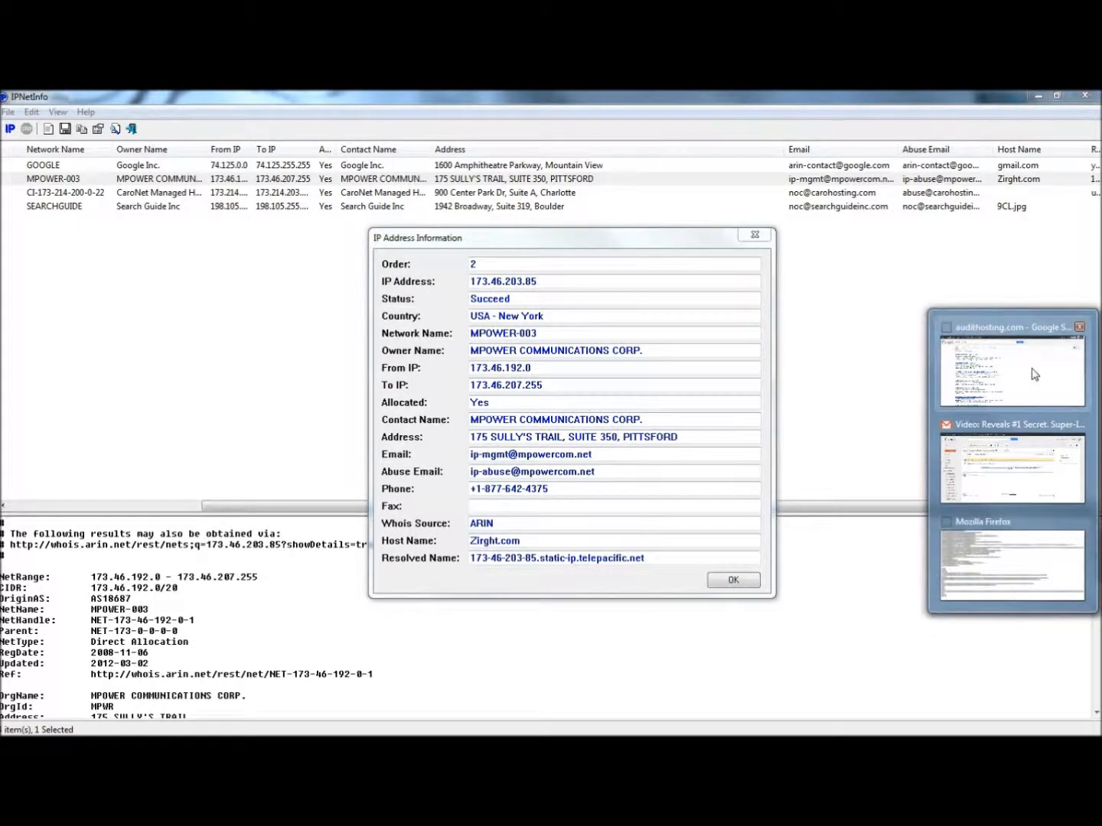
Switch to the Google search page in Firefox and search for the exact spelling Zirght.com.
click(1035, 359)
drag(211, 228, 106, 230)
right_click(158, 231)
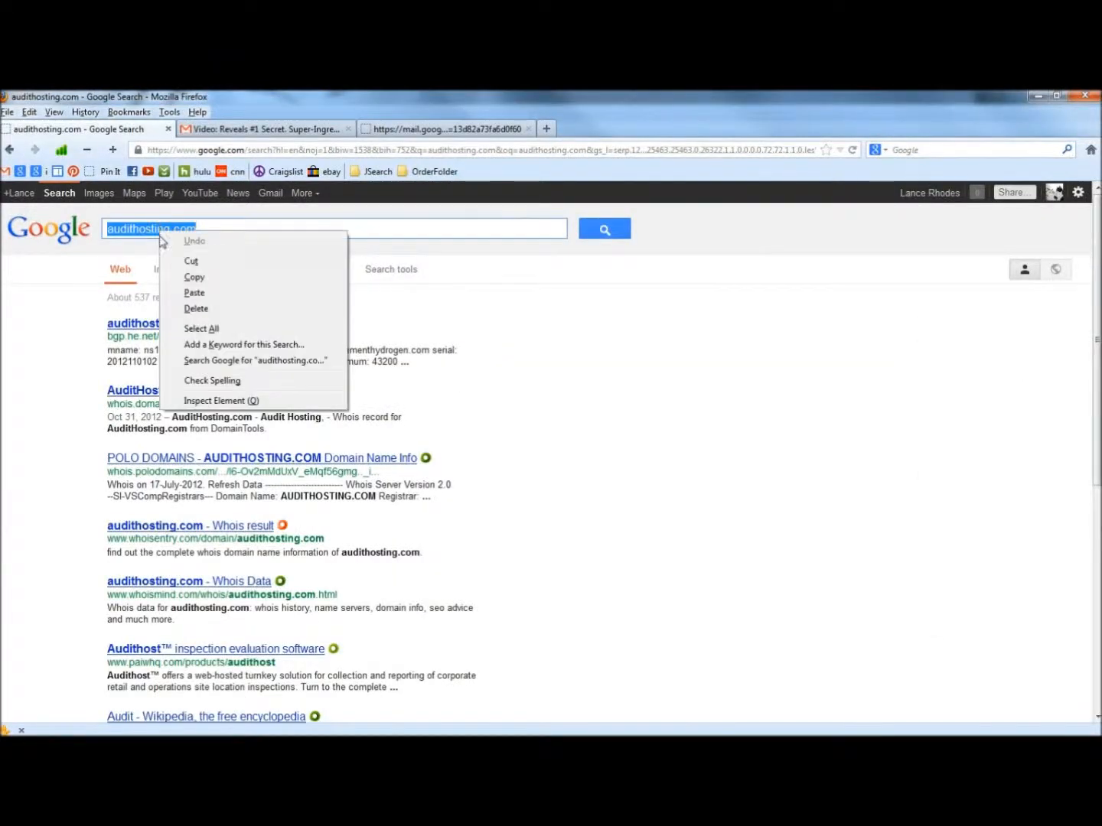
click(186, 292)
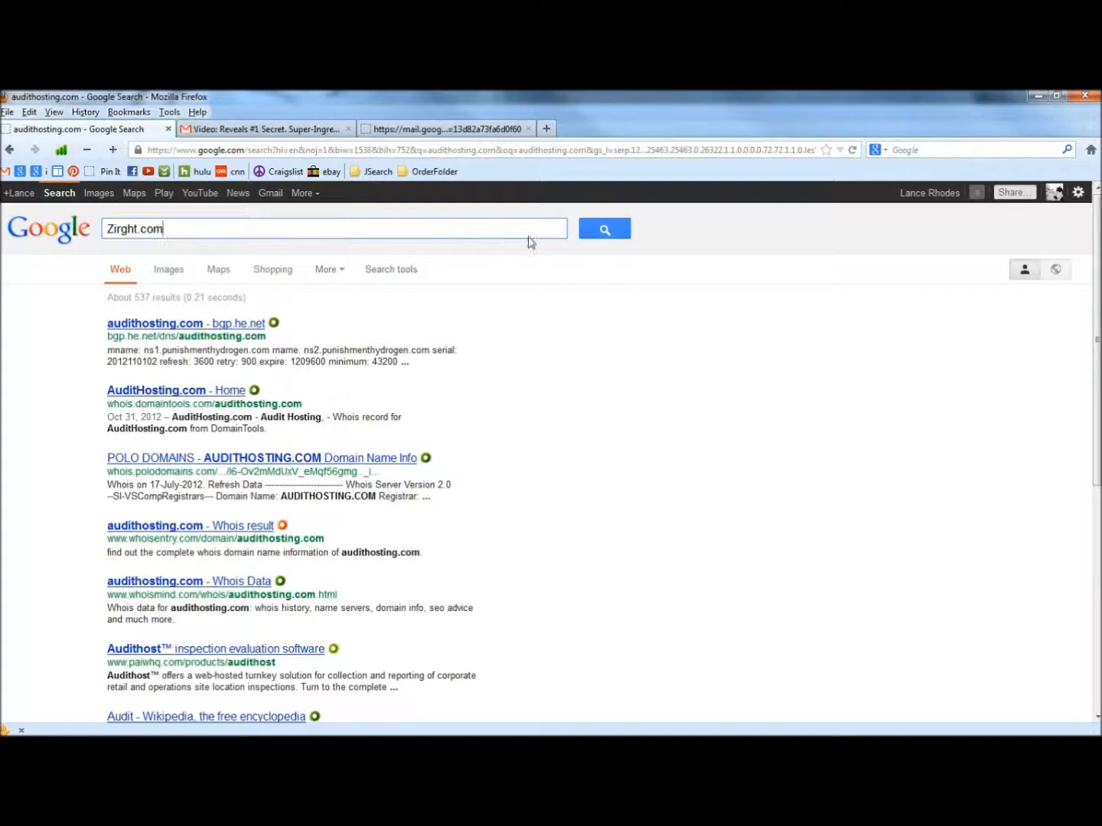
click(609, 234)
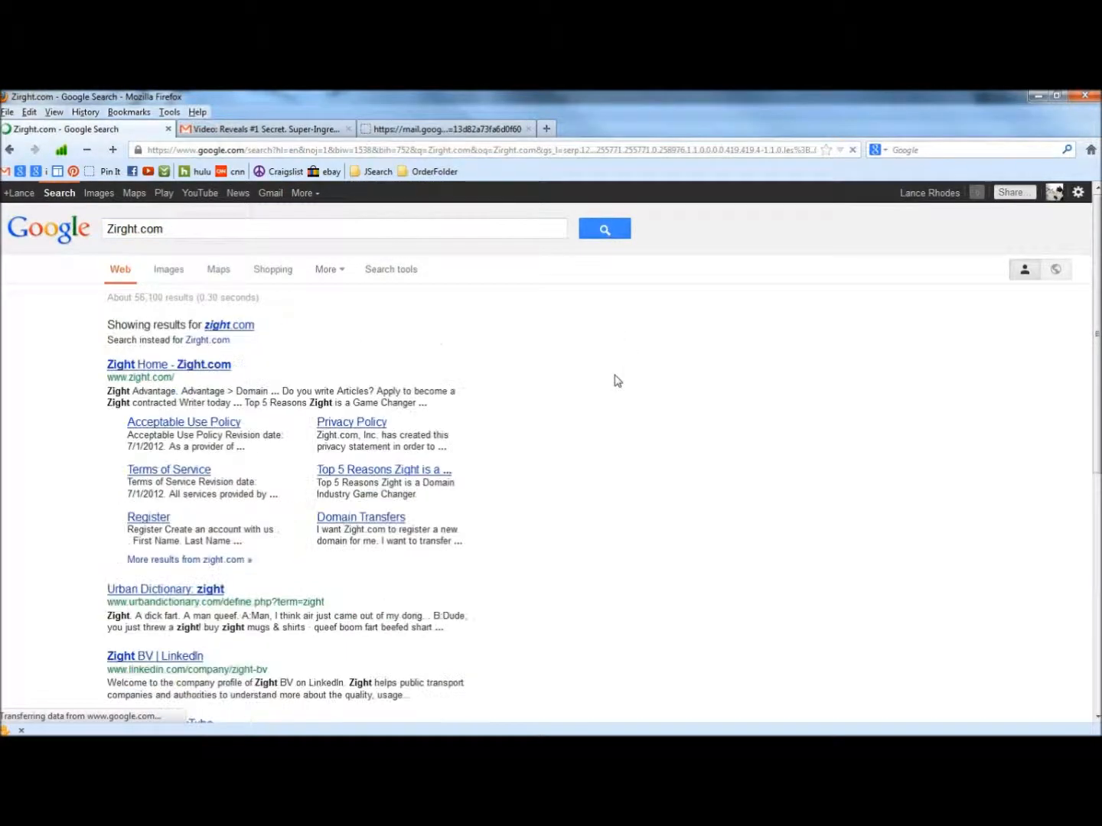
click(203, 337)
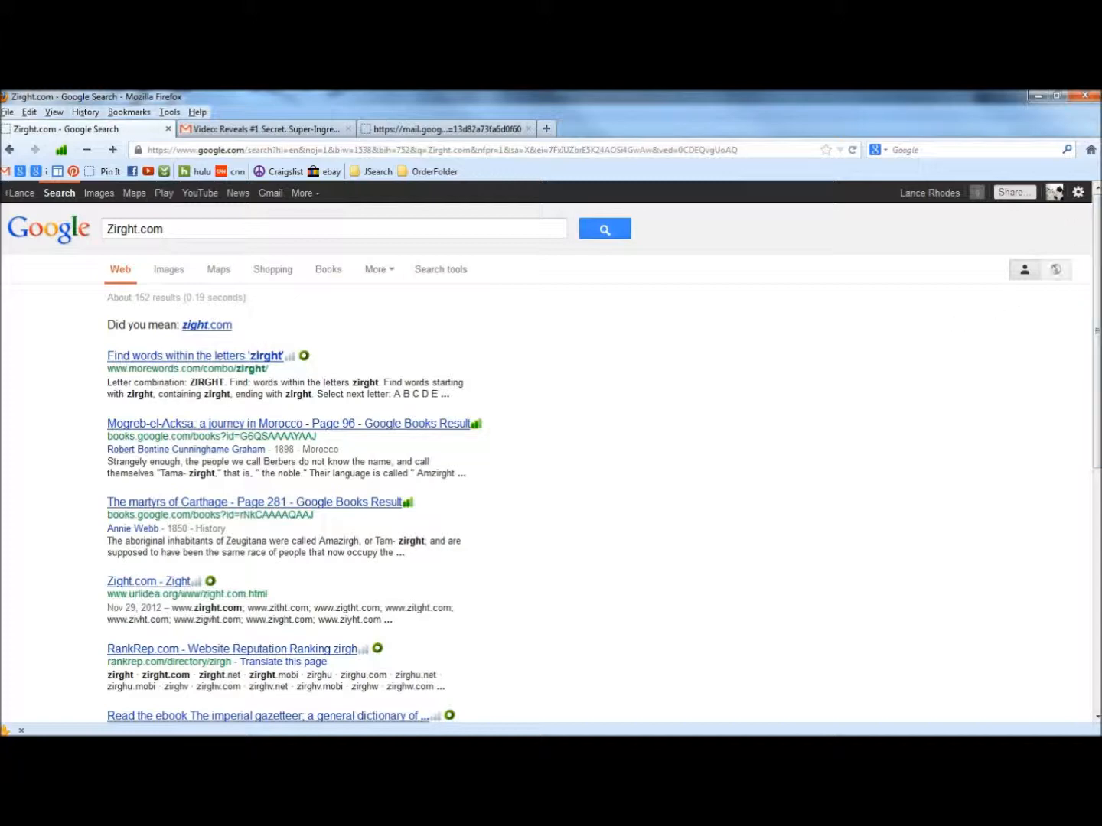
Return to IPNetInfo and copy telepacific.net from the resolved name in the MPOWER-003 details.
click(1038, 97)
click(551, 527)
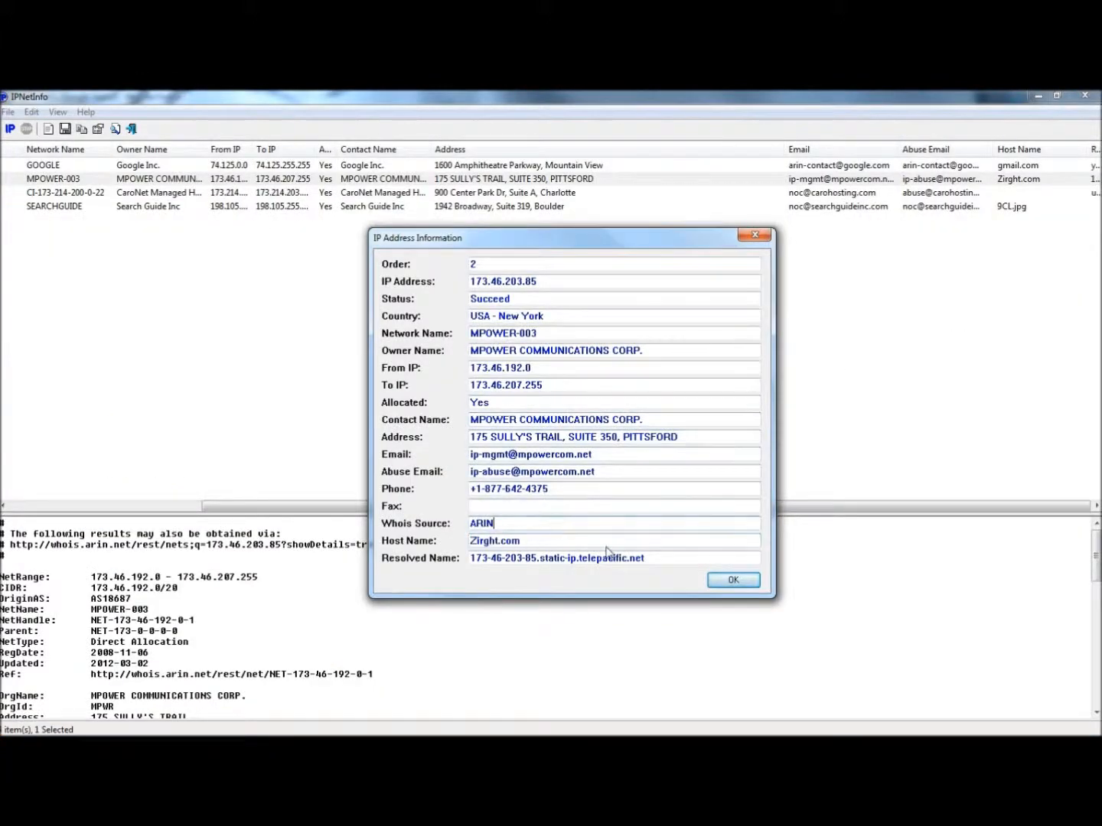
drag(647, 558, 582, 559)
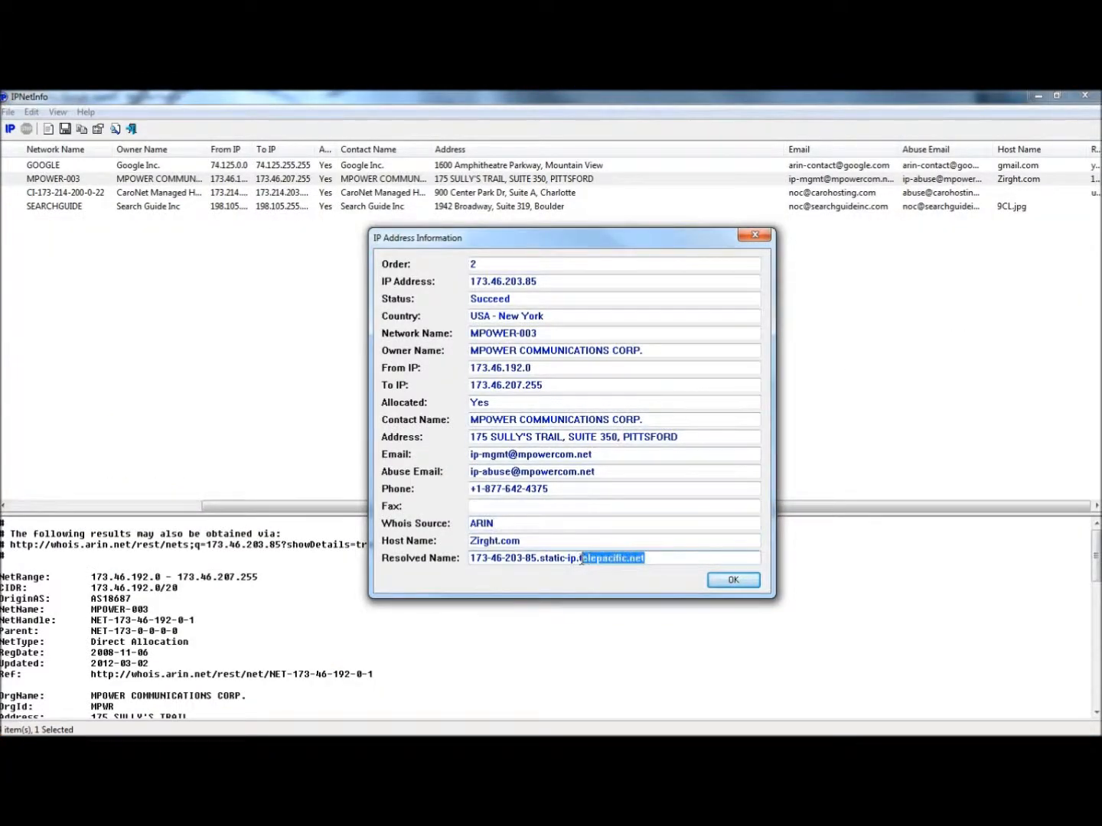
right_click(595, 560)
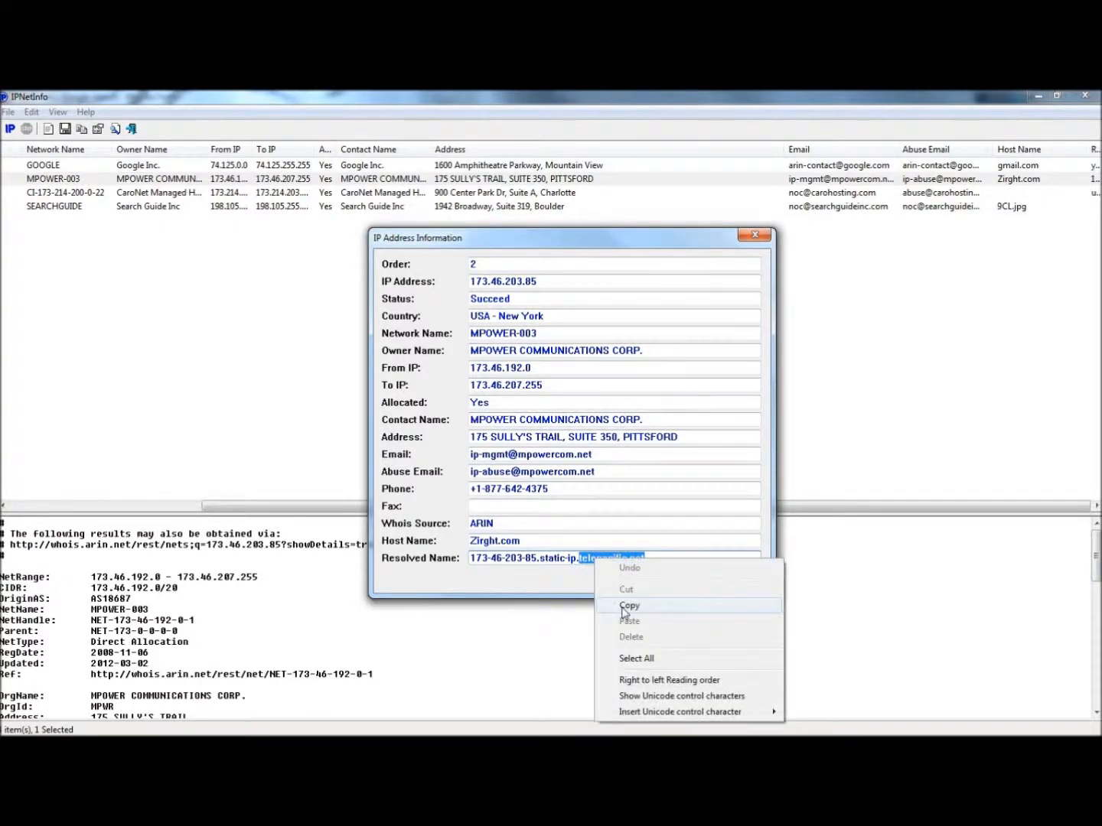
click(625, 609)
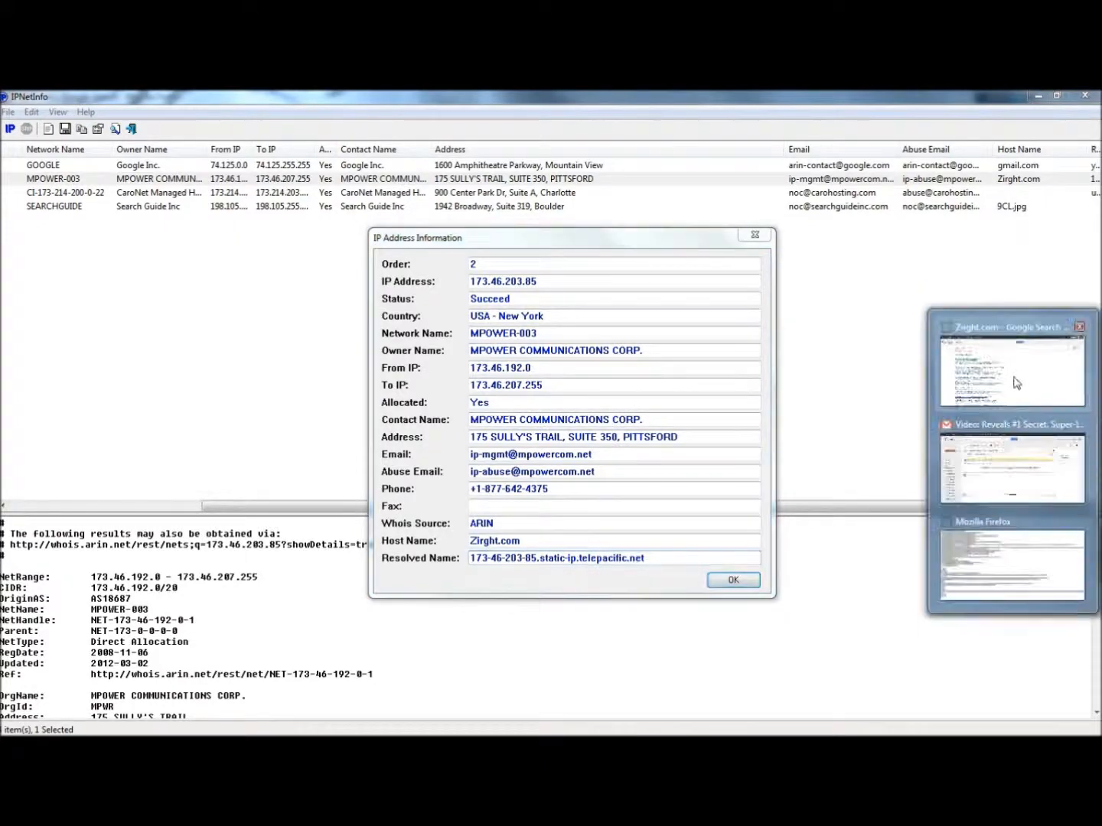
Search Google in Firefox for telepacific.net and check the WOT reputation ratings of the results.
click(1012, 381)
triple_click(199, 229)
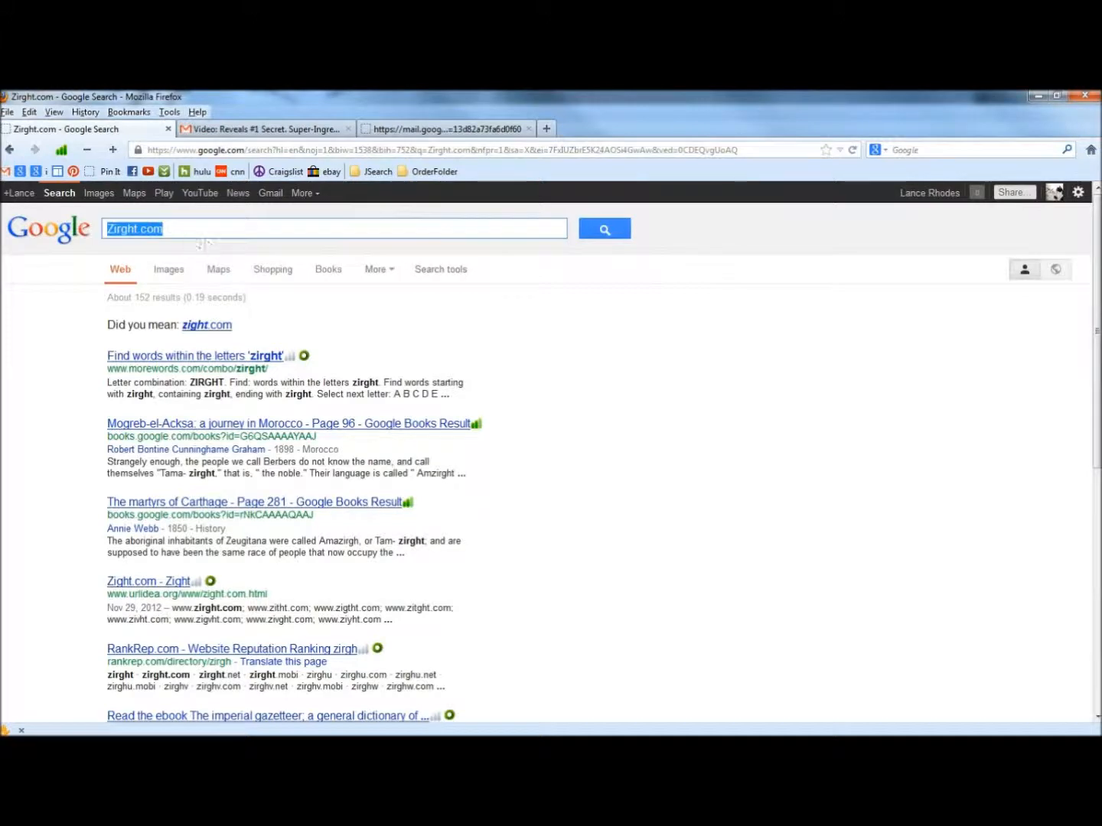
right_click(130, 231)
click(163, 293)
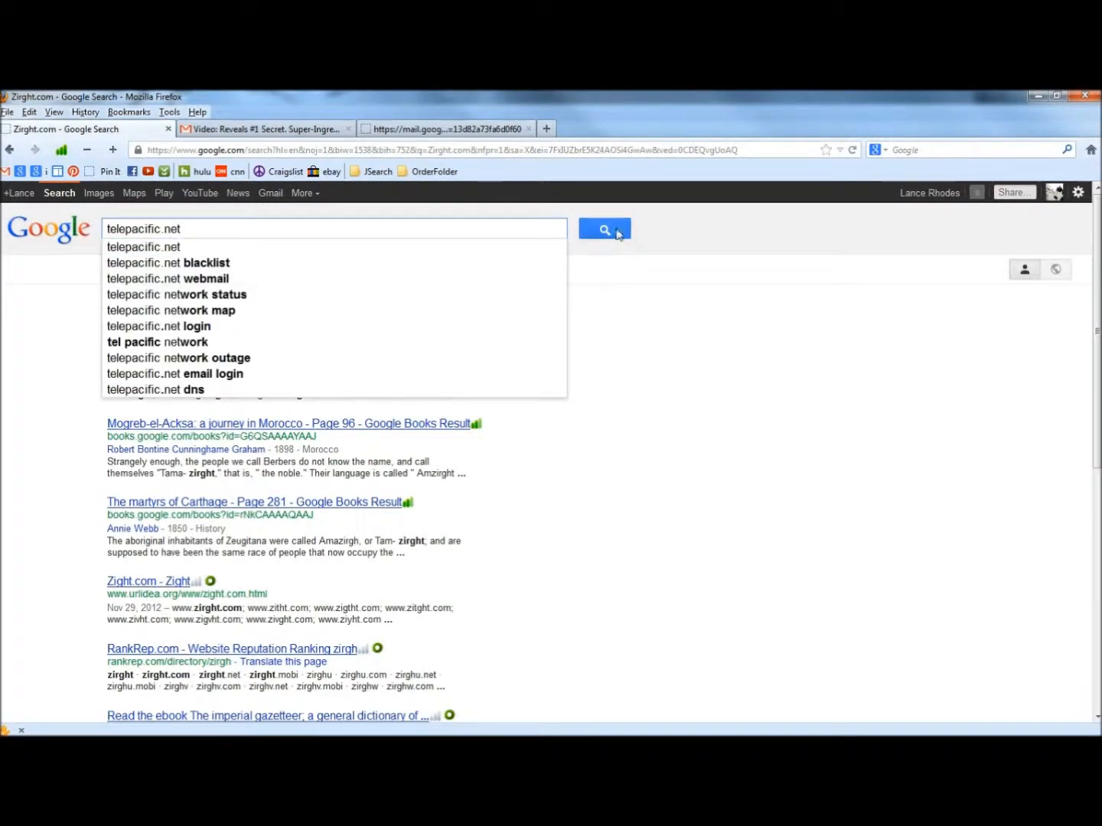
click(604, 230)
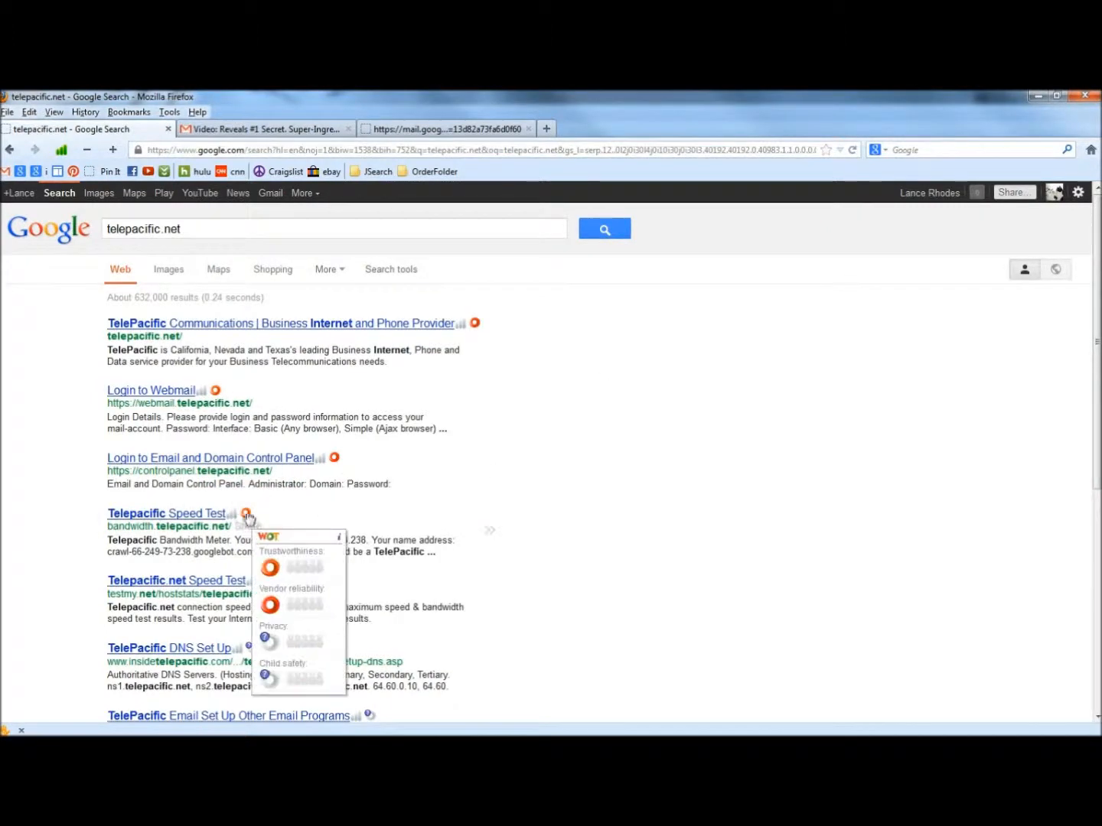
mouse_move(336, 461)
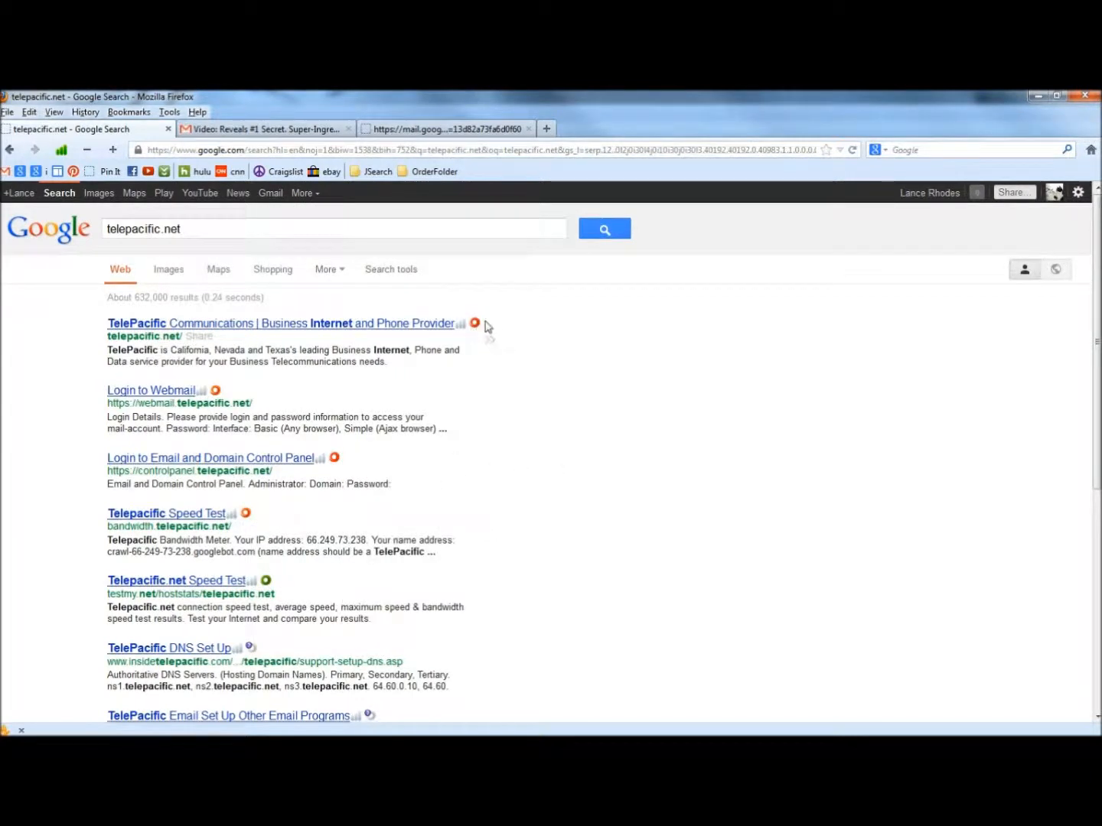
mouse_move(481, 321)
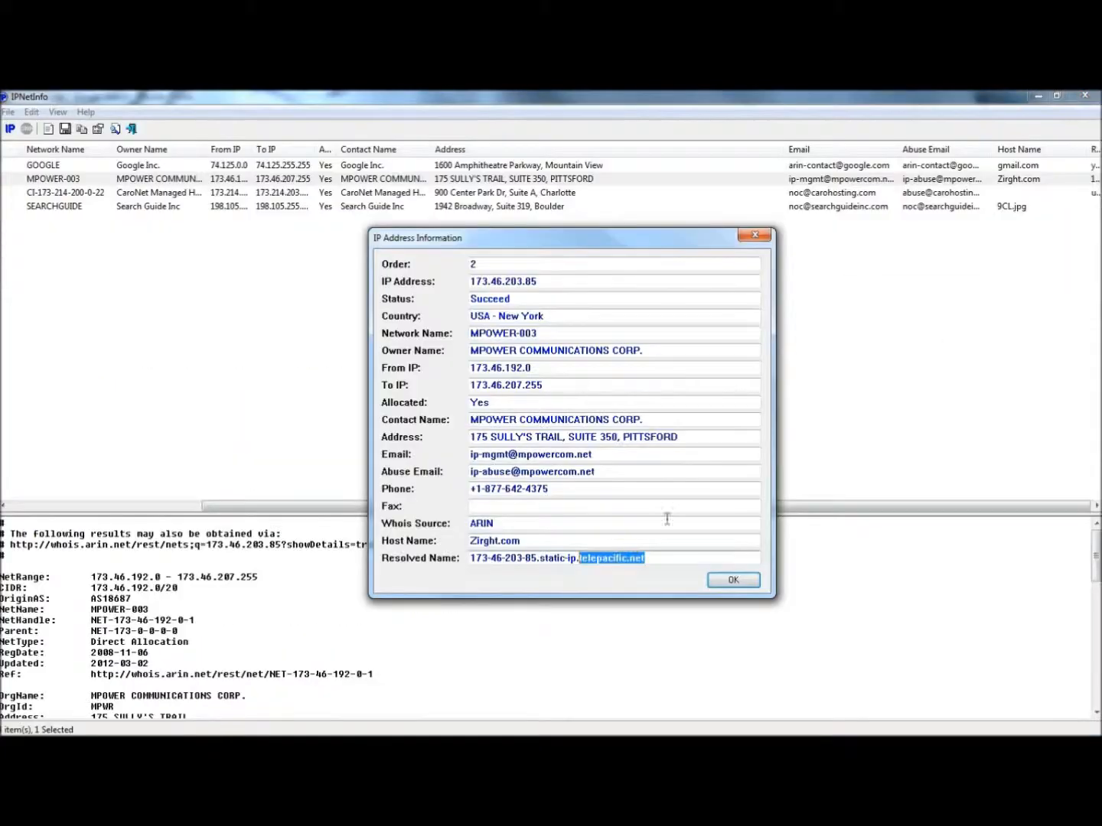
In IPNetInfo, copy the domain mpowercom.net from the abuse e-mail field of the MPOWER-003 details.
mouse_move(528, 471)
mouse_down()
mouse_move(597, 471)
mouse_move(522, 472)
mouse_up()
click(627, 475)
right_click(526, 475)
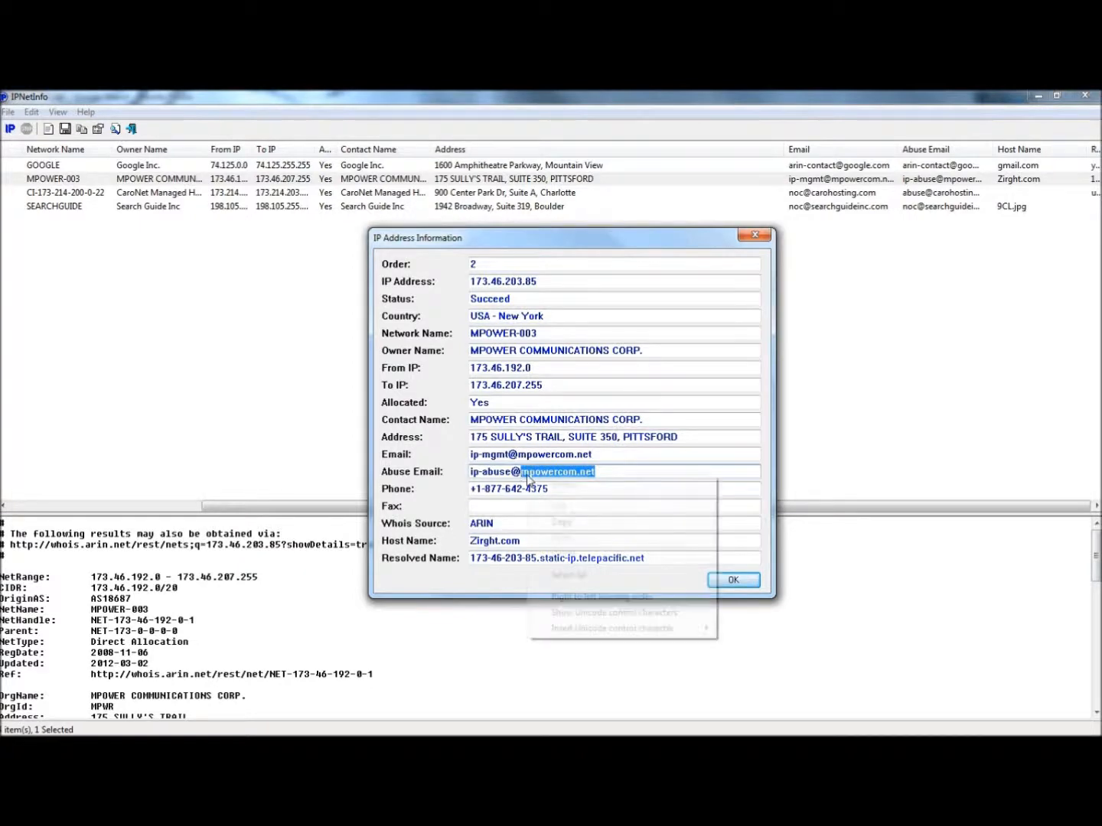
click(561, 522)
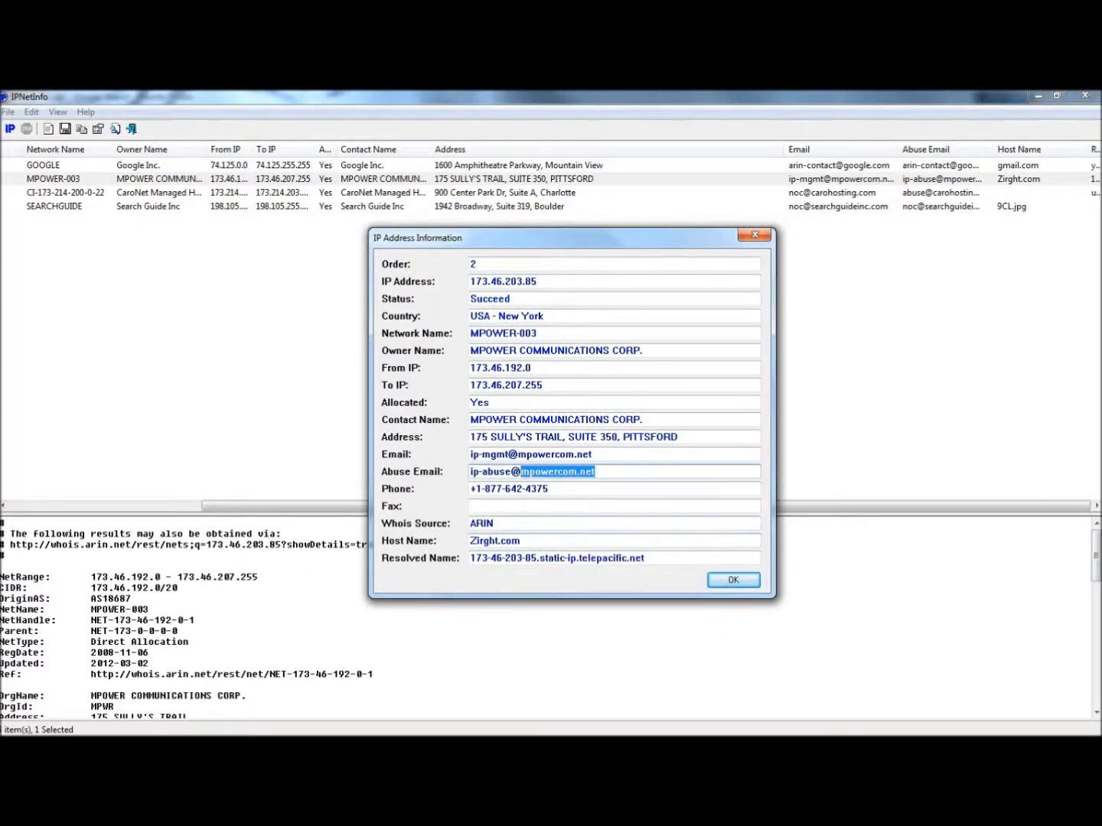
Search Google in Firefox for mpowercom.net and check the WOT reputation ratings of the results.
click(1017, 386)
right_click(111, 229)
click(153, 287)
click(604, 229)
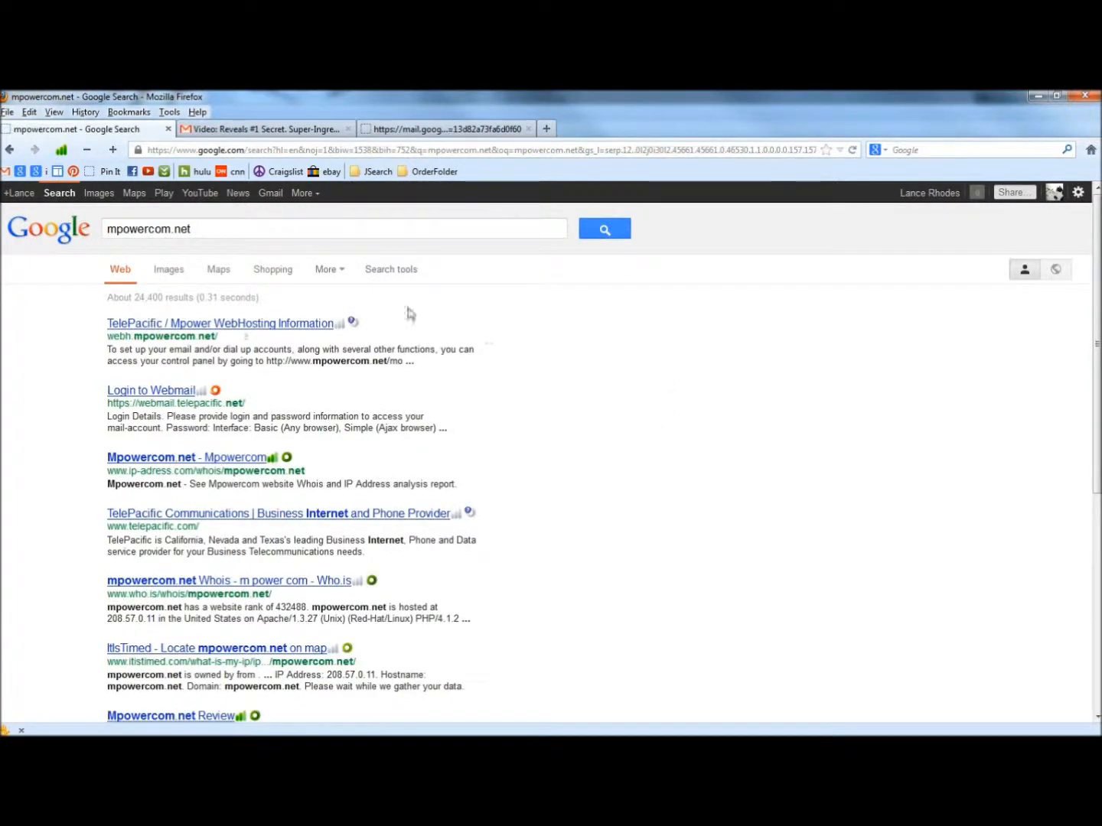
mouse_move(358, 325)
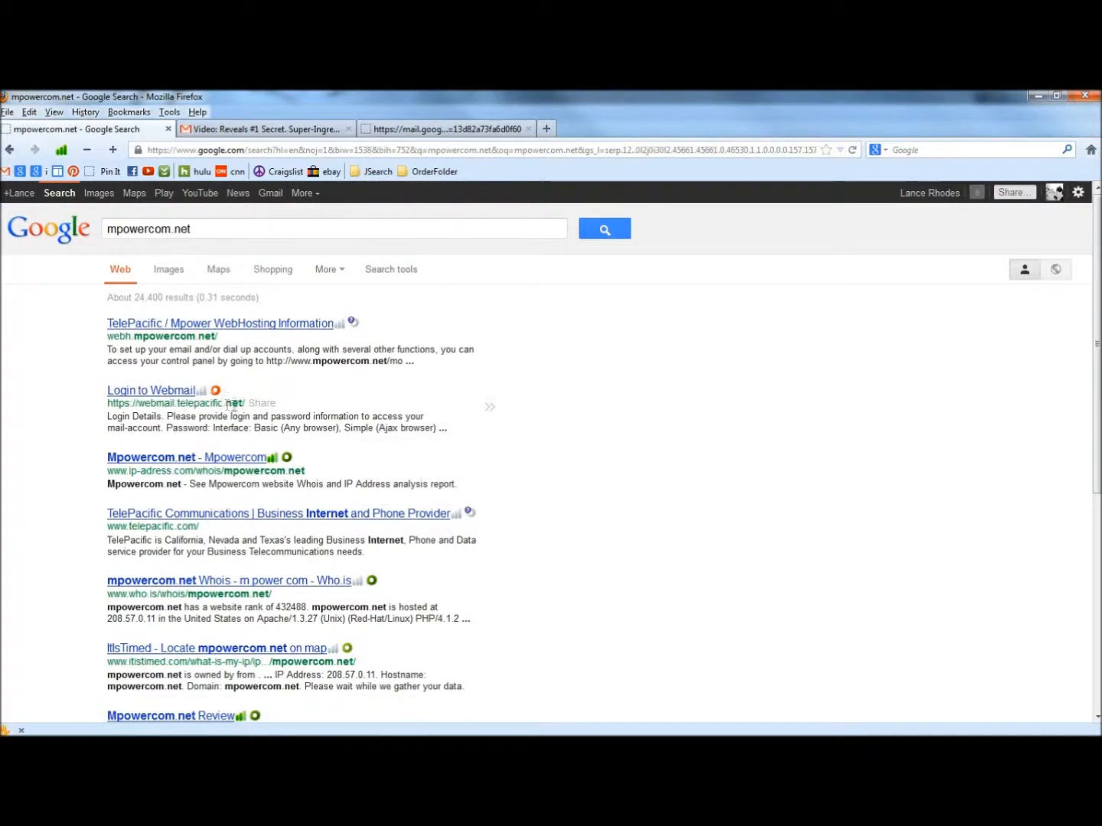
mouse_move(216, 392)
In IPNetInfo, replace the open details with those of the North Carolina entry and copy carohosting.net from its resolved name.
key(alt+Tab)
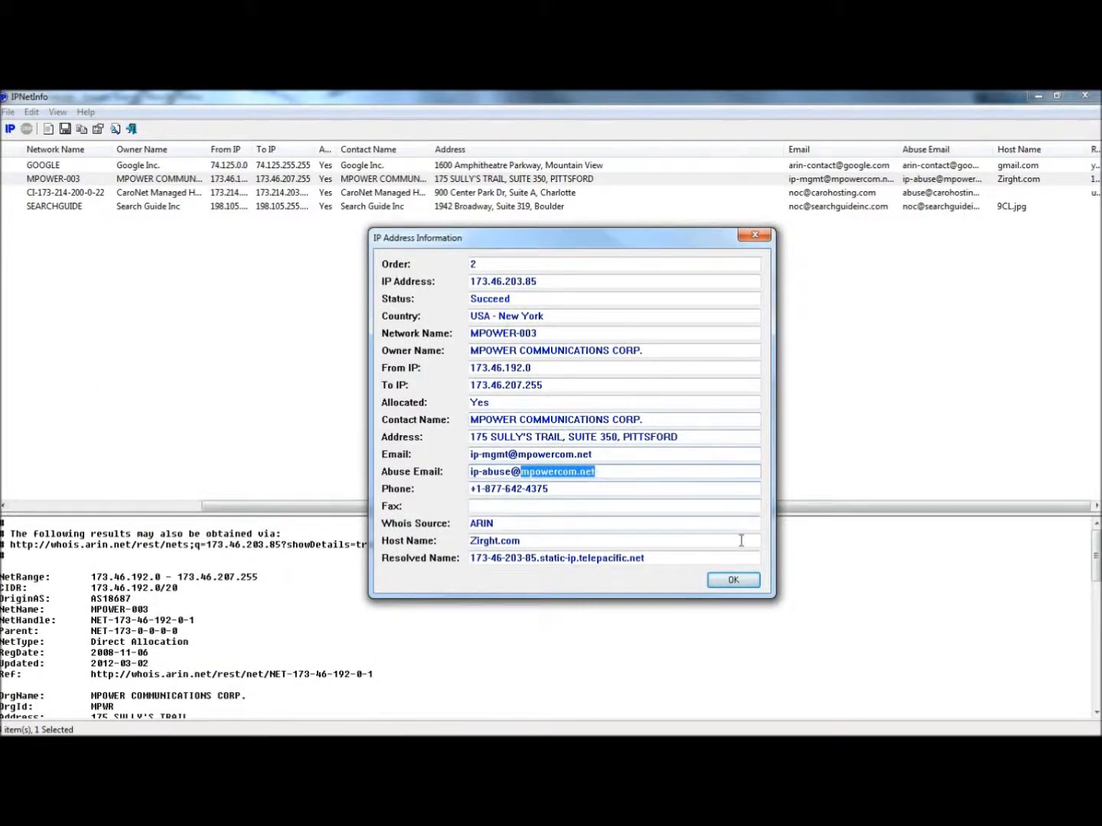
click(732, 579)
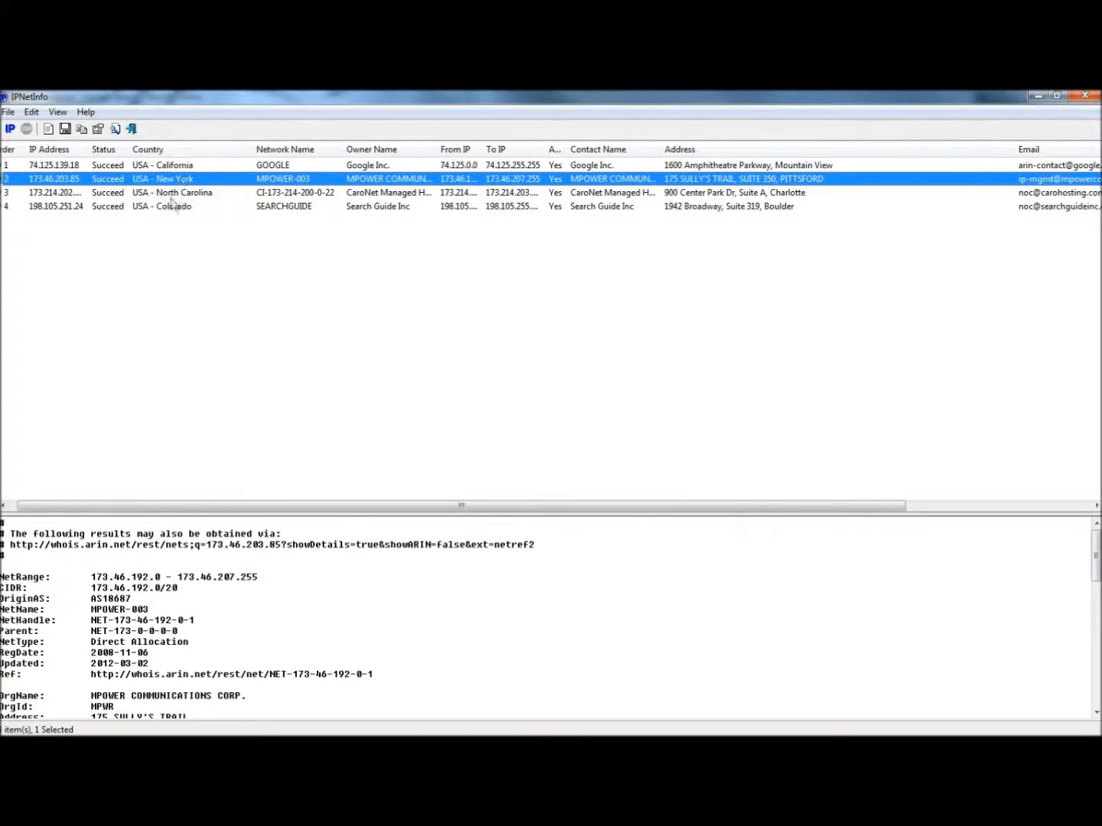
double_click(186, 196)
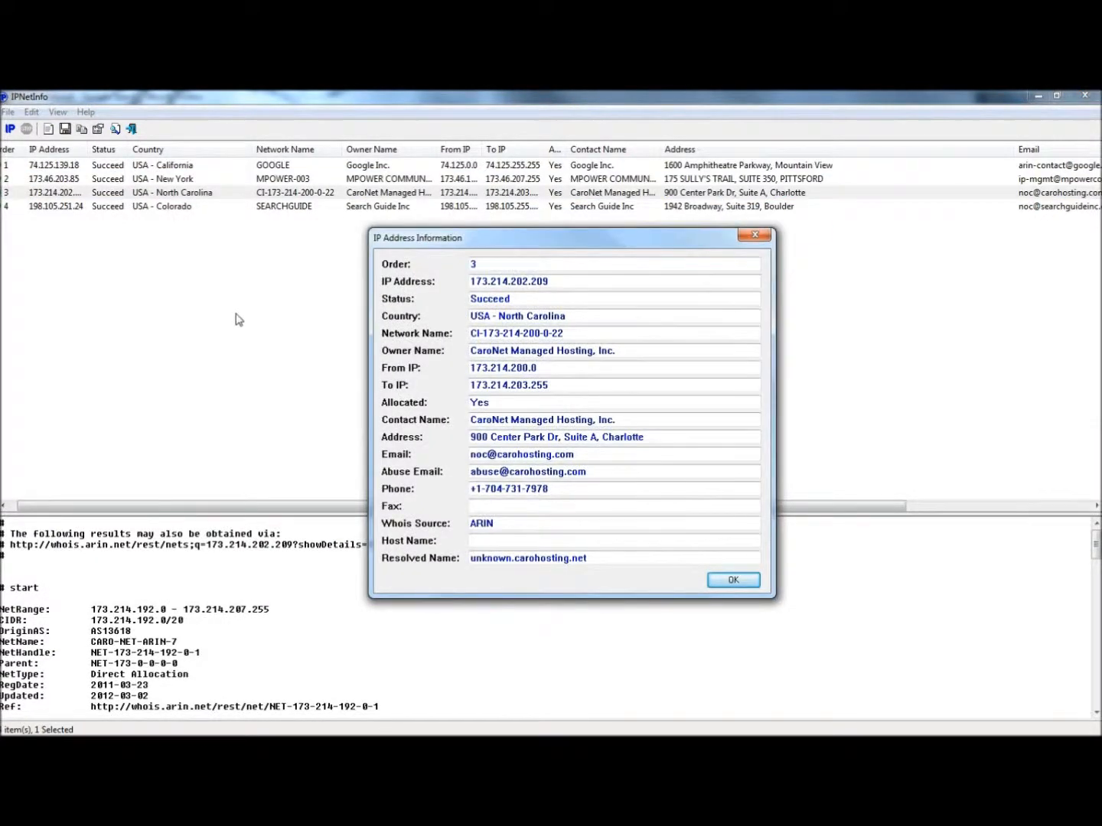
drag(589, 557, 525, 563)
right_click(514, 564)
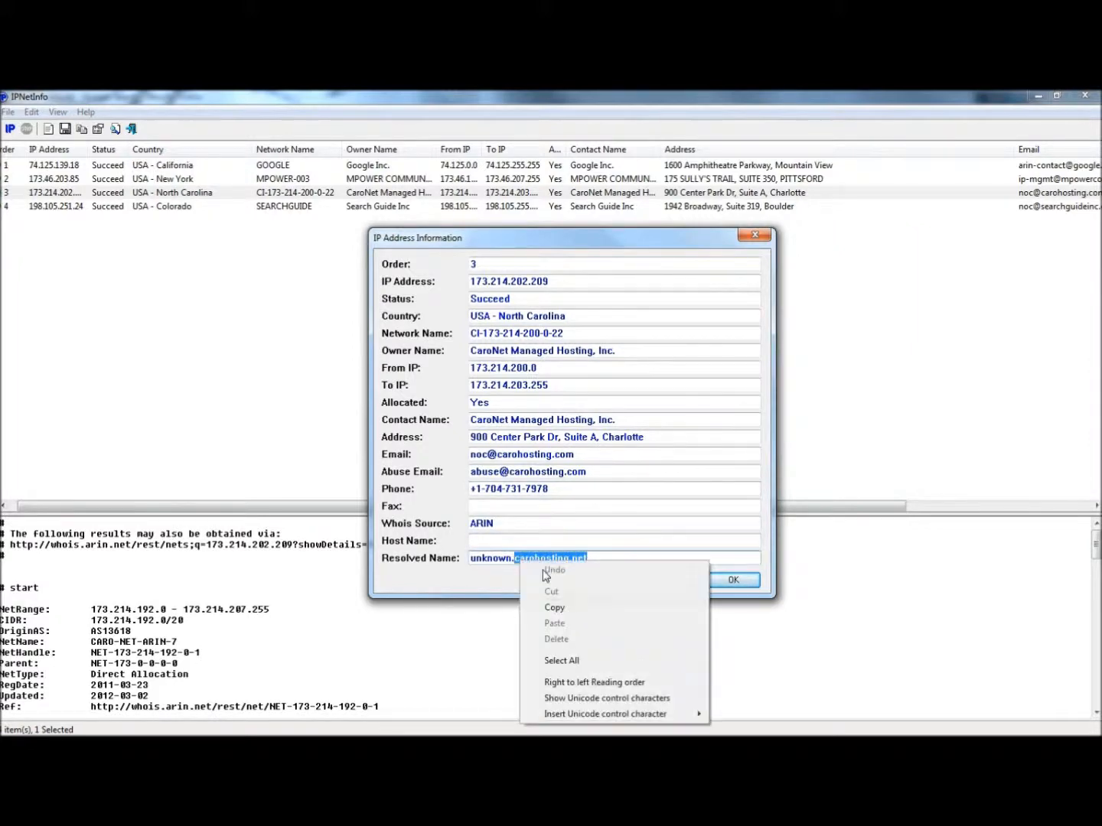
click(619, 610)
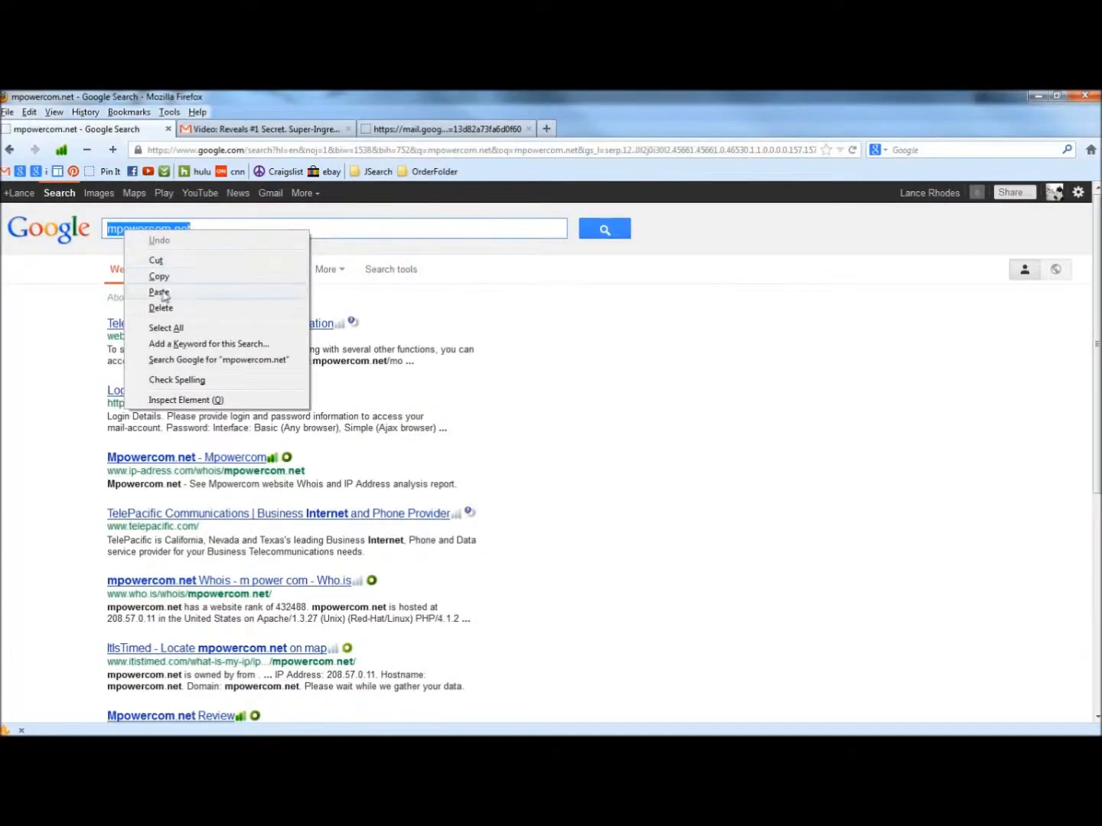
Search Google for carohosting.net, then return to the CaroNet entry's details in IPNetInfo.
click(162, 293)
click(605, 229)
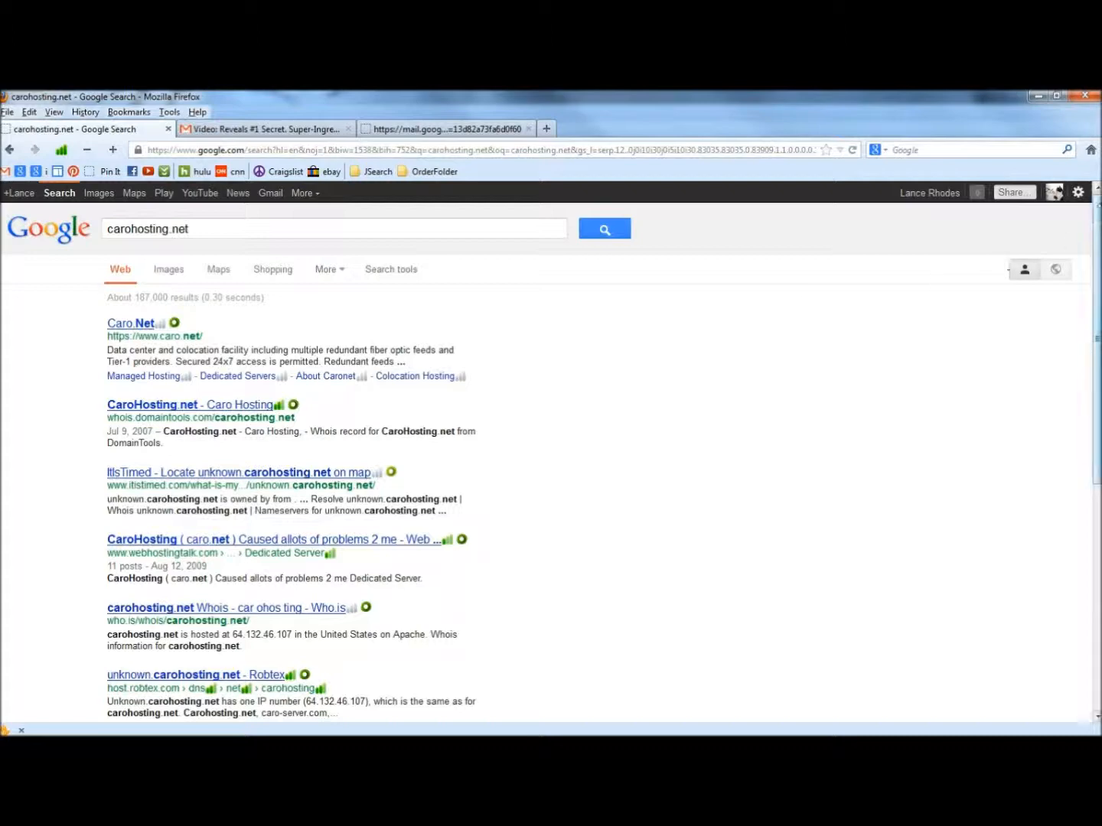
click(1037, 97)
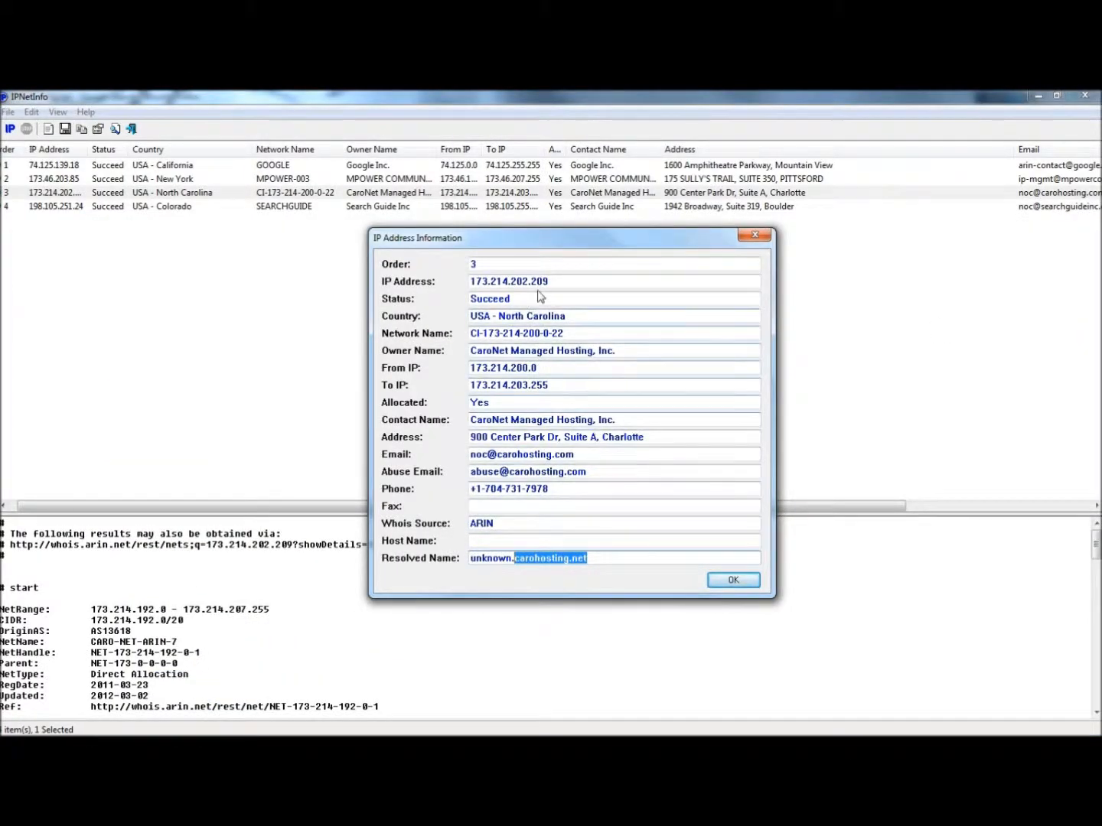
Replace the open CaroNet details with those of the Colorado Search Guide entry, review them, and close IPNetInfo.
click(754, 235)
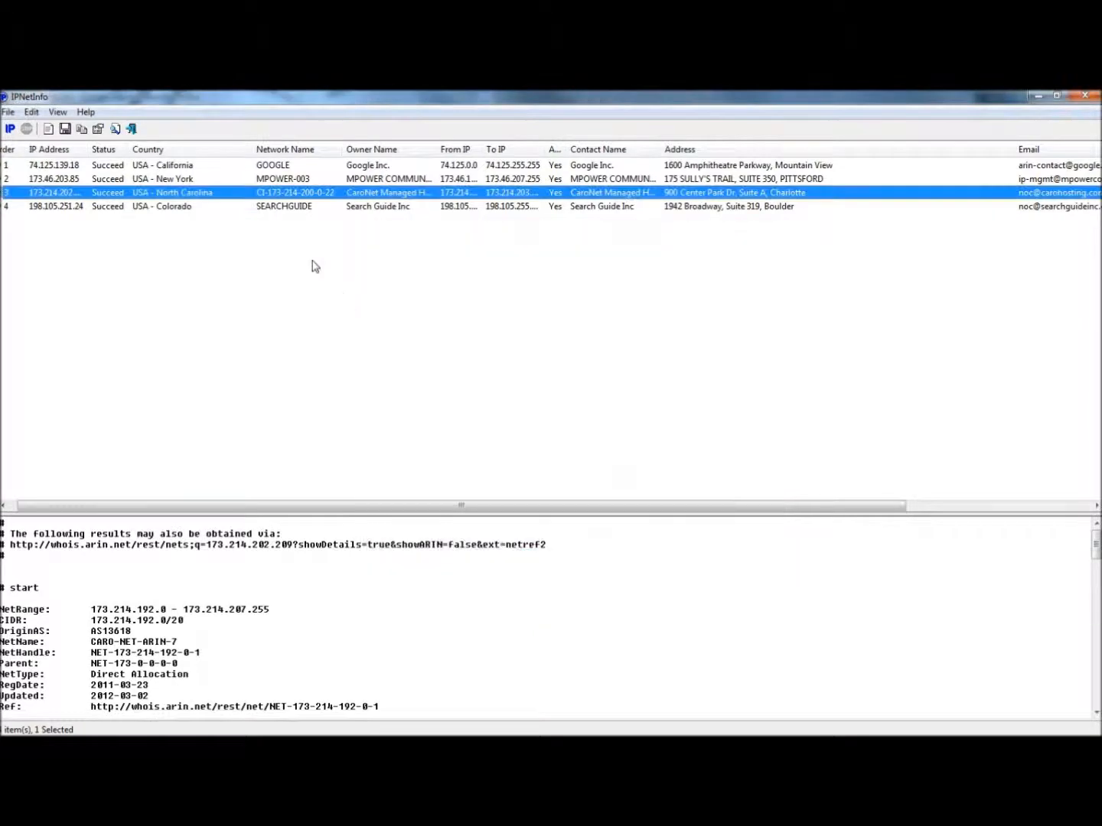
double_click(297, 207)
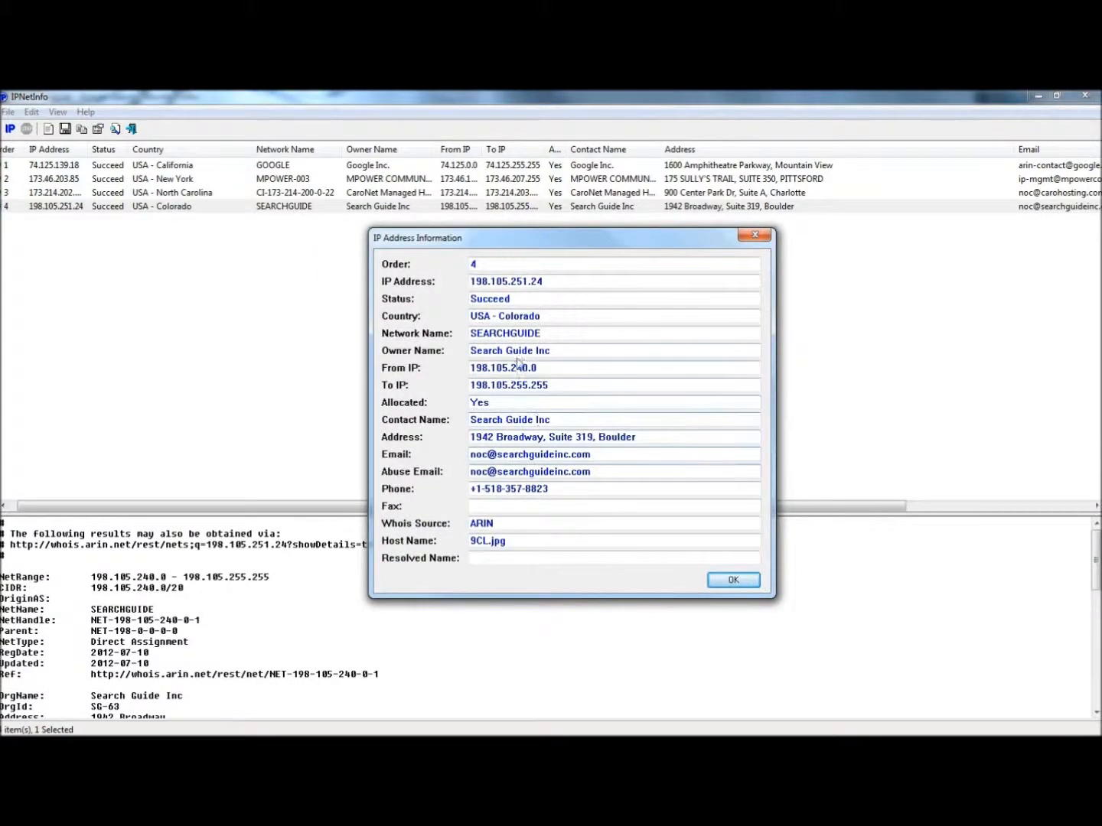
click(755, 236)
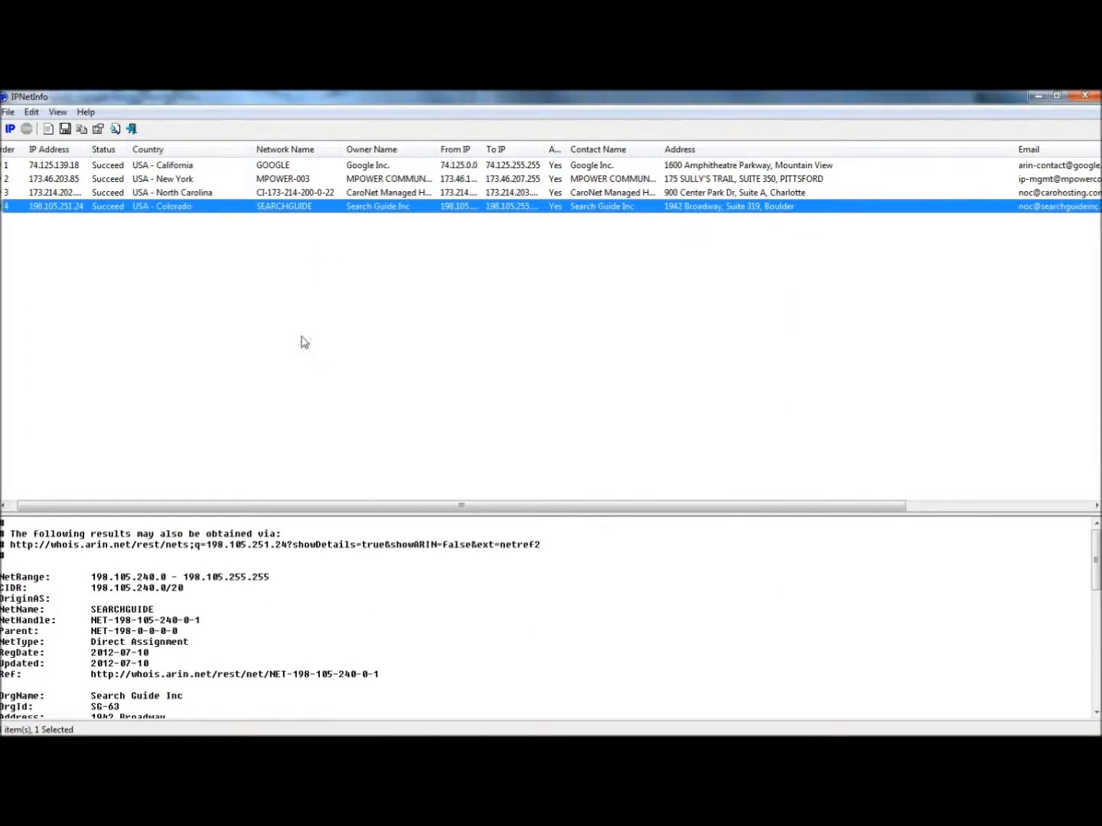
click(302, 342)
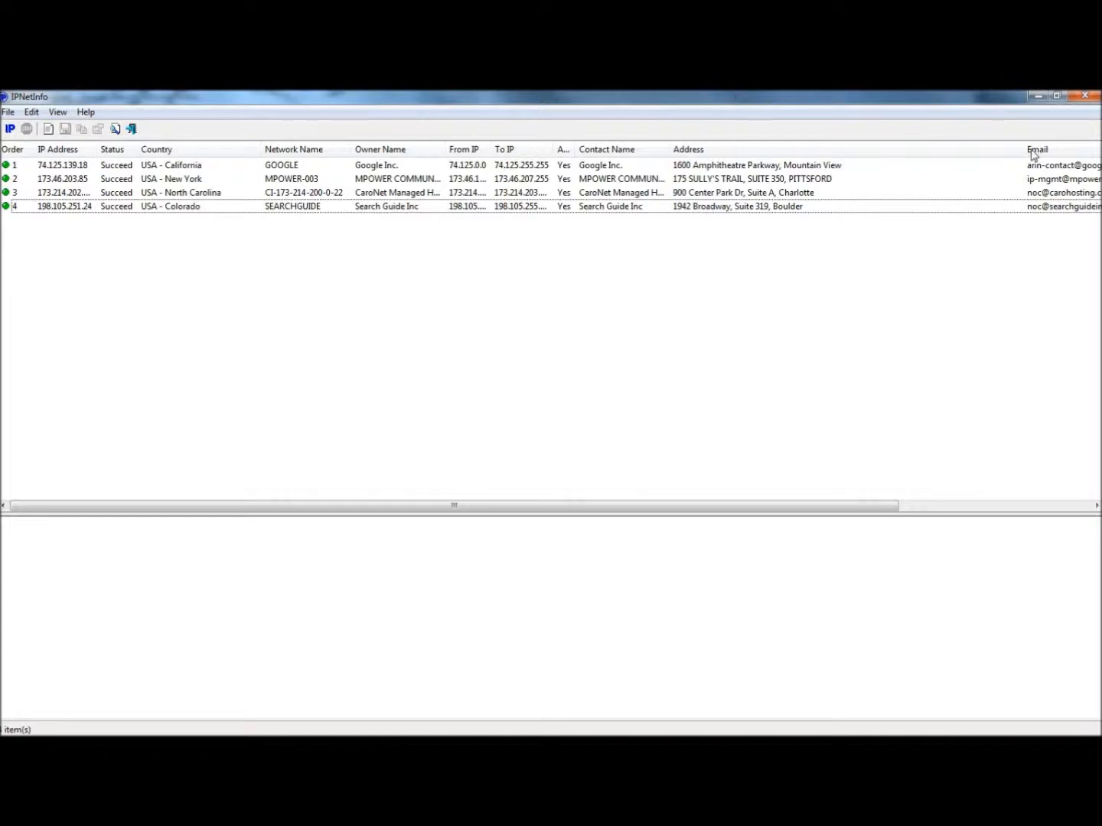
click(1084, 98)
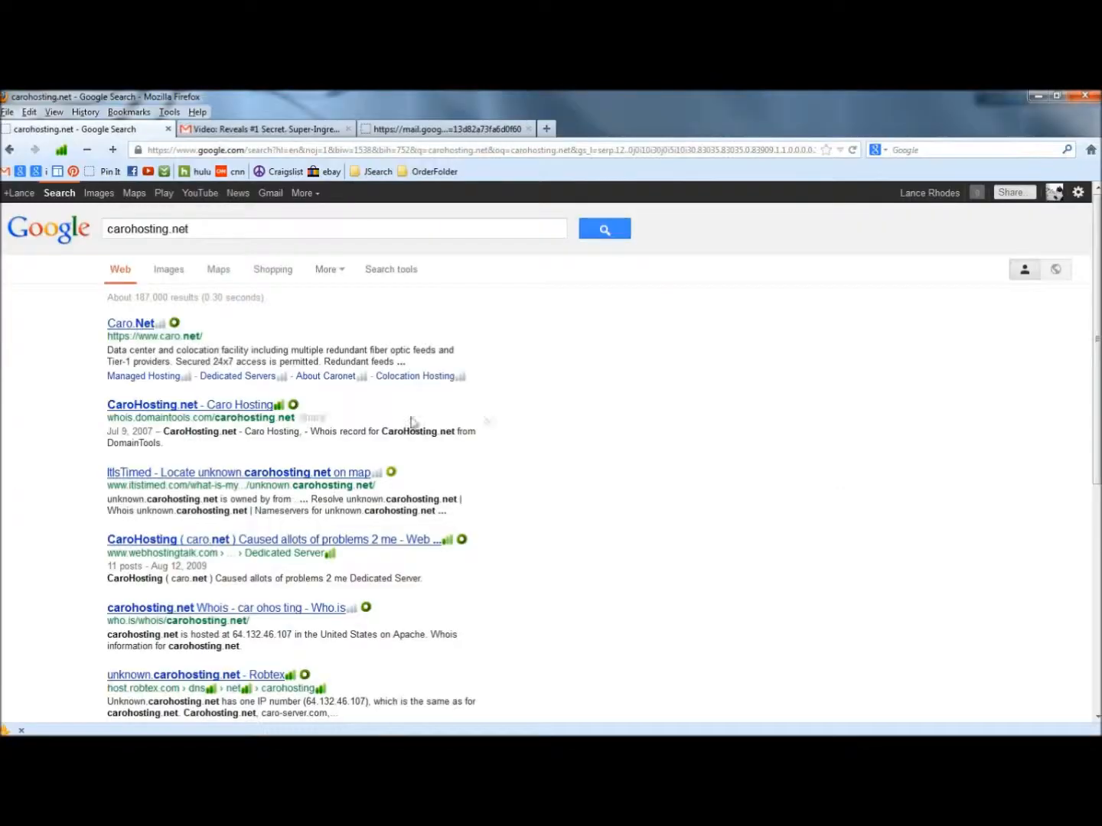
In Gmail, report the spam message "Video: Reveals #1 Secret. Super-Ingredient" as phishing and delete it.
click(228, 131)
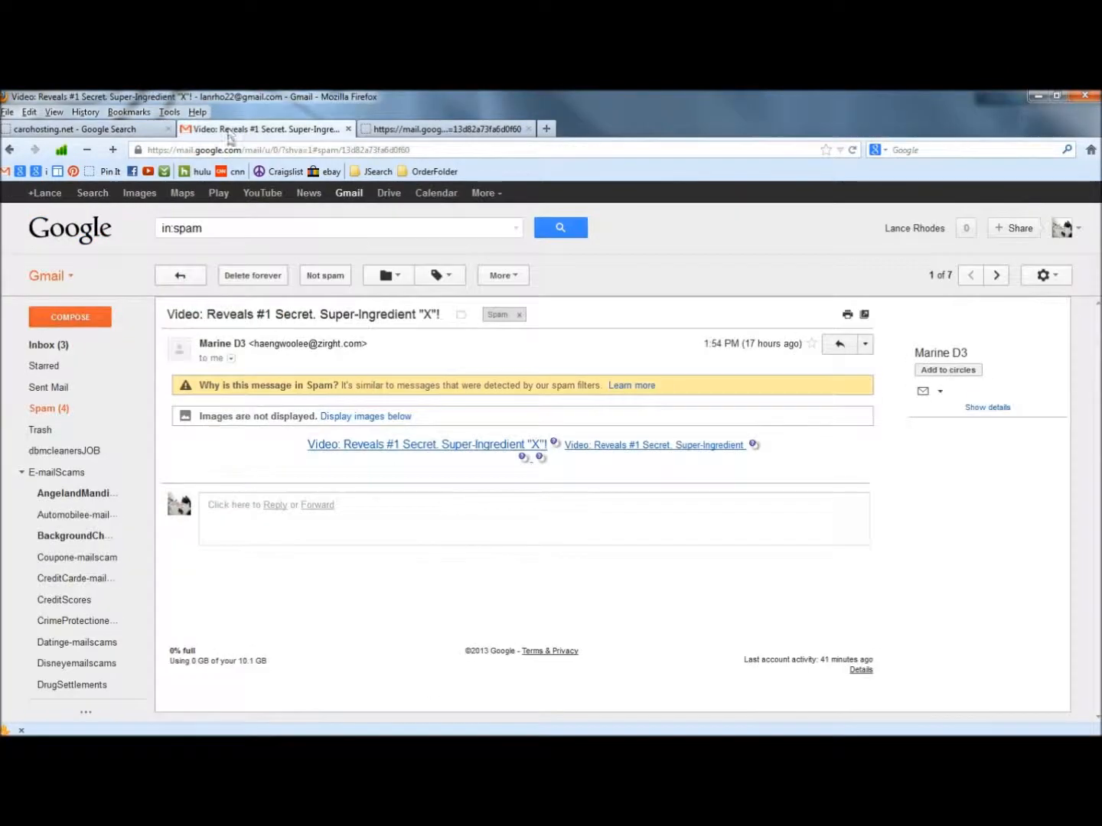
click(864, 346)
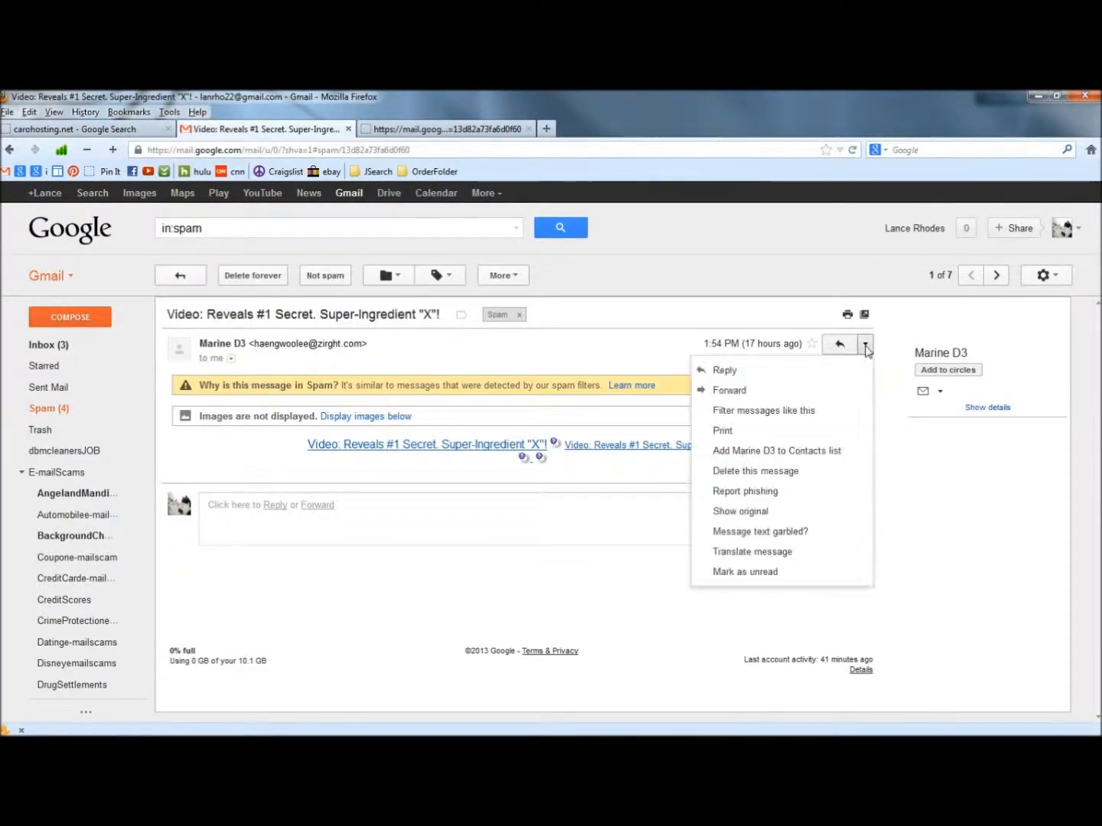
click(747, 492)
click(414, 540)
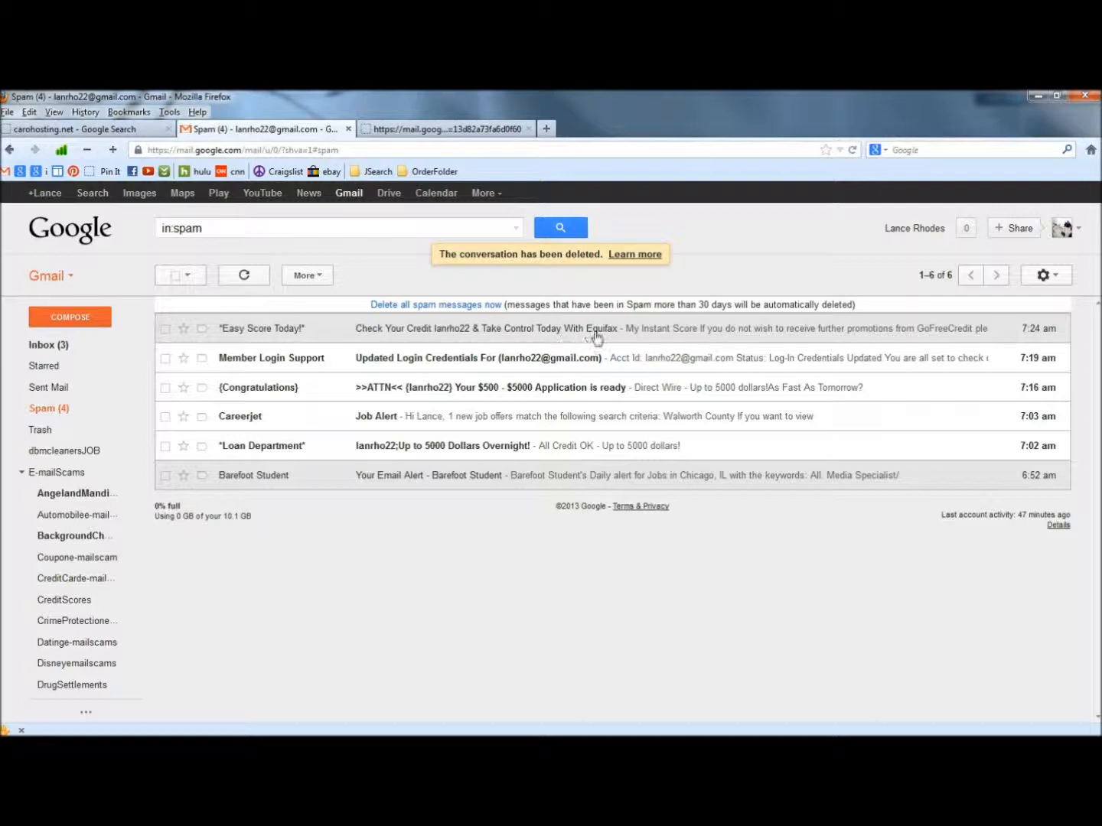
Open the "Easy Score Today!" spam message, check the WOT rating of its link, and show the message's original source.
click(330, 335)
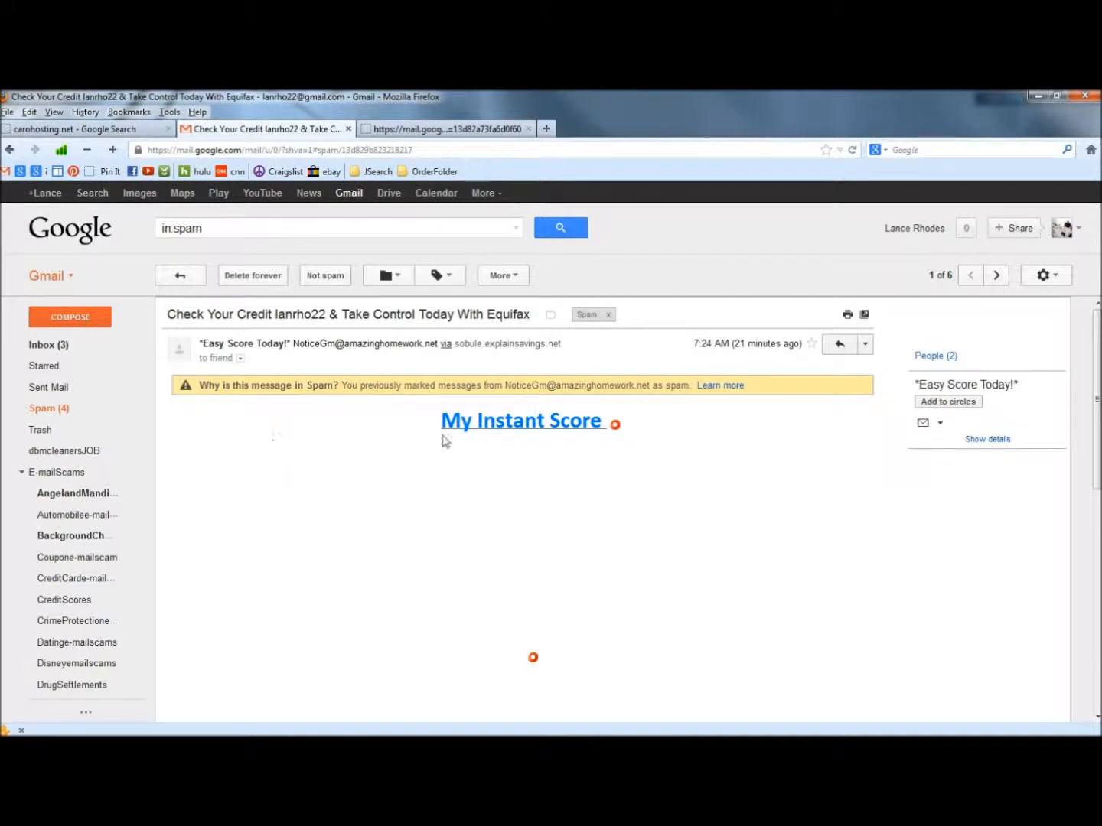
mouse_move(616, 428)
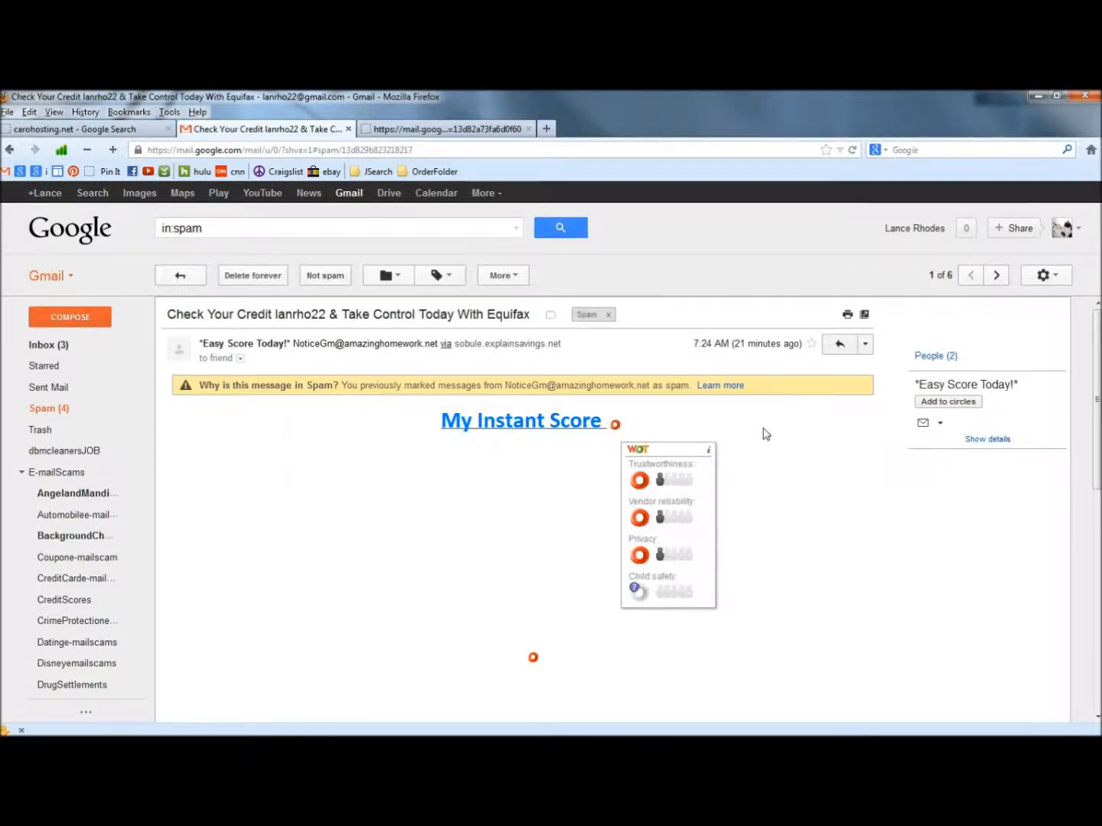
click(865, 345)
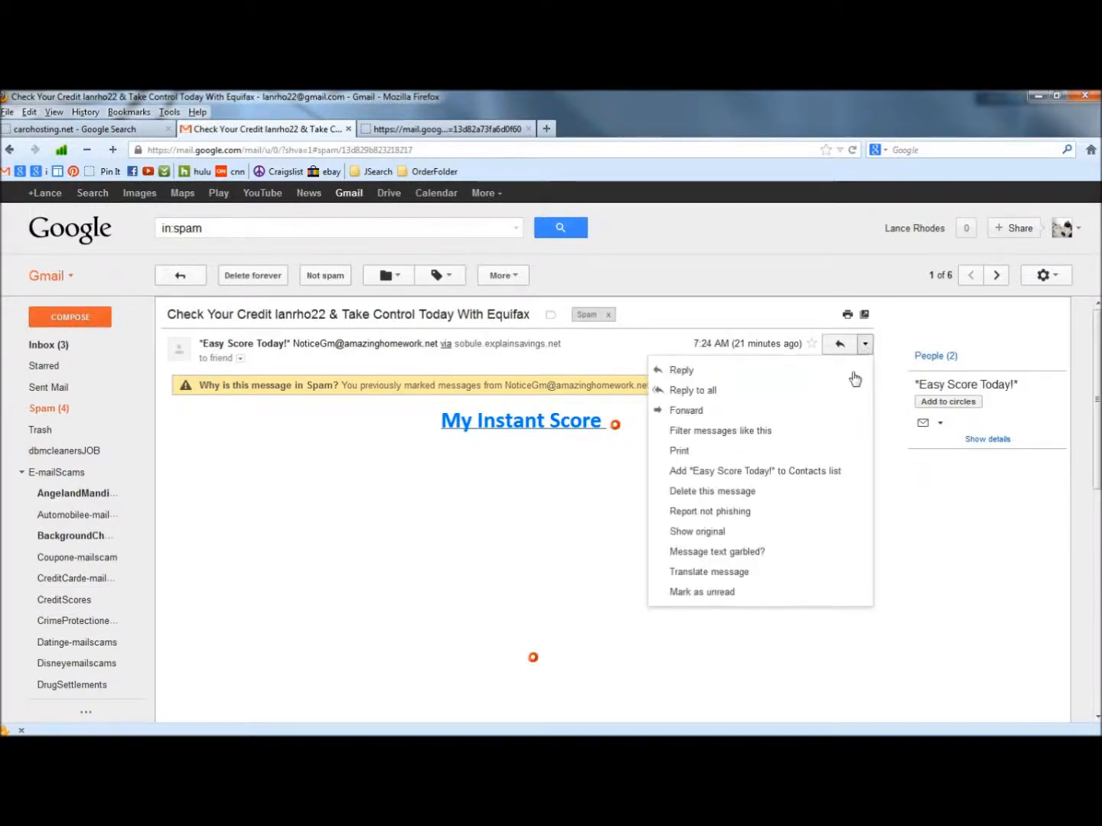
click(698, 531)
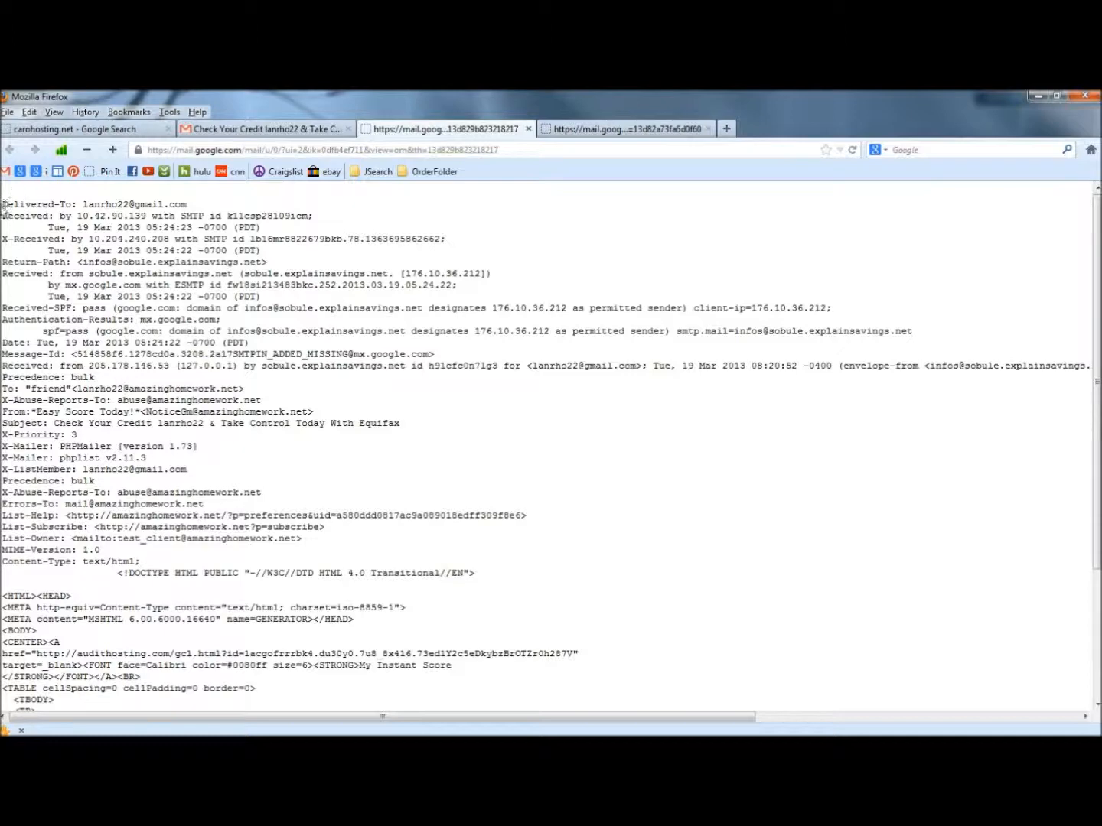
Copy the entire message source and look up its IP addresses in IPNetInfo.
drag(4, 207, 502, 735)
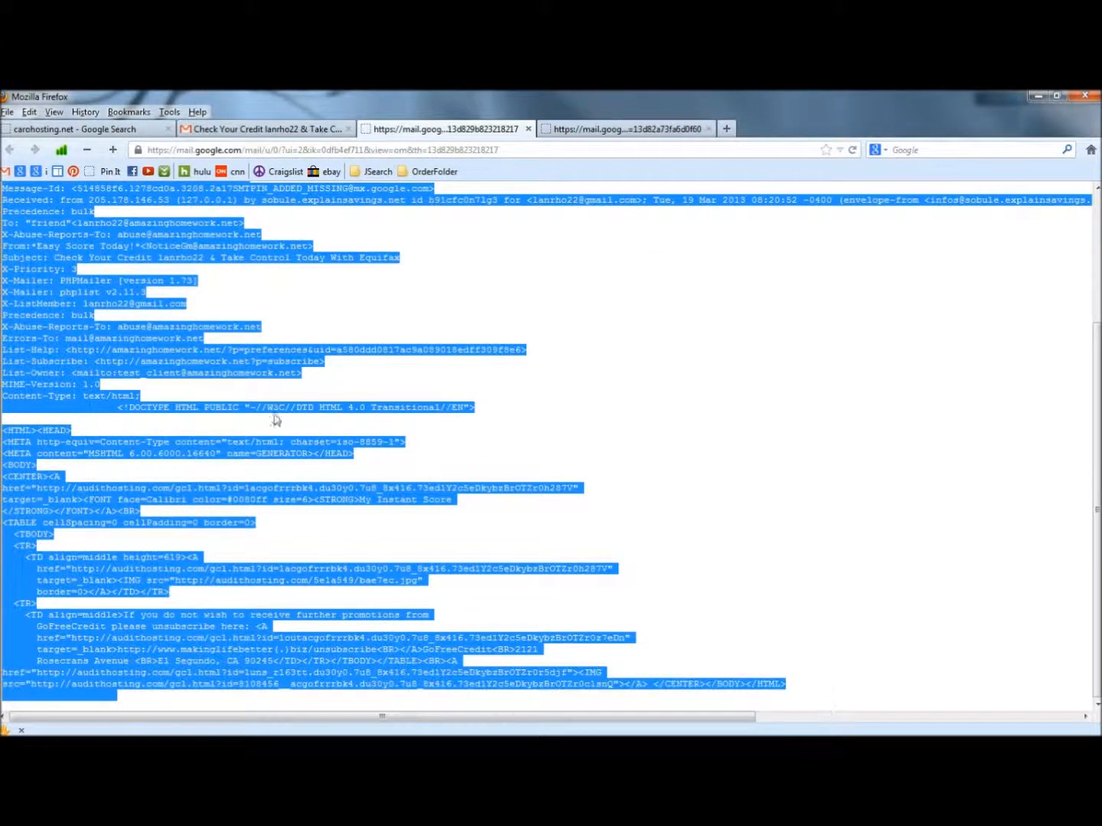
right_click(123, 339)
click(161, 353)
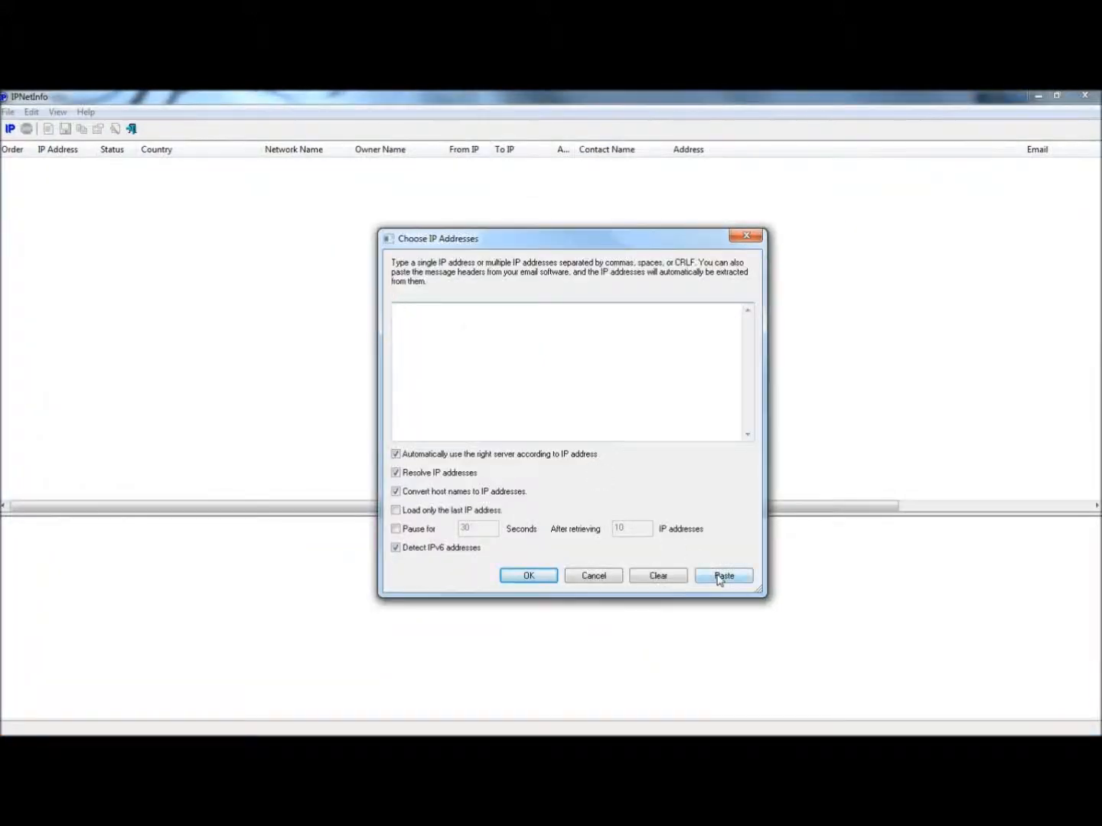
click(723, 576)
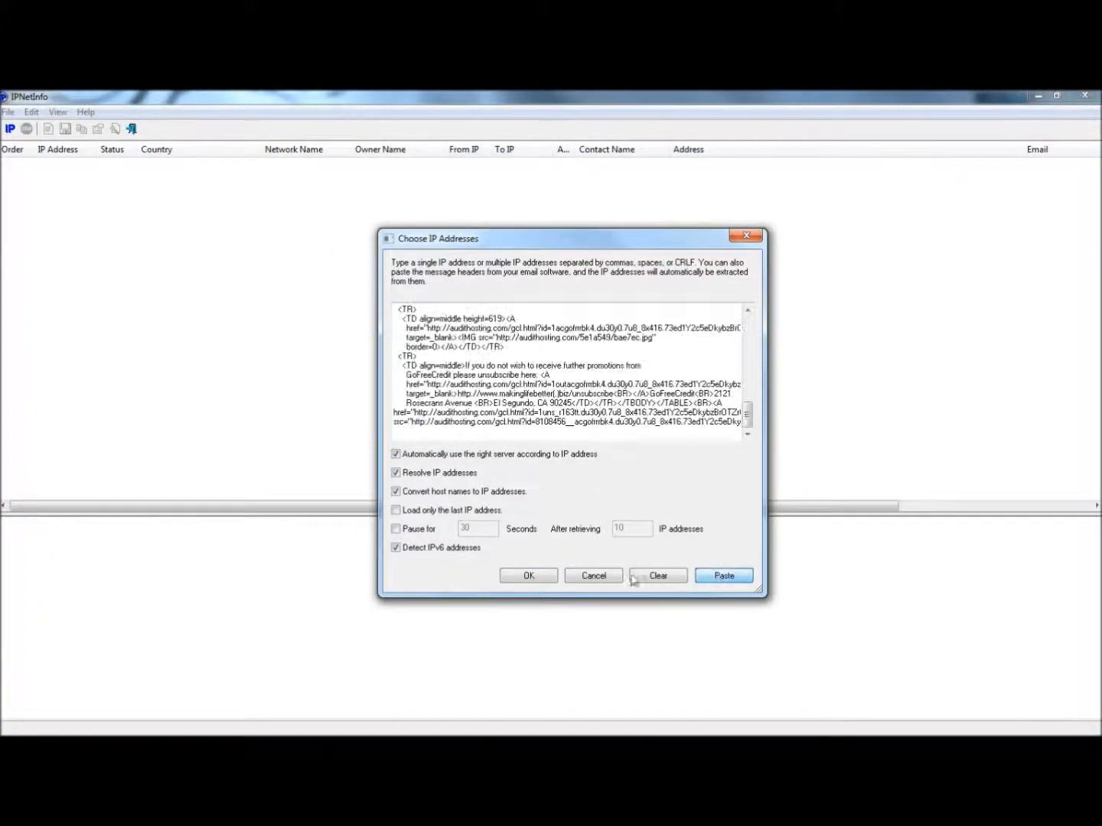
click(527, 577)
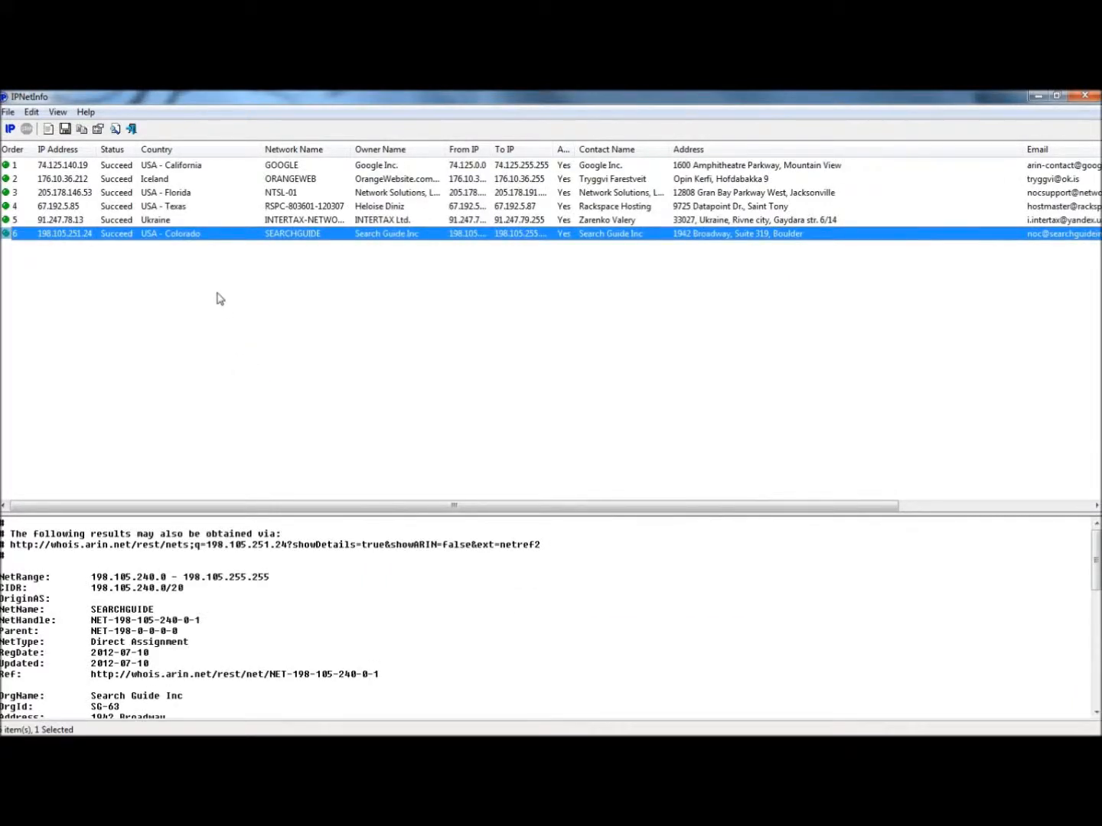
Review the whois records of the Iceland, Florida, Texas and Ukraine entries one after another.
click(161, 180)
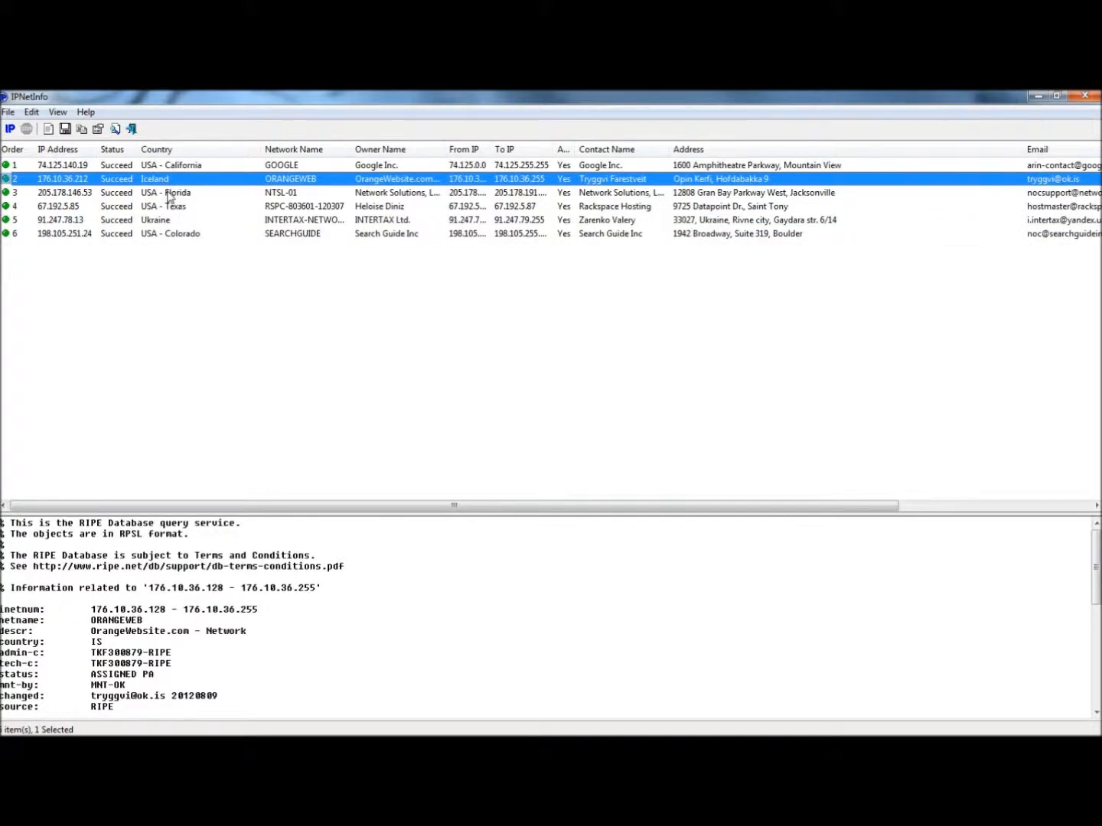
click(170, 195)
click(171, 207)
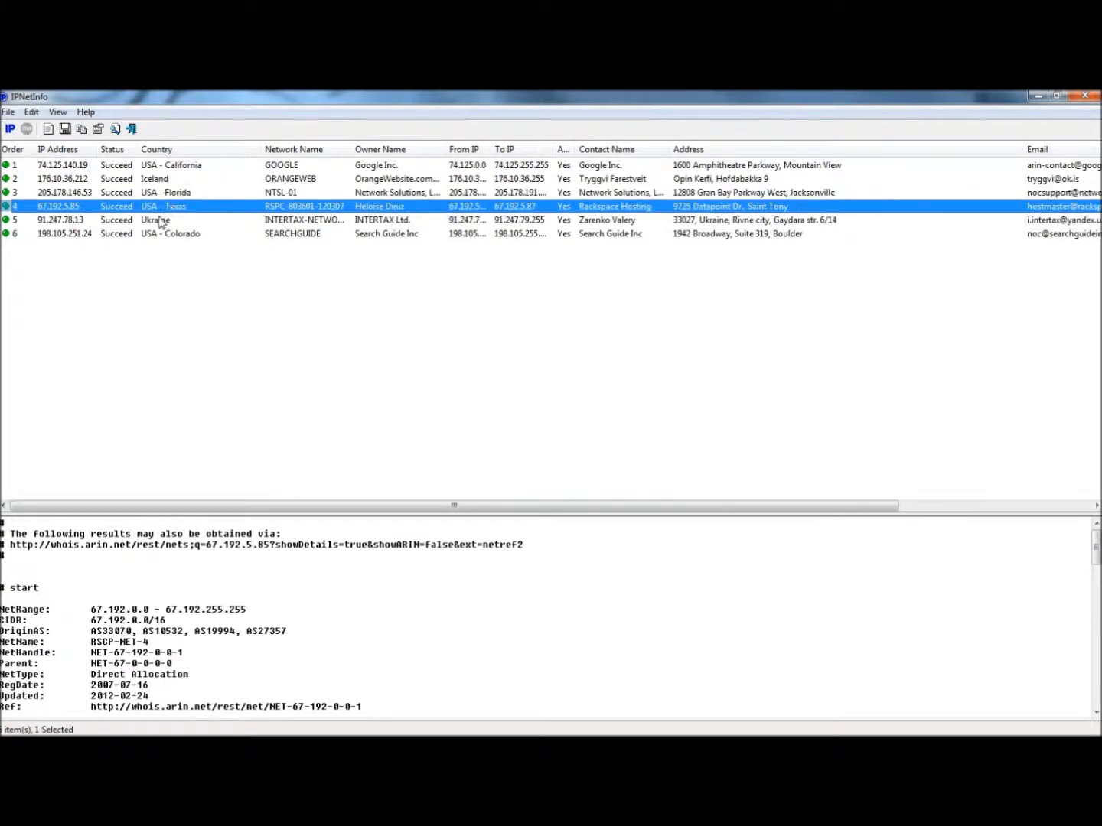
click(159, 222)
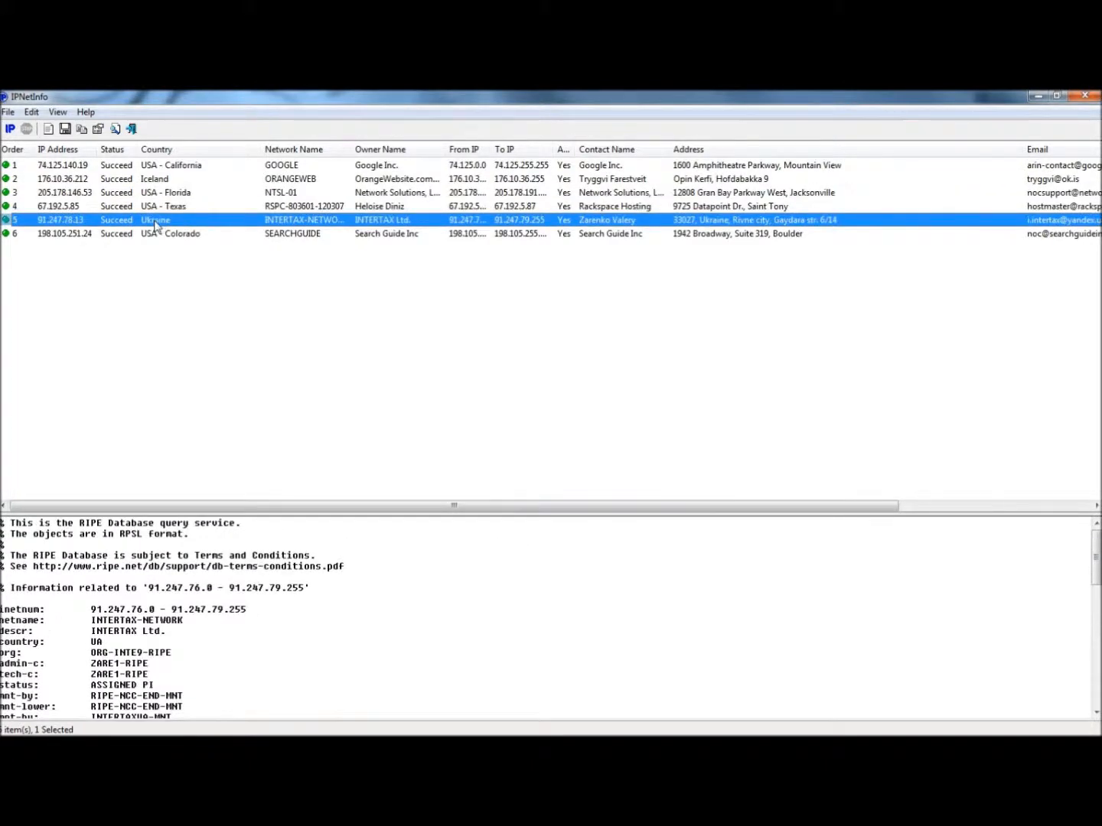
Open the Ukraine entry's details, examine its host name and e-mail domain, and close the details.
double_click(156, 222)
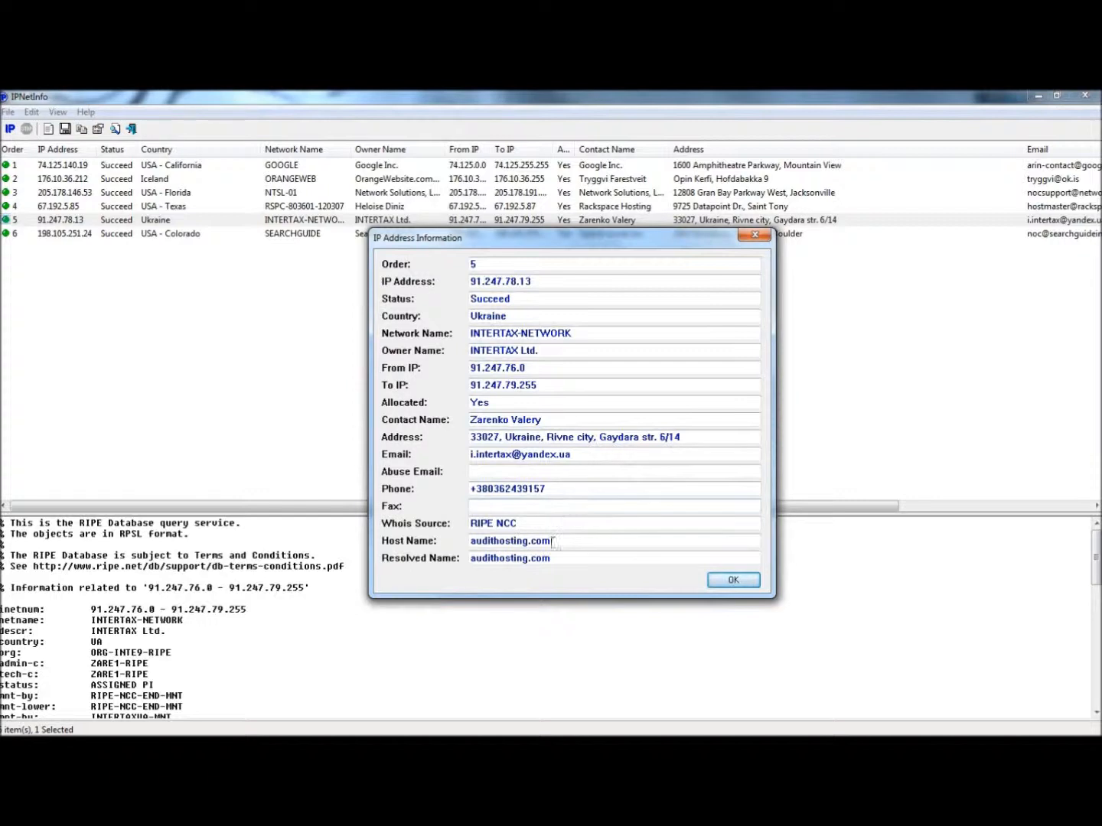
drag(553, 543, 470, 536)
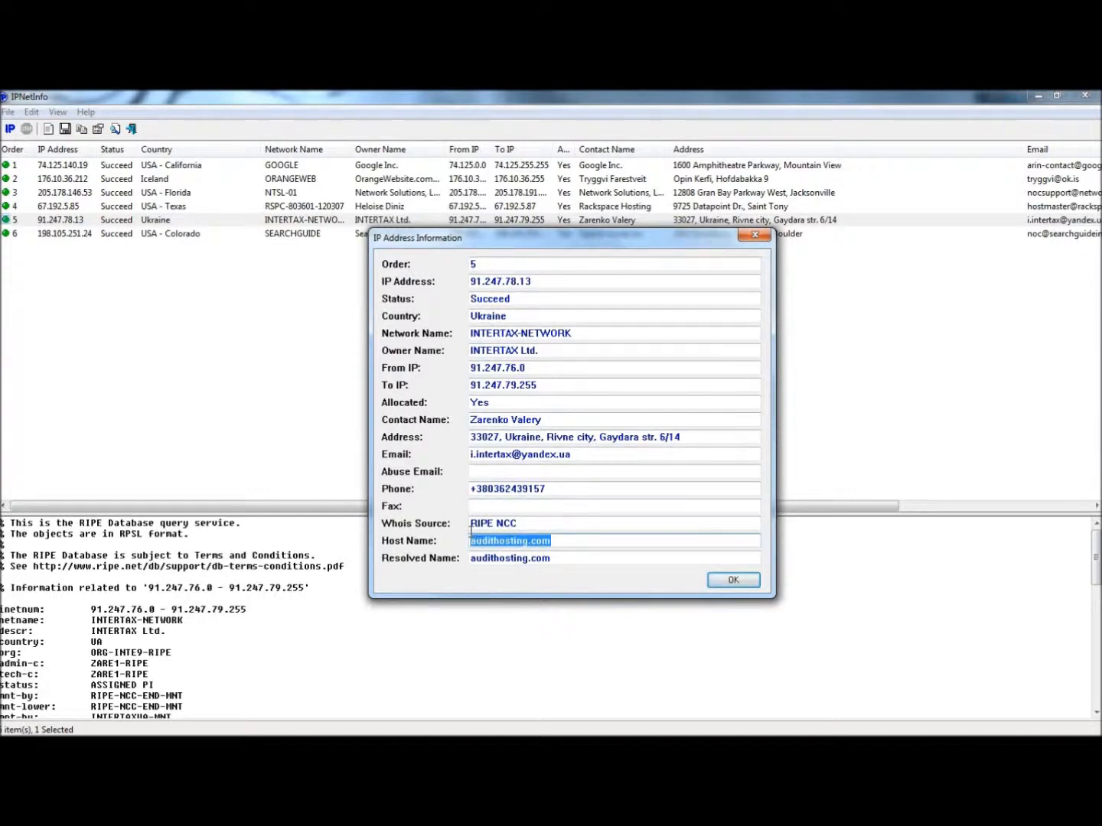
drag(574, 455, 521, 454)
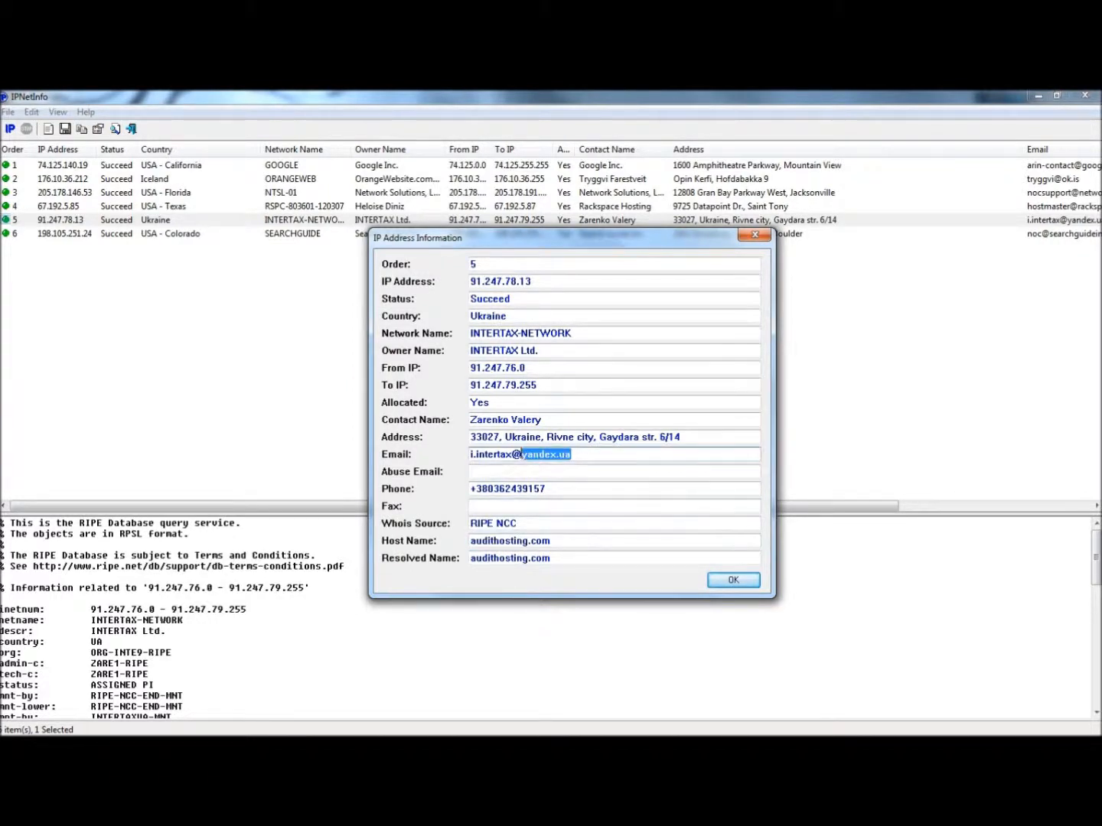
click(731, 580)
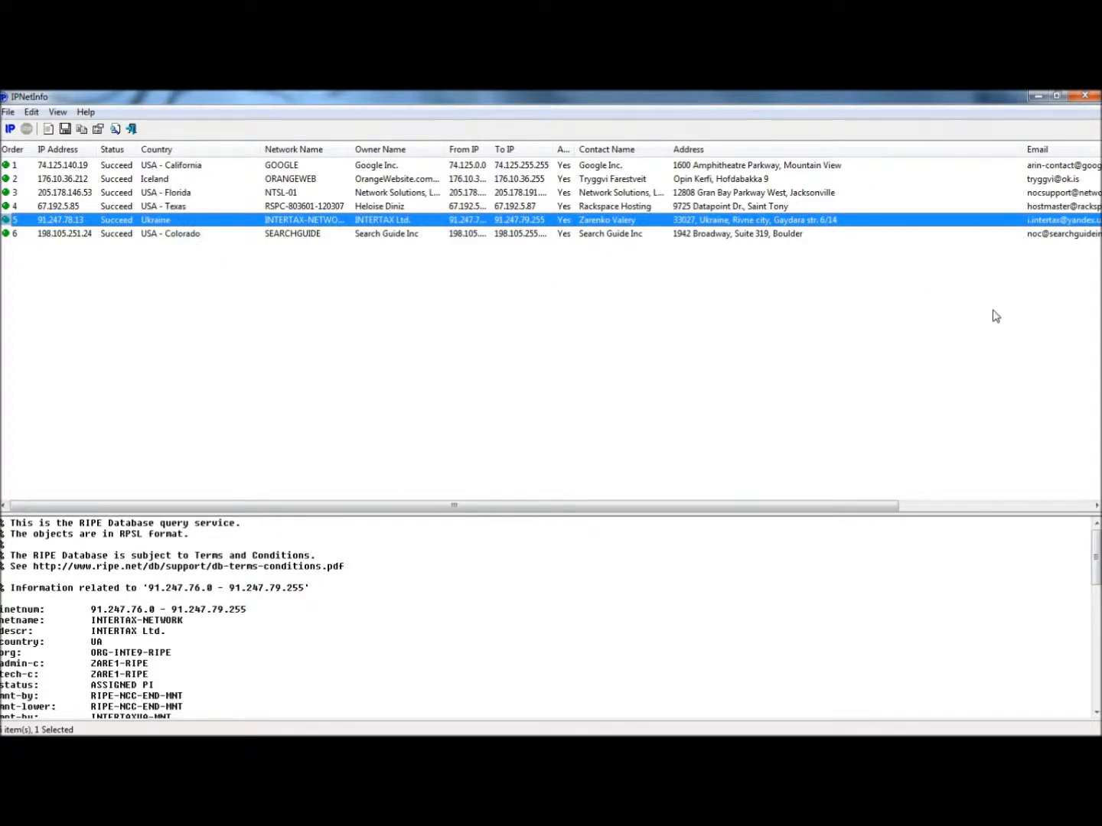
Close IPNetInfo and permanently delete the "Easy Score Today!" spam message in Gmail.
click(1075, 99)
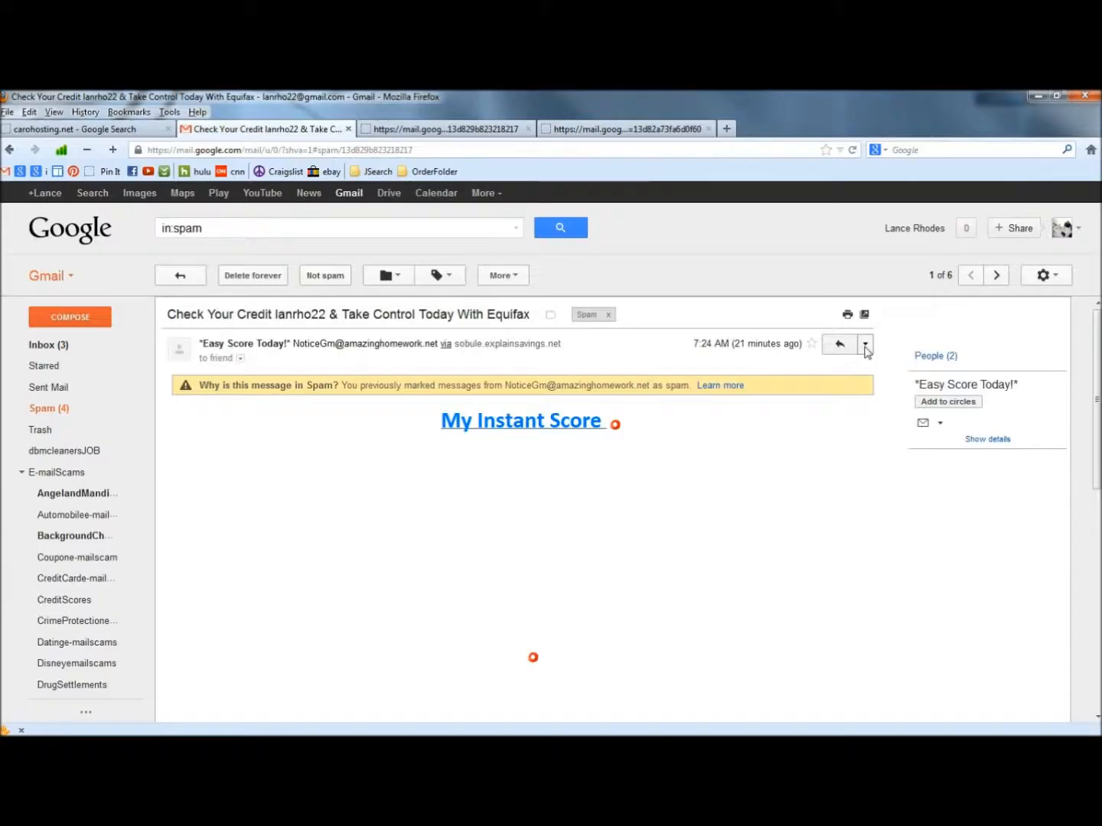
click(864, 345)
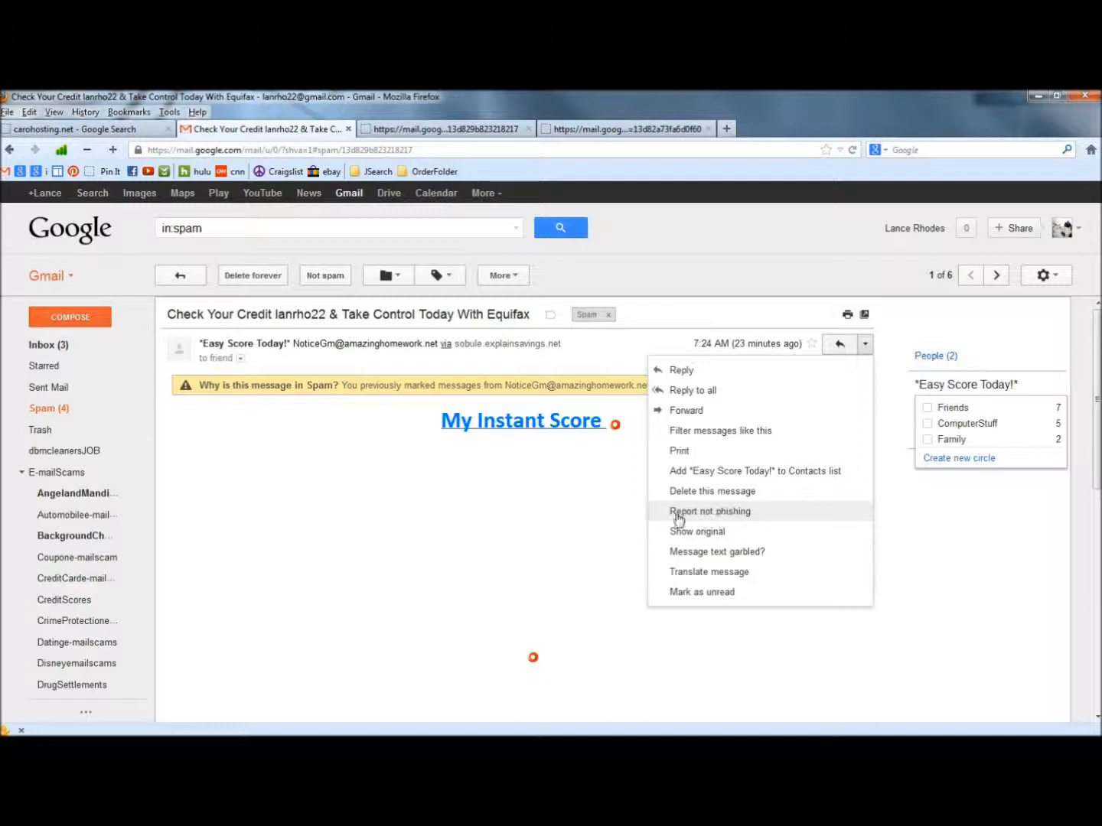
click(573, 530)
click(249, 277)
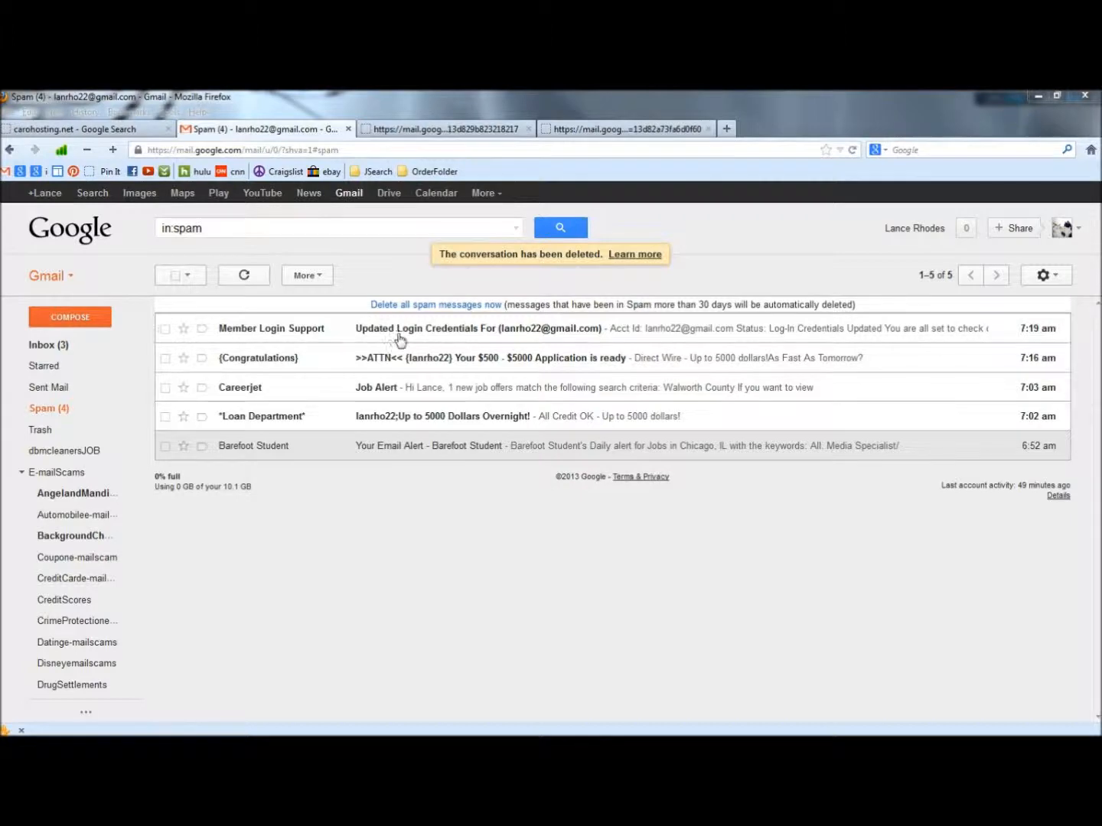
Open the "Updated Login Credentials" message from Member Login Support and examine its text and links.
click(345, 338)
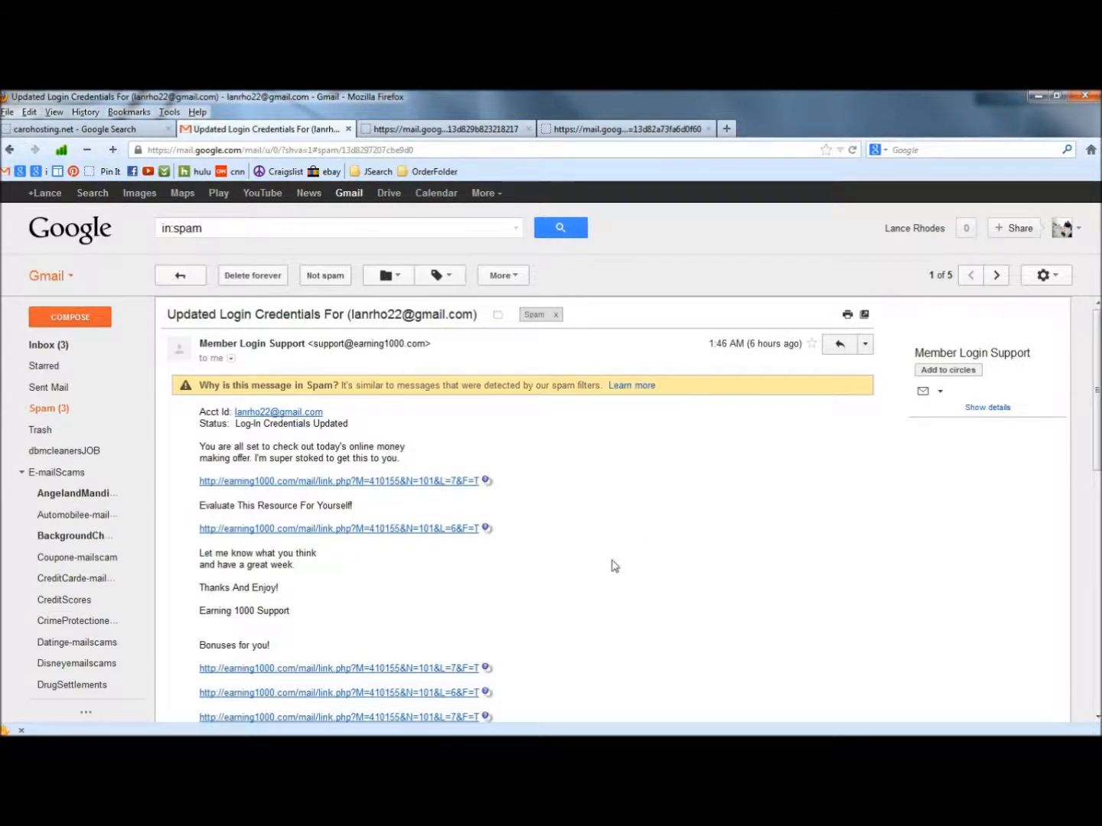
scroll(610, 569, down, 2)
scroll(609, 570, up, 2)
scroll(194, 609, down, 1)
drag(195, 610, 267, 606)
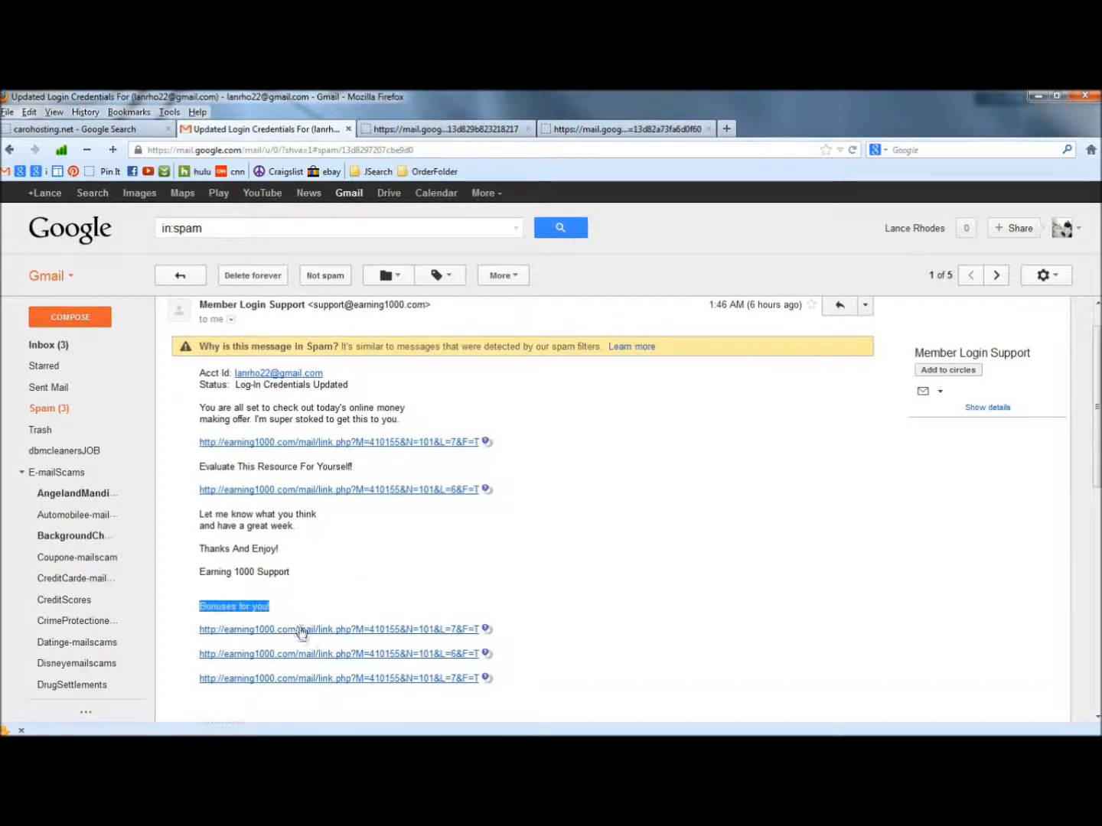
click(356, 585)
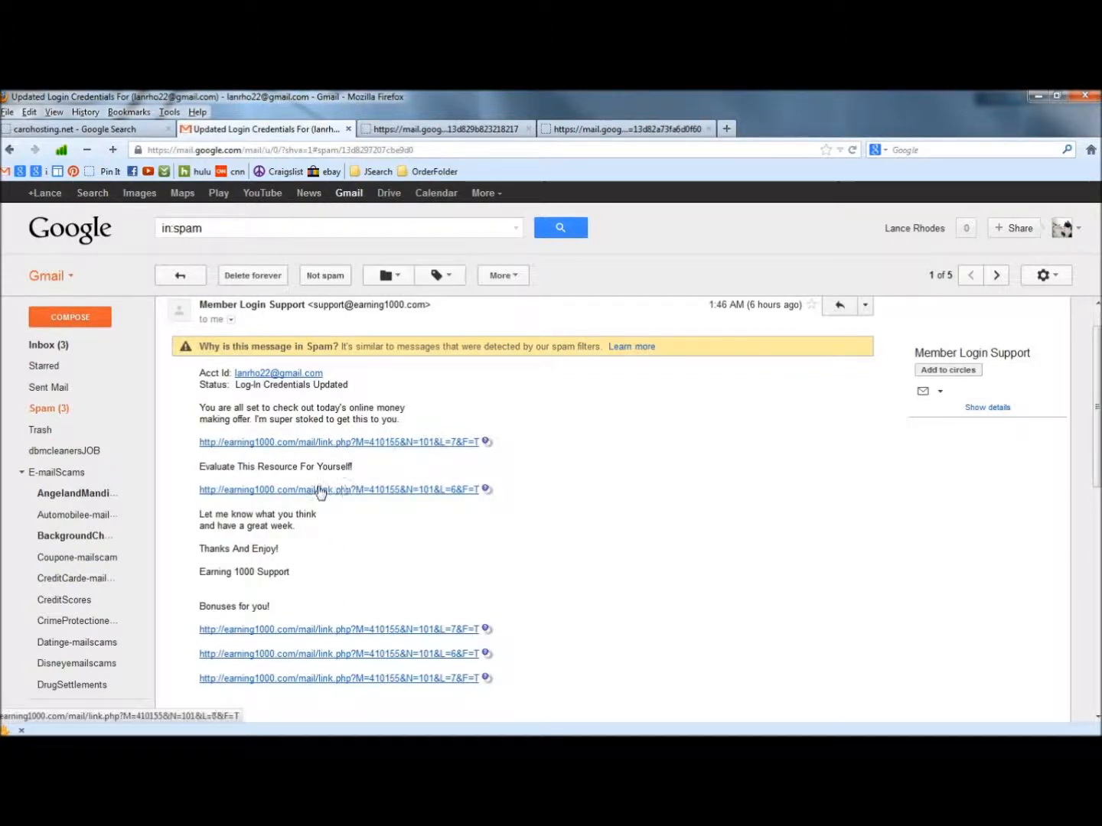
scroll(197, 345, up, 1)
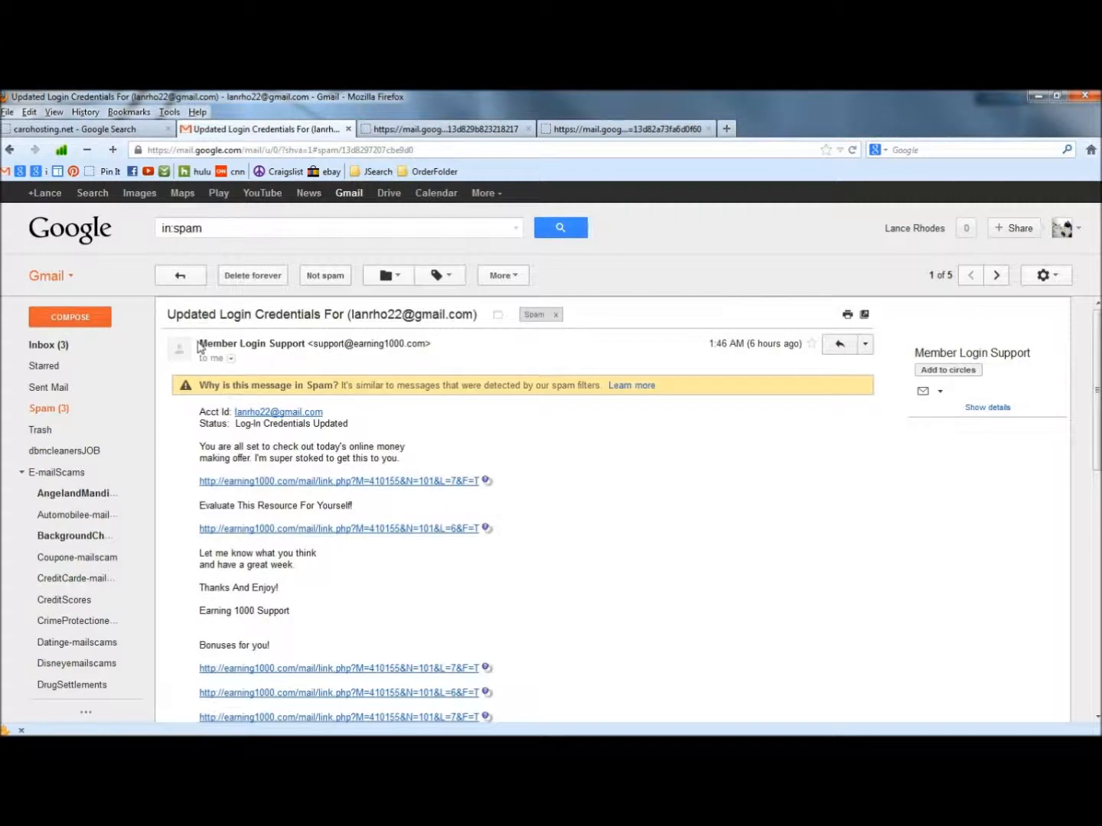
Copy the domain earning1000.com from the sender's address in the Member Login Support message.
drag(201, 346, 308, 353)
click(520, 366)
drag(355, 348, 425, 350)
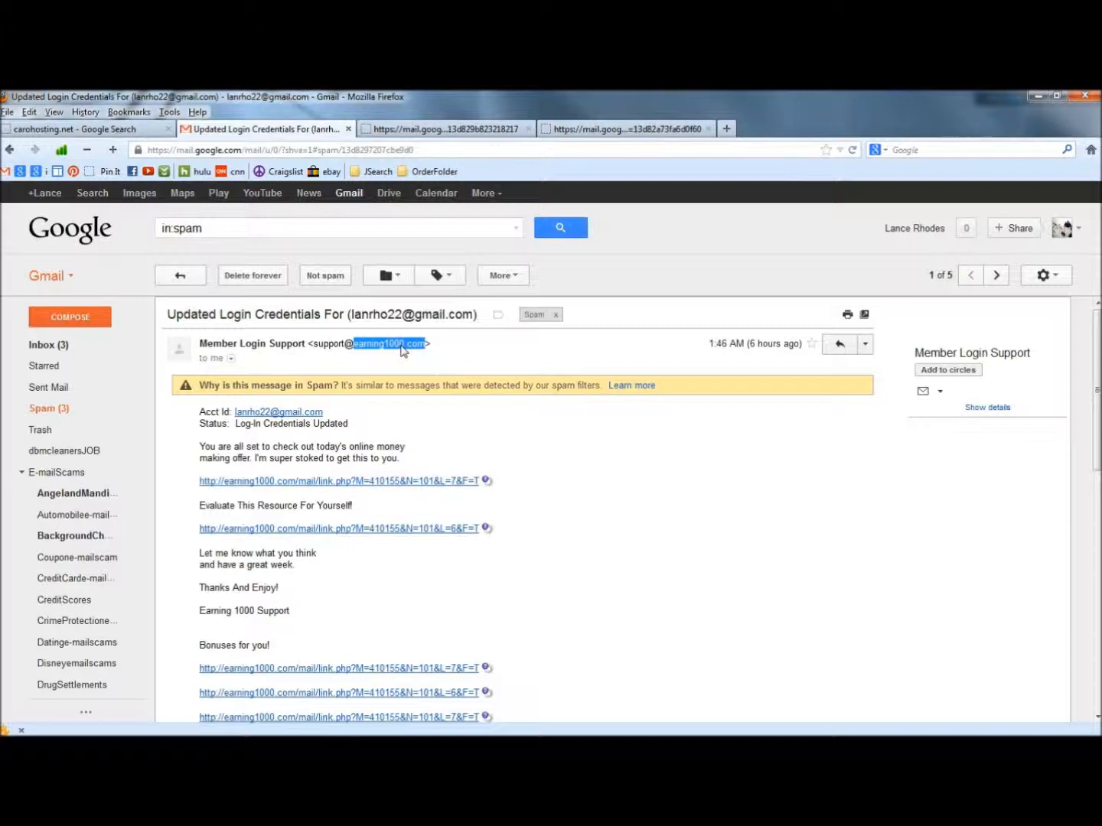
right_click(403, 350)
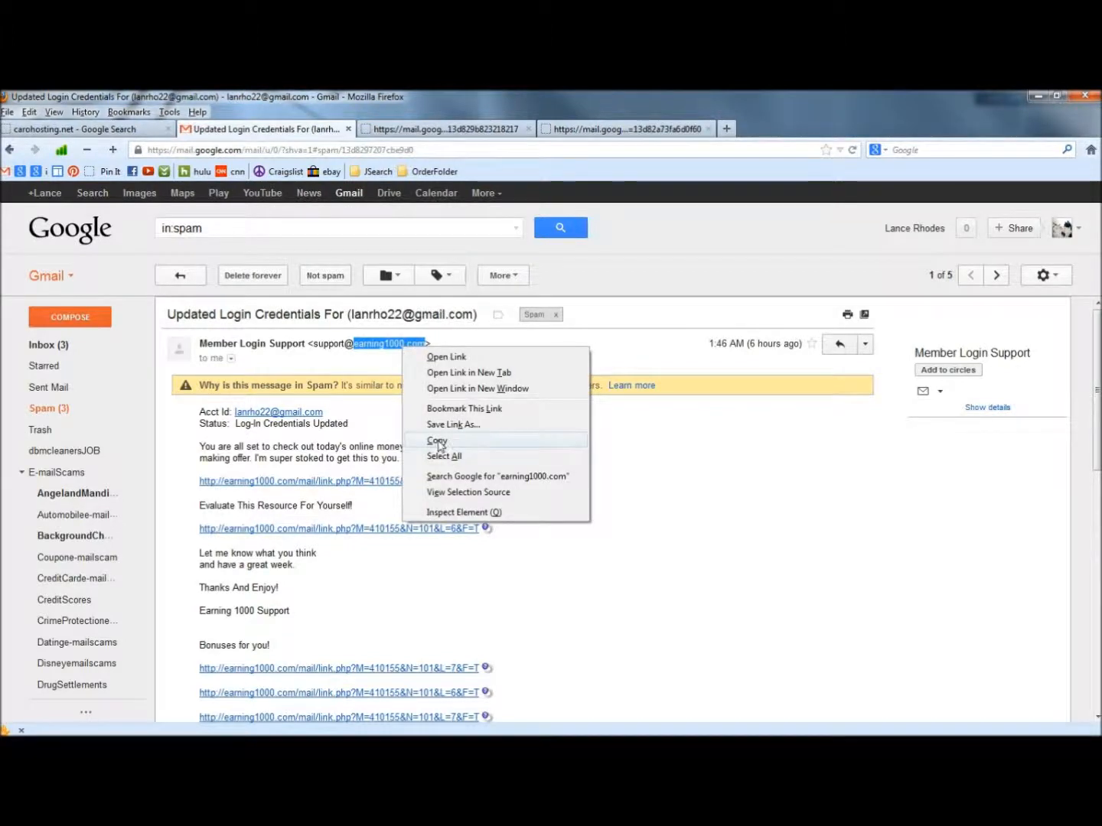
click(438, 441)
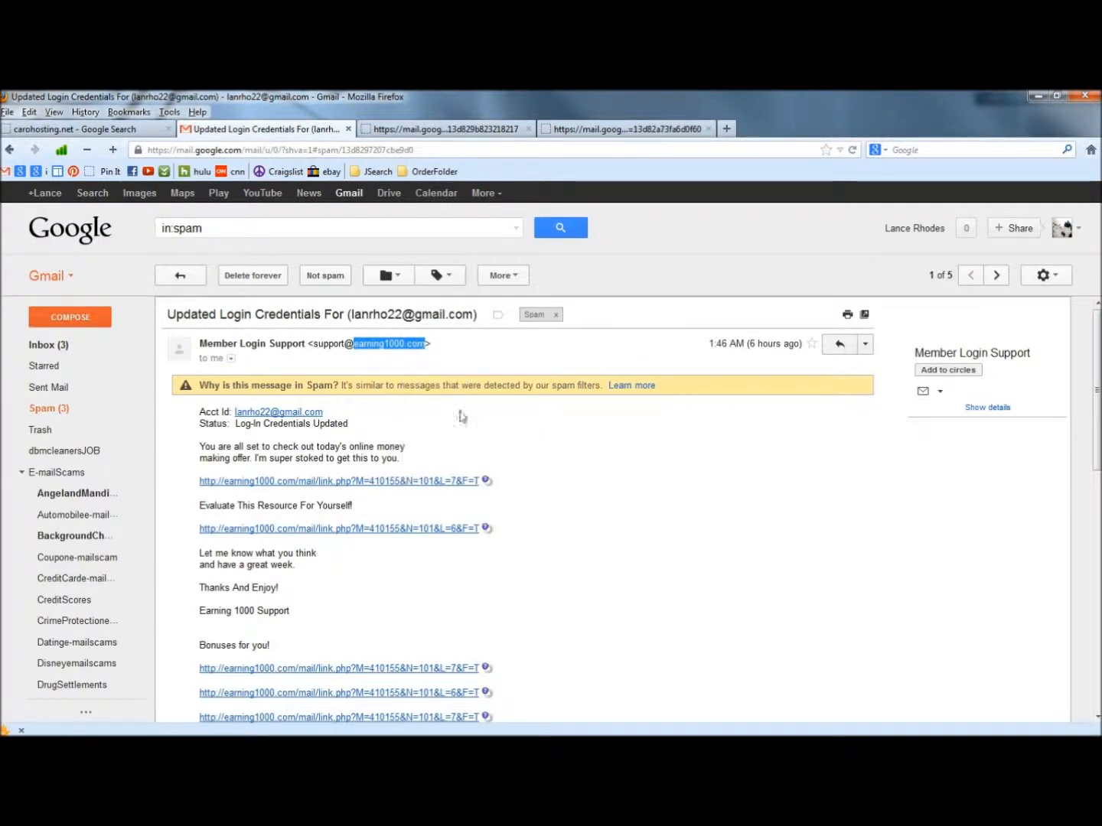
Search Google for earning1000.com and examine the listed results.
click(479, 133)
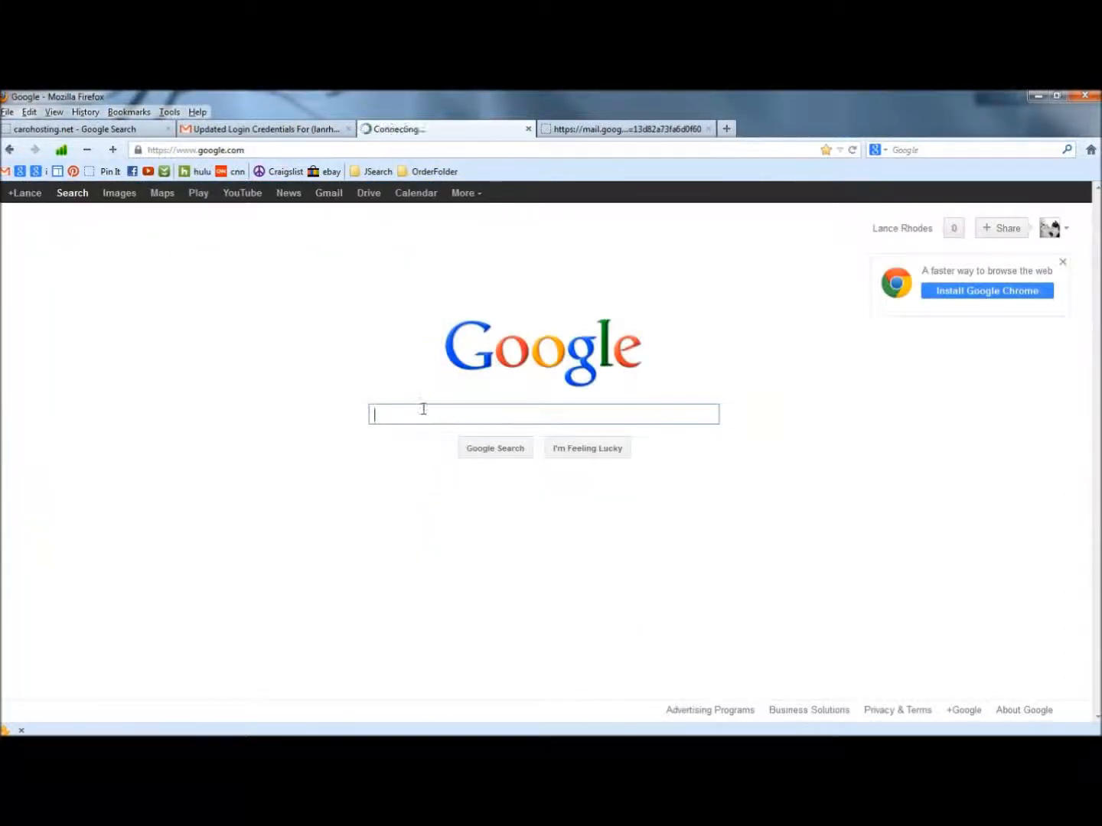
right_click(423, 409)
click(458, 471)
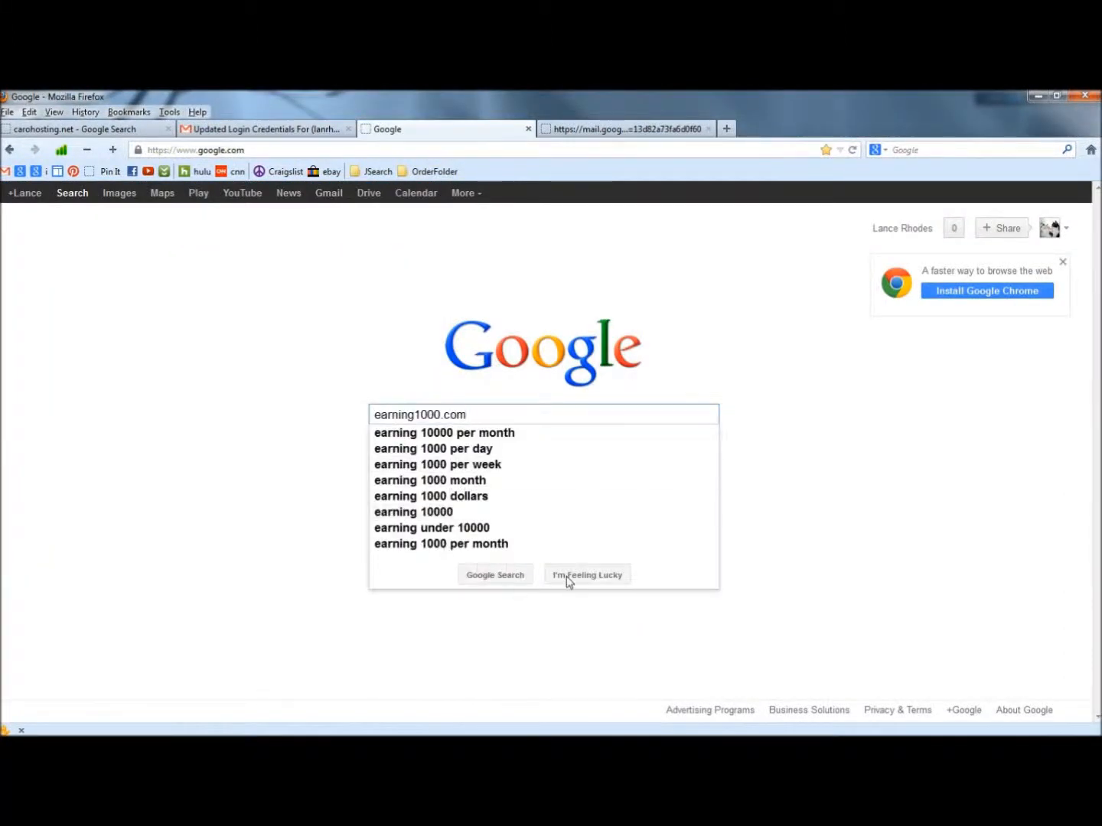
click(485, 580)
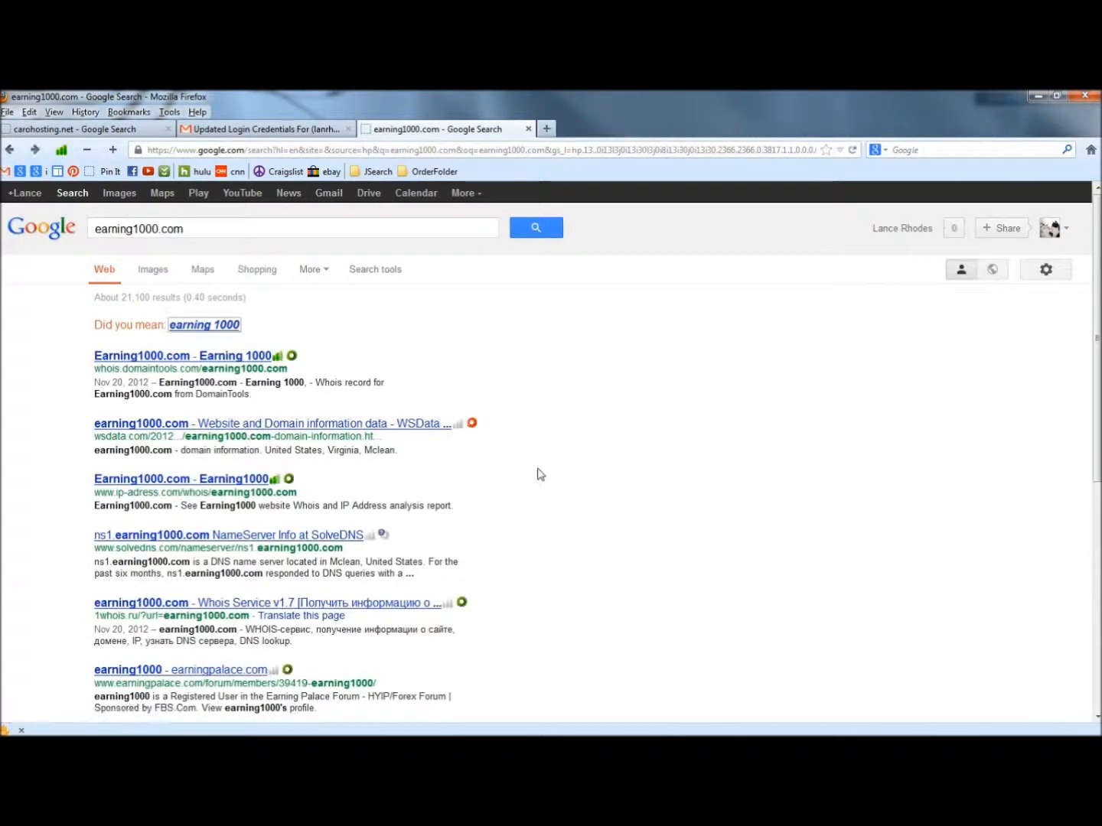
scroll(538, 475, down, 4)
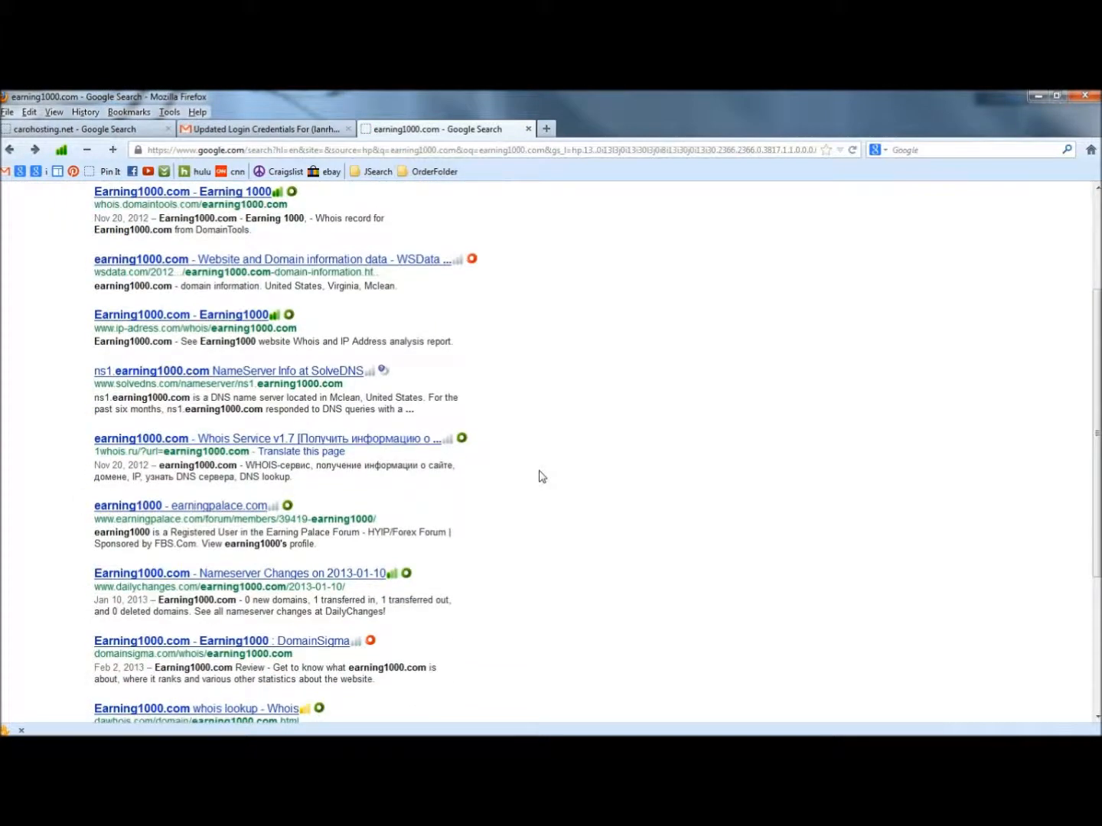
scroll(541, 476, down, 2)
scroll(541, 476, down, 2)
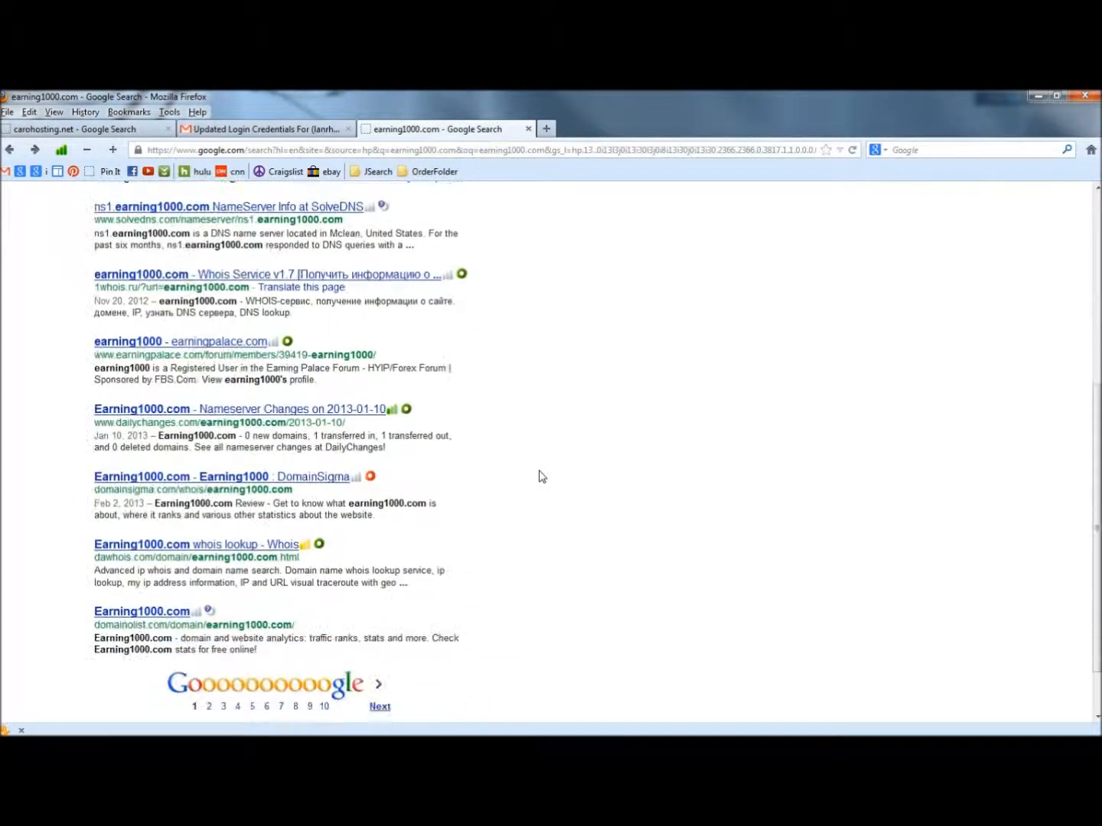
scroll(541, 476, up, 8)
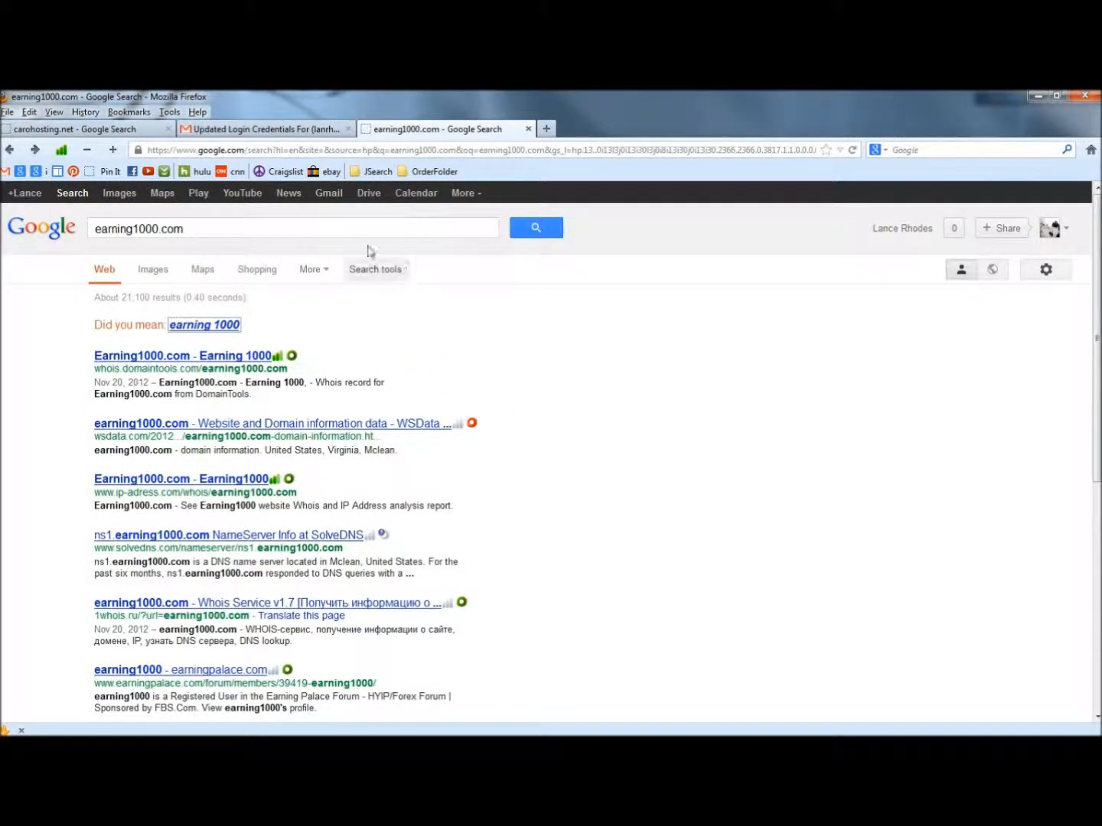
Open the original source of the Member Login Support message in Gmail and copy its entire text.
click(243, 132)
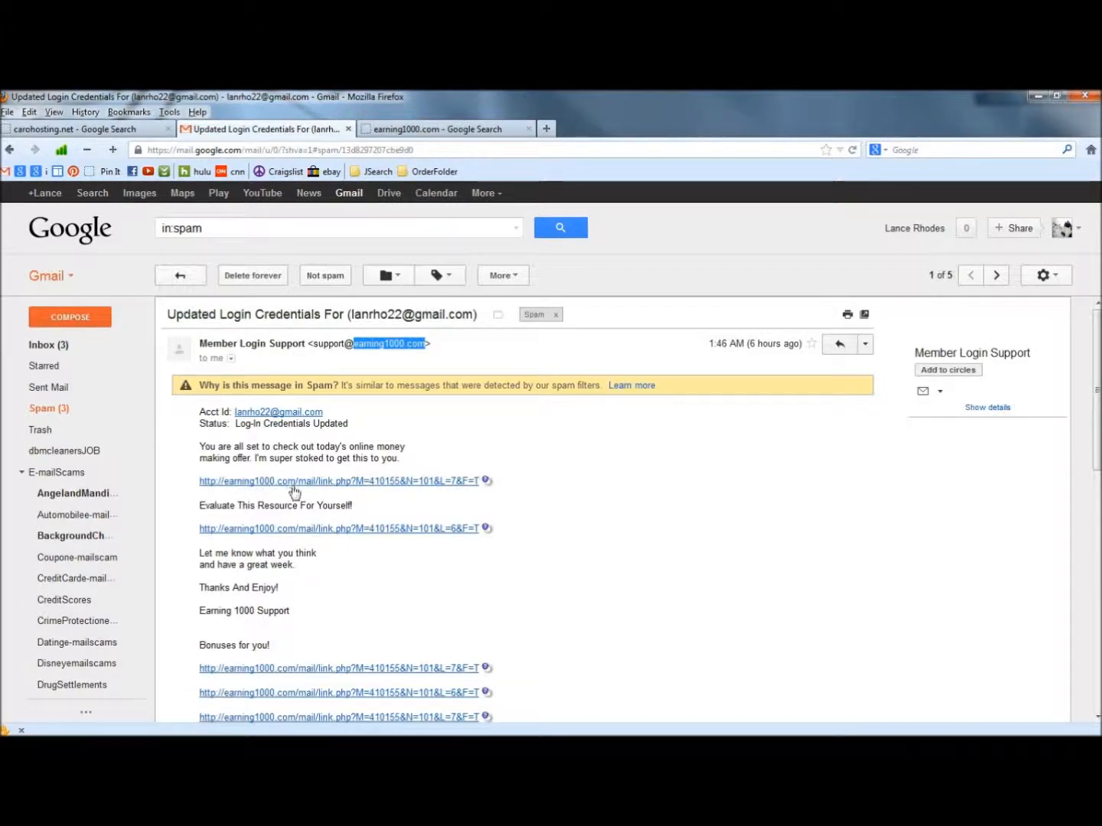
click(867, 348)
click(742, 446)
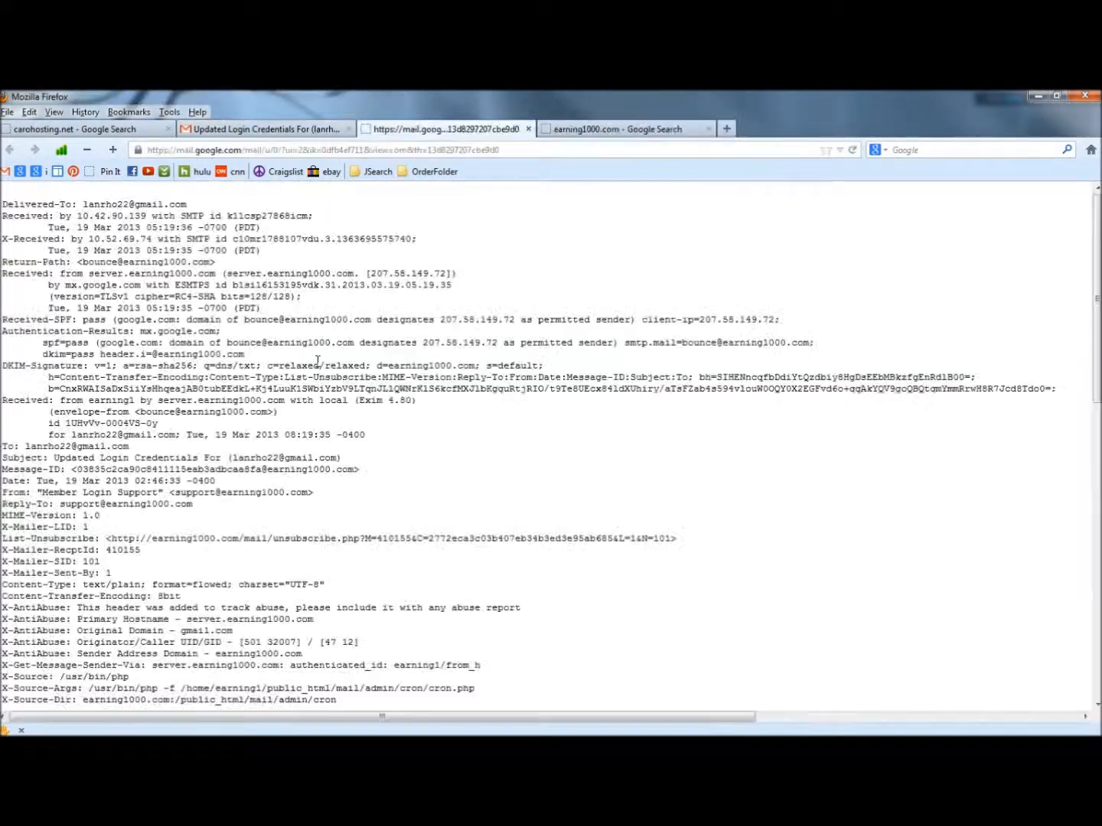
drag(4, 202, 358, 702)
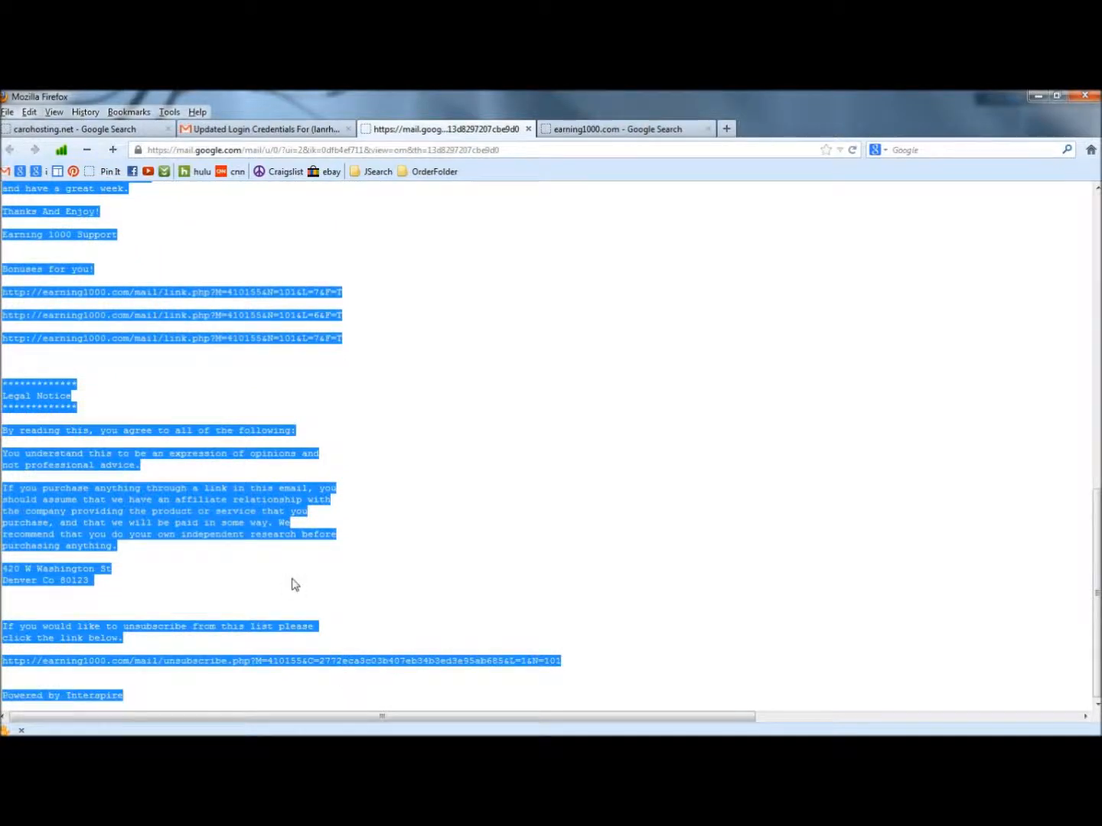
right_click(115, 292)
click(153, 300)
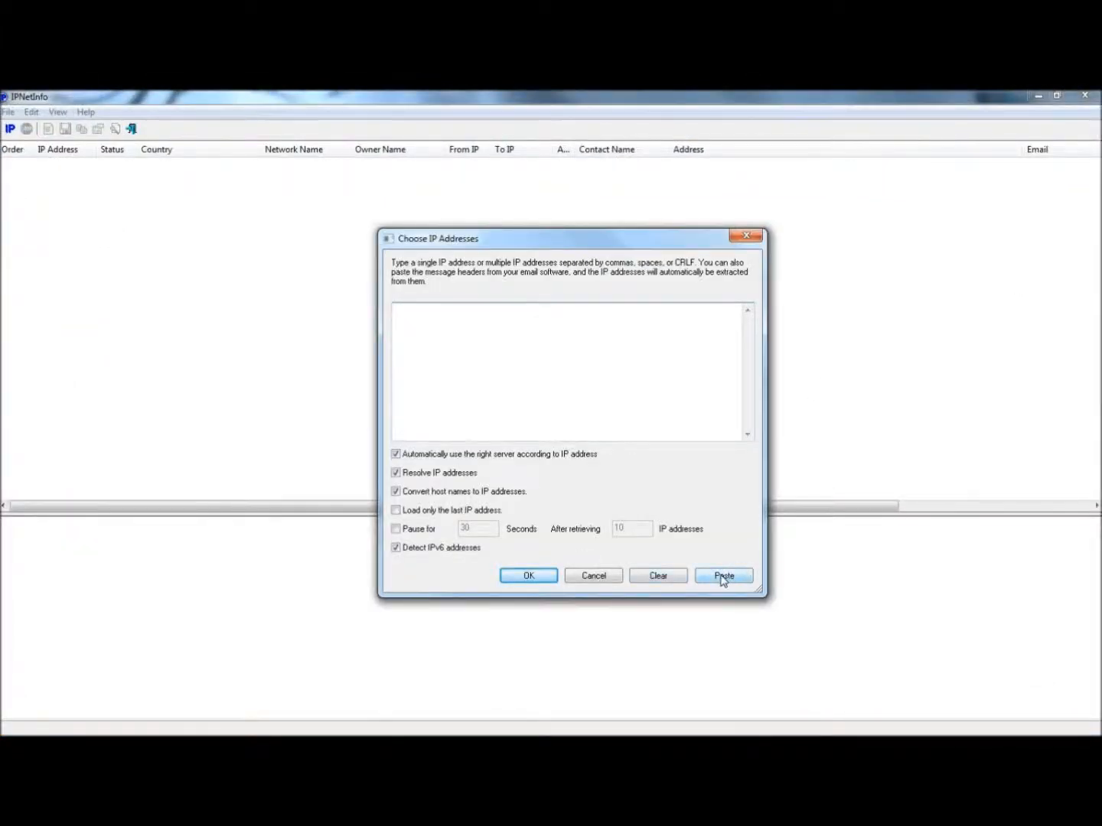
Switch to IPNetInfo, look up the IP addresses from the copied message source, and examine the entries' host names.
click(722, 576)
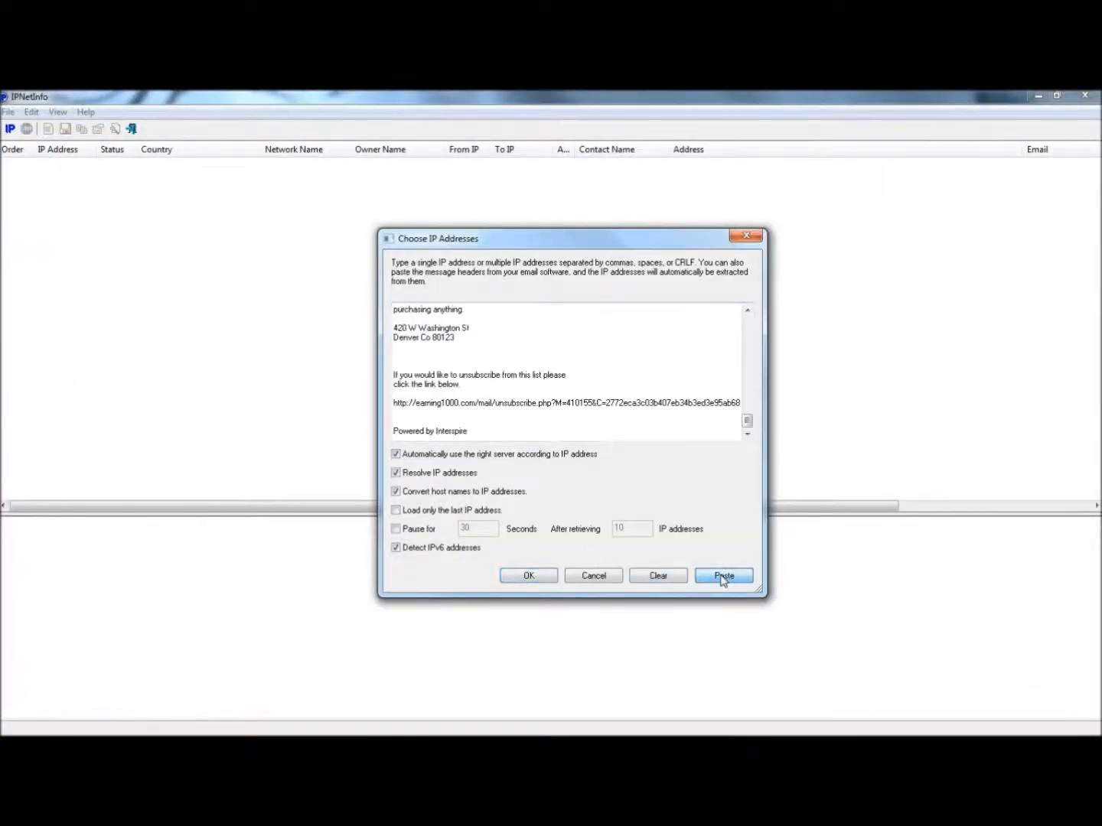
click(528, 578)
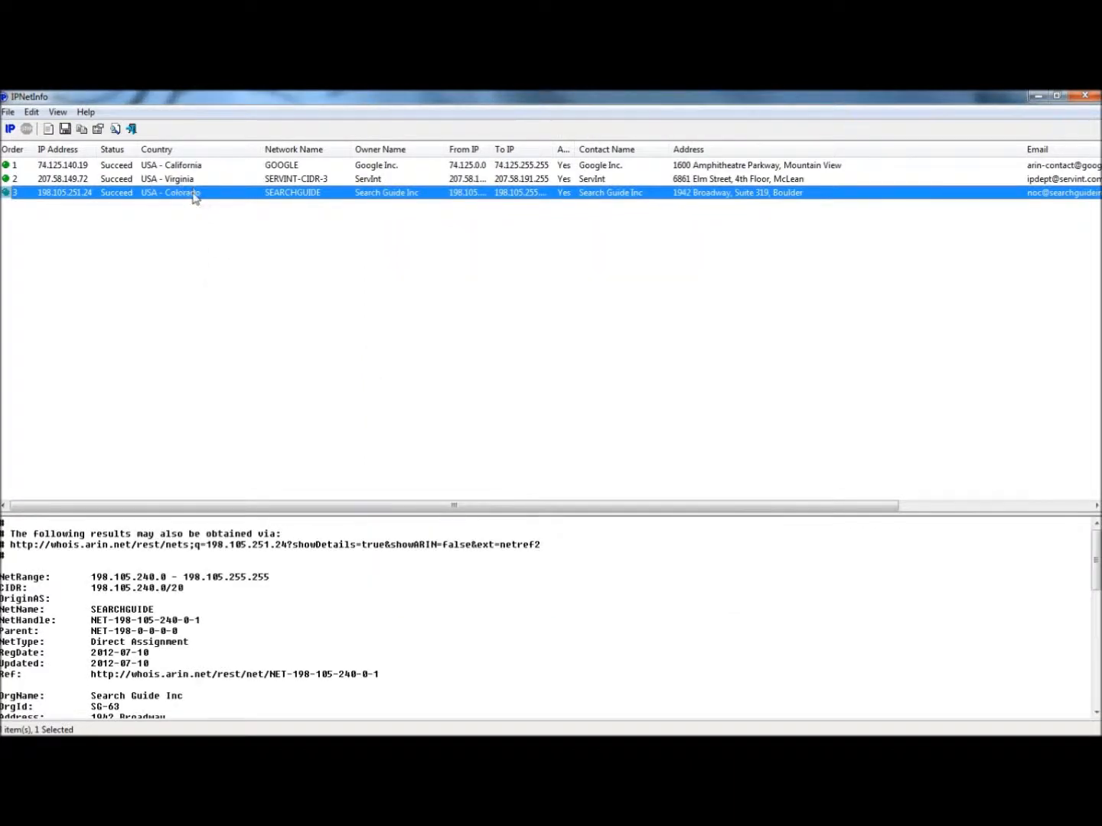
drag(472, 511, 733, 485)
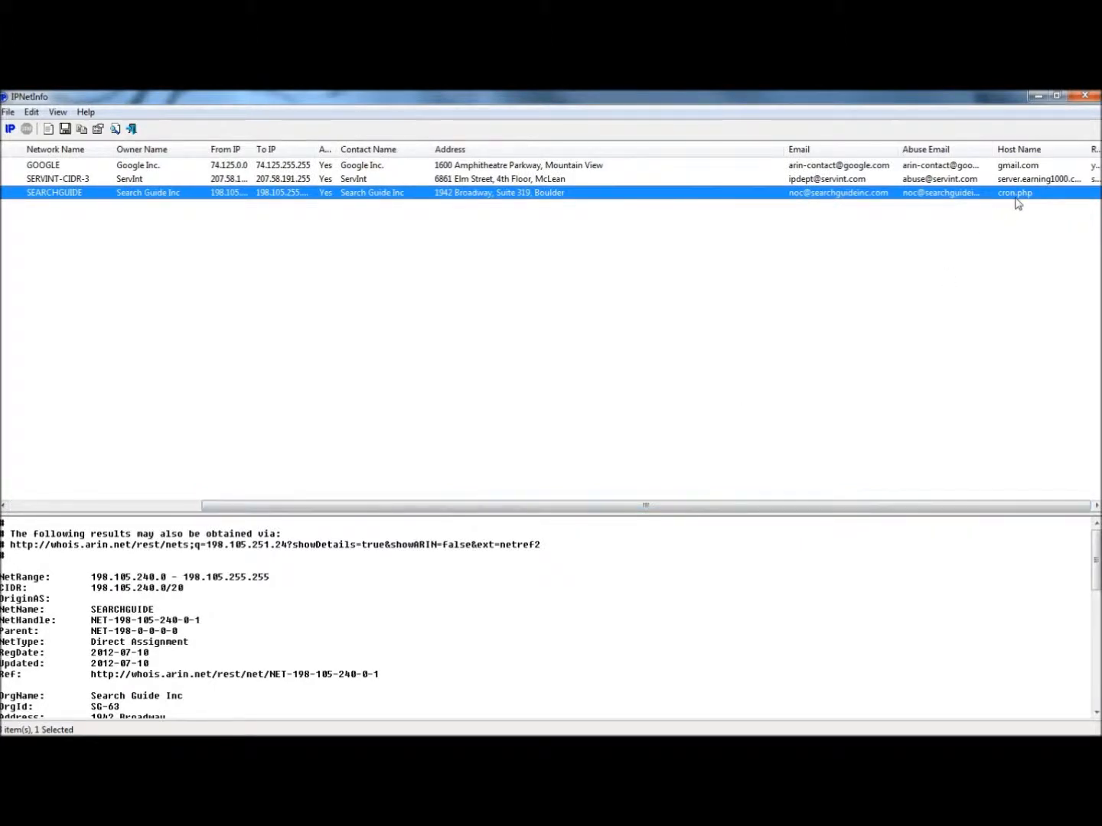
Open the USA - Colorado entry's details, examine its address, e-mail and host name, and close the details.
double_click(541, 199)
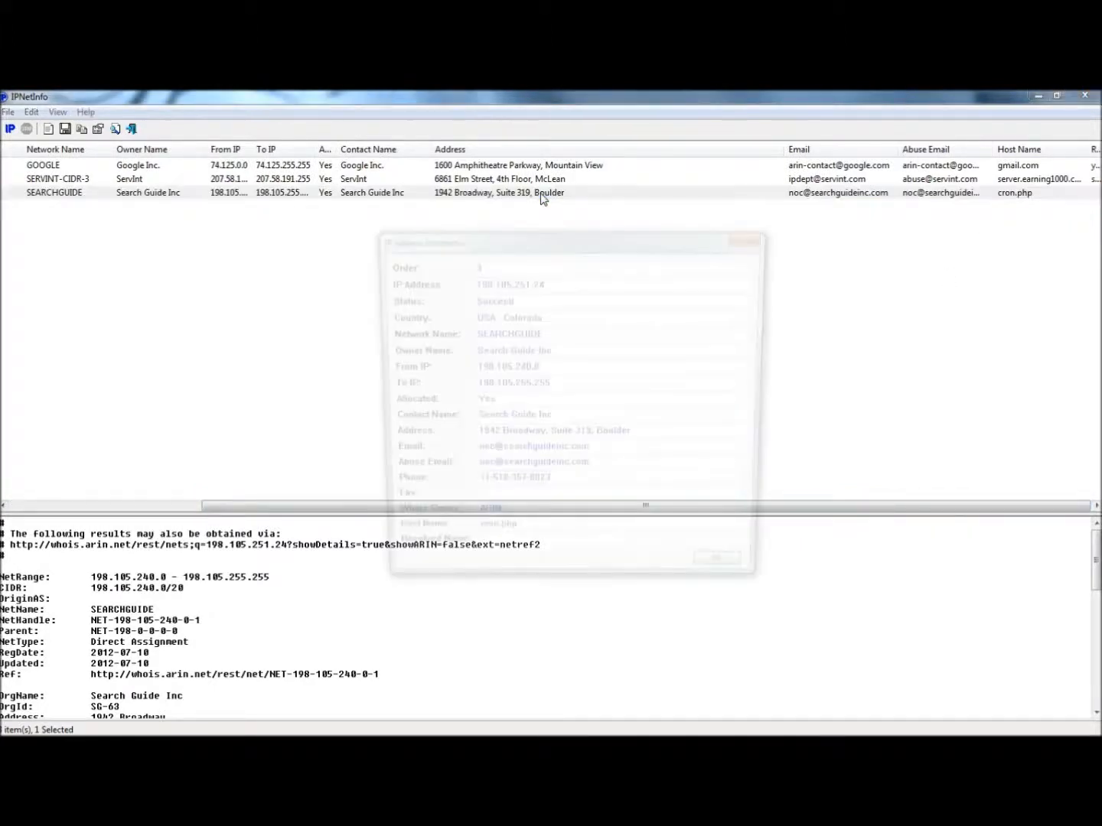
drag(512, 542, 466, 541)
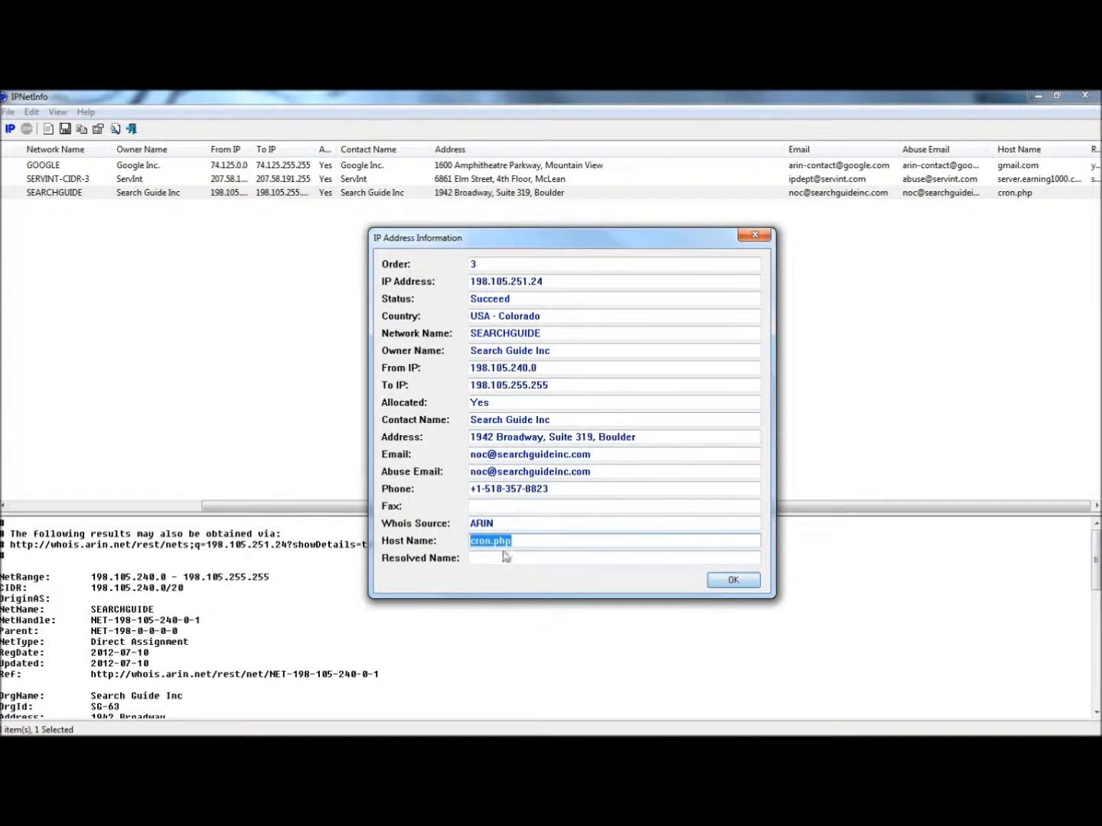
click(728, 579)
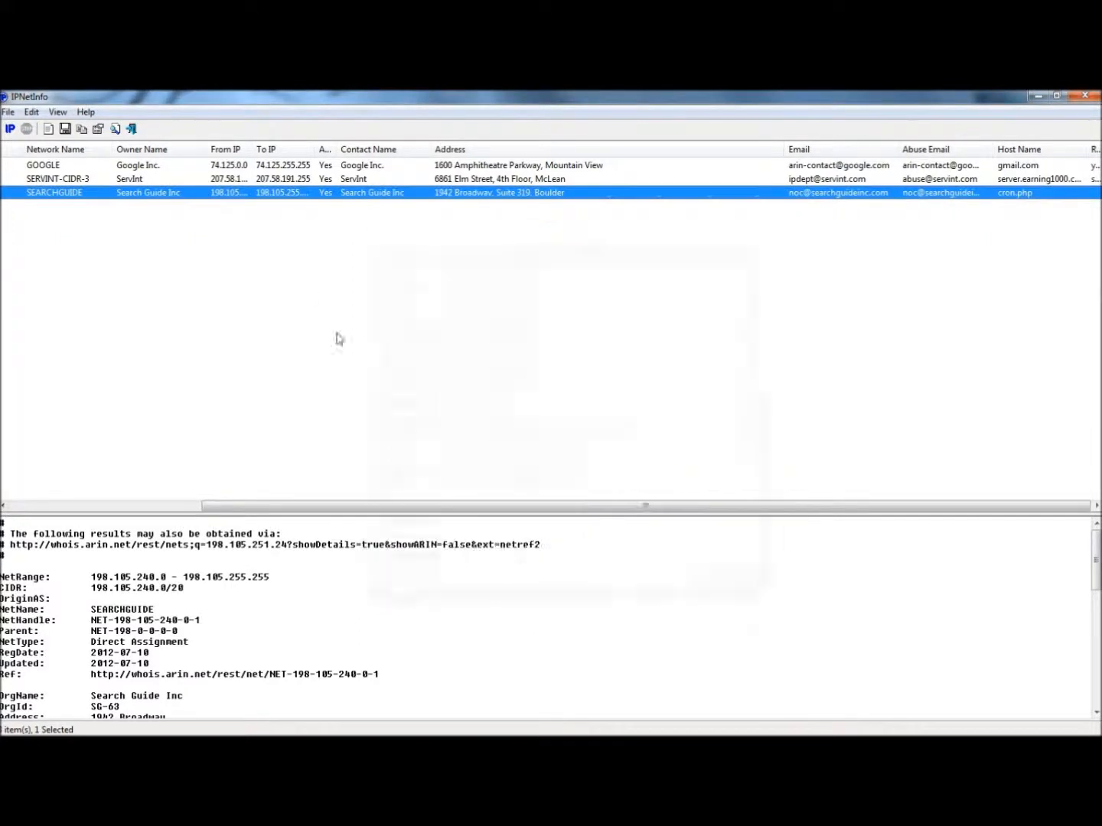
Open the USA - Virginia entry's details and examine its host name and resolved name.
drag(332, 507, 138, 507)
click(184, 185)
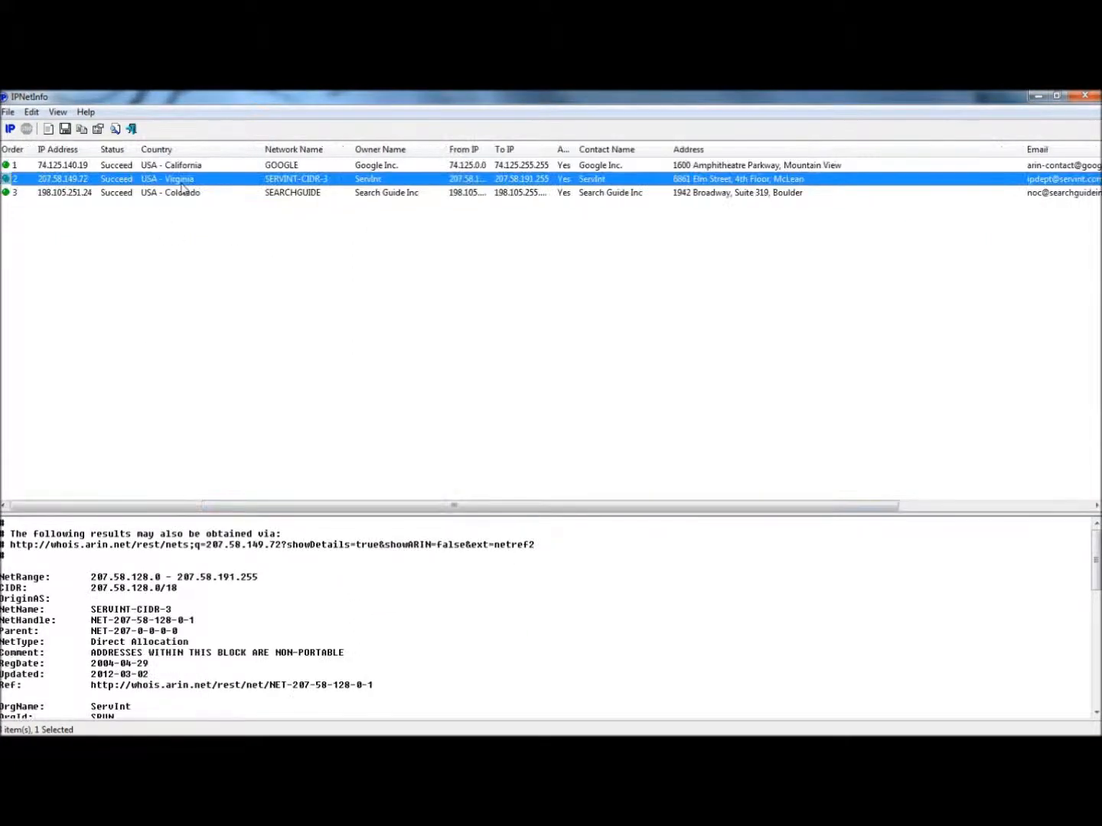
double_click(184, 185)
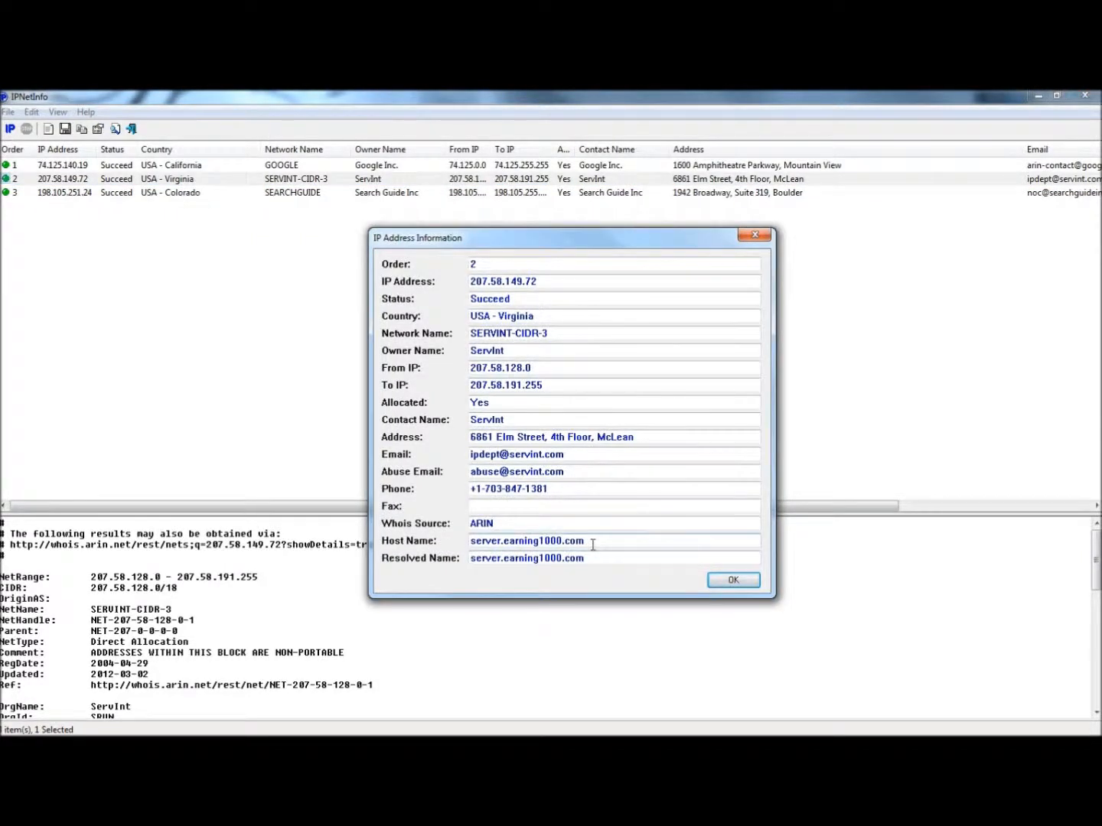
Copy the domain servint.com from the Virginia entry's abuse e-mail, and search for it on Google in Firefox.
drag(567, 472, 510, 471)
right_click(514, 470)
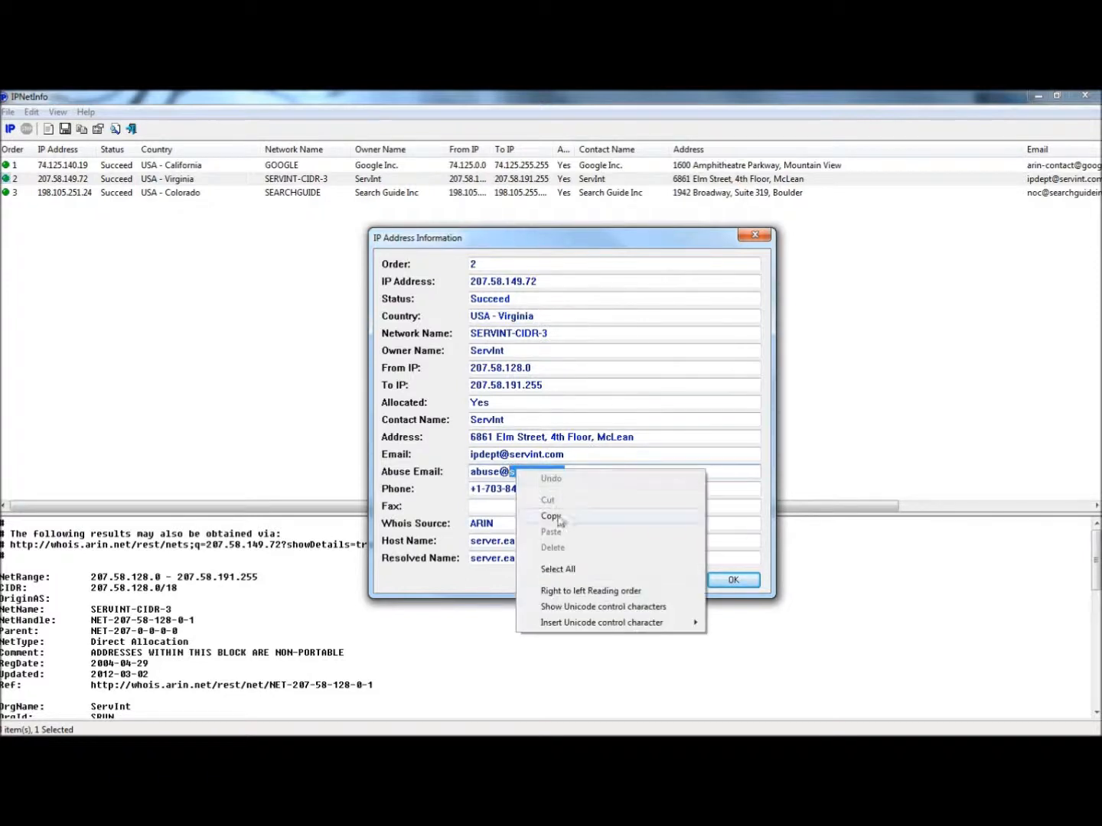
click(561, 515)
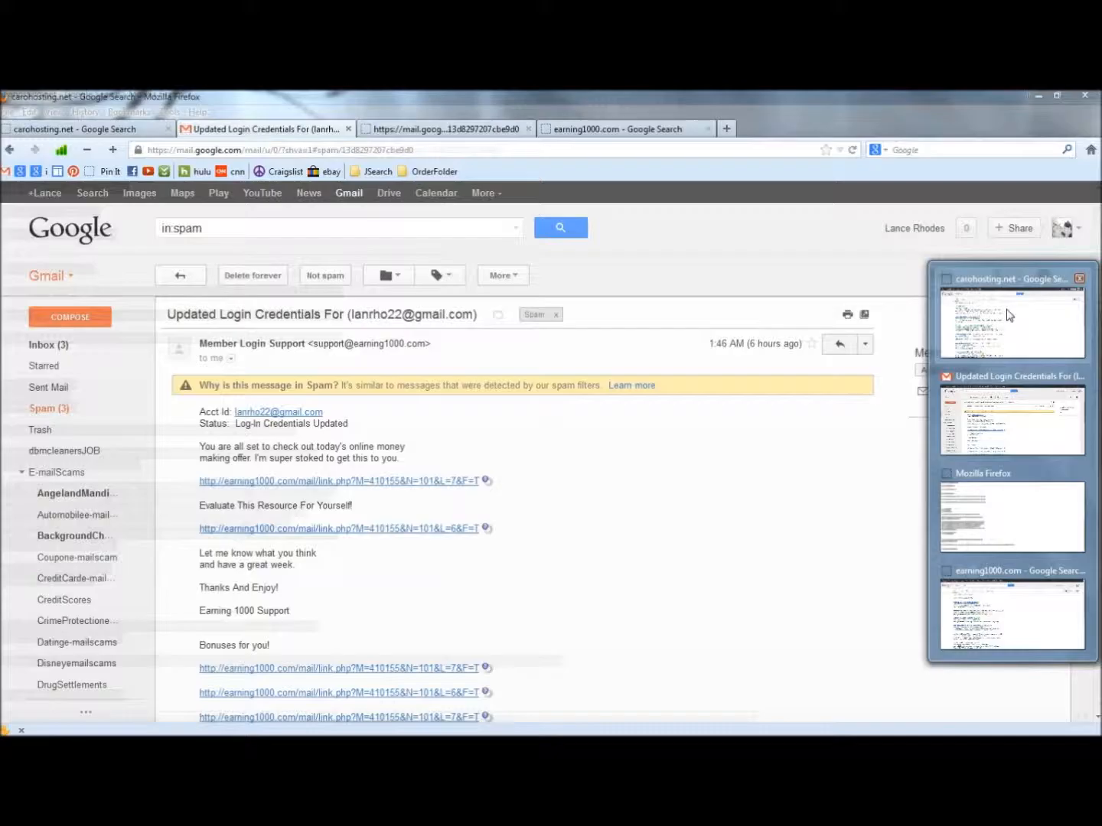
click(1009, 313)
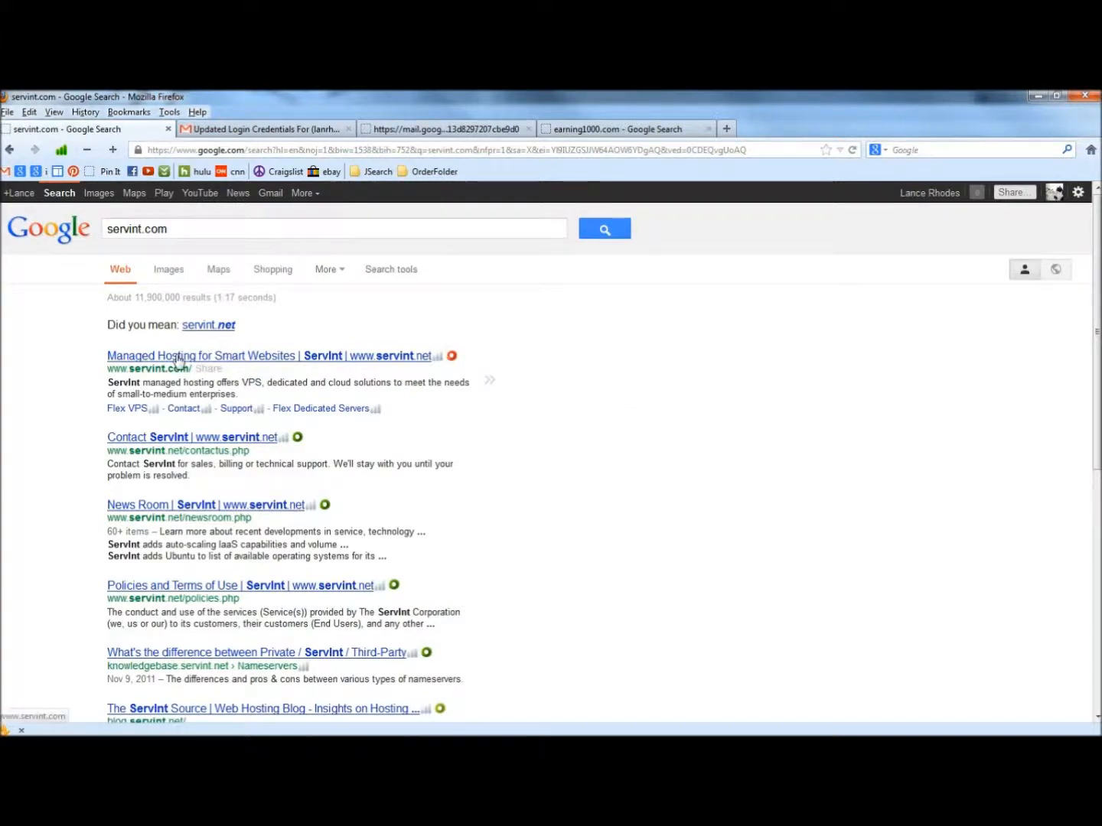
mouse_move(453, 358)
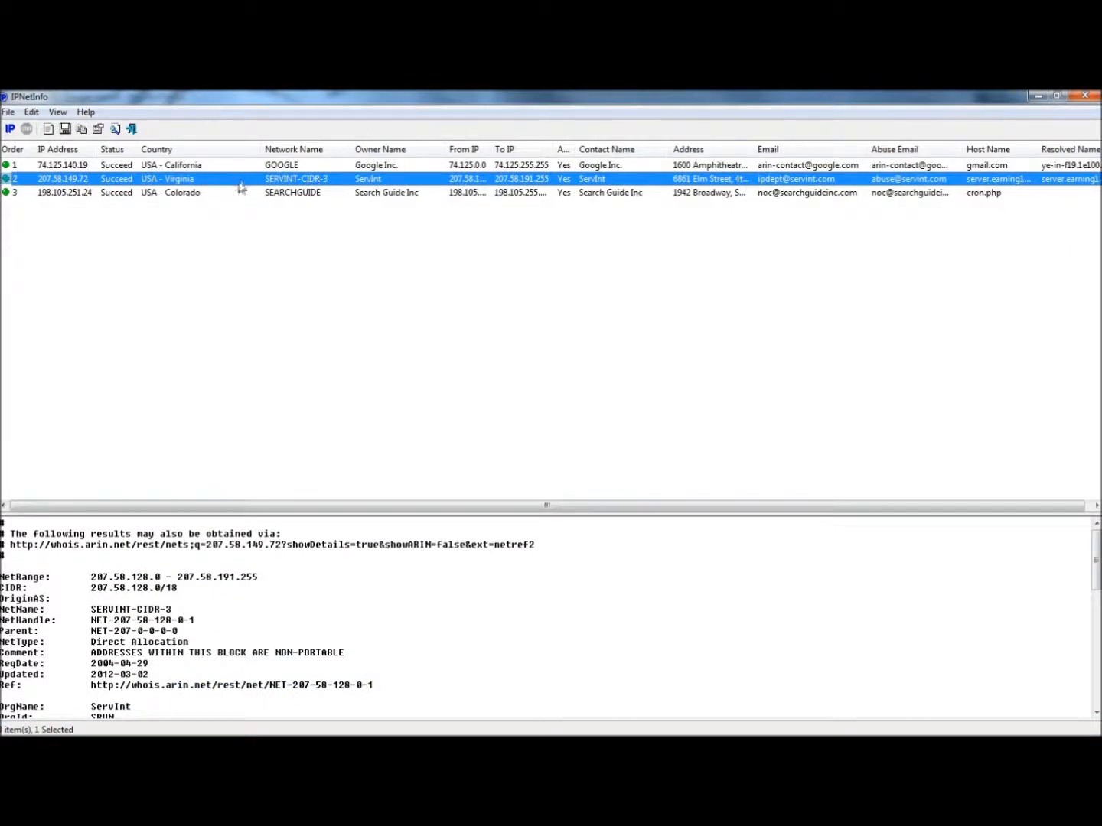
Compare the whois records of the Colorado and Virginia entries in IPNetInfo, and close the program.
click(293, 194)
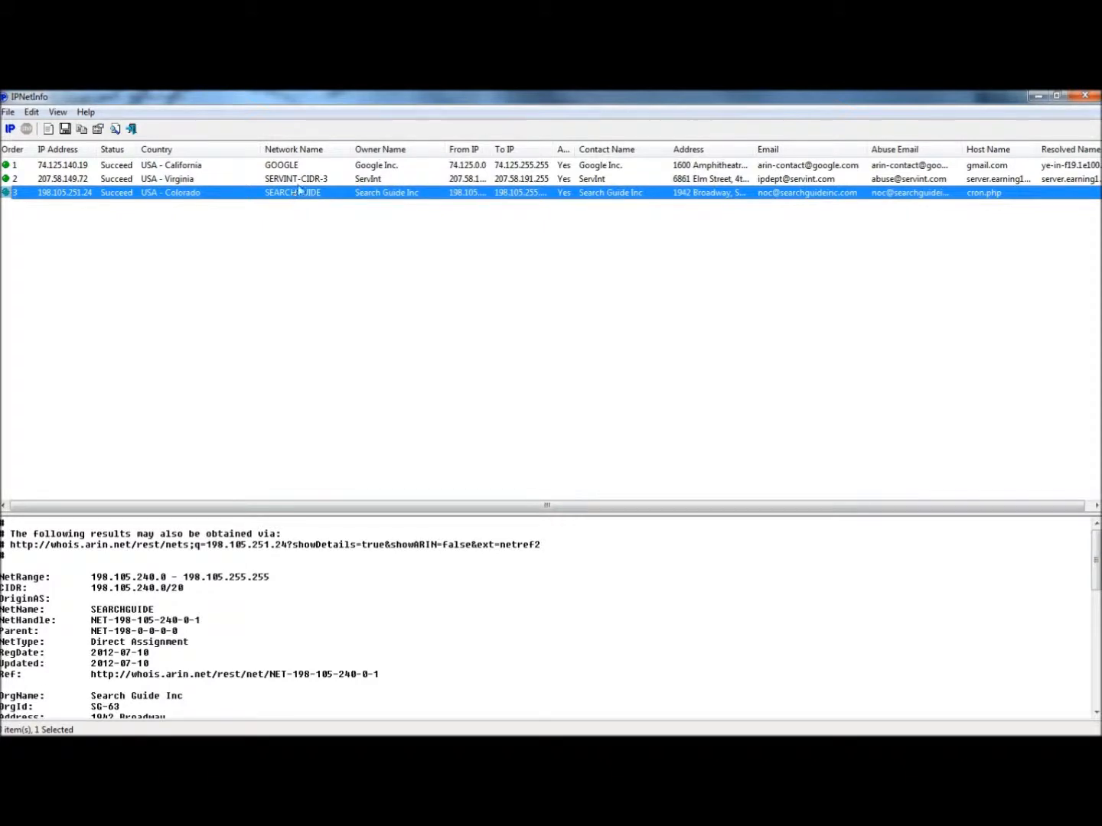
click(282, 180)
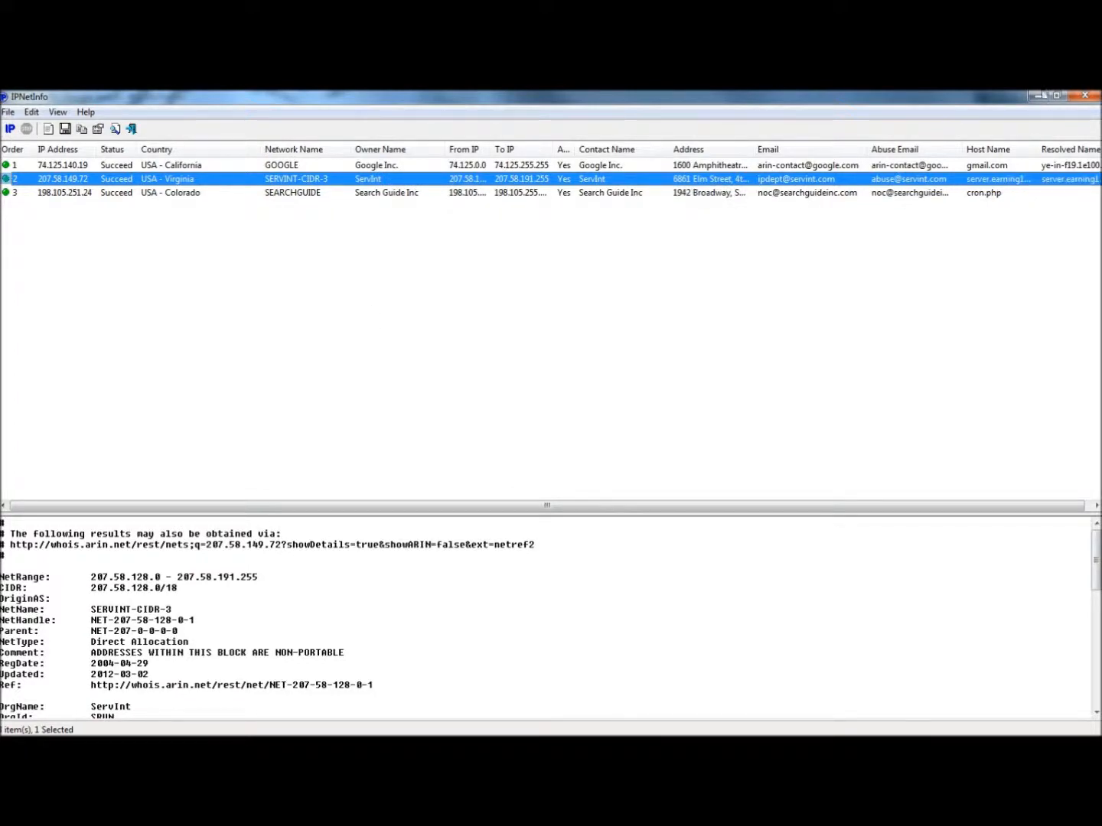
click(1094, 97)
Report the Member Login Support message in Gmail as phishing and permanently delete it from the Spam folder.
key(ctrl+Tab)
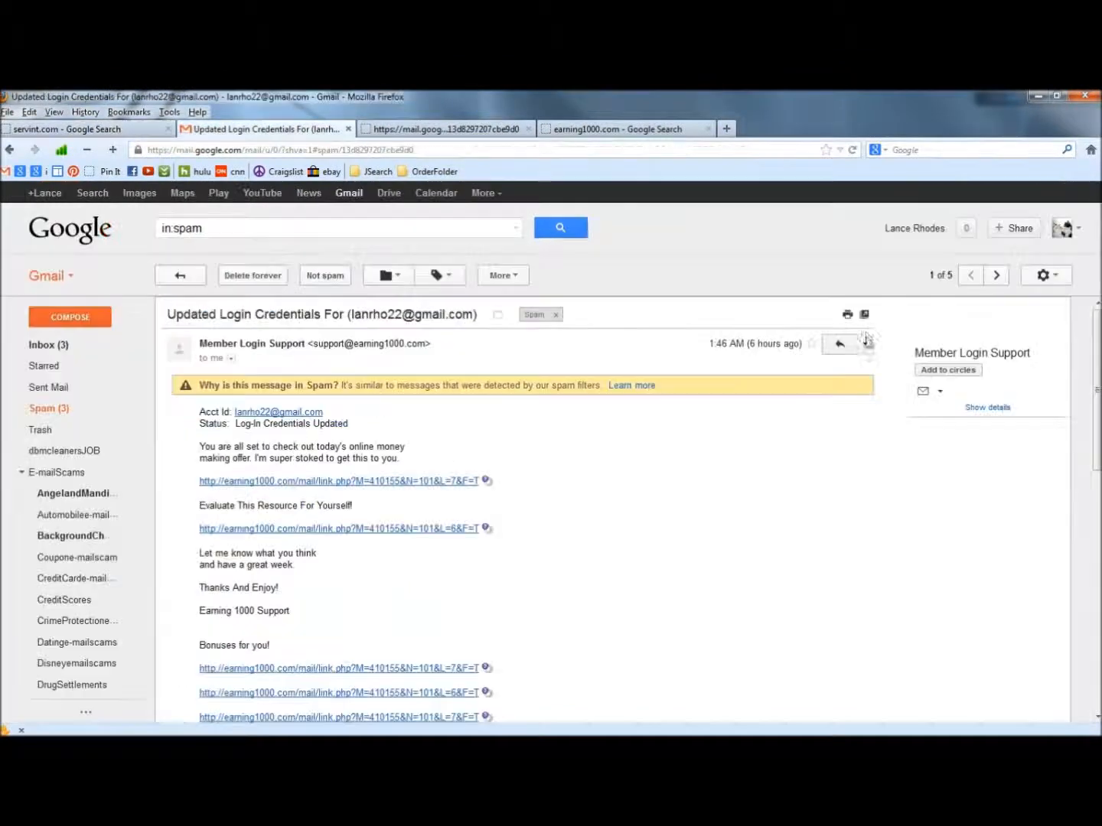
click(866, 345)
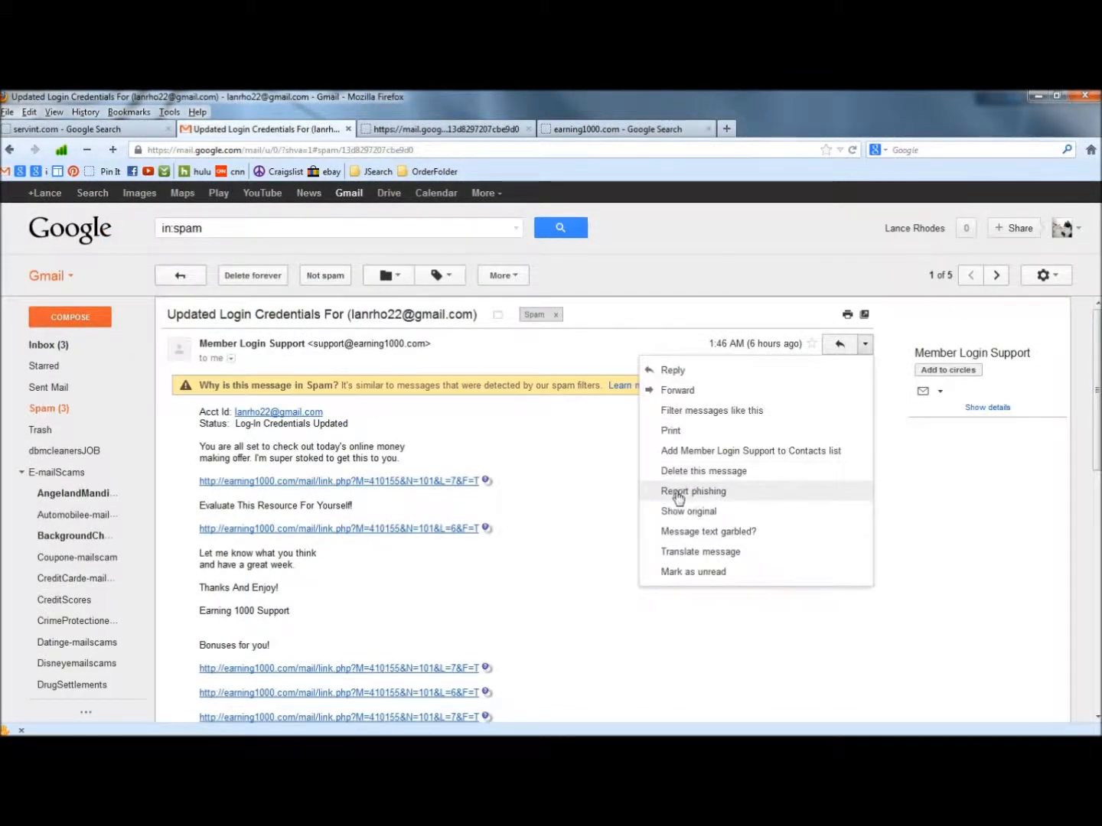
click(676, 493)
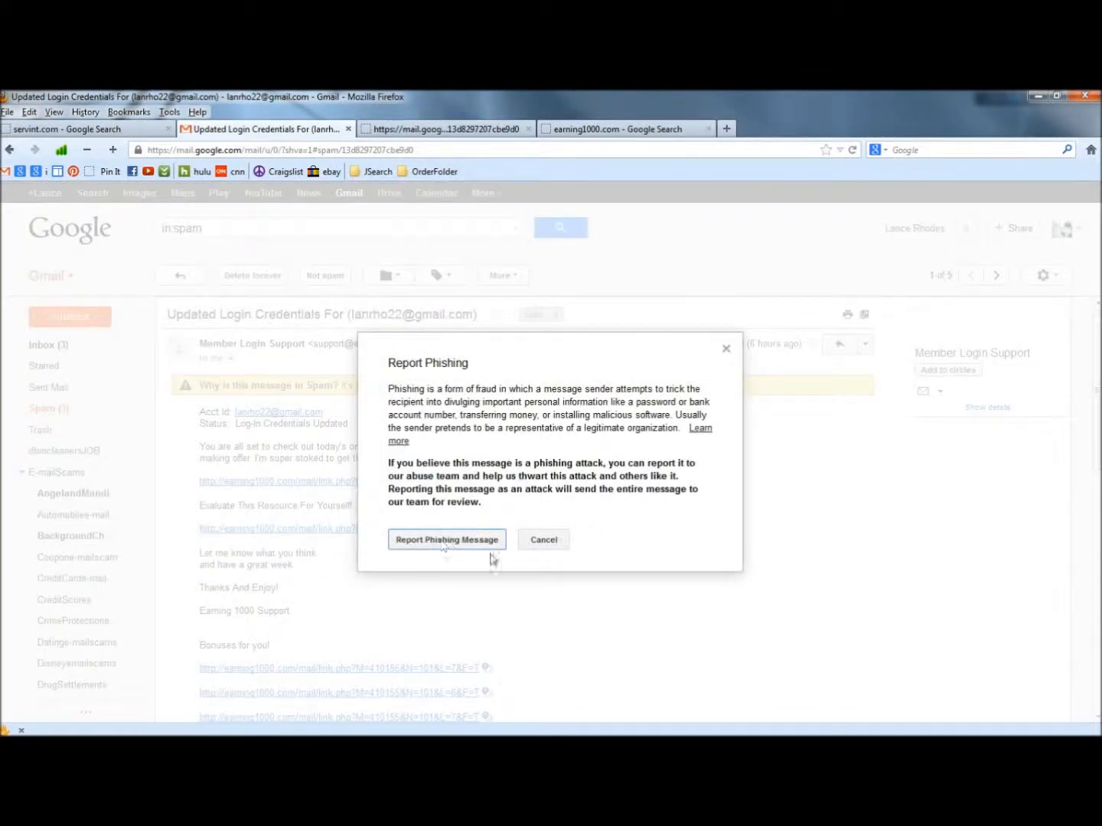
click(442, 542)
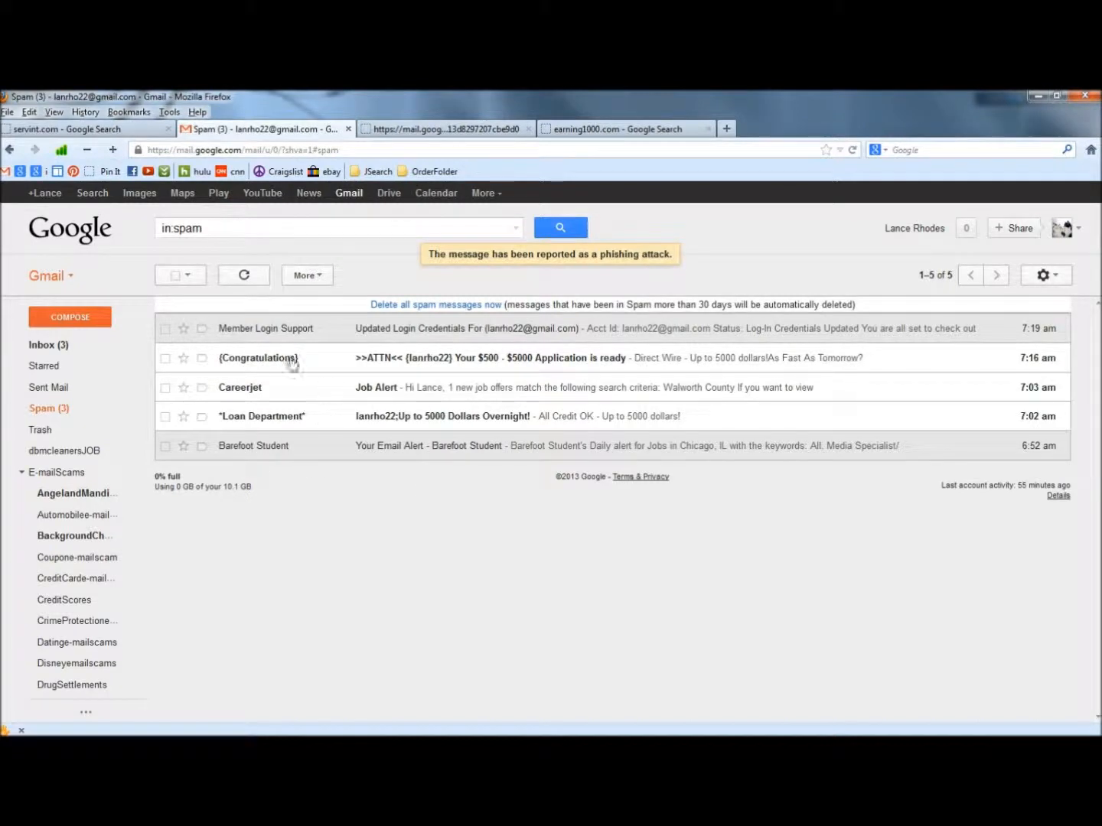
click(164, 328)
click(241, 277)
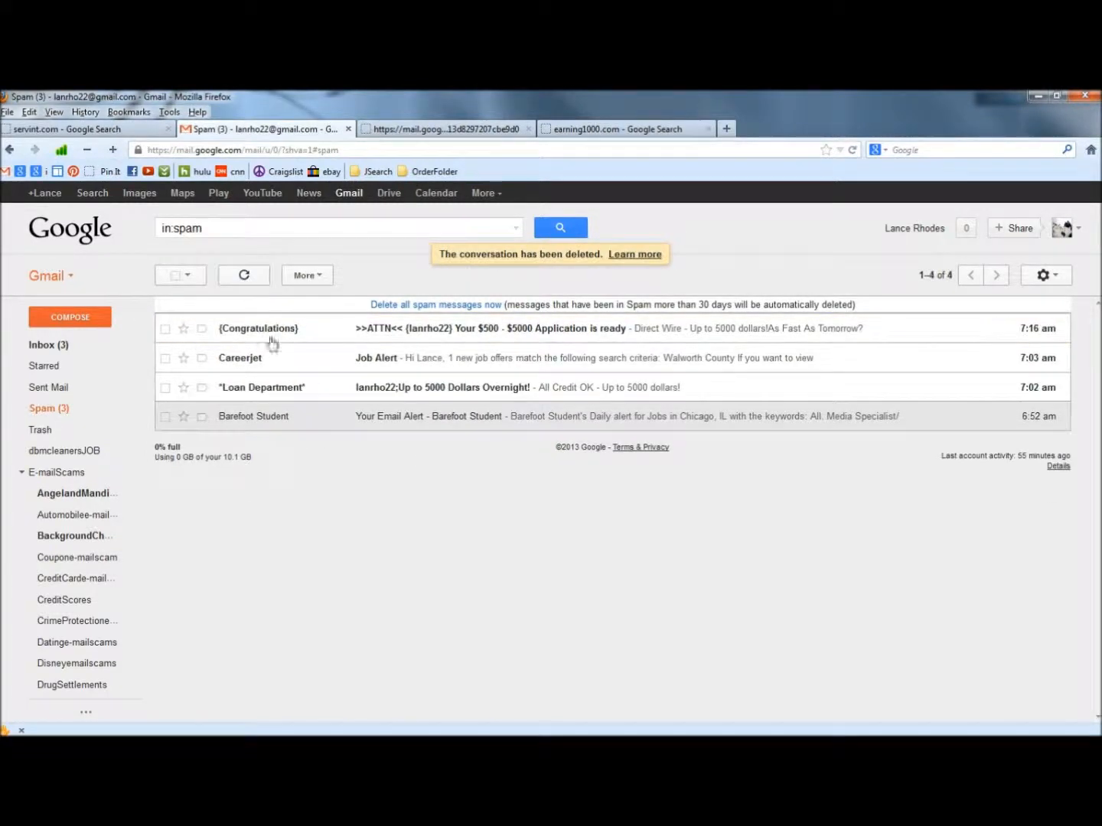
Open the "(Congratulations)" loan application spam message and examine the sender's domain amazinghomework.net.
mouse_move(310, 340)
click(336, 337)
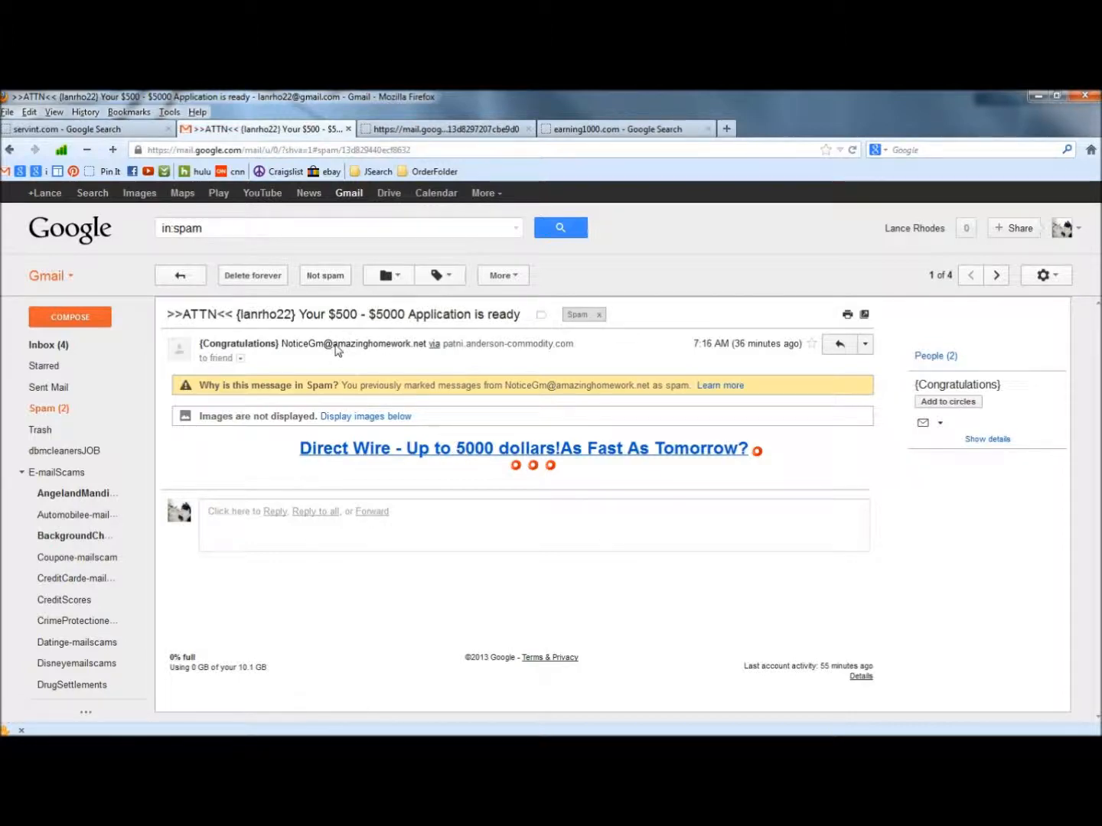
drag(334, 343, 425, 345)
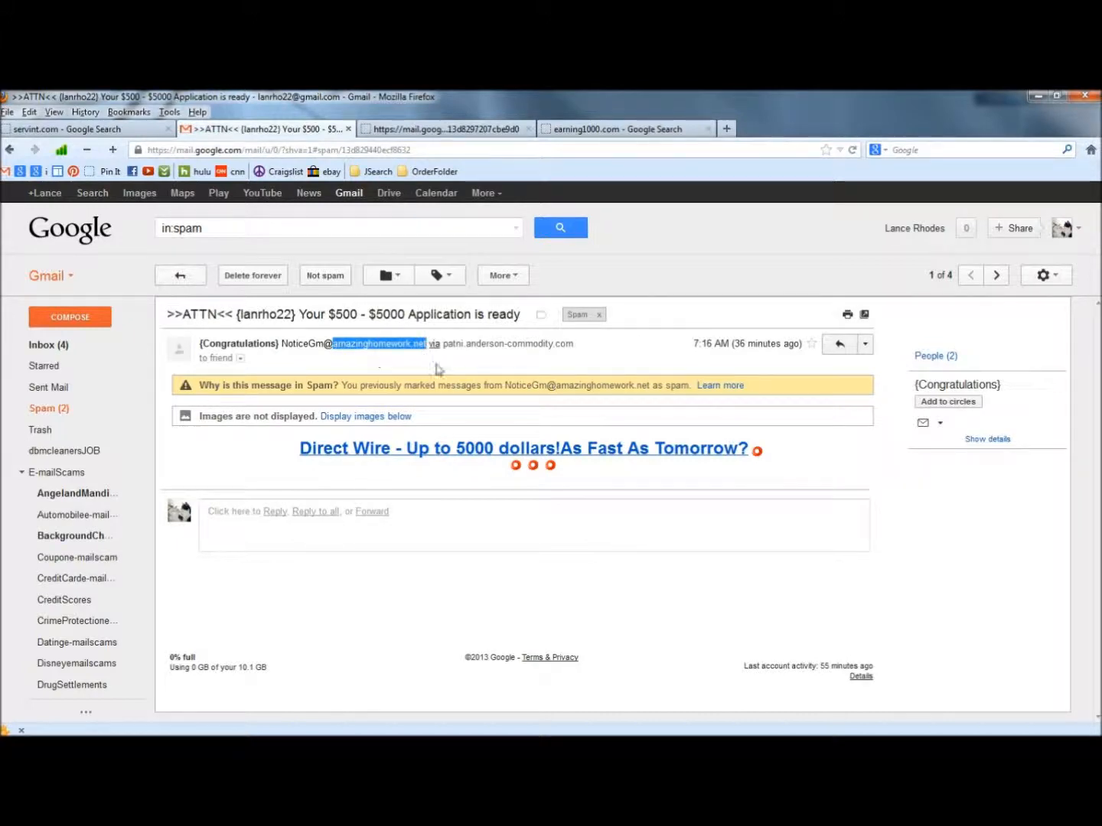
click(421, 374)
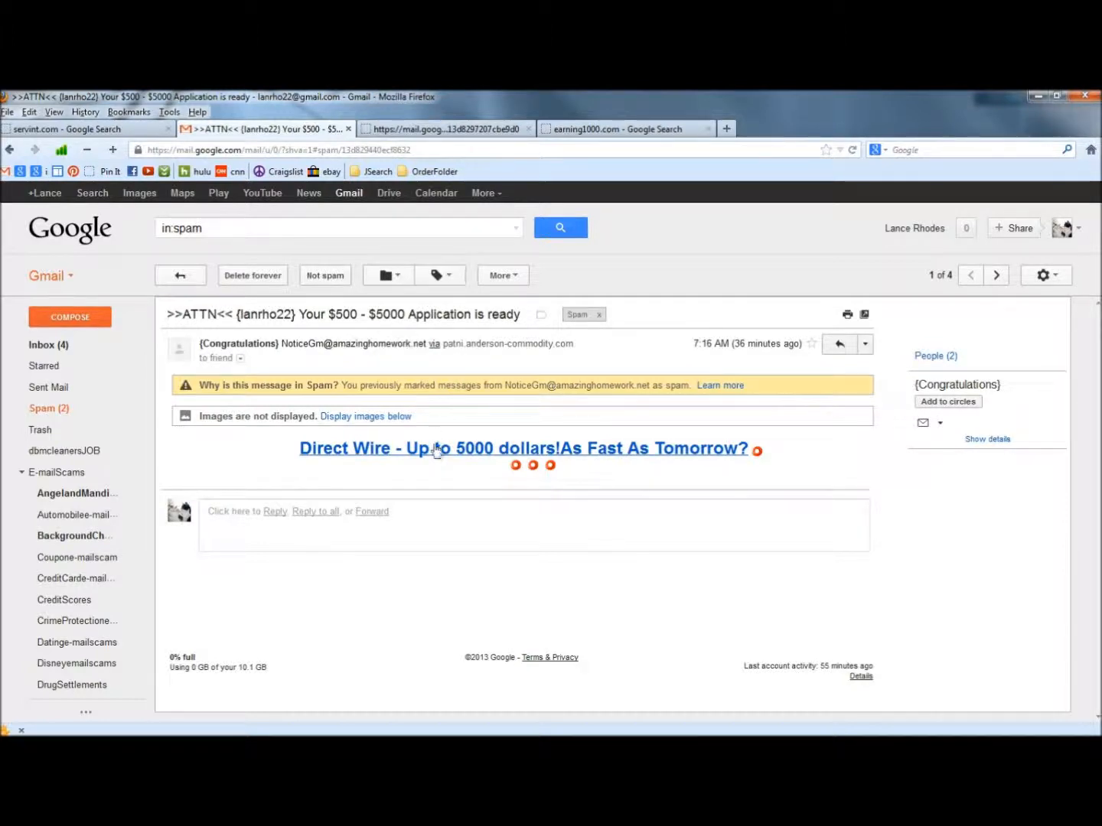
Show the original source of the "(Congratulations)" loan application spam message and copy all of its text.
click(864, 344)
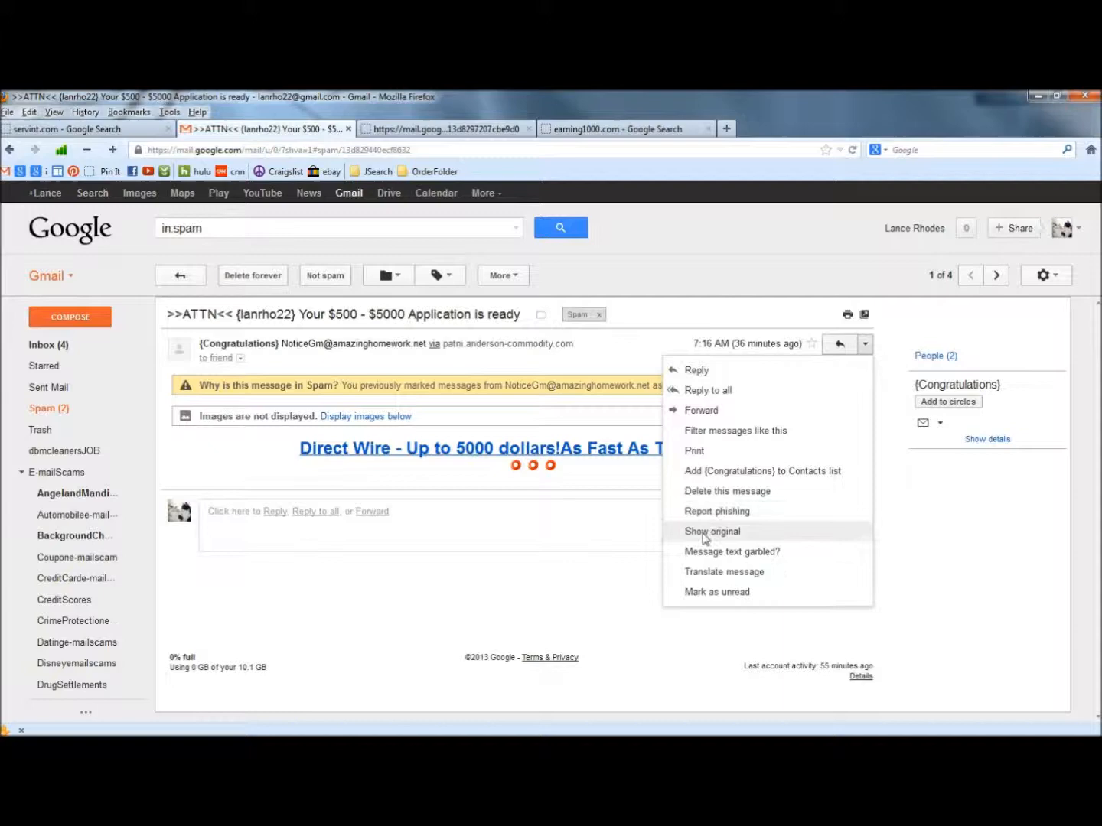
click(712, 531)
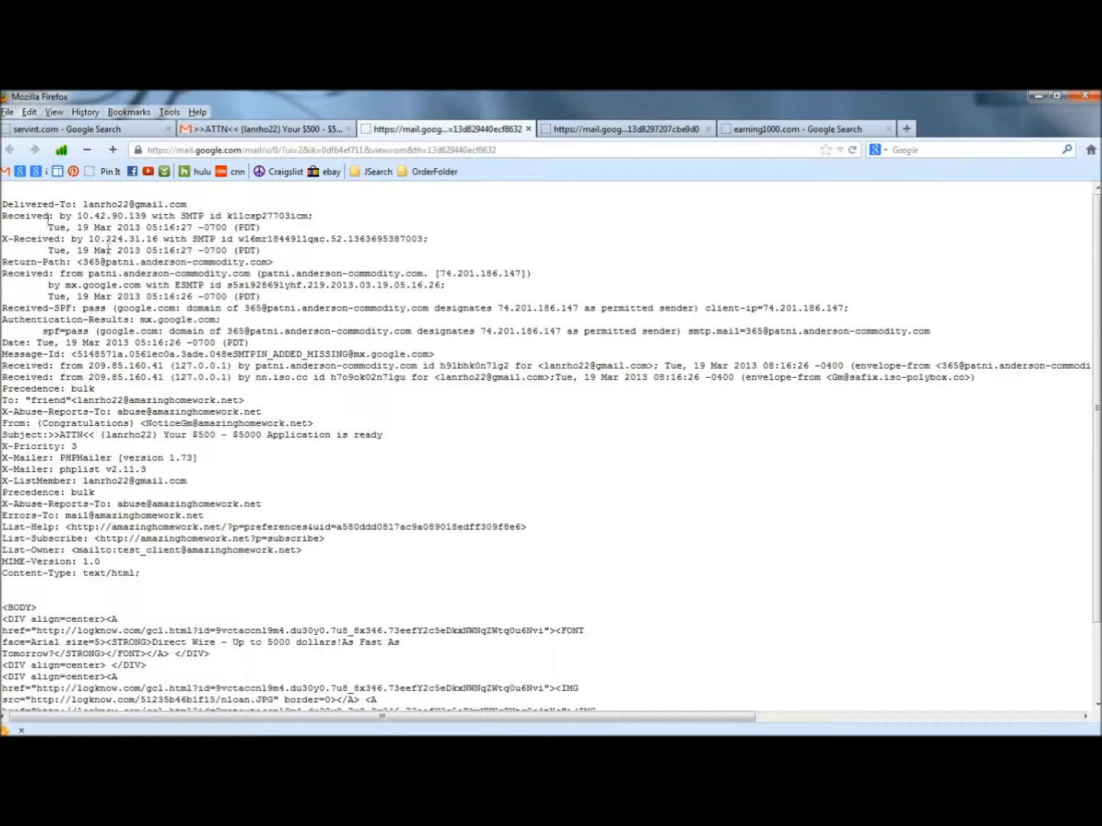
drag(3, 203, 4, 694)
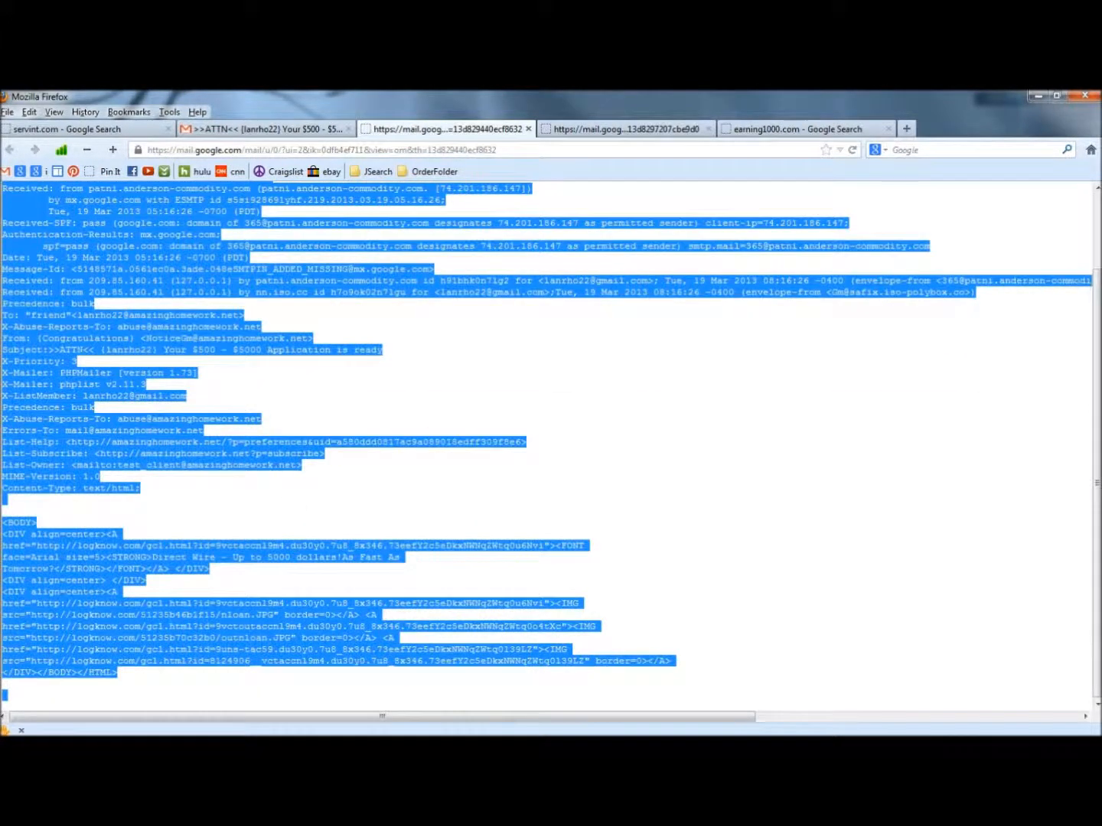
right_click(158, 267)
click(178, 283)
Switch to IPNetInfo, look up the IP addresses from the copied message source, and retry the failed queries.
click(1100, 184)
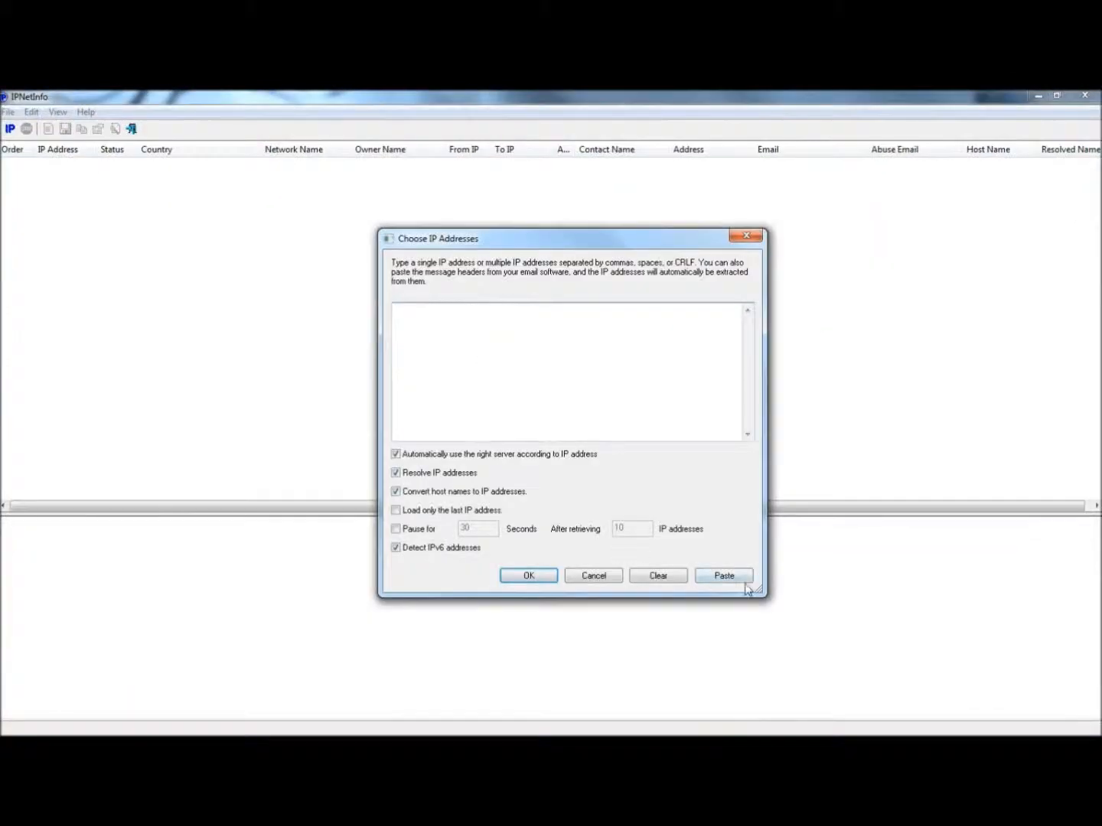
click(723, 576)
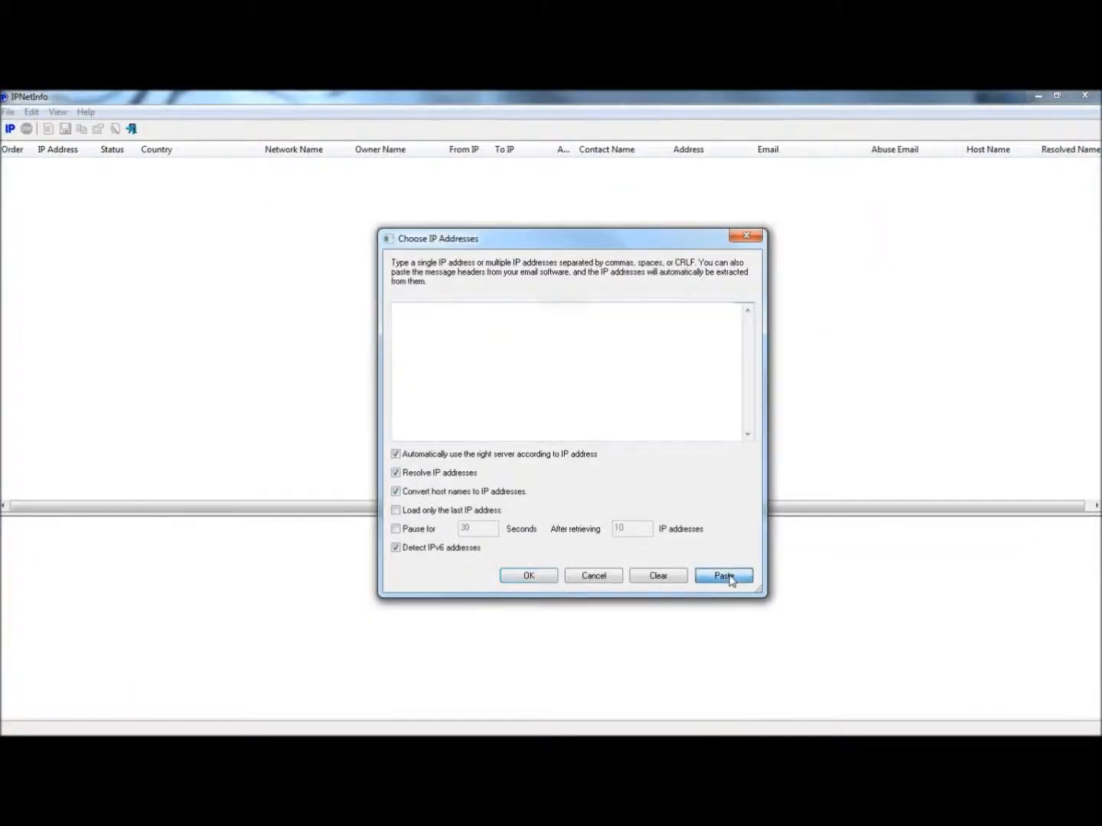
click(516, 578)
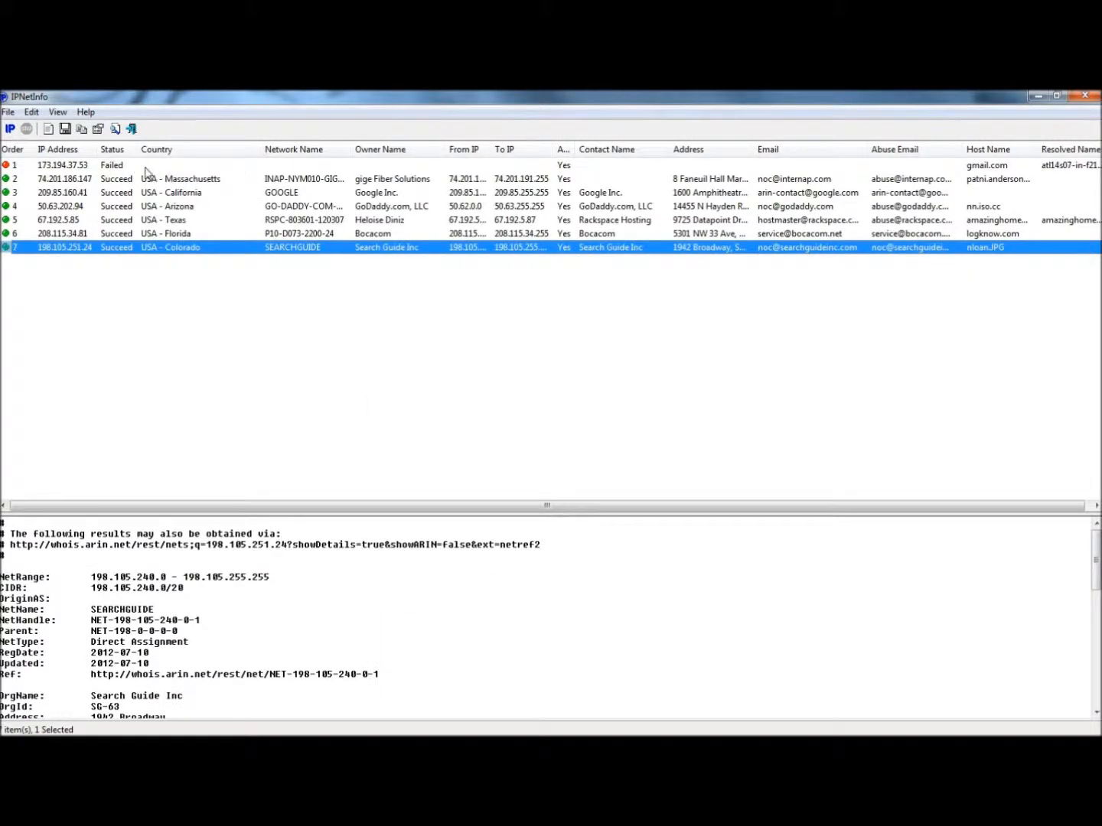
click(8, 112)
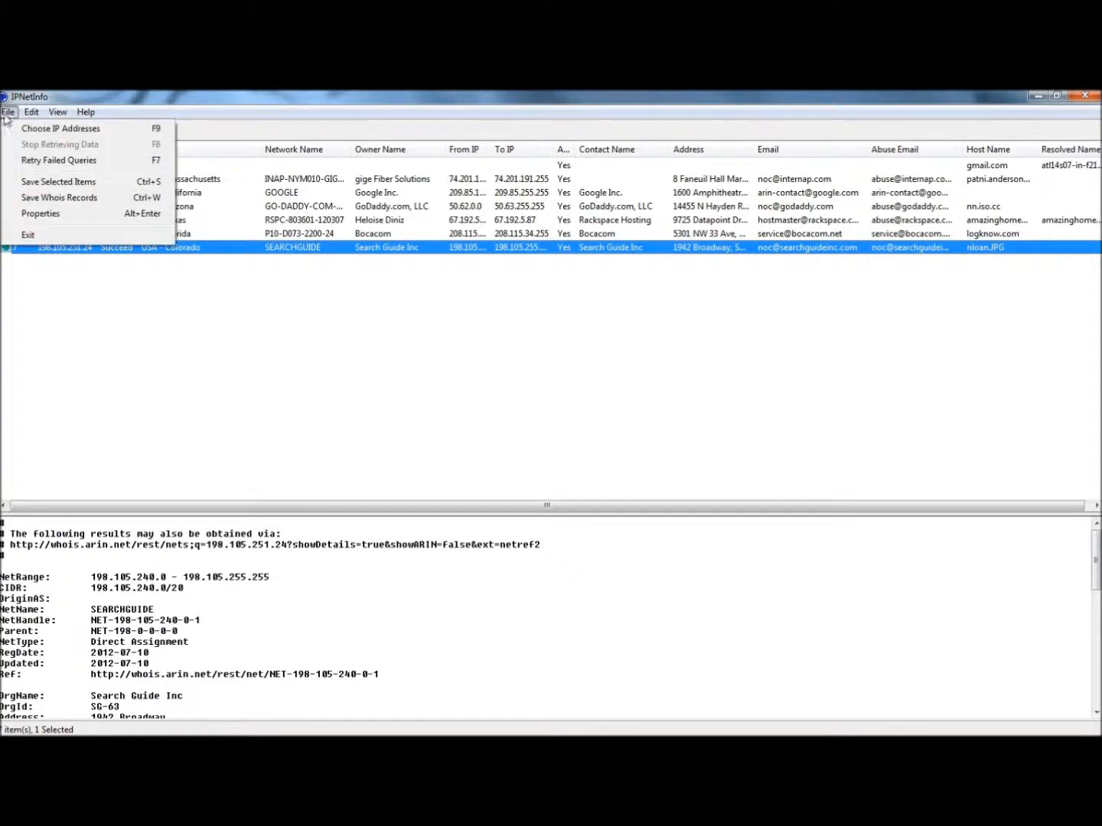
click(79, 164)
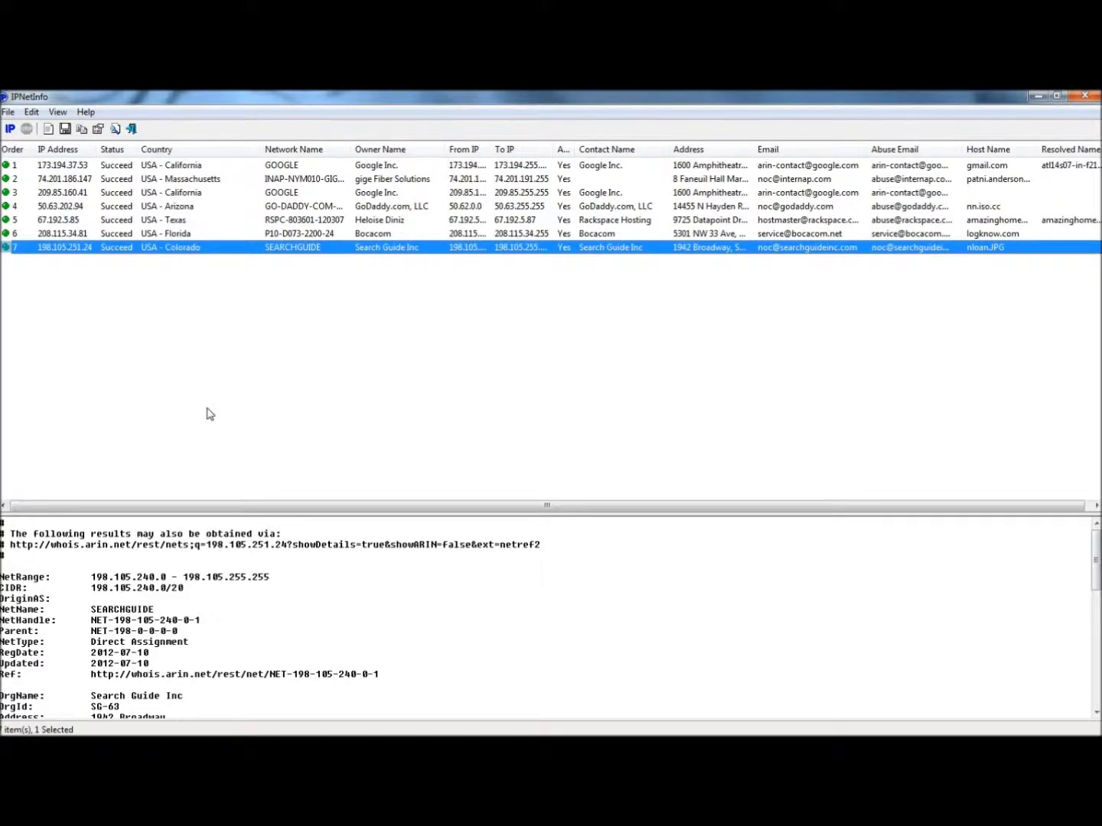
Copy commodity.com from the Massachusetts entry's host name, search for it on Google in Firefox, and close the entry's details in IPNetInfo.
double_click(202, 180)
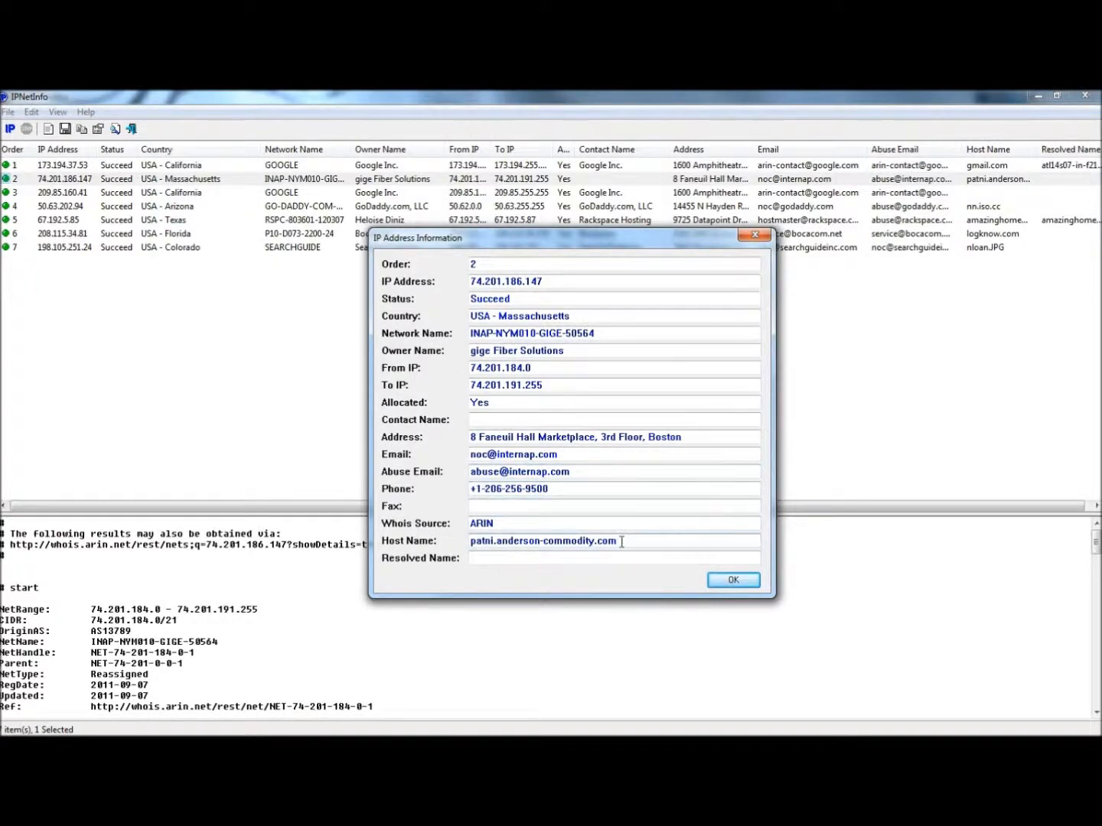
drag(616, 542, 561, 543)
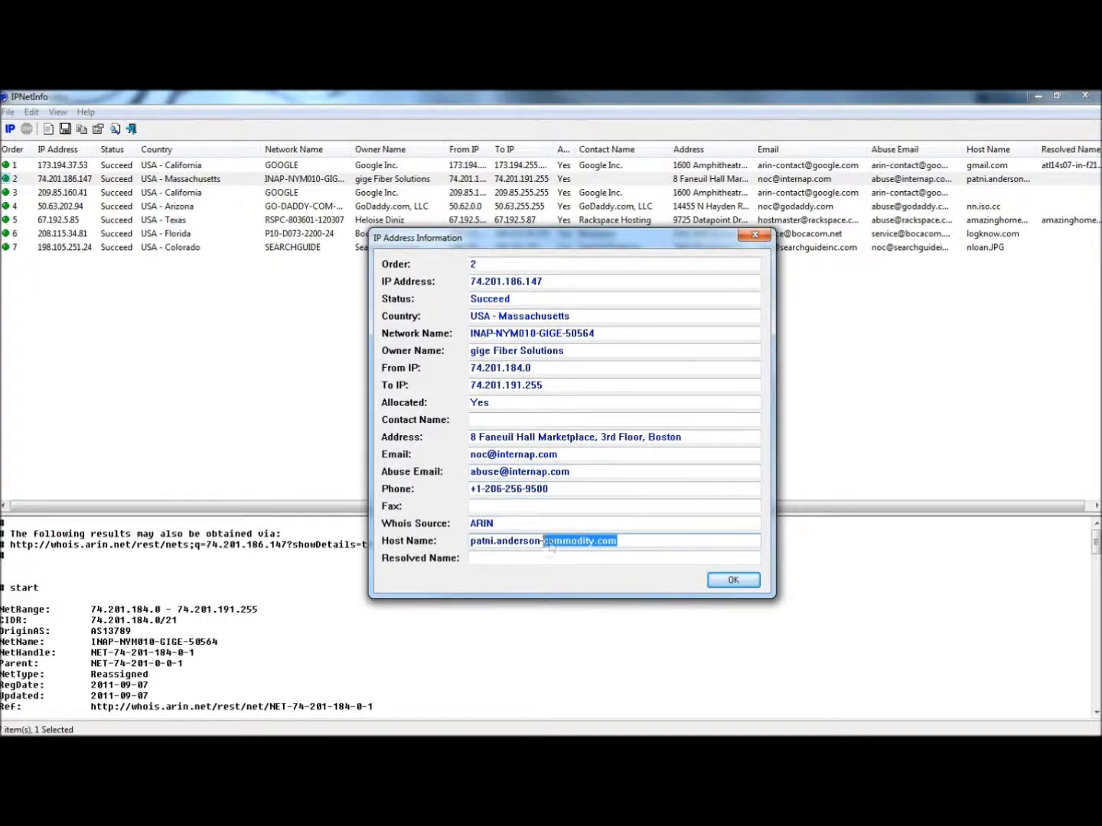
right_click(545, 542)
click(580, 586)
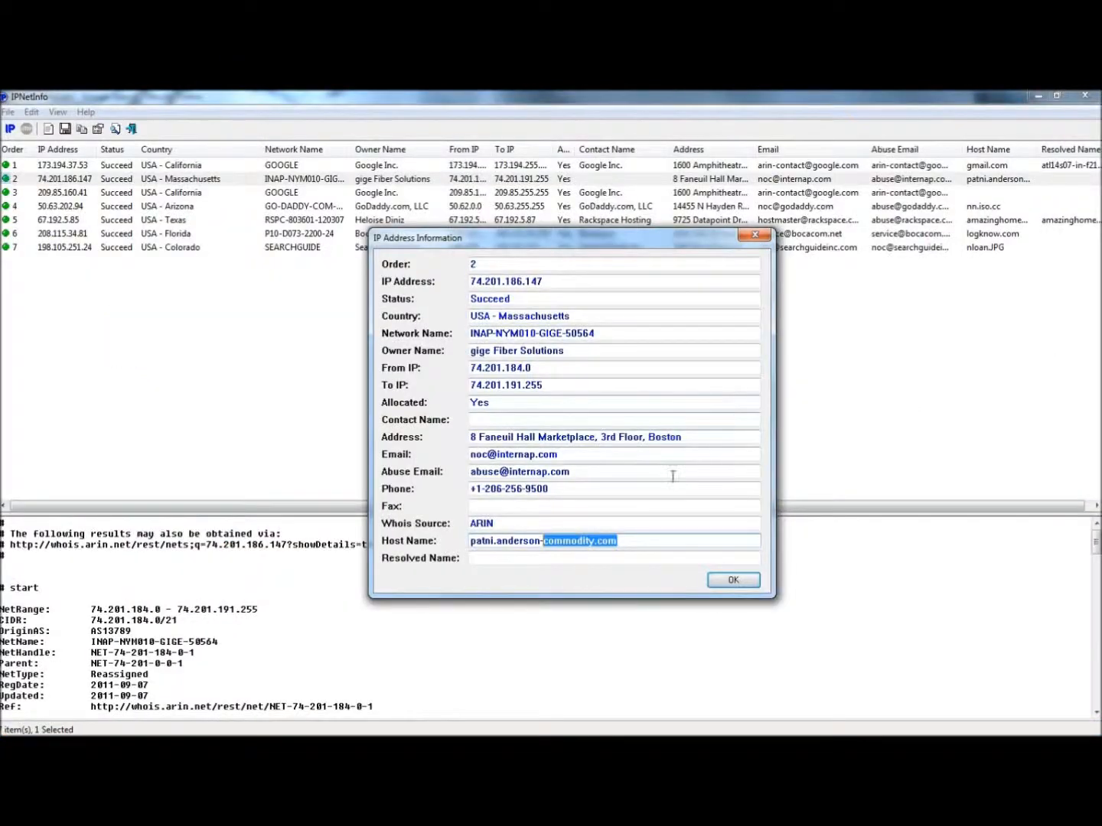
key(Escape)
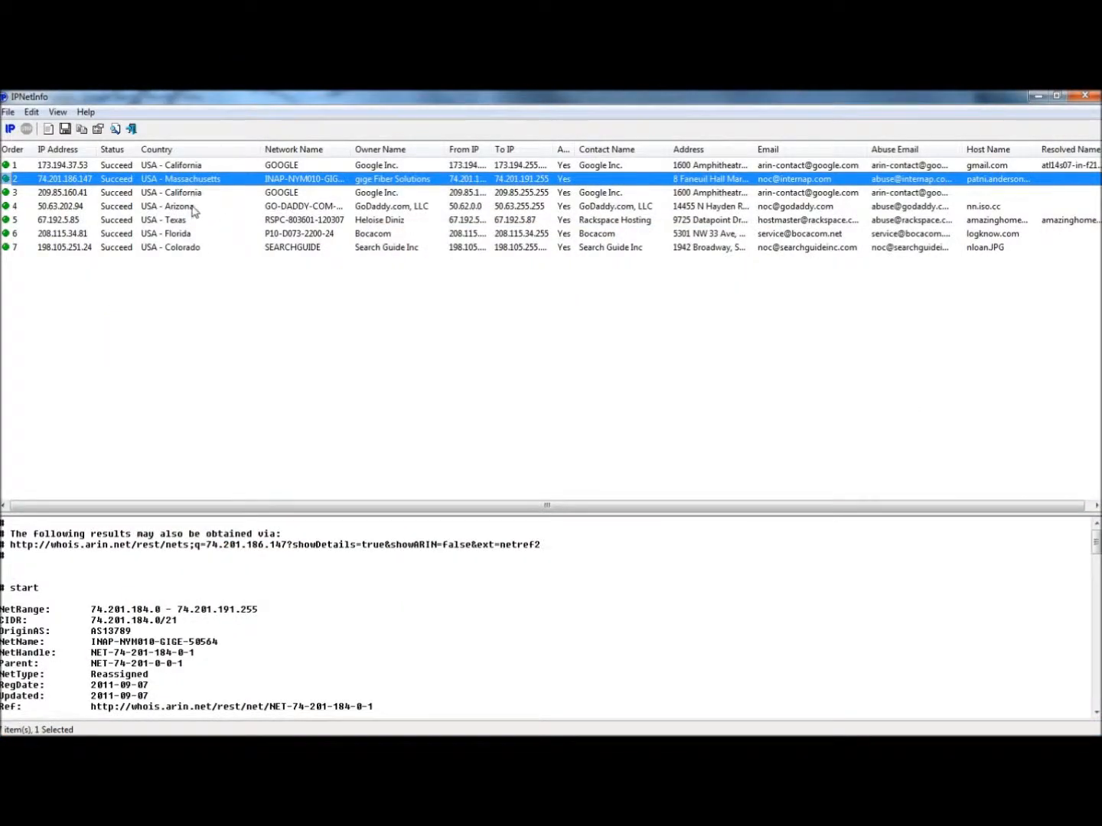
Copy iso.cc from the Arizona entry's host name in IPNetInfo, and search for it on Google in Firefox.
click(307, 213)
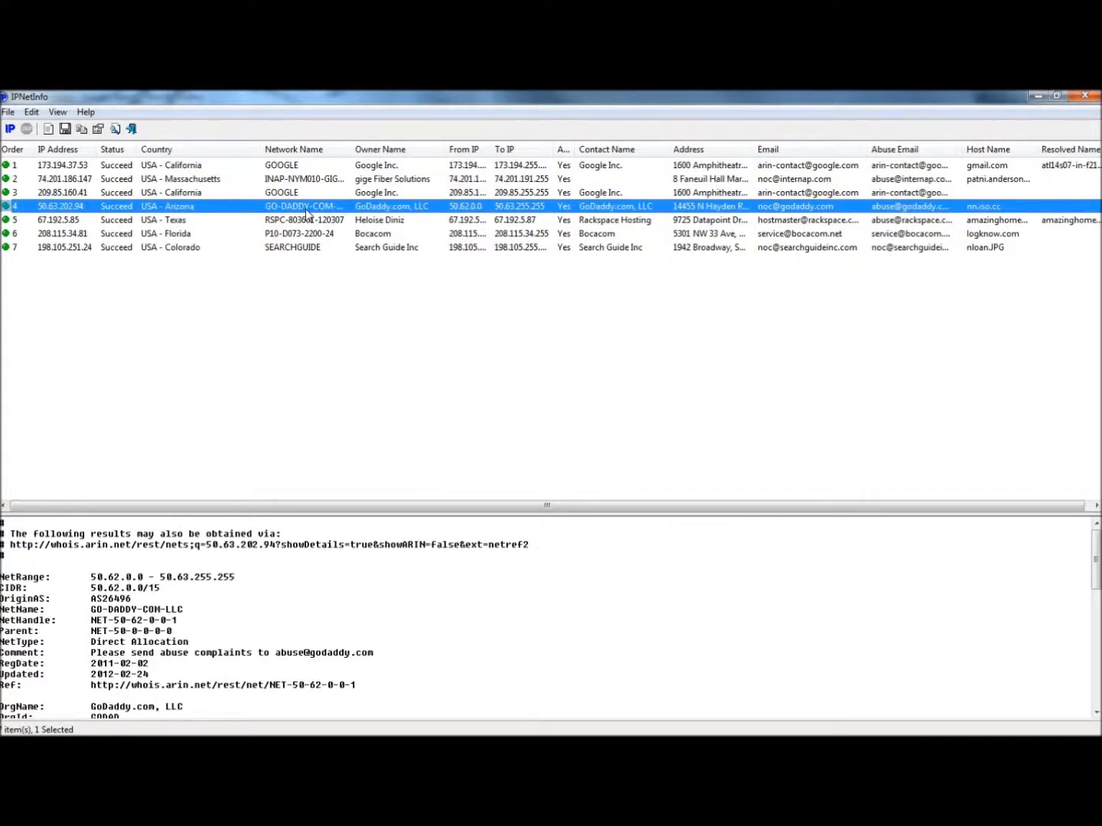
double_click(307, 206)
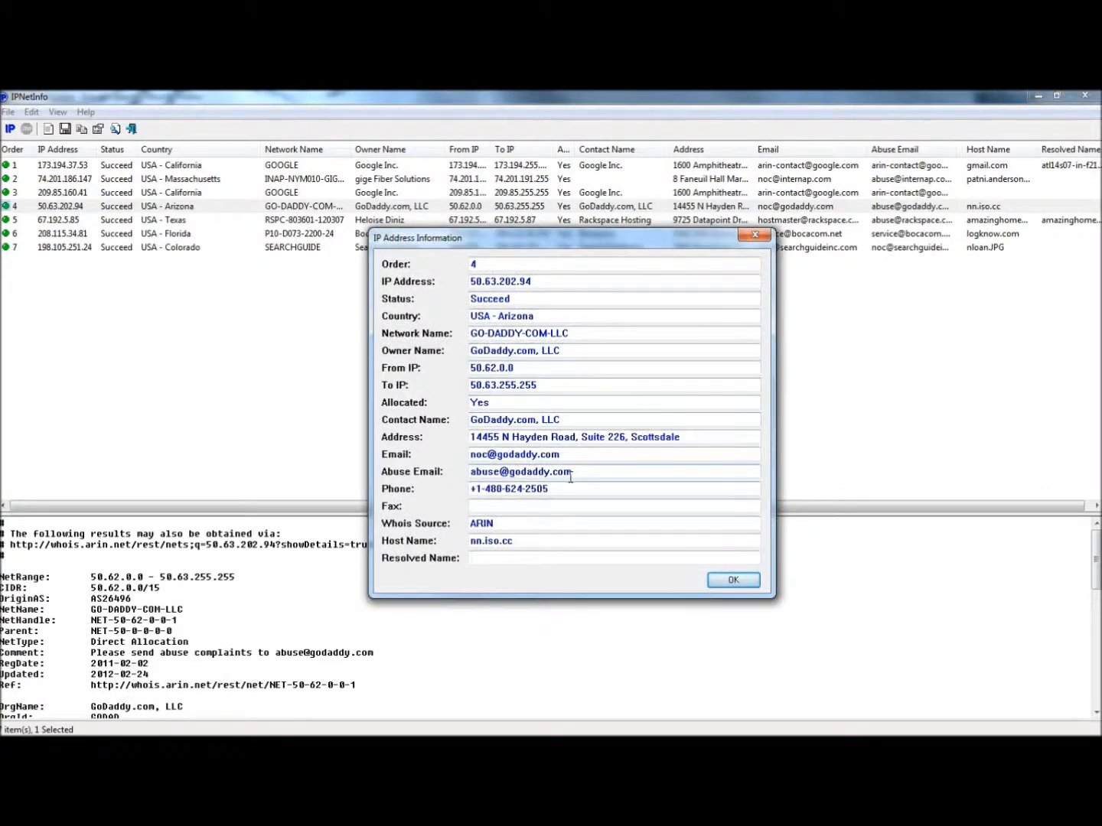
drag(517, 544, 493, 542)
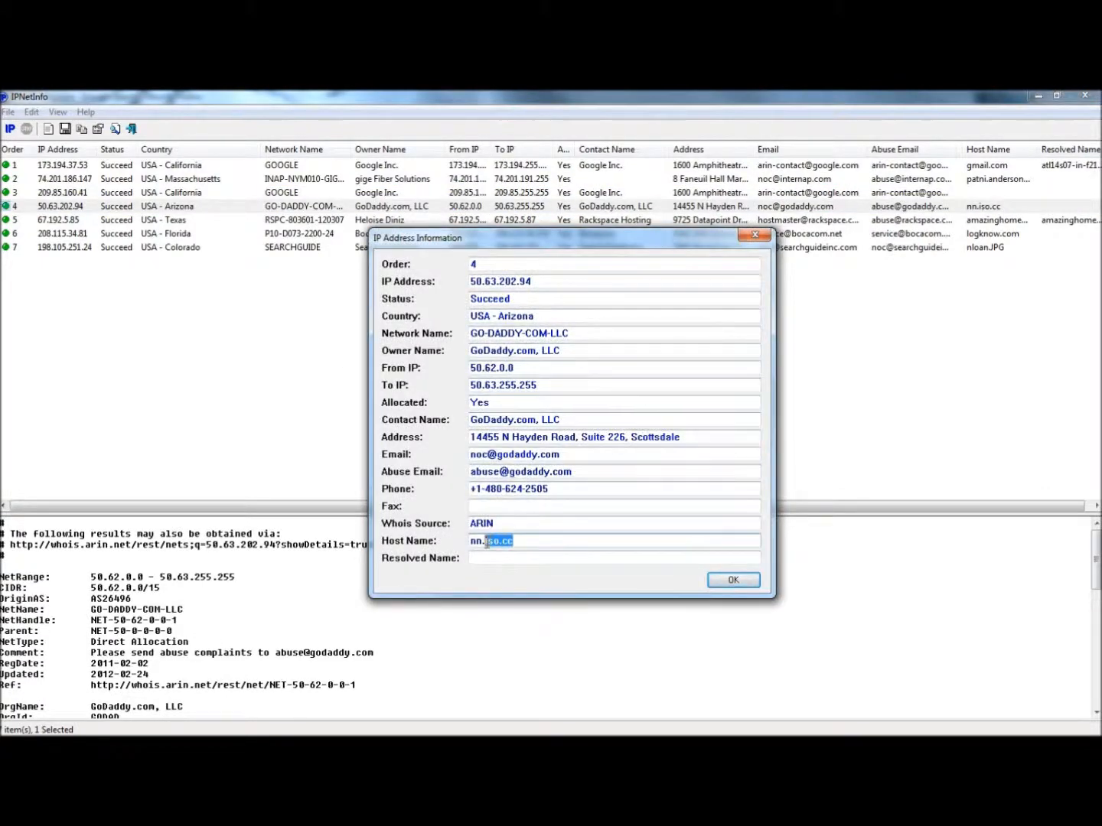
right_click(502, 547)
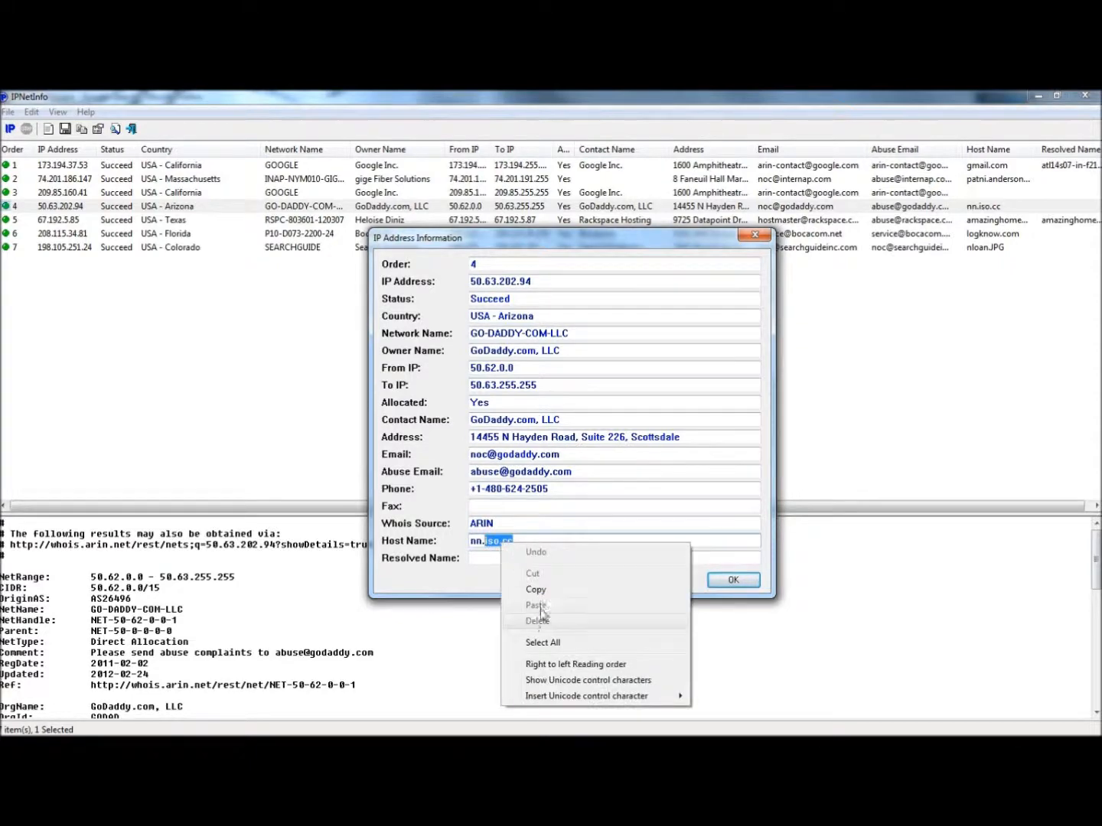
click(534, 588)
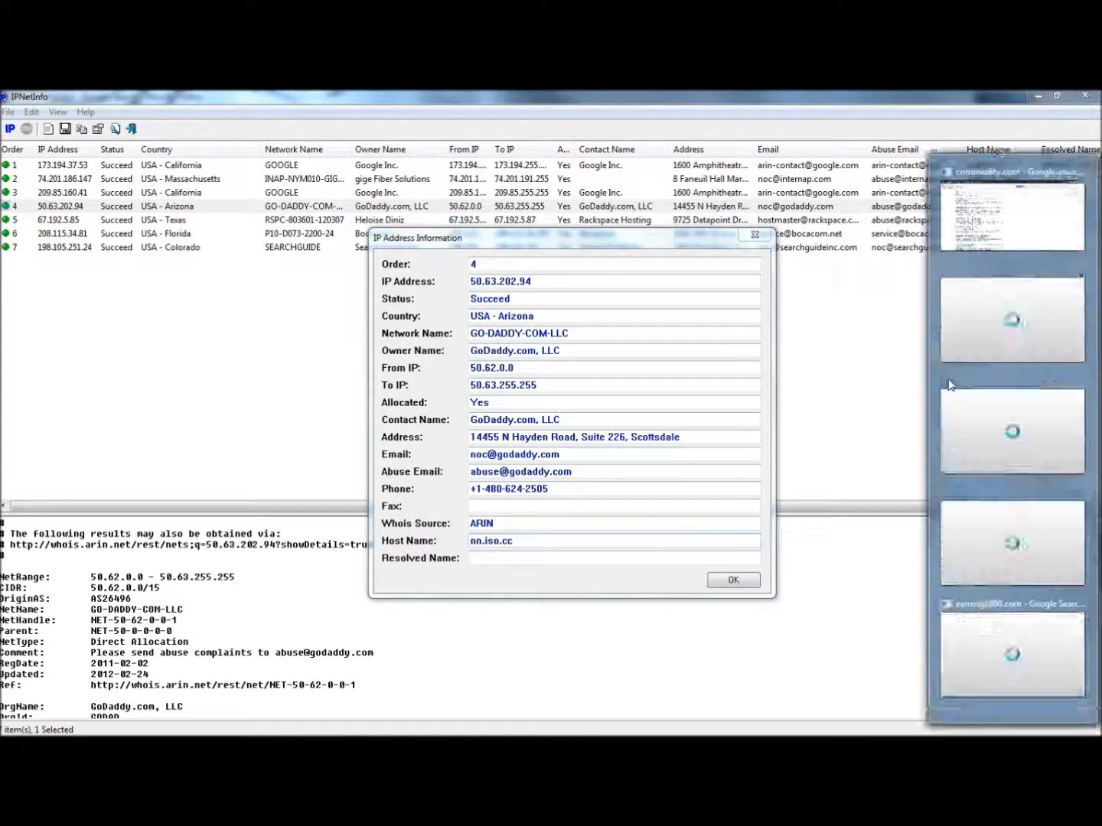
click(976, 279)
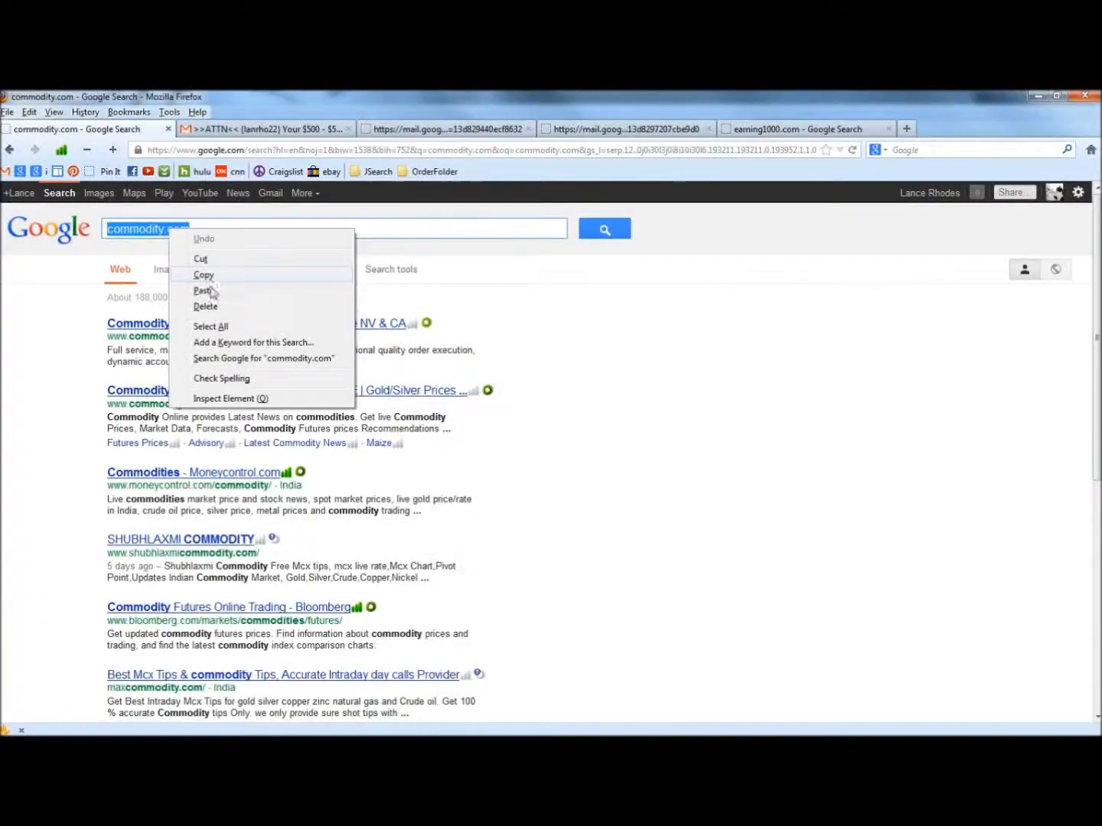
click(204, 291)
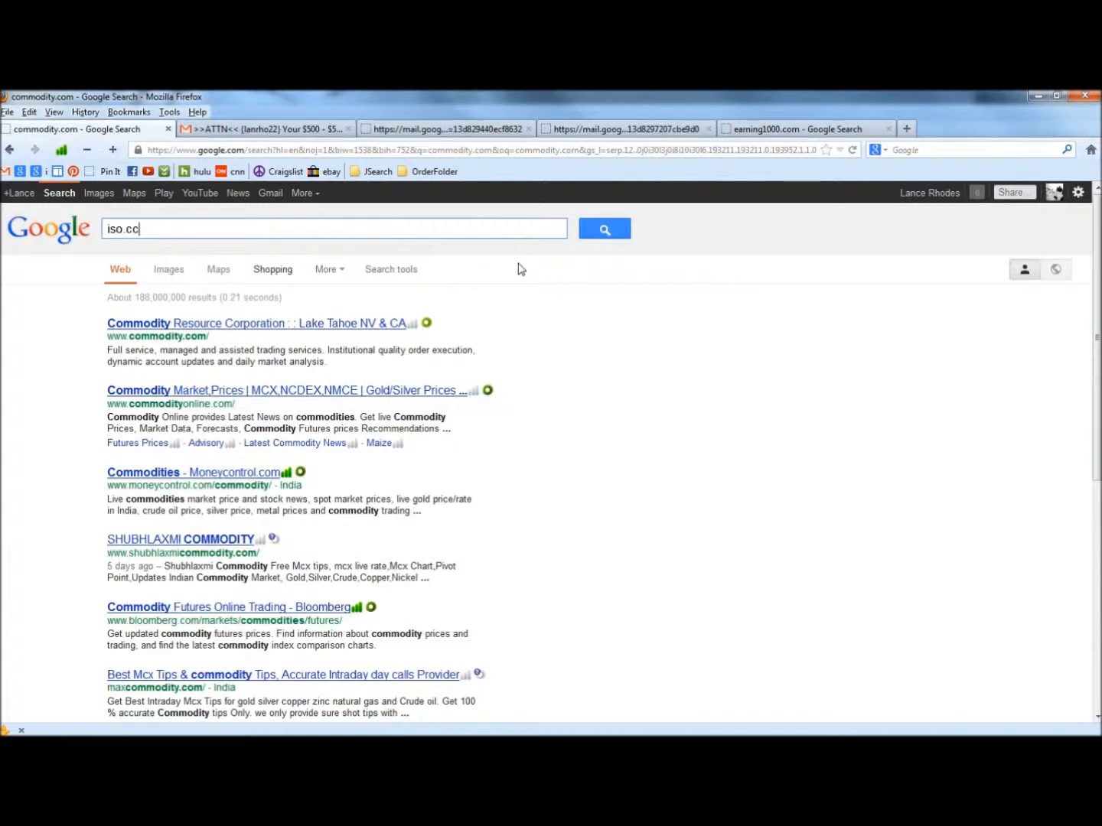
click(604, 229)
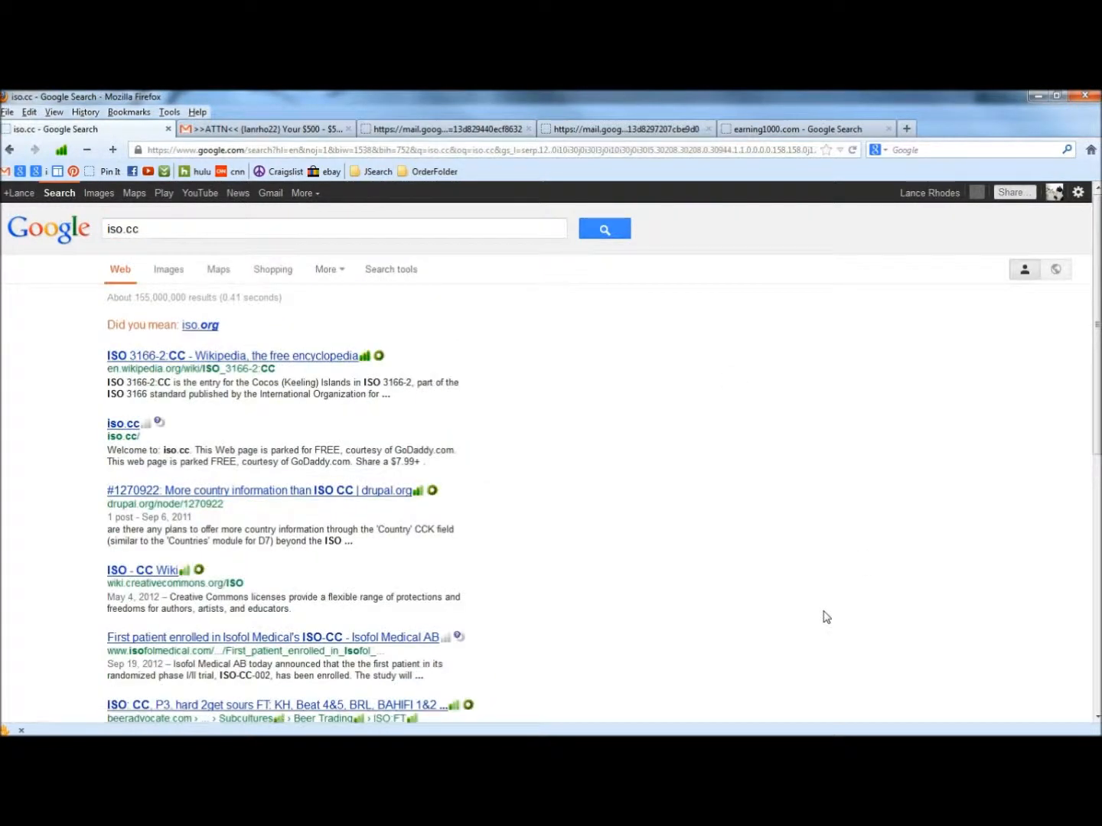
Examine the iso.cc search result and its site reputation rating.
drag(104, 423, 187, 425)
click(69, 405)
mouse_move(159, 425)
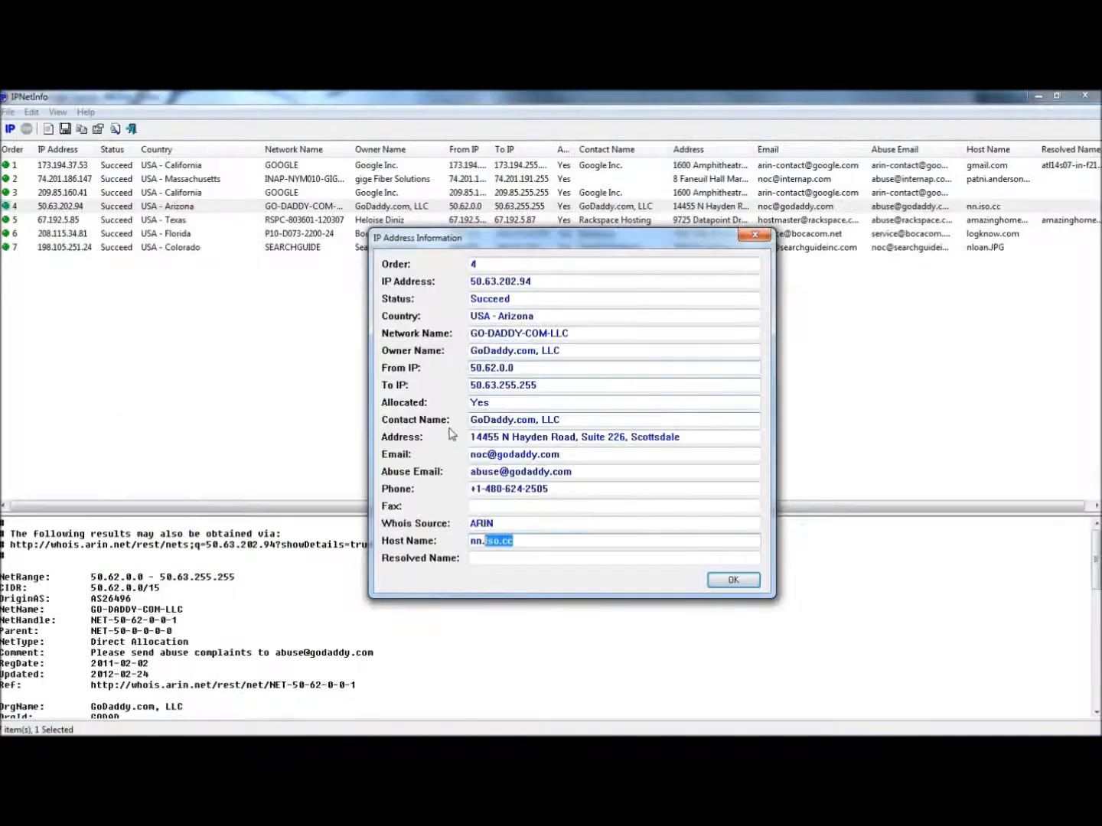
In IPNetInfo, check the abuse e-mail domain of the Arizona entry and the host name of the Texas entry, closing both detail windows.
click(586, 470)
drag(587, 469, 511, 472)
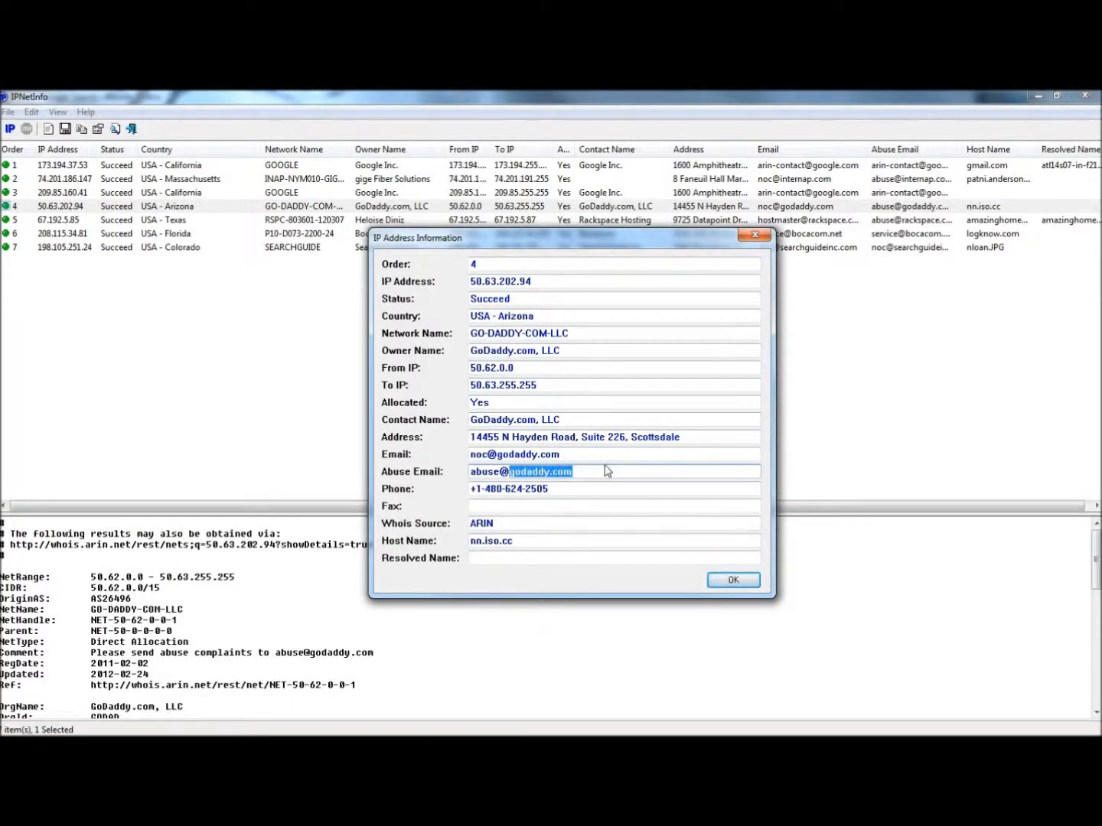
click(732, 580)
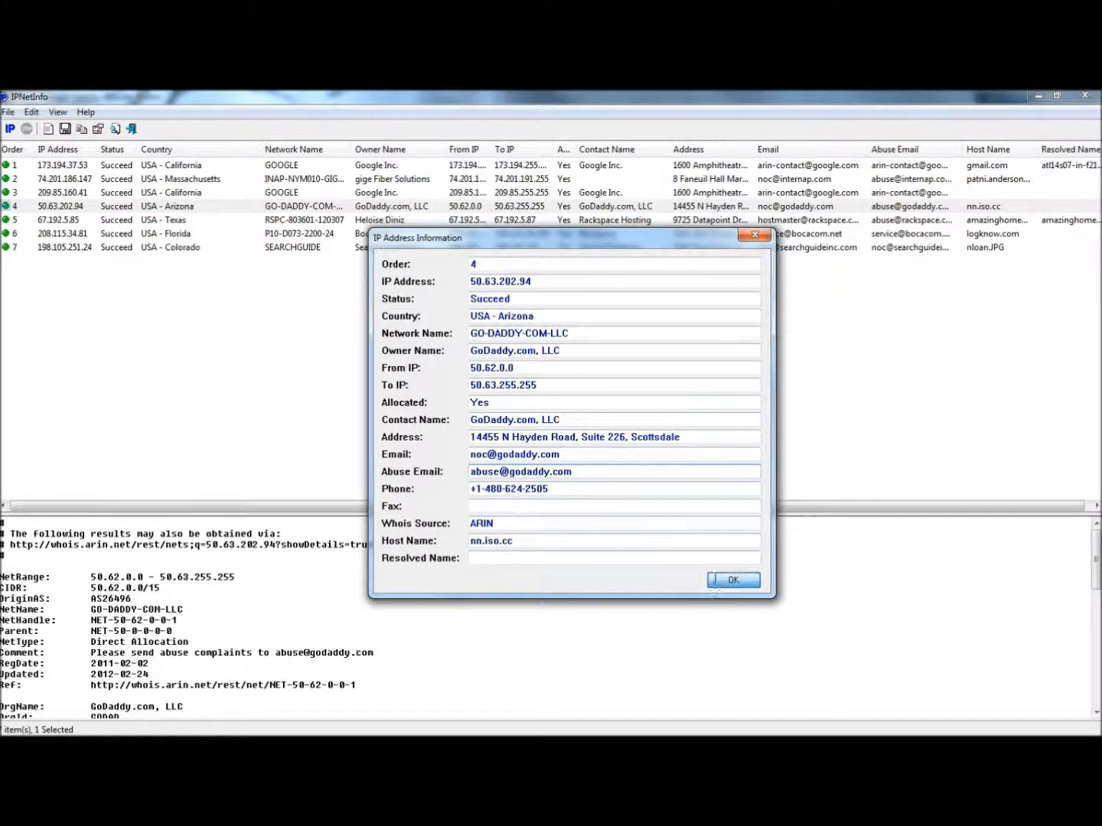
double_click(289, 221)
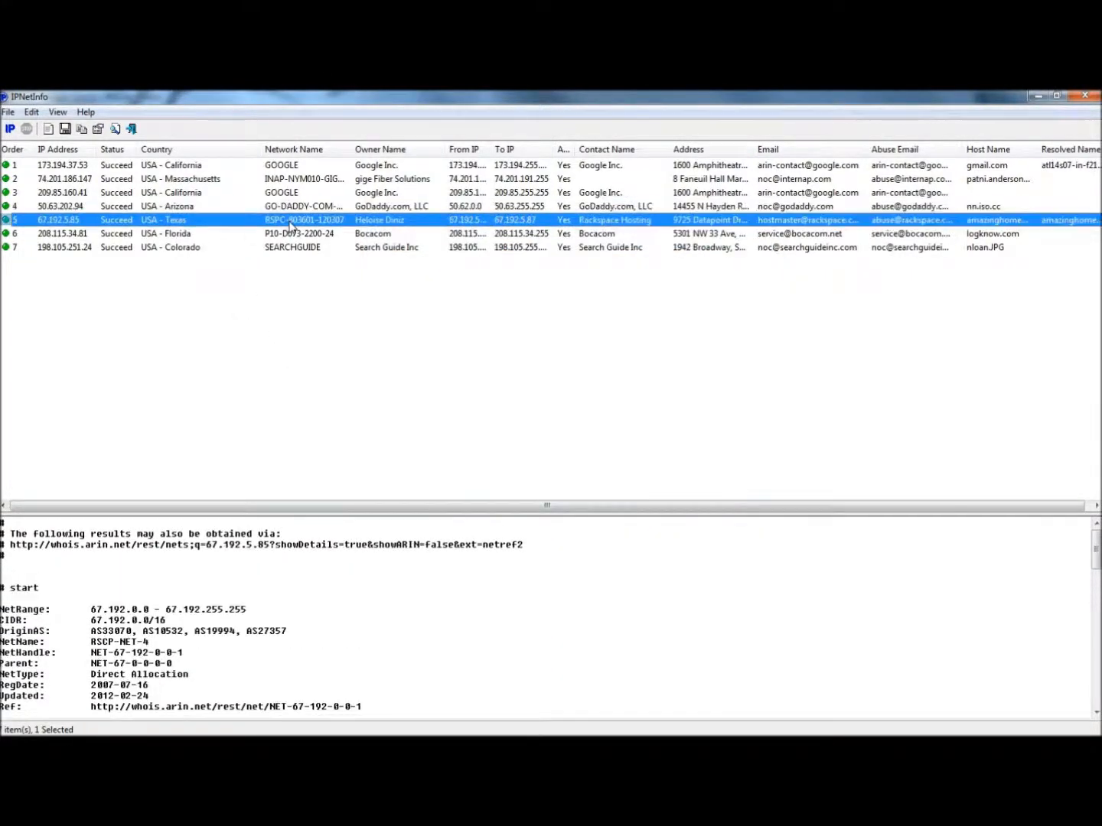
drag(575, 541, 469, 543)
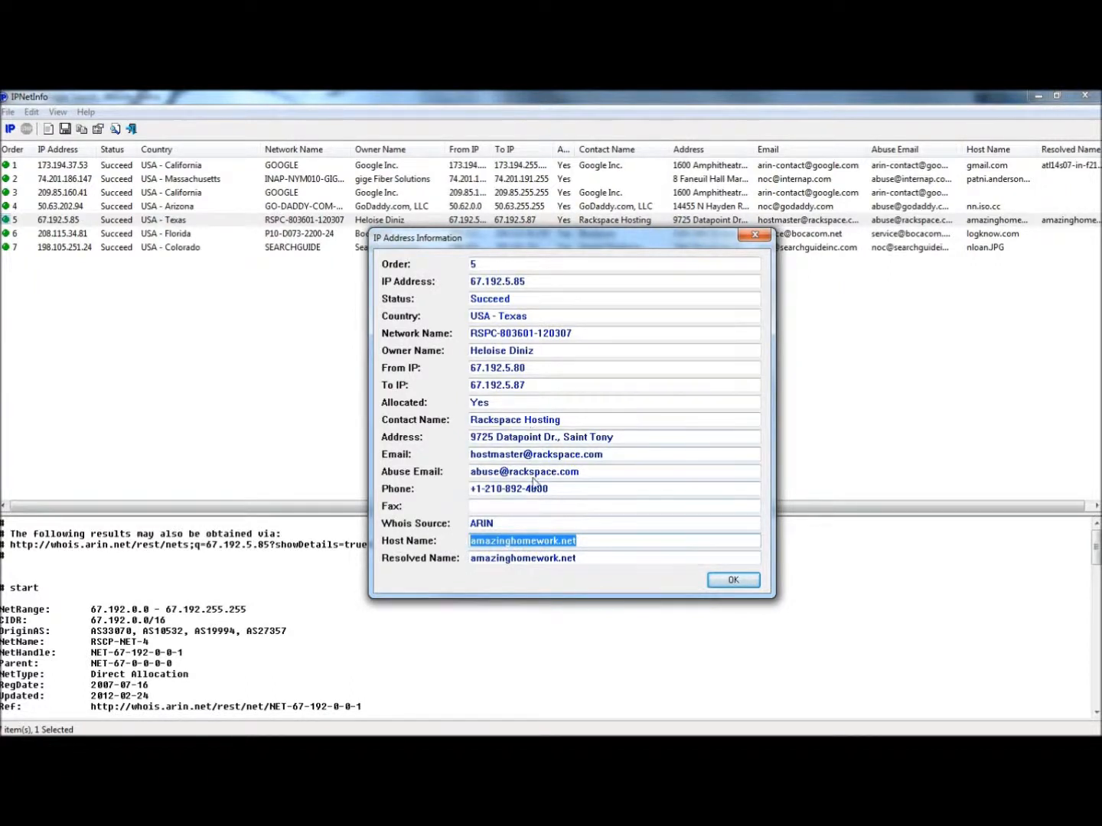
click(732, 580)
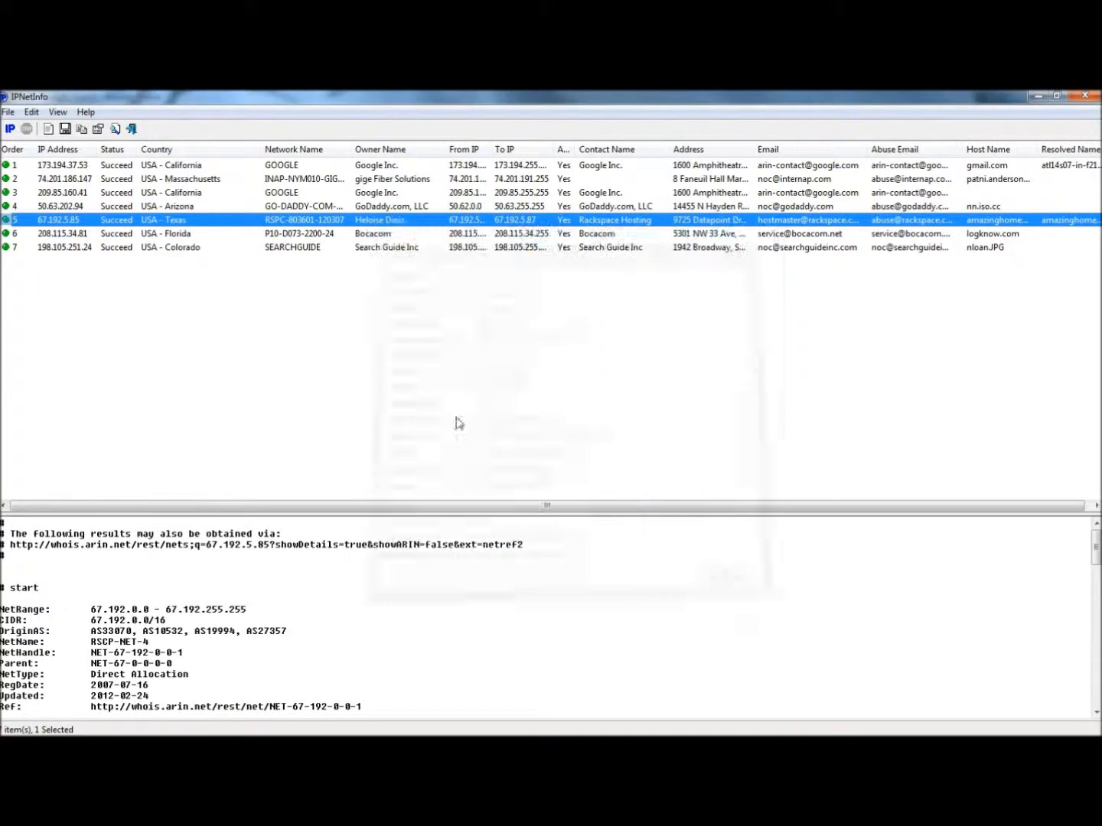
Copy logknow.com from the Florida entry's host name, and search for it on Google in Firefox.
double_click(292, 234)
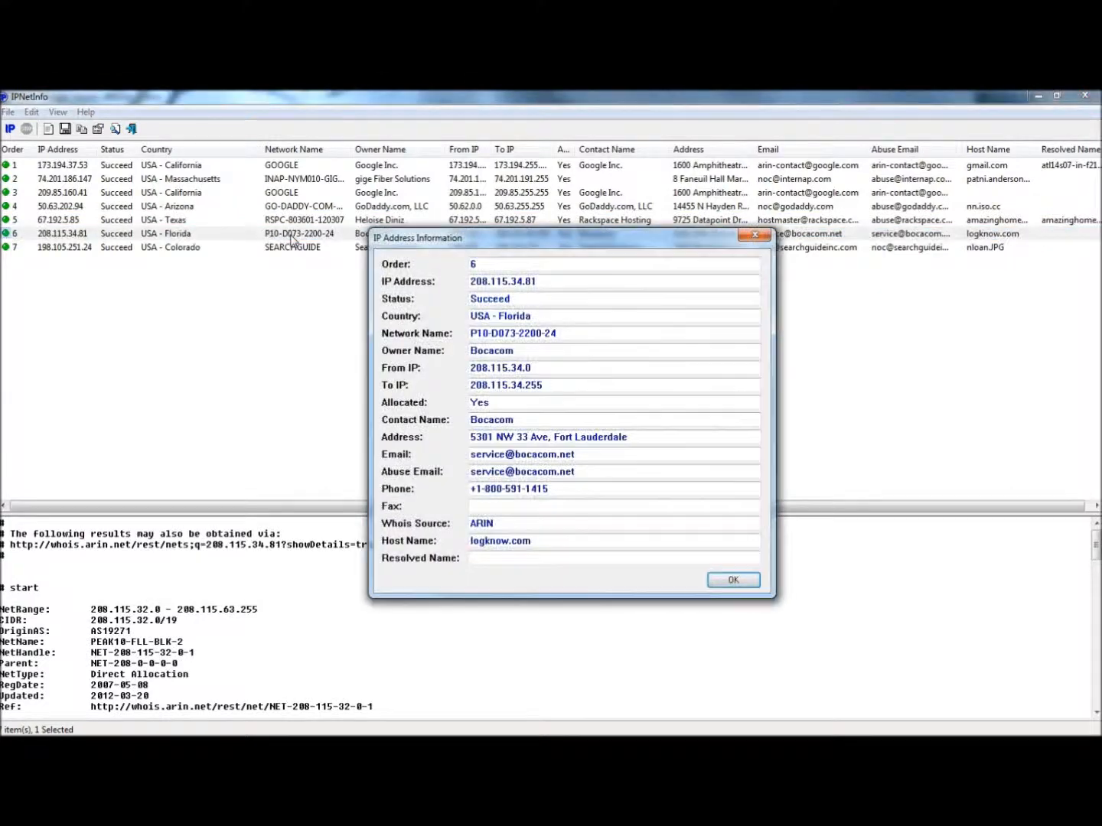
right_click(493, 546)
click(527, 588)
click(1098, 471)
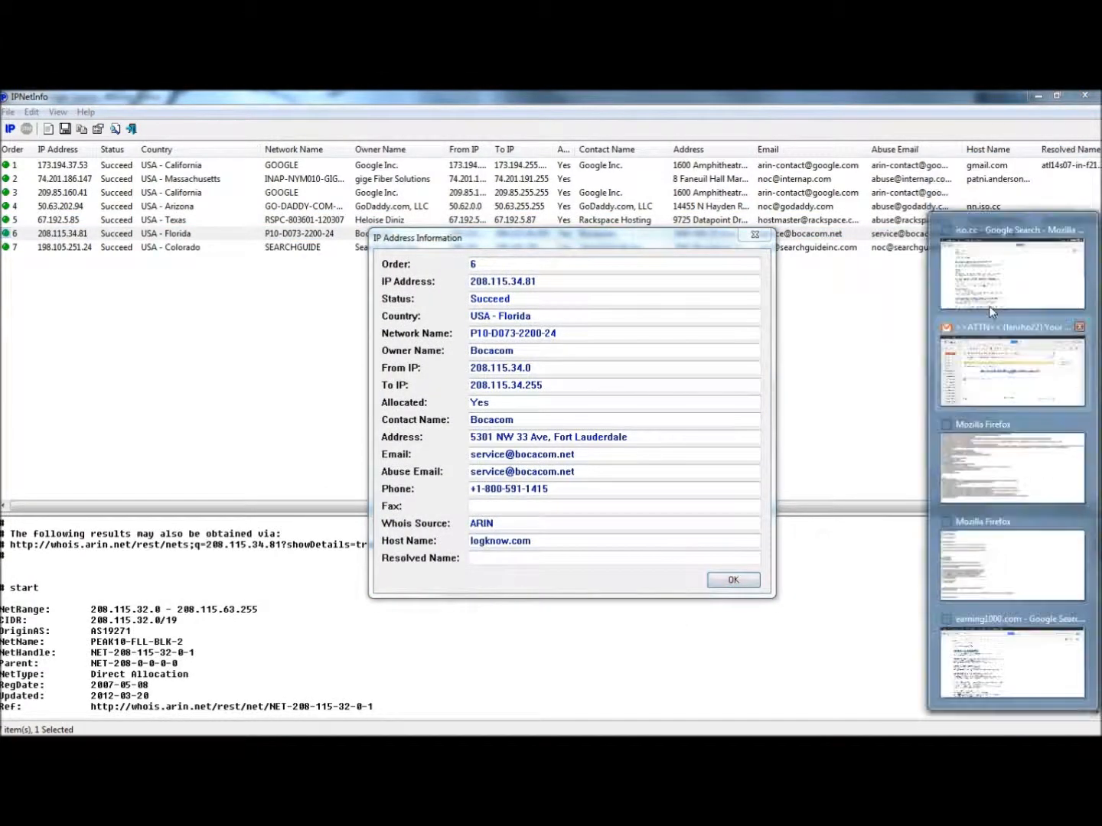
click(986, 306)
triple_click(135, 229)
right_click(134, 229)
click(162, 296)
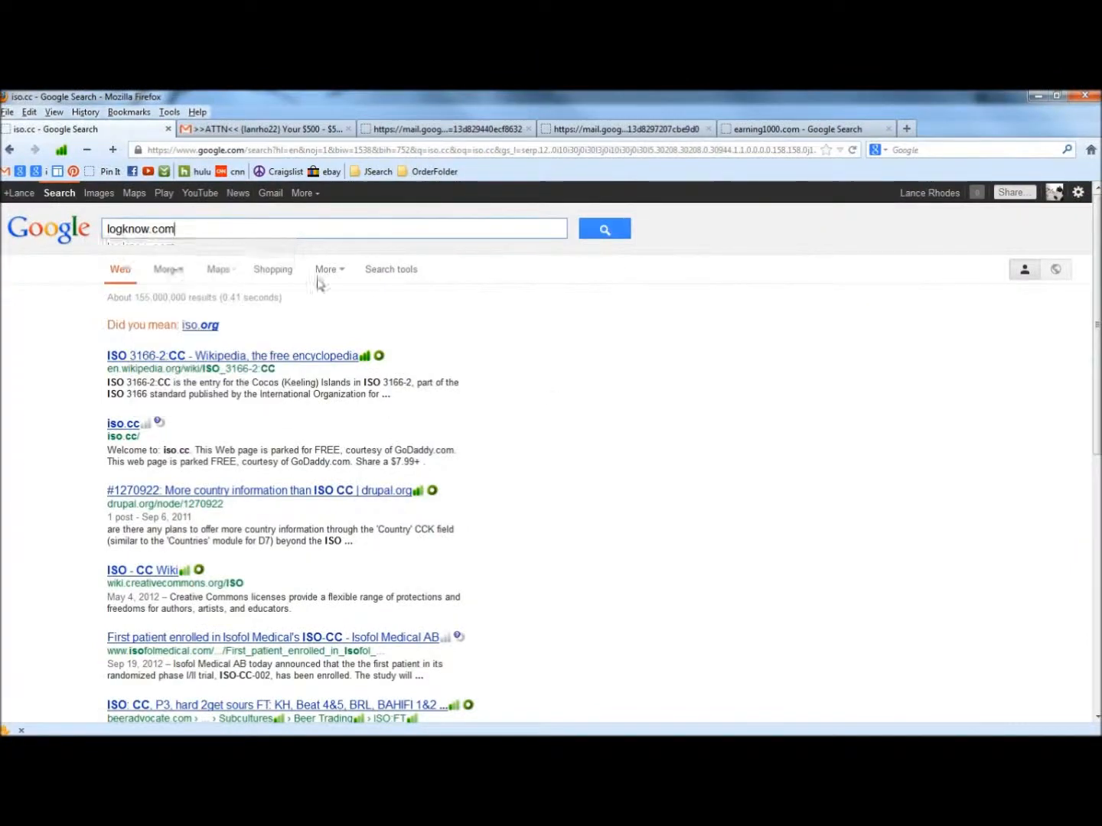
key(Return)
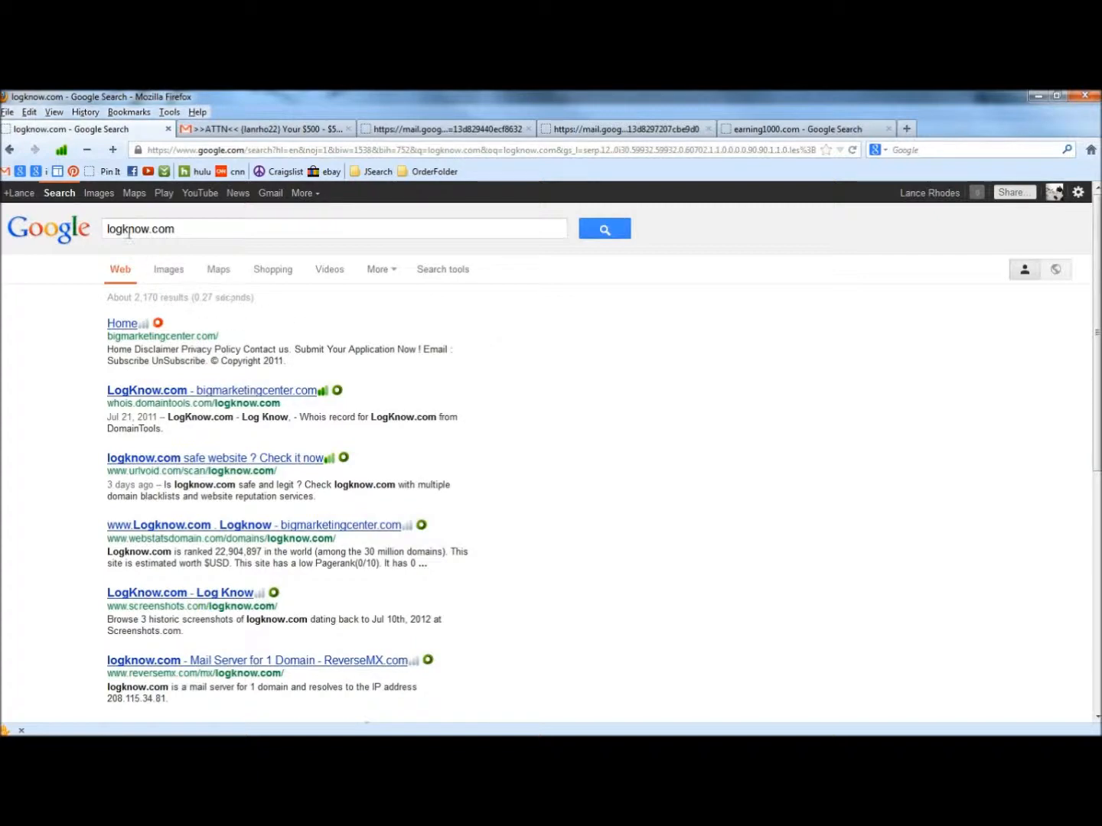
Examine the bigmarketingcenter.com search result and its site reputation rating.
drag(105, 336, 218, 339)
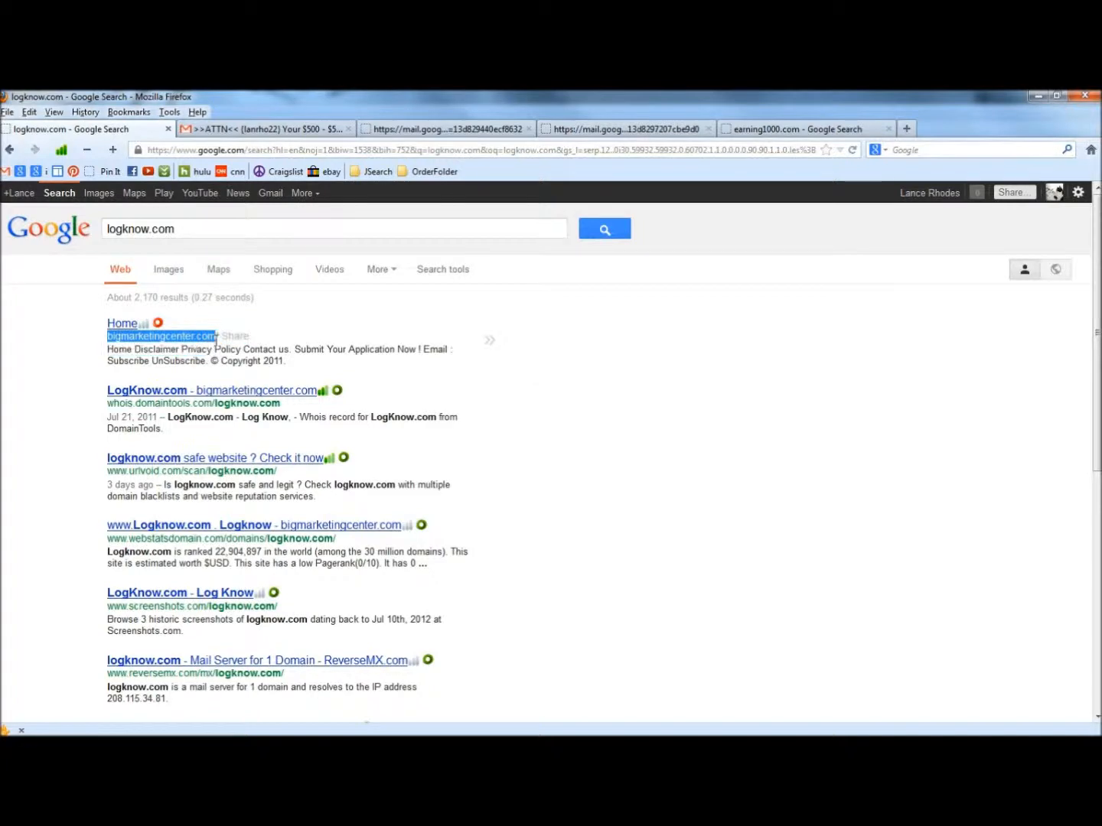
click(138, 351)
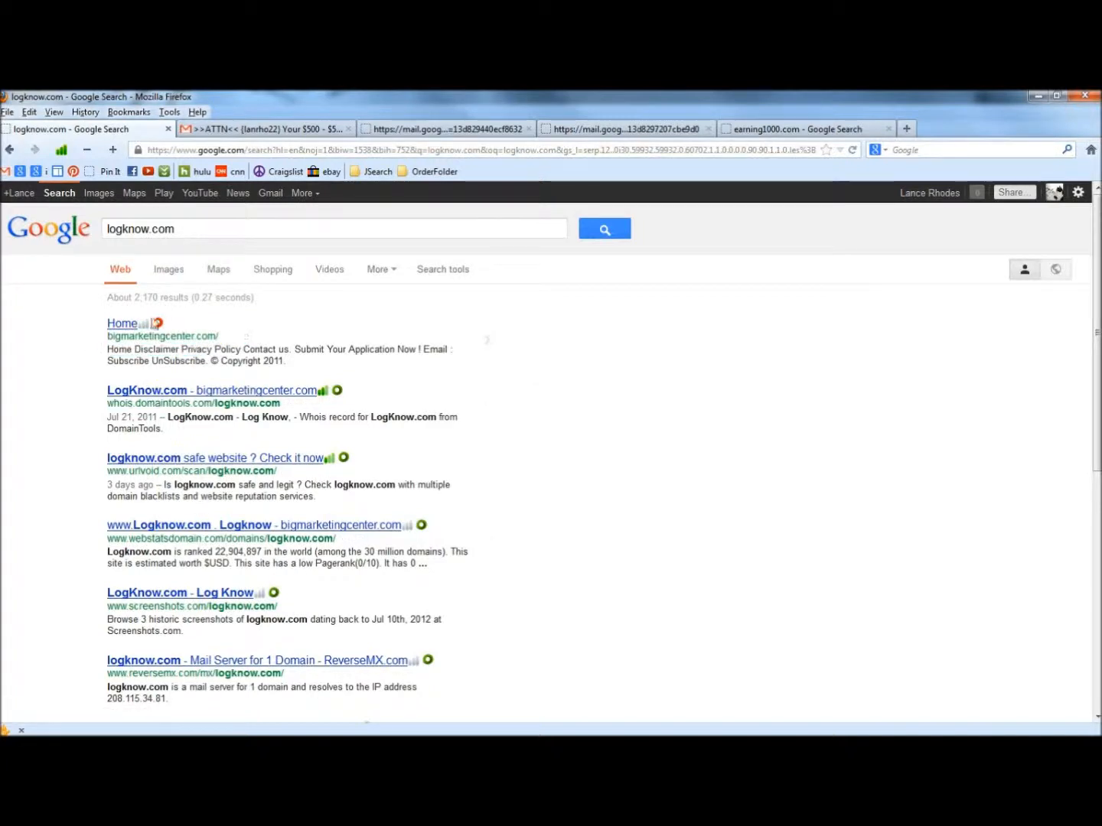
mouse_move(157, 324)
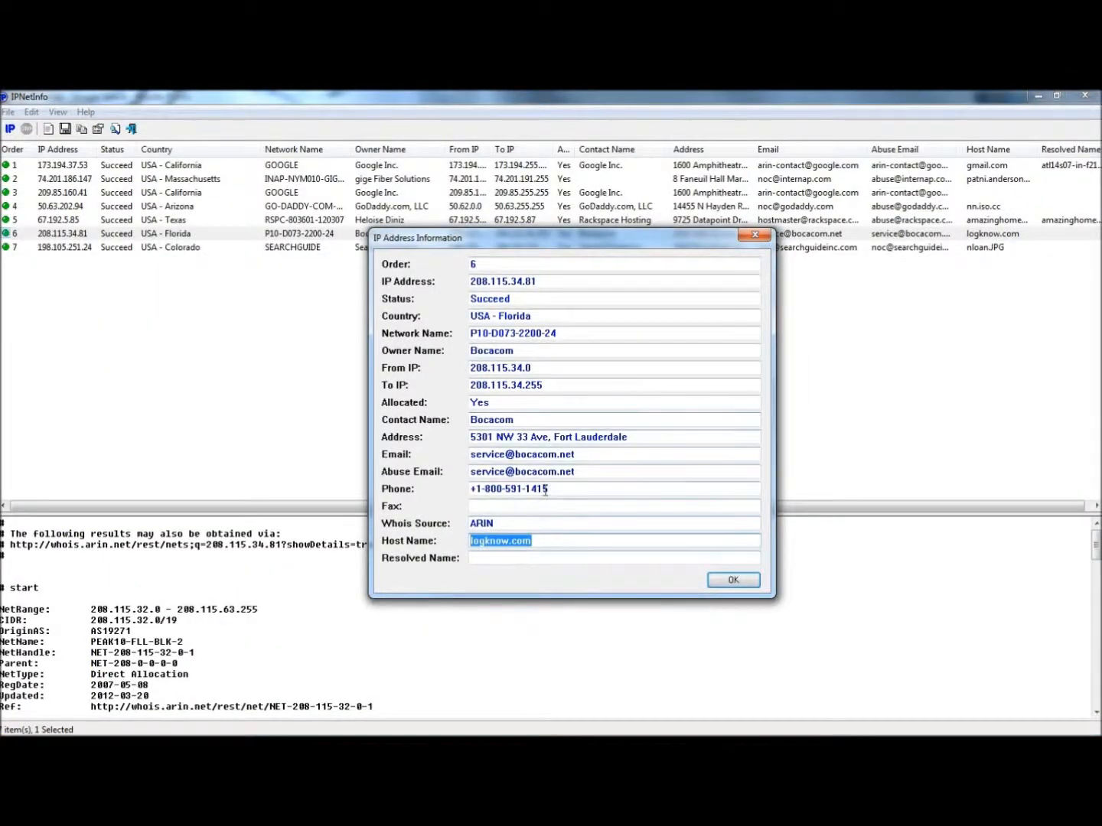
Copy the domain bocacom.net from the Florida entry's abuse e-mail, and search for it on Google in Firefox.
drag(586, 473, 523, 475)
right_click(517, 474)
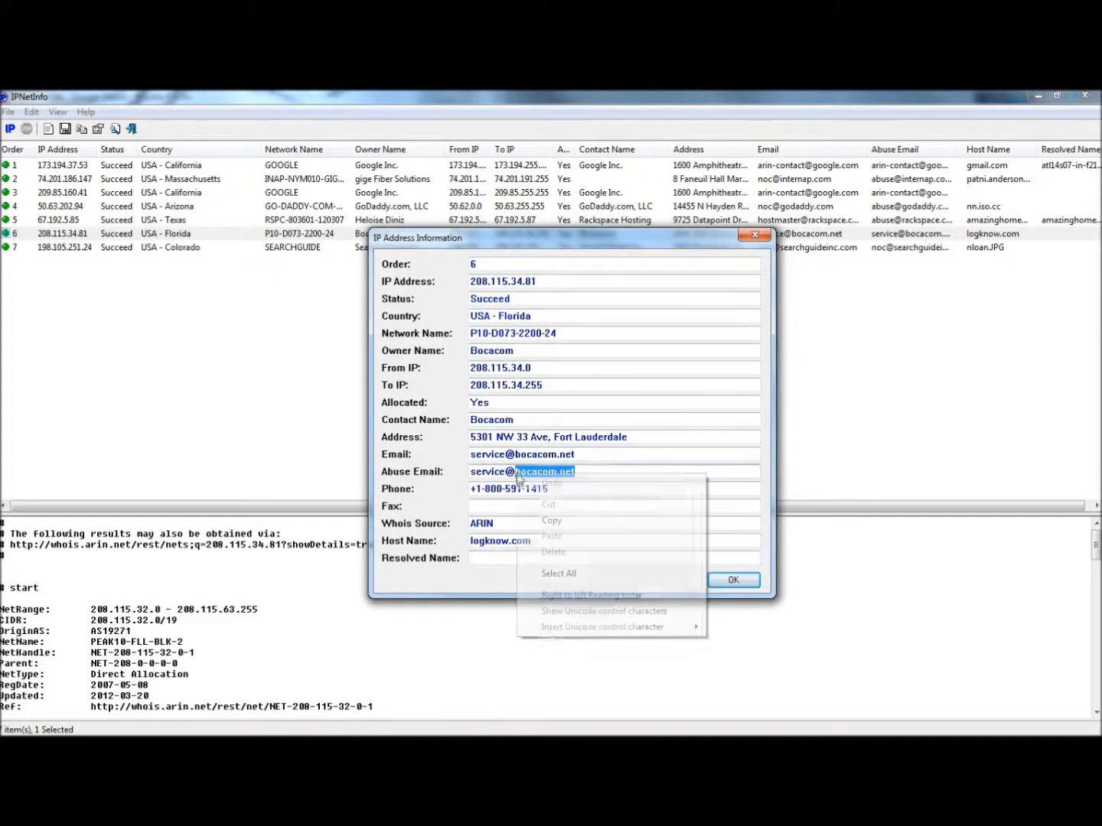
click(549, 519)
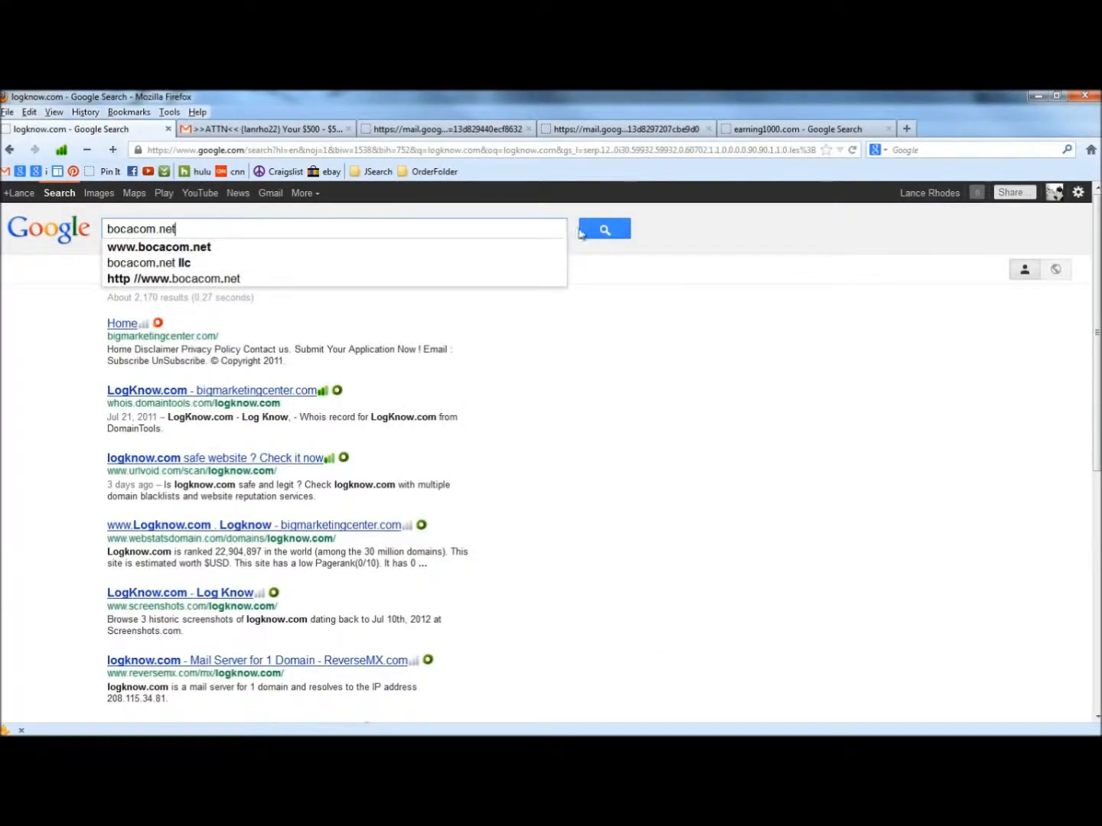
click(604, 229)
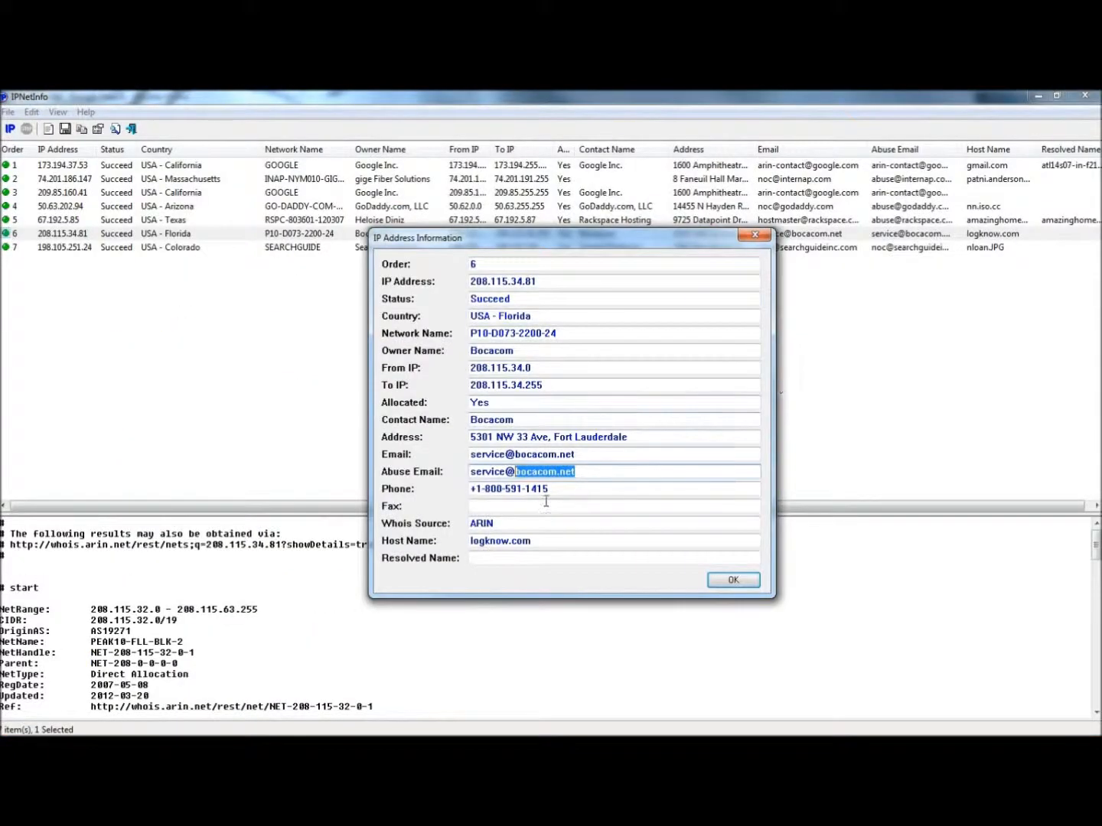
In IPNetInfo, close the Florida details, take searchguideinc.com from the Colorado entry's e-mail, and search for it on Google in Firefox.
click(733, 580)
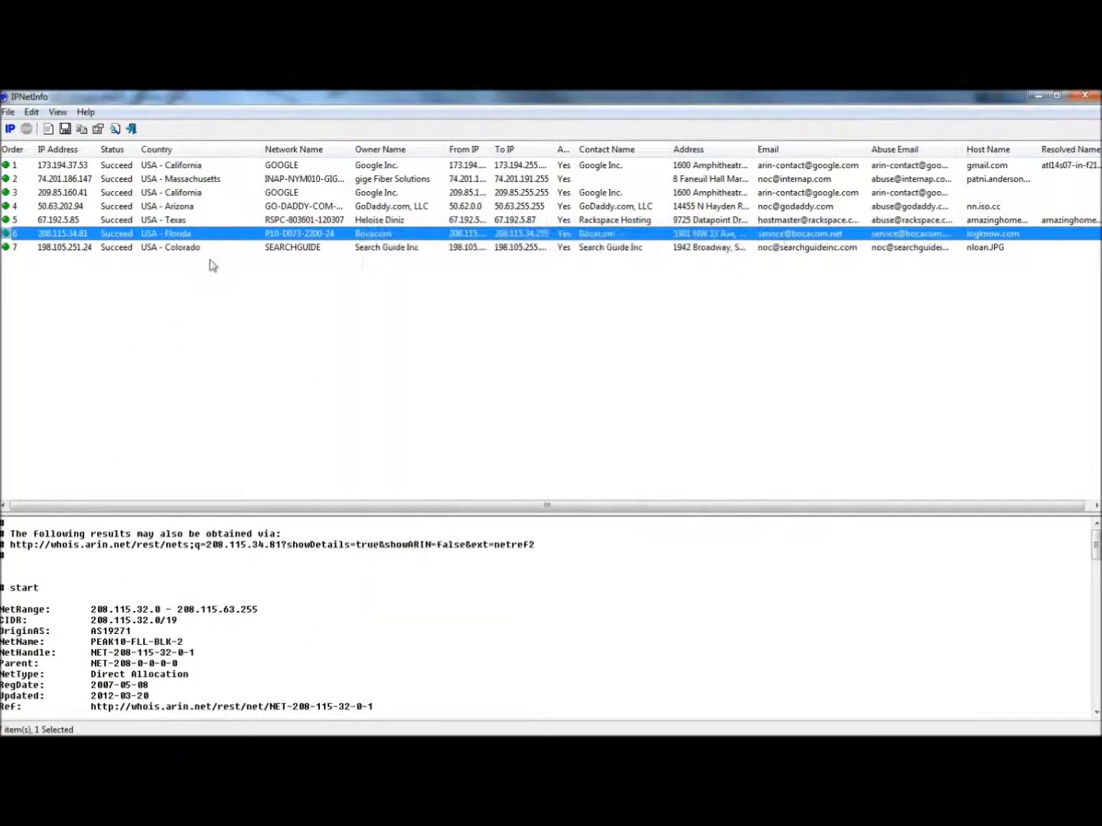
double_click(288, 251)
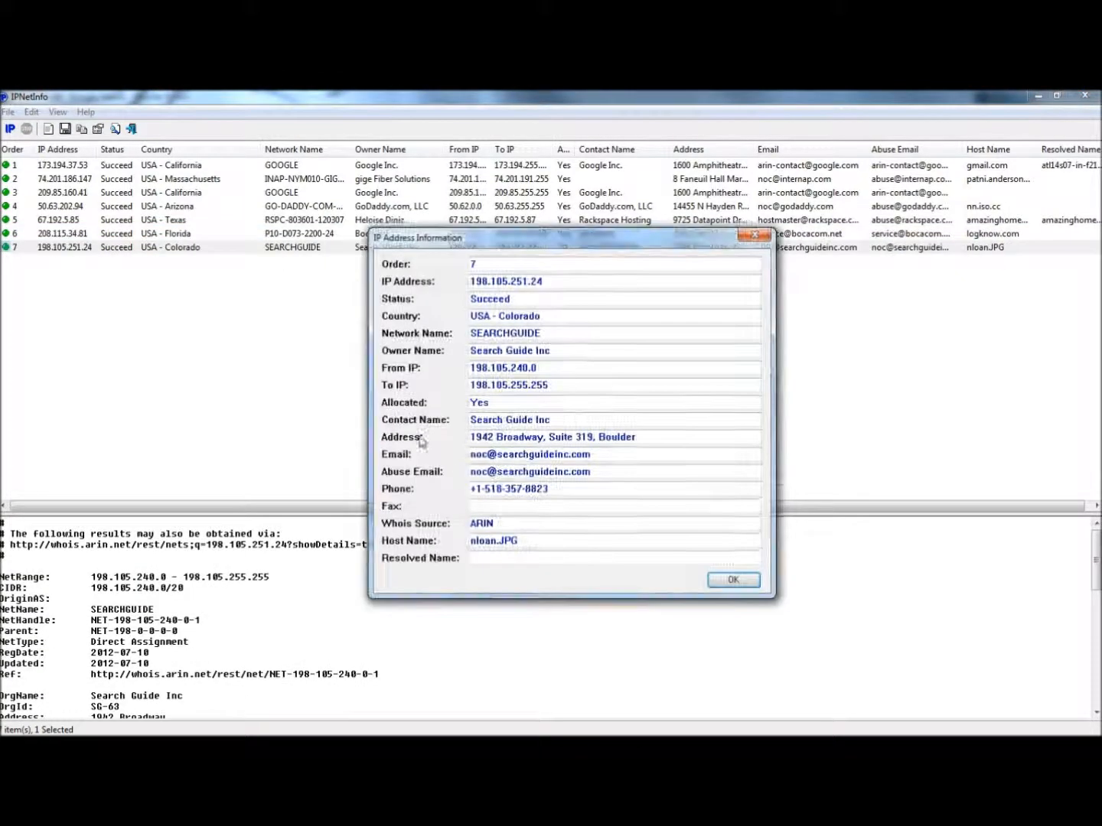
drag(602, 455, 540, 455)
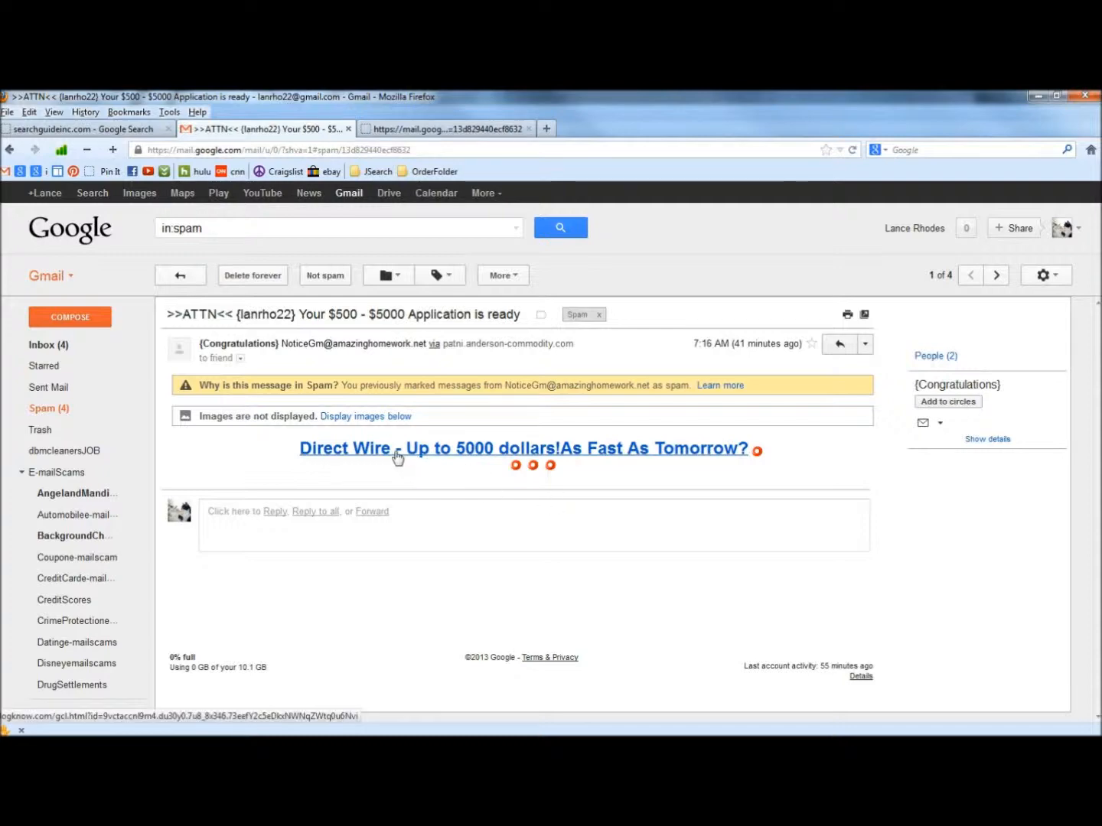
In Gmail, check the link reputation ratings in the "Your $500 - $5000 Application is ready" message, and report the message as phishing.
mouse_move(534, 470)
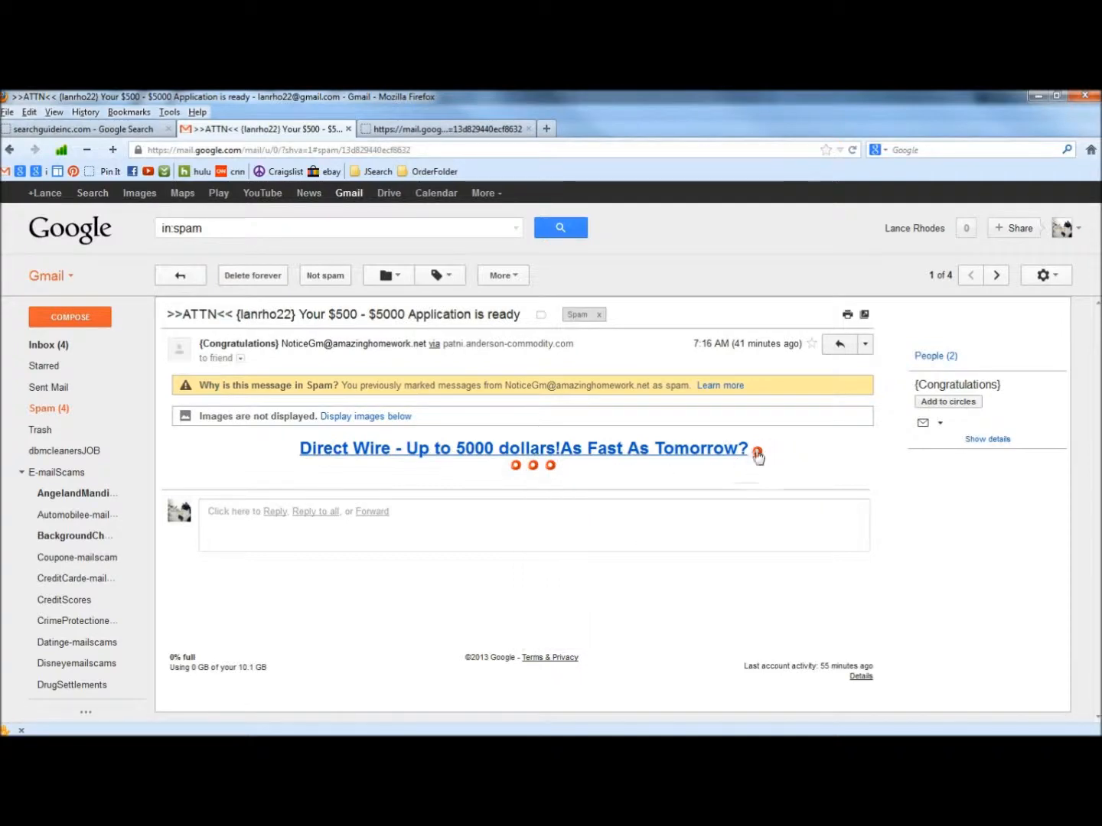
mouse_move(758, 457)
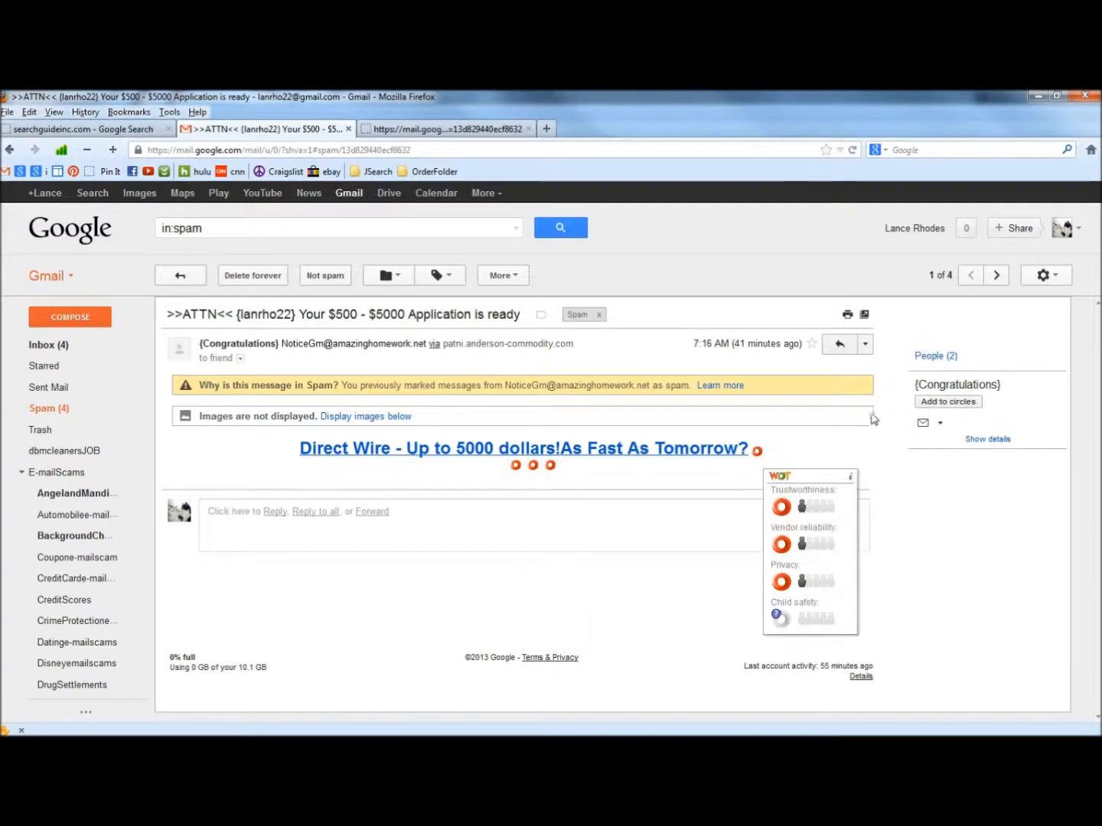
click(864, 345)
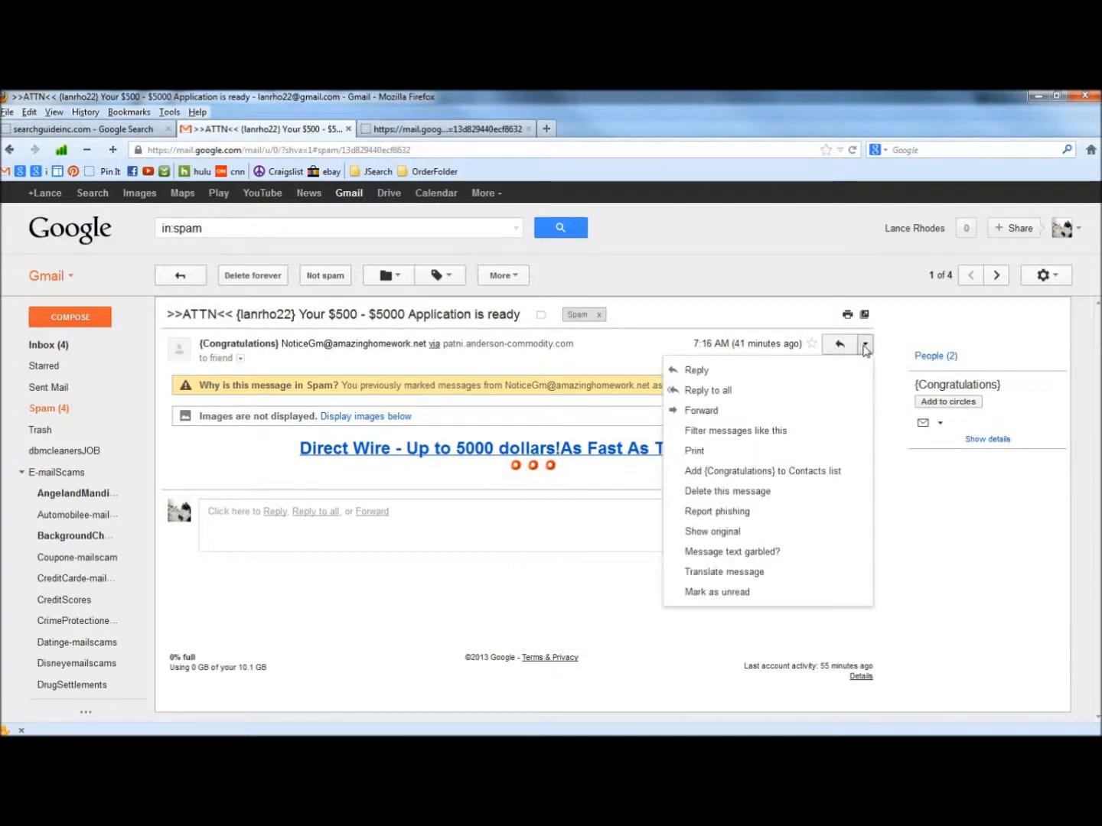
click(732, 517)
click(446, 540)
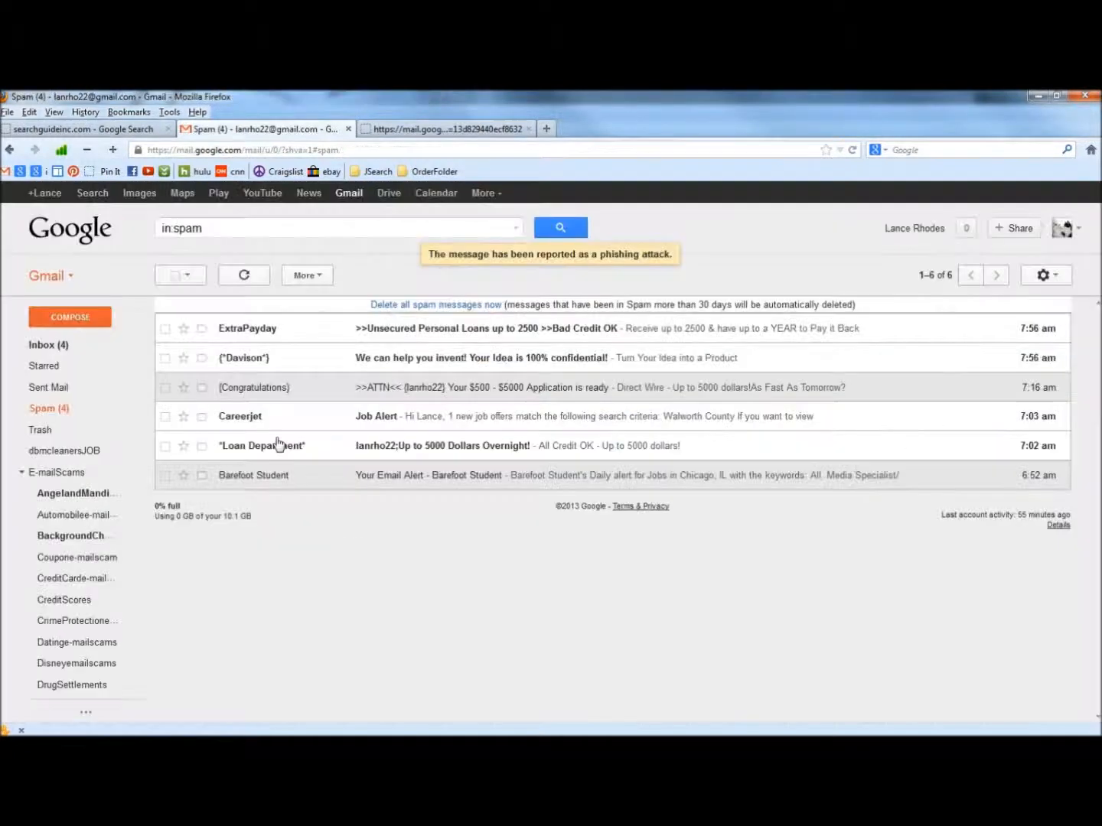
Permanently delete the ExtraPayday message about unsecured personal loans from the spam folder.
click(165, 328)
click(253, 275)
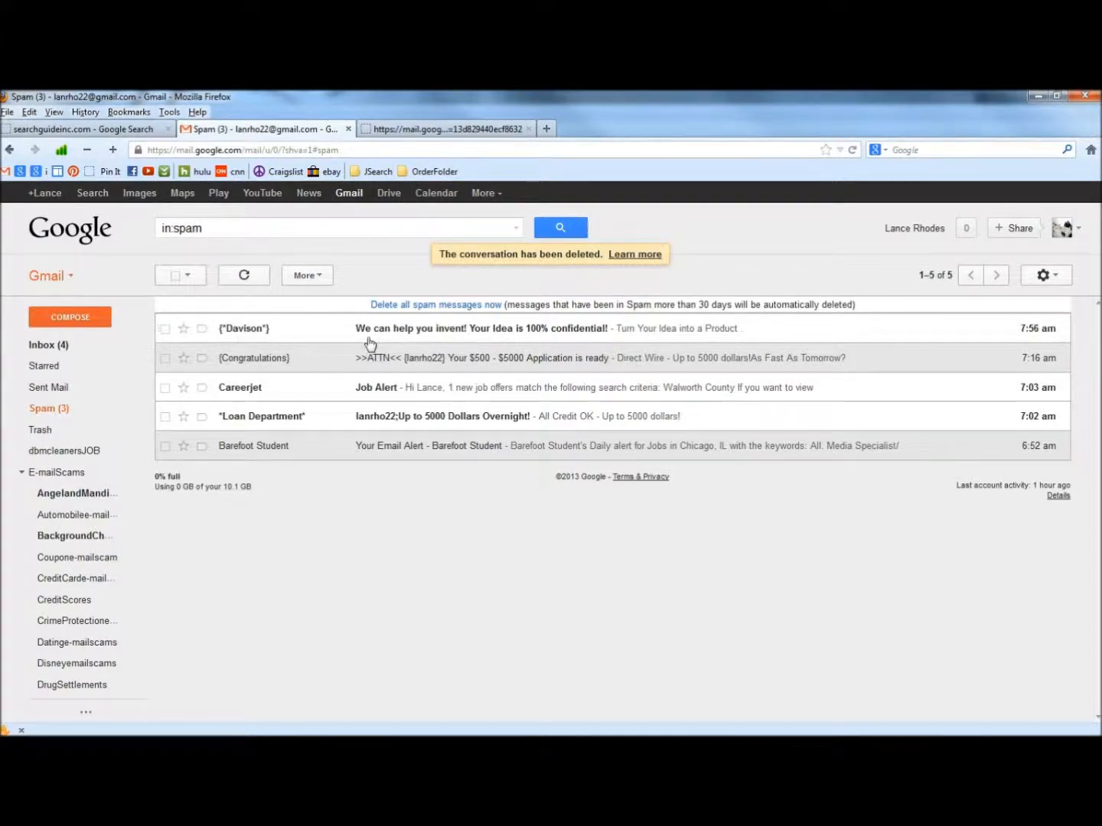
Open the "We can help you invent!" spam message and check its link reputation rating and the sender's domain.
click(308, 337)
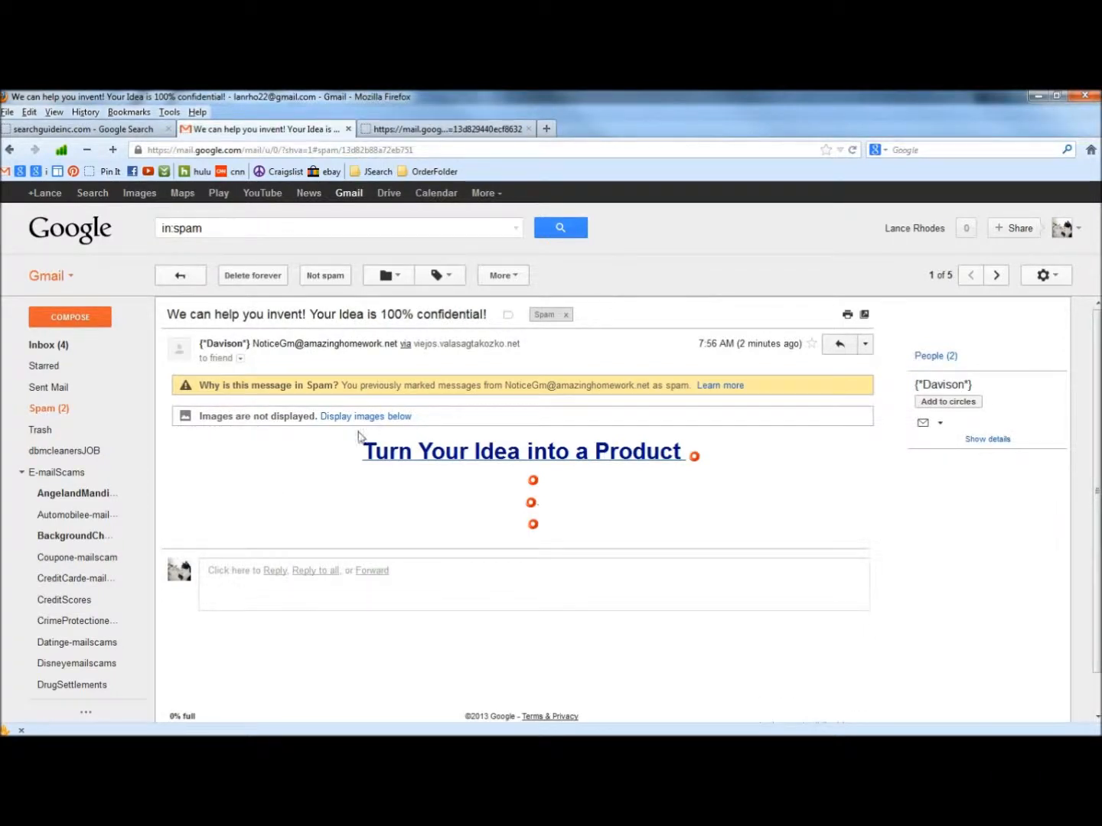
drag(362, 470, 381, 495)
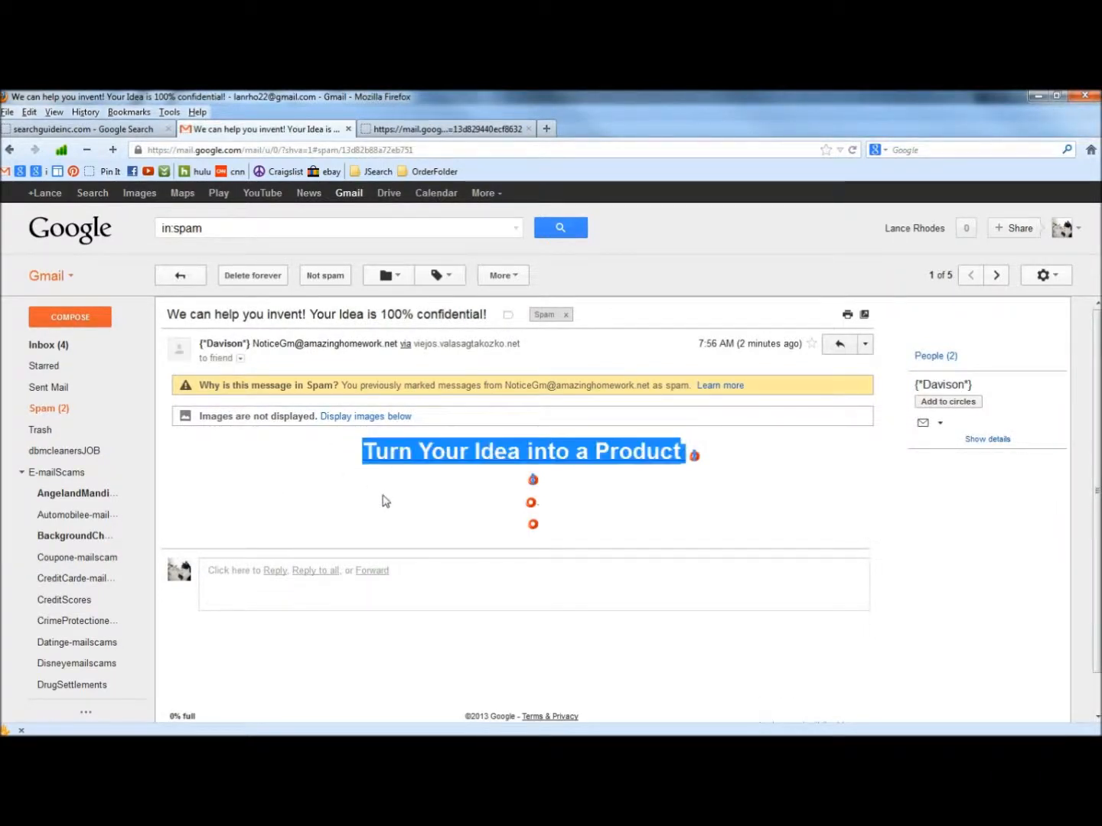
click(282, 450)
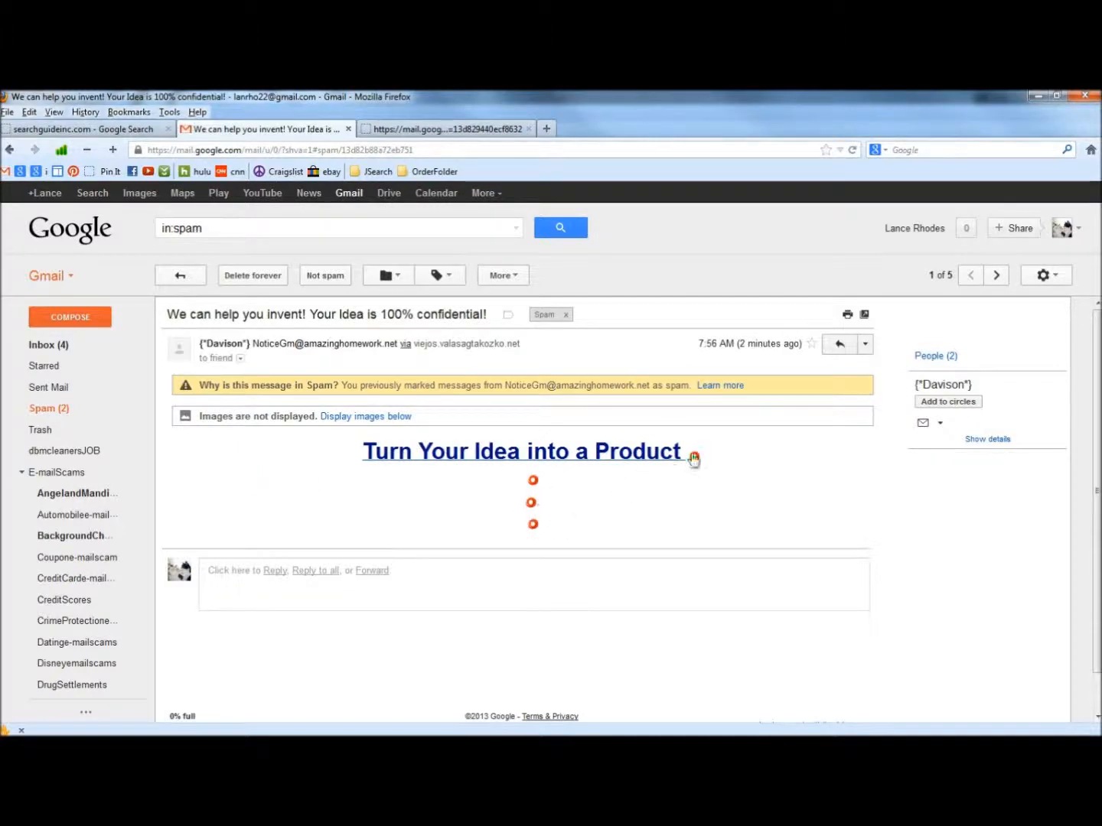
mouse_move(693, 457)
drag(303, 346, 397, 348)
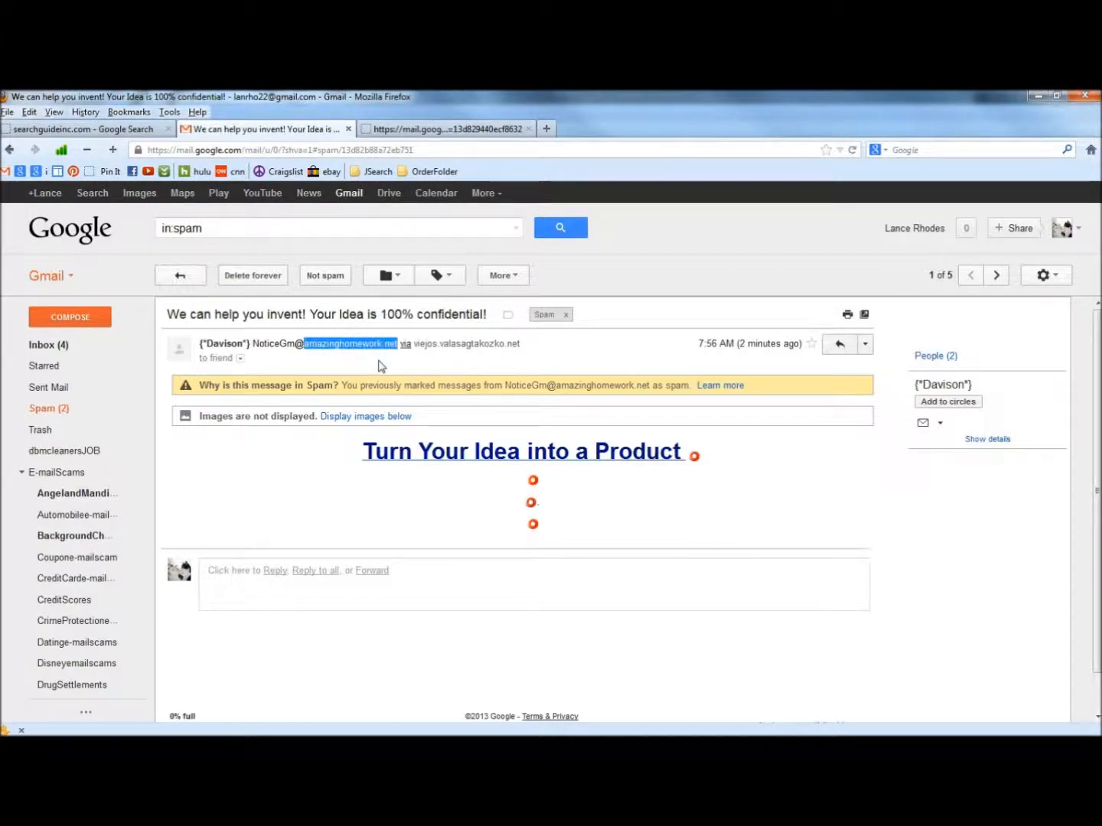
click(380, 366)
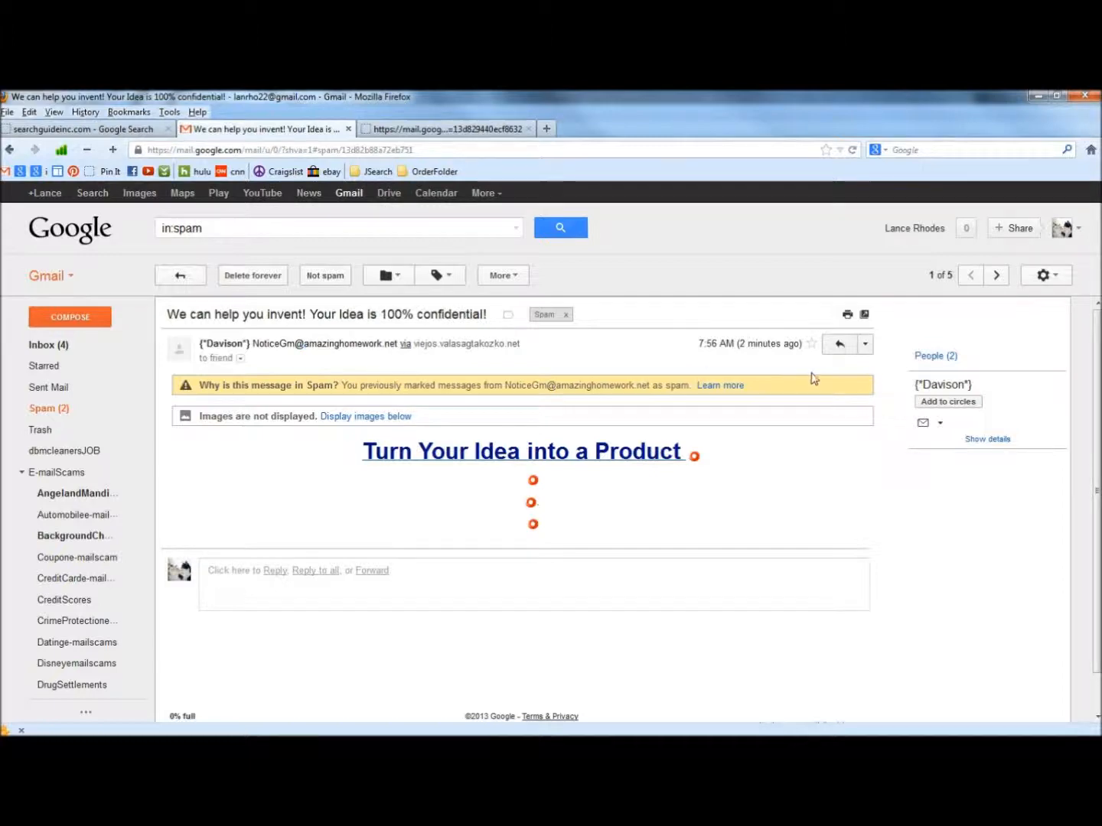
Show the original source of the "We can help you invent!" message and copy its full text, including the headers.
click(864, 345)
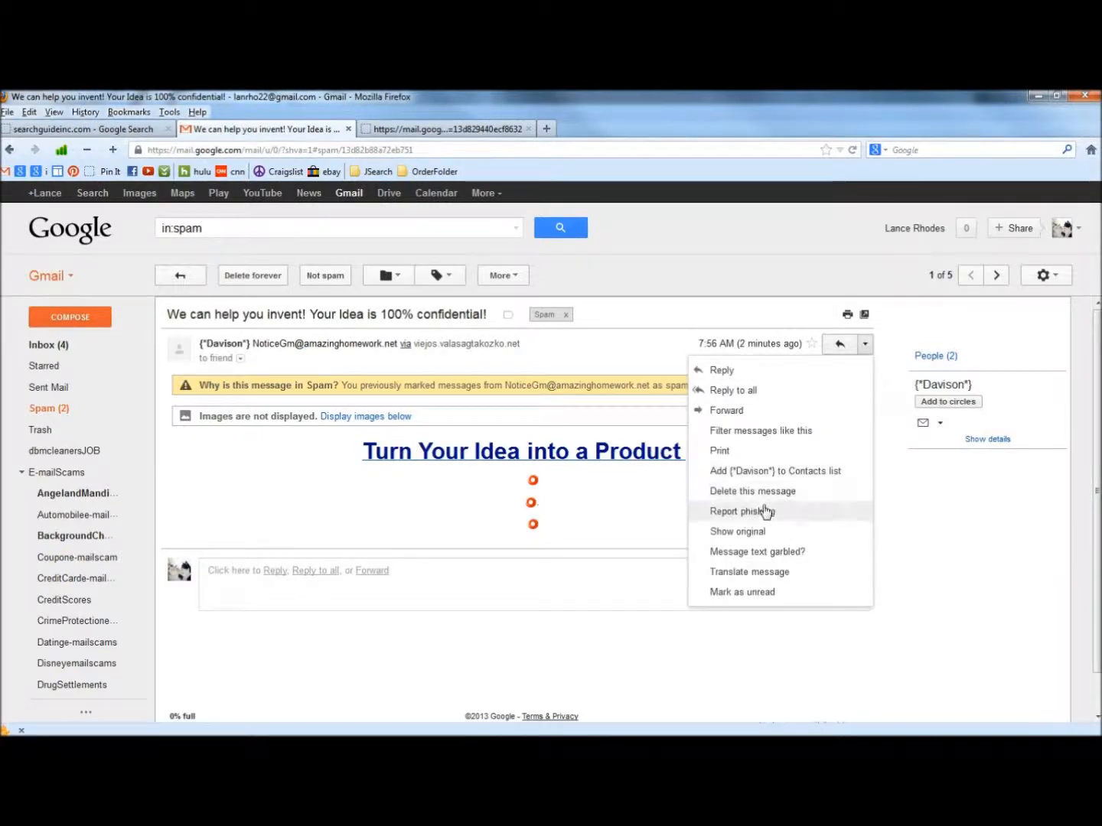
click(735, 532)
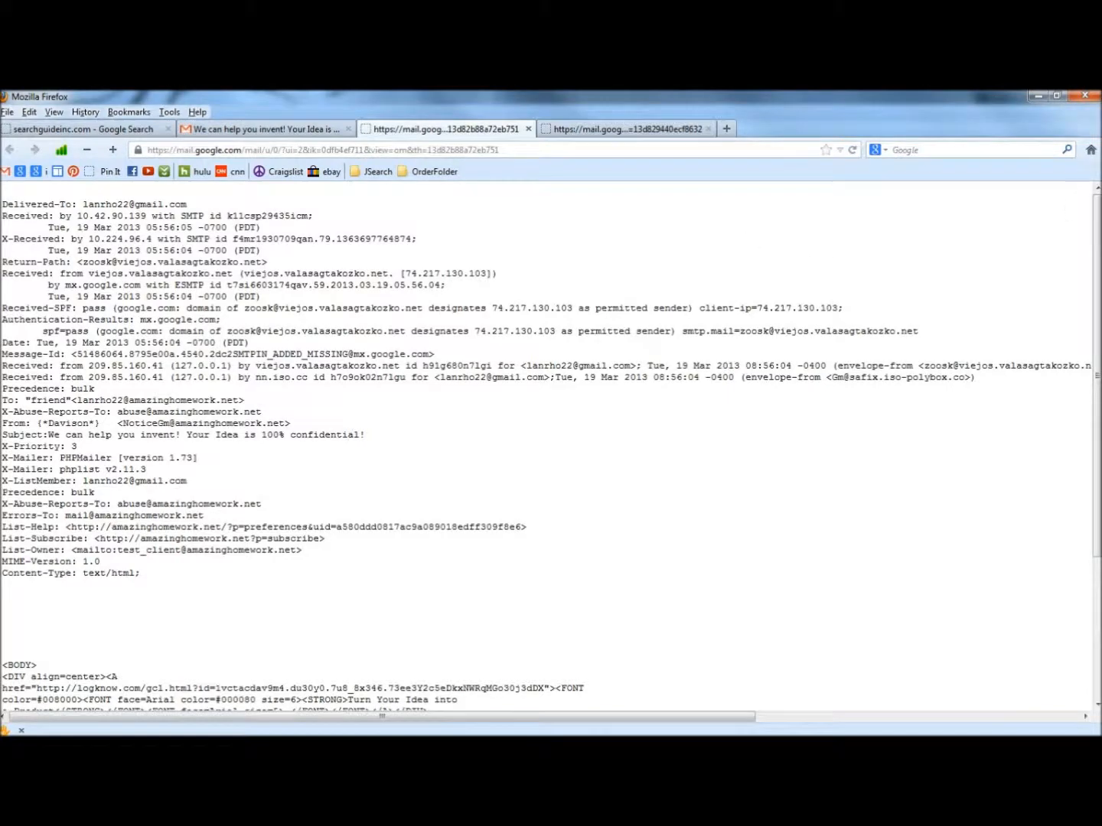
drag(14, 191, 186, 730)
right_click(41, 233)
click(70, 248)
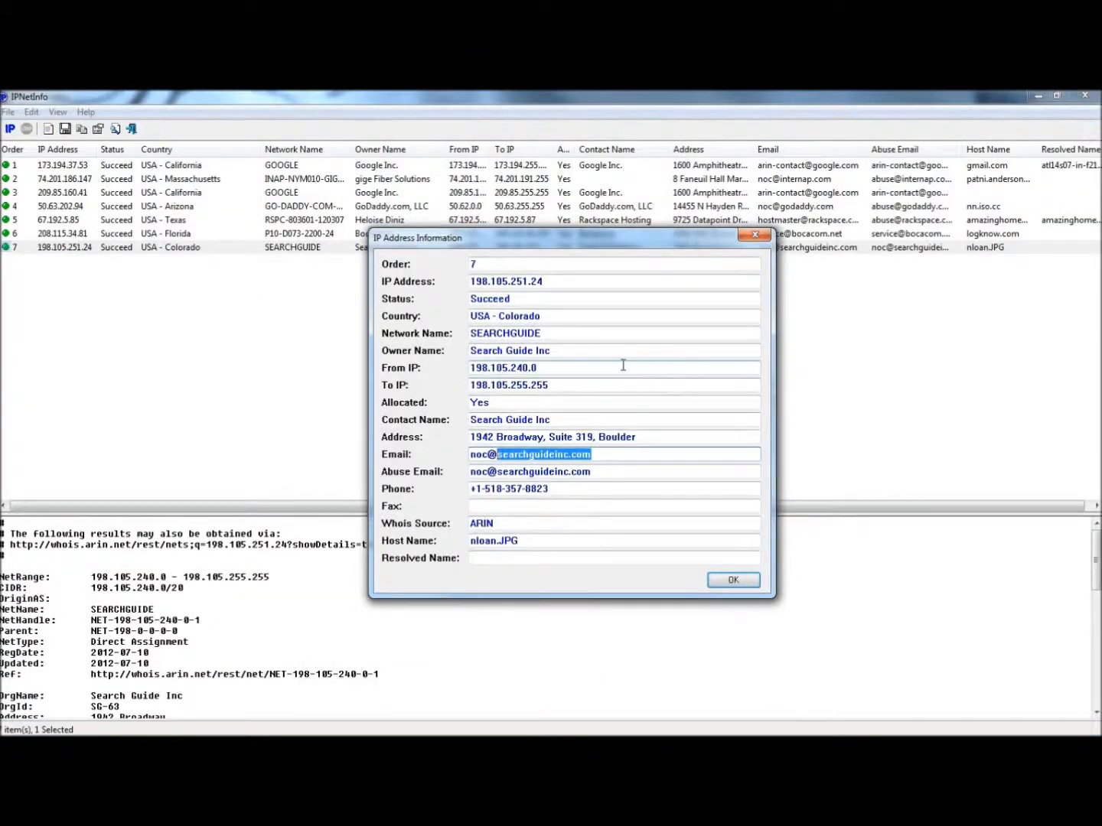
In IPNetInfo, close the Colorado details, replace the previous header text with the copied message source, and run the IP address lookup.
click(733, 580)
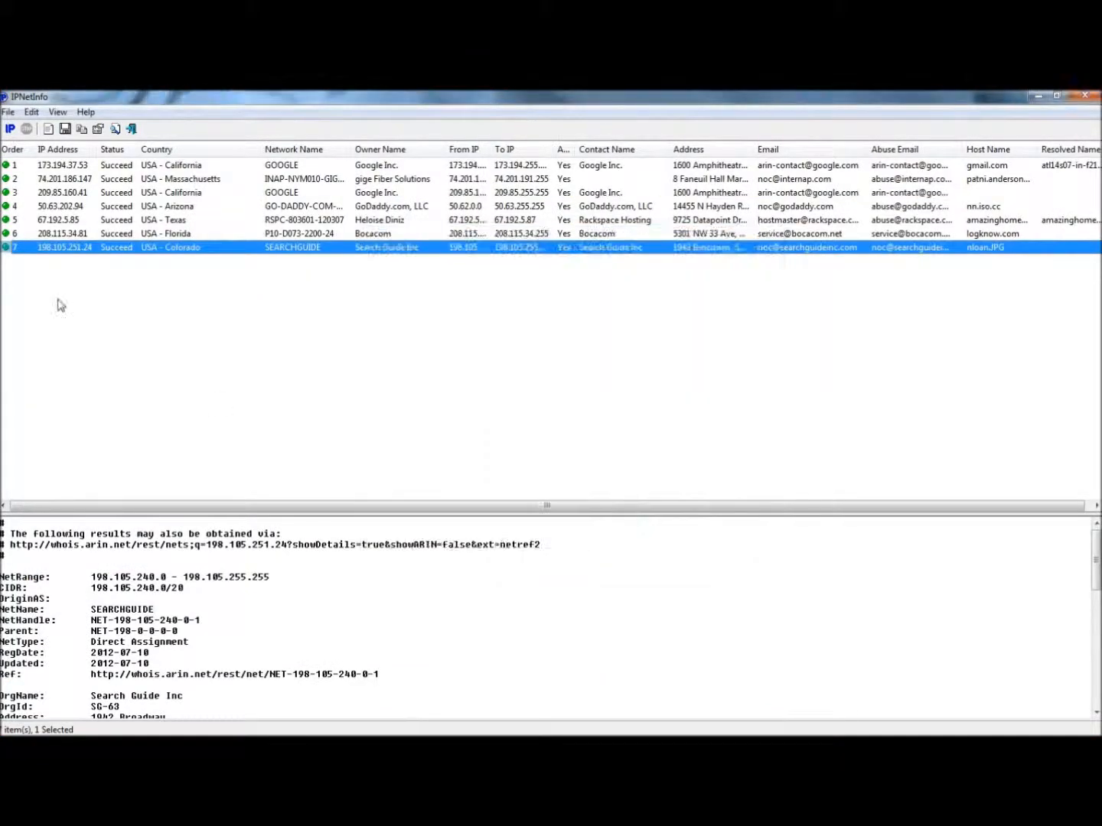
click(10, 132)
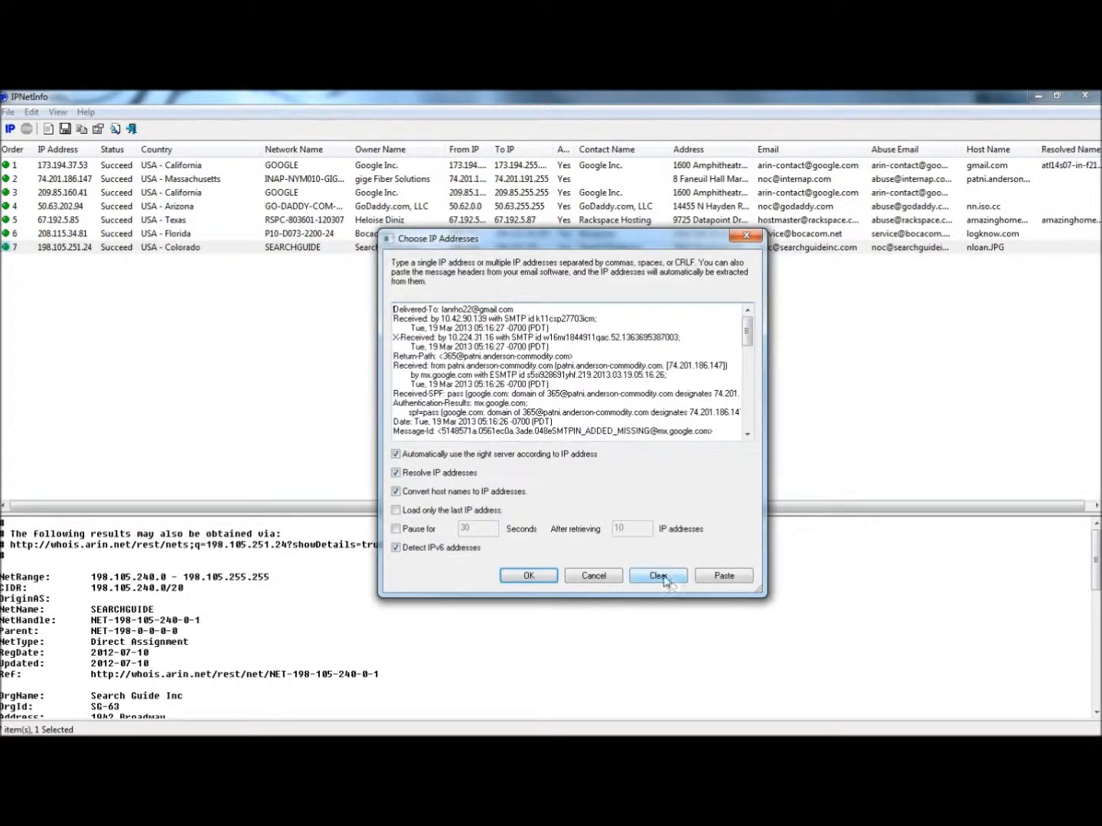
click(663, 580)
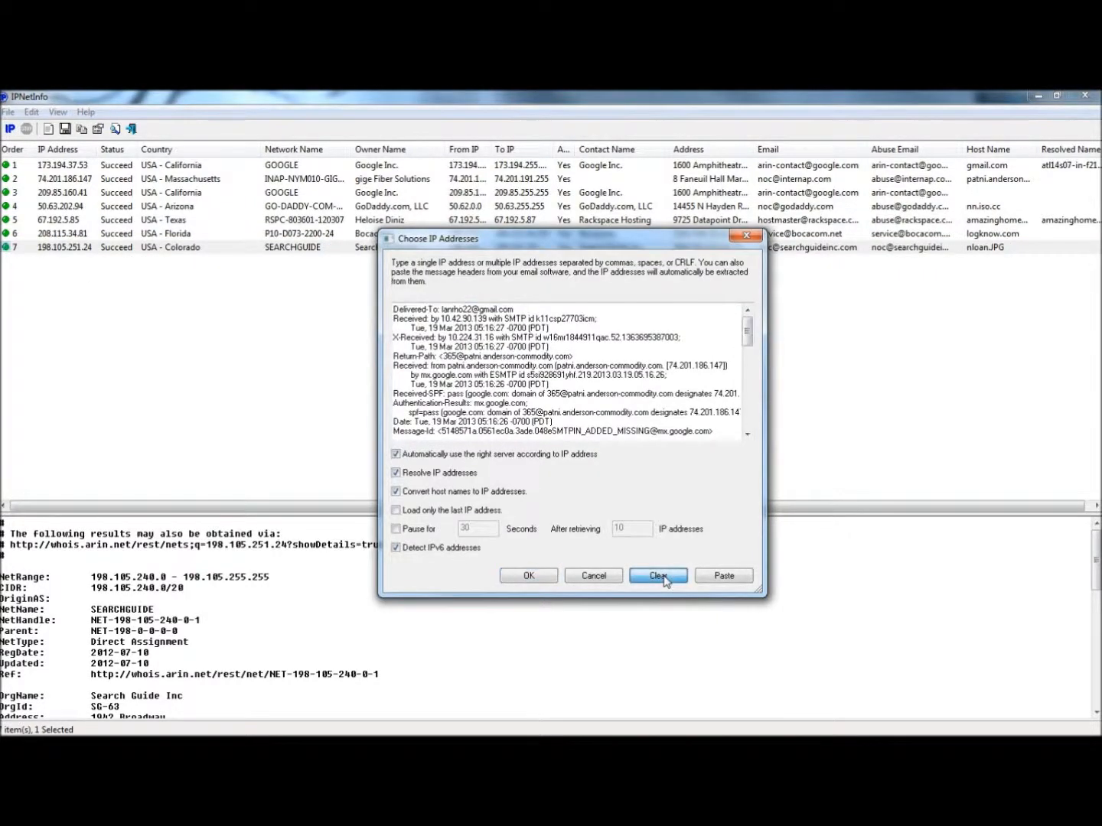
click(723, 576)
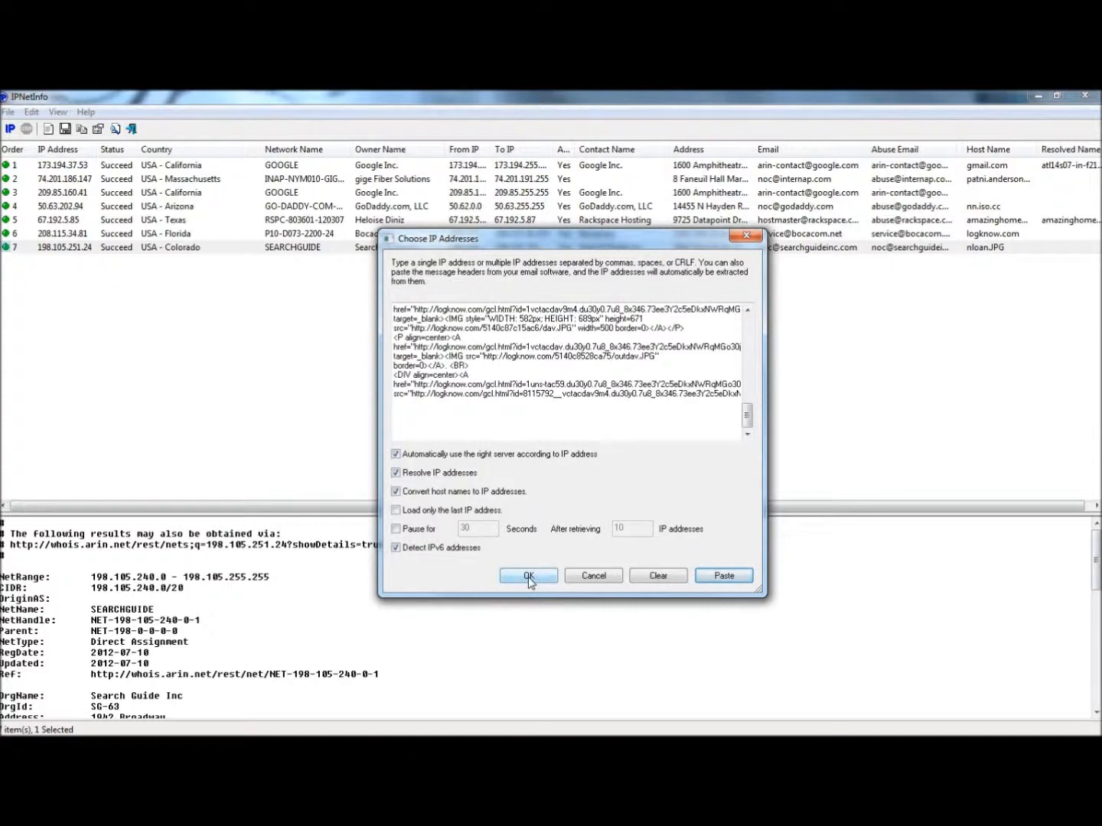
click(528, 576)
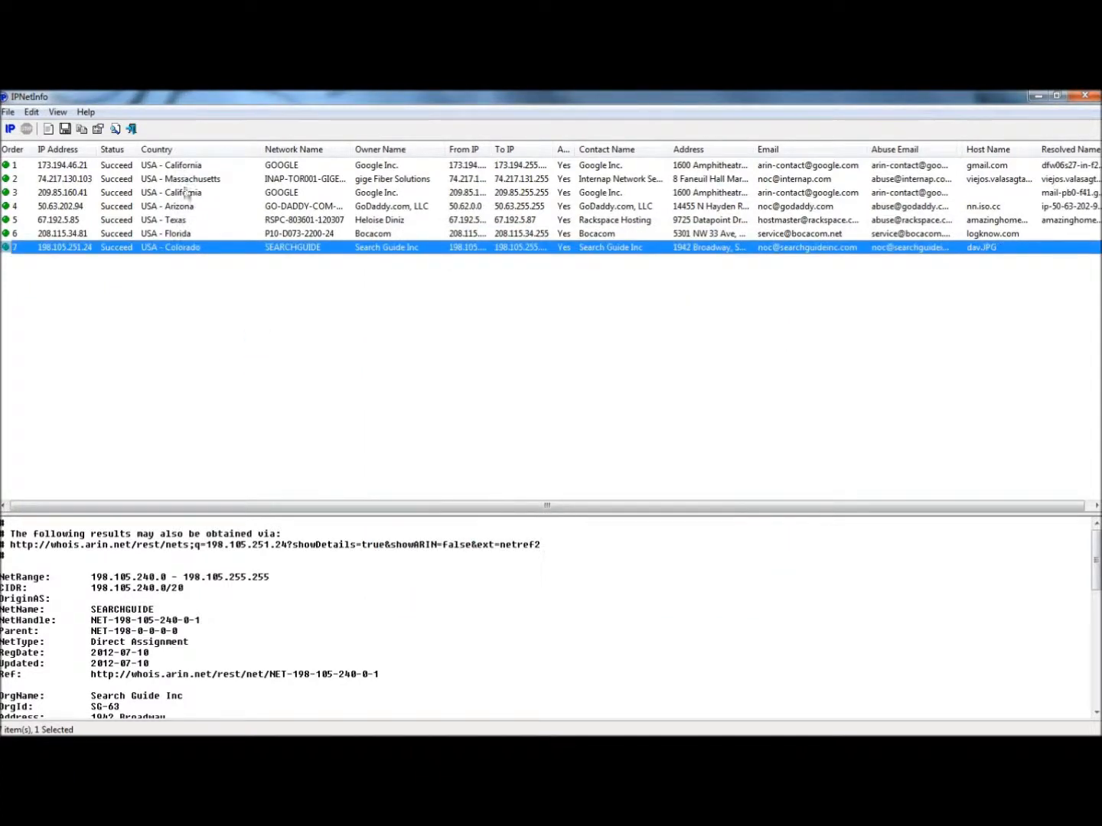
Copy valasagtakozko.net from the Massachusetts entry's host name, and search for it on Google in Firefox.
double_click(199, 181)
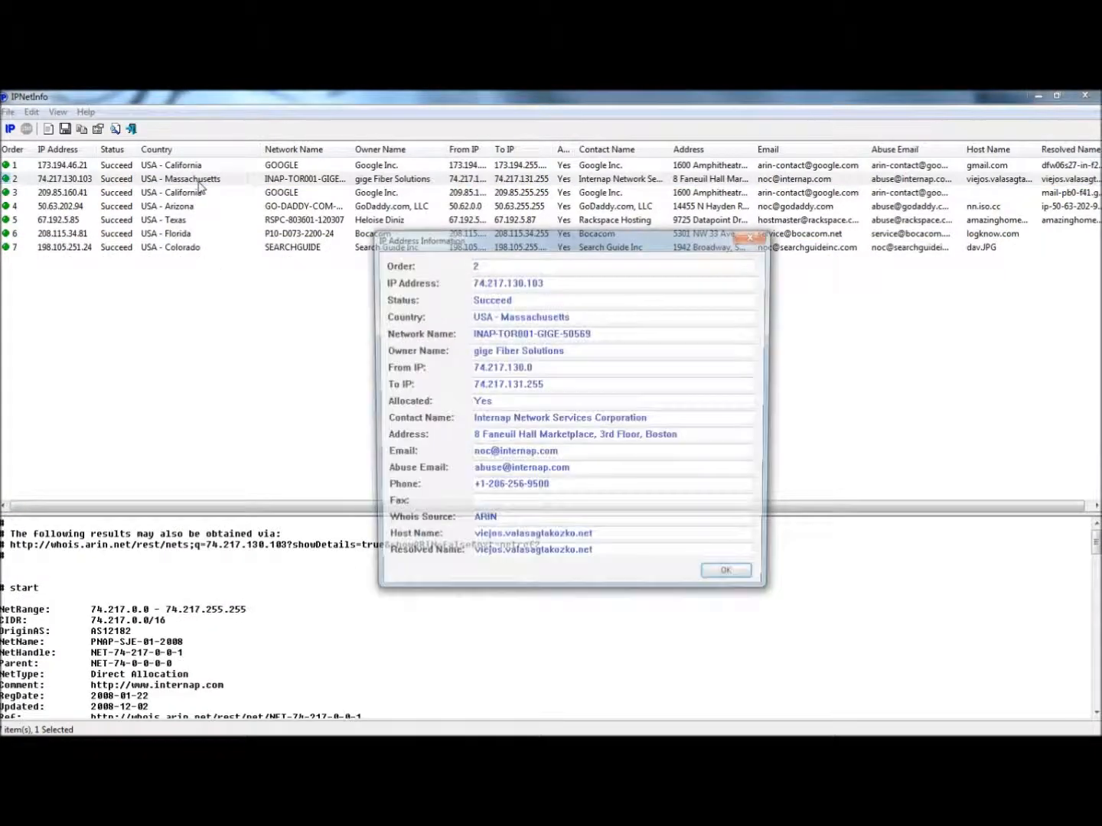
drag(595, 541, 507, 544)
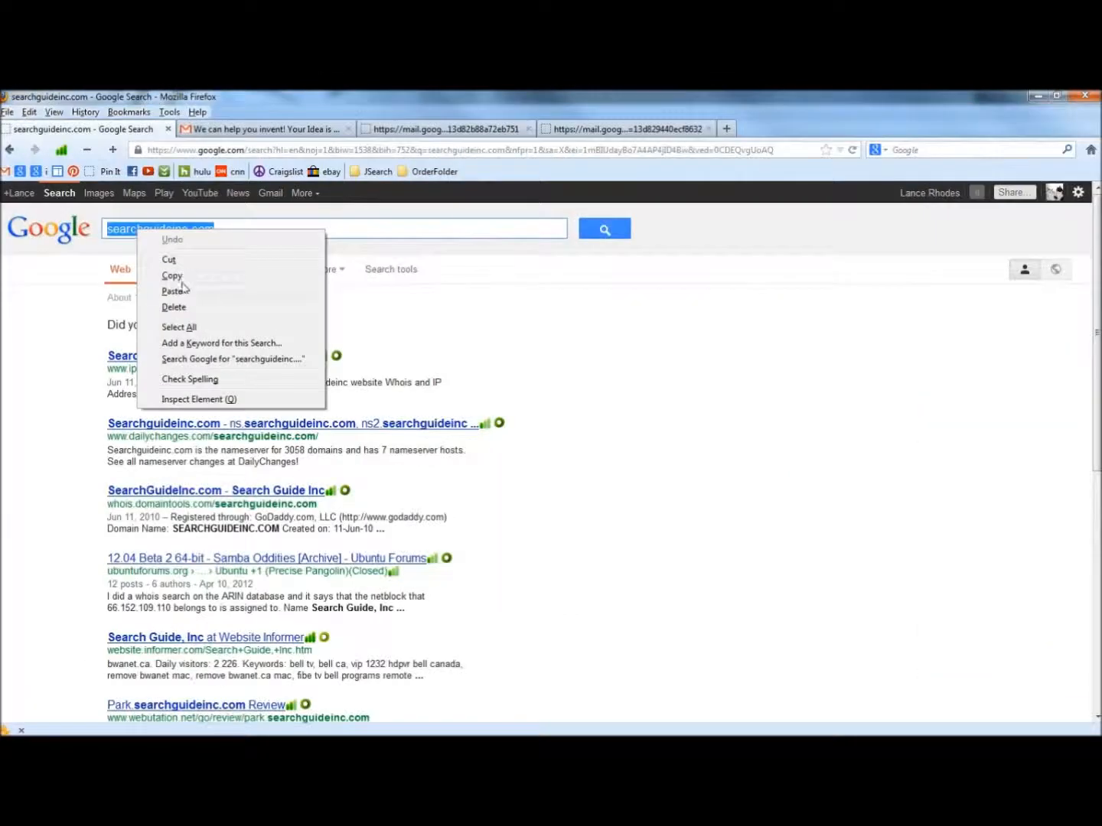
click(181, 288)
click(586, 236)
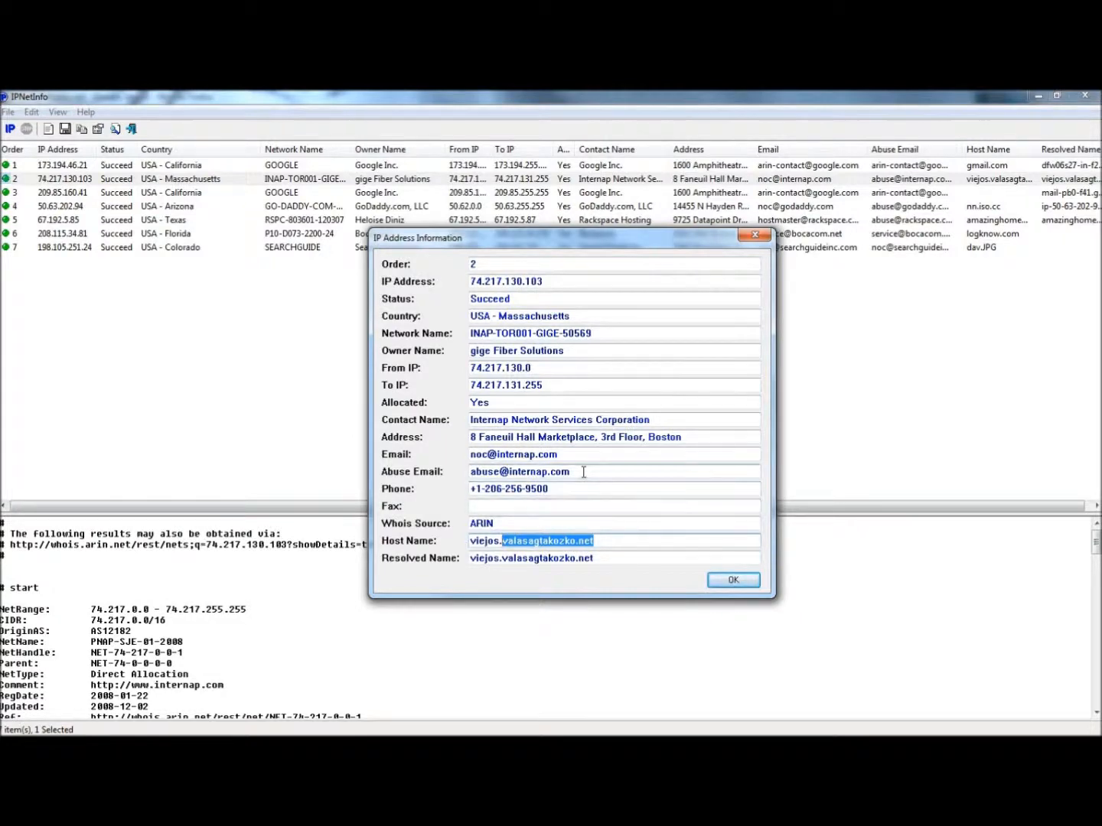
In IPNetInfo, copy the domain internap.com from the Massachusetts entry's abuse e-mail, and close the detail window.
drag(583, 472, 510, 472)
right_click(525, 472)
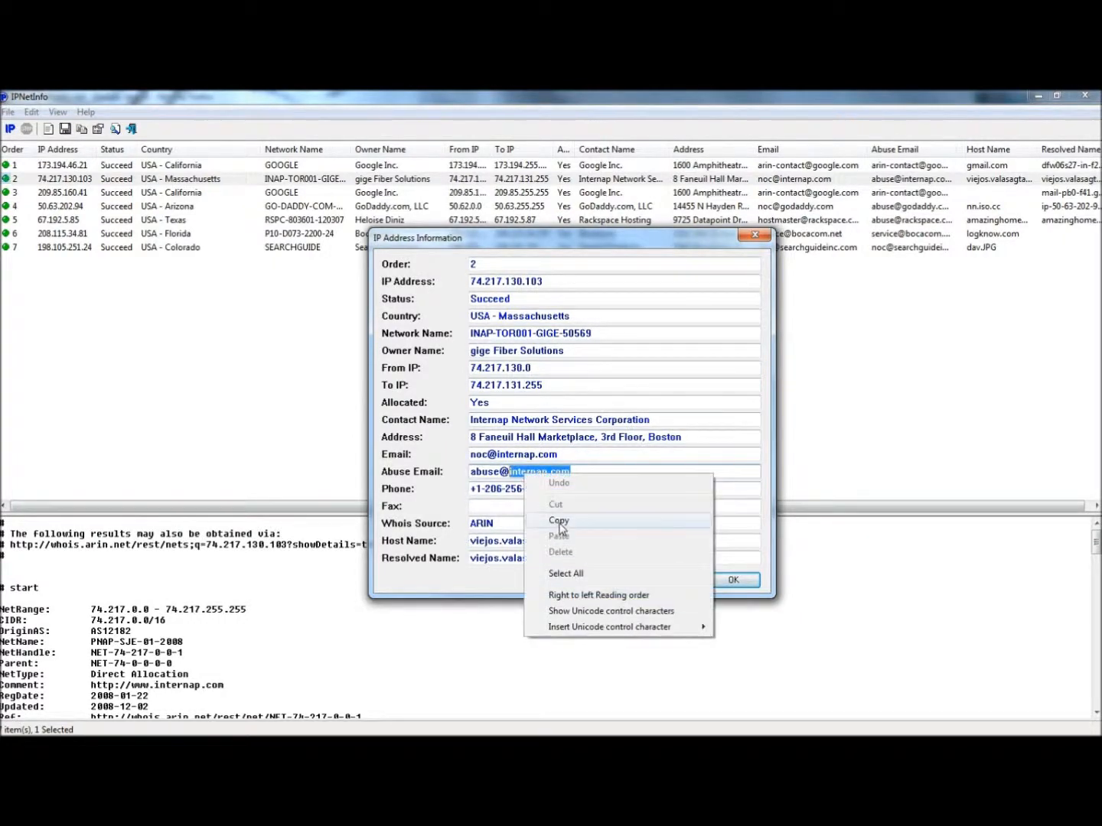
click(562, 520)
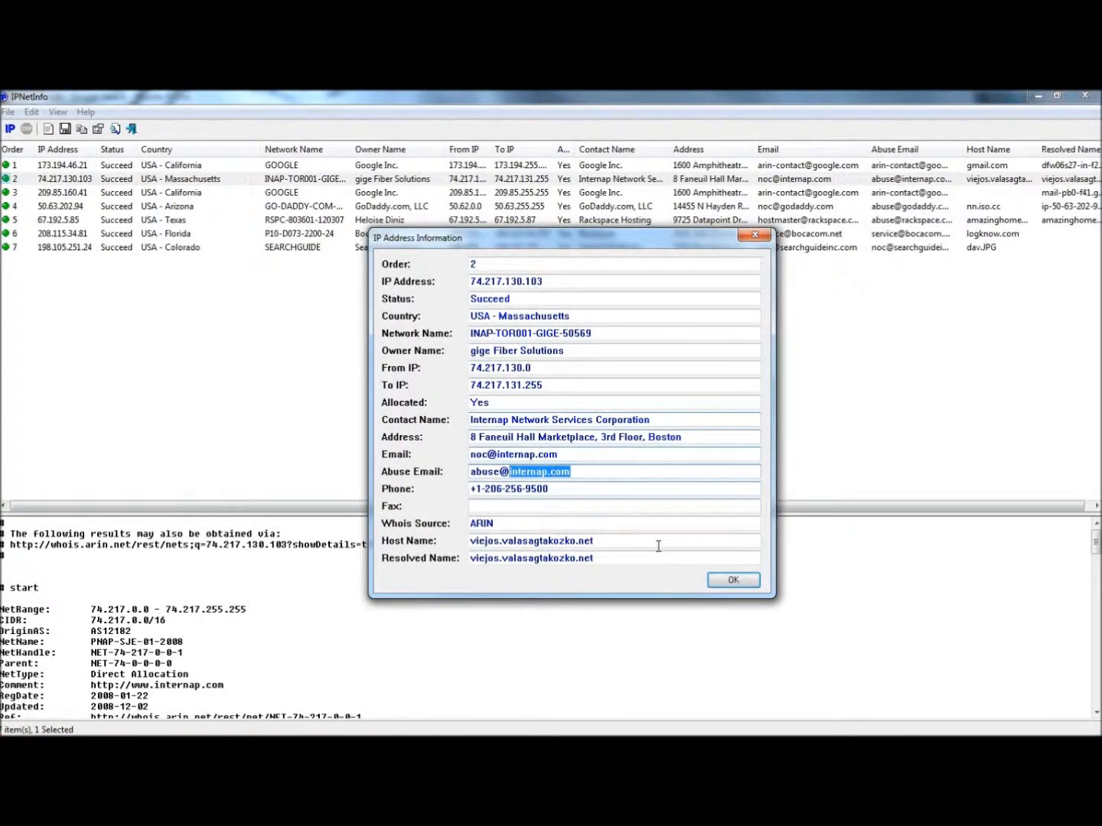
click(721, 581)
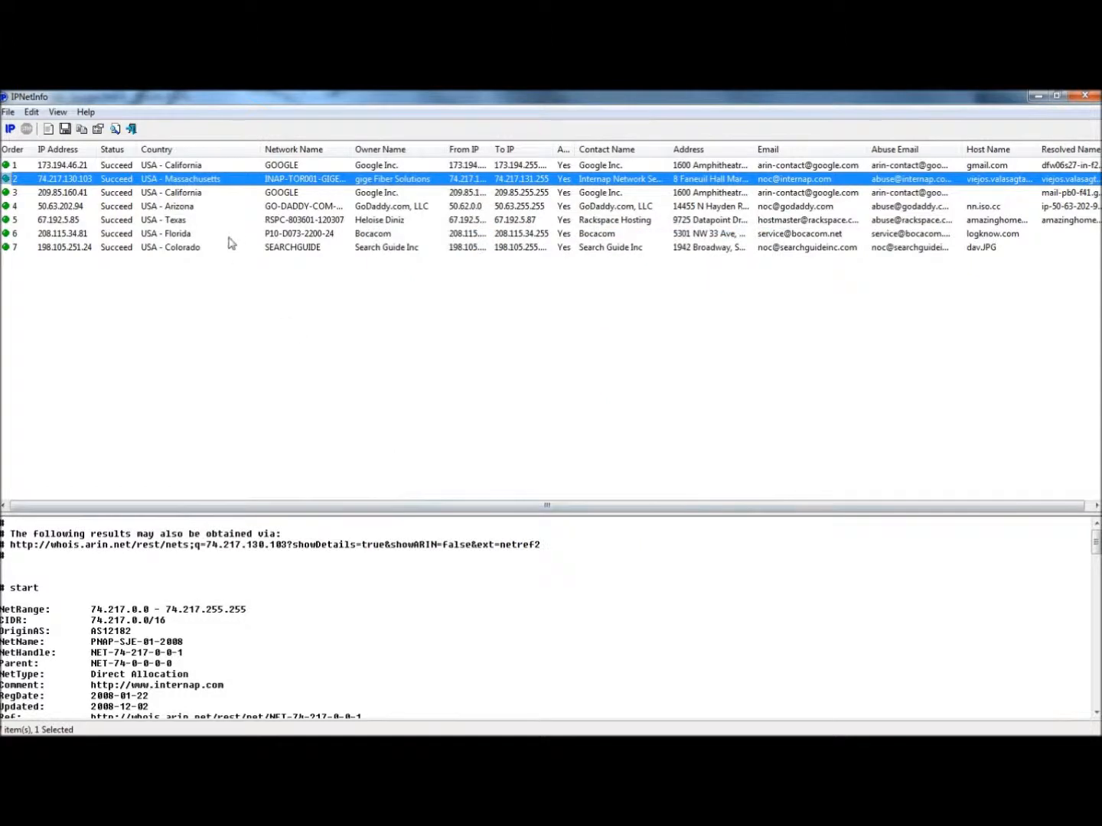
Review the Arizona entry, and check the Texas entry's resolved name and the Florida entry's host name in their detail windows.
click(306, 206)
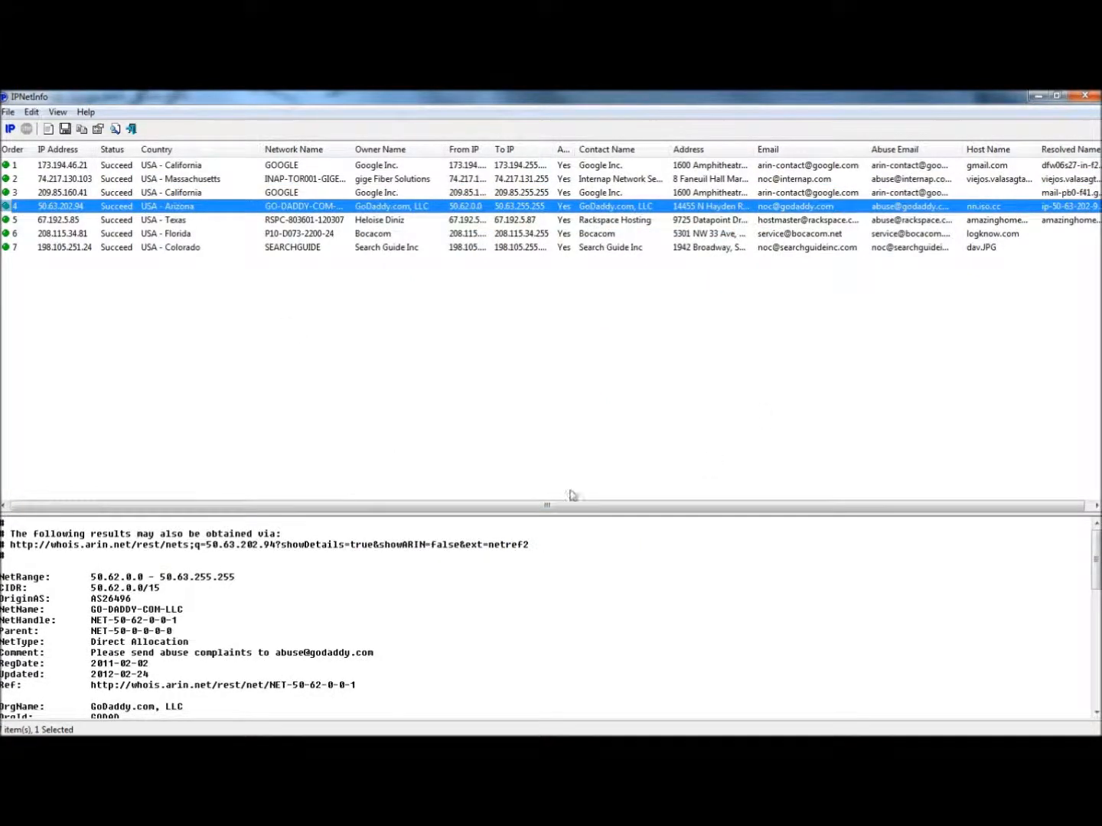
click(237, 221)
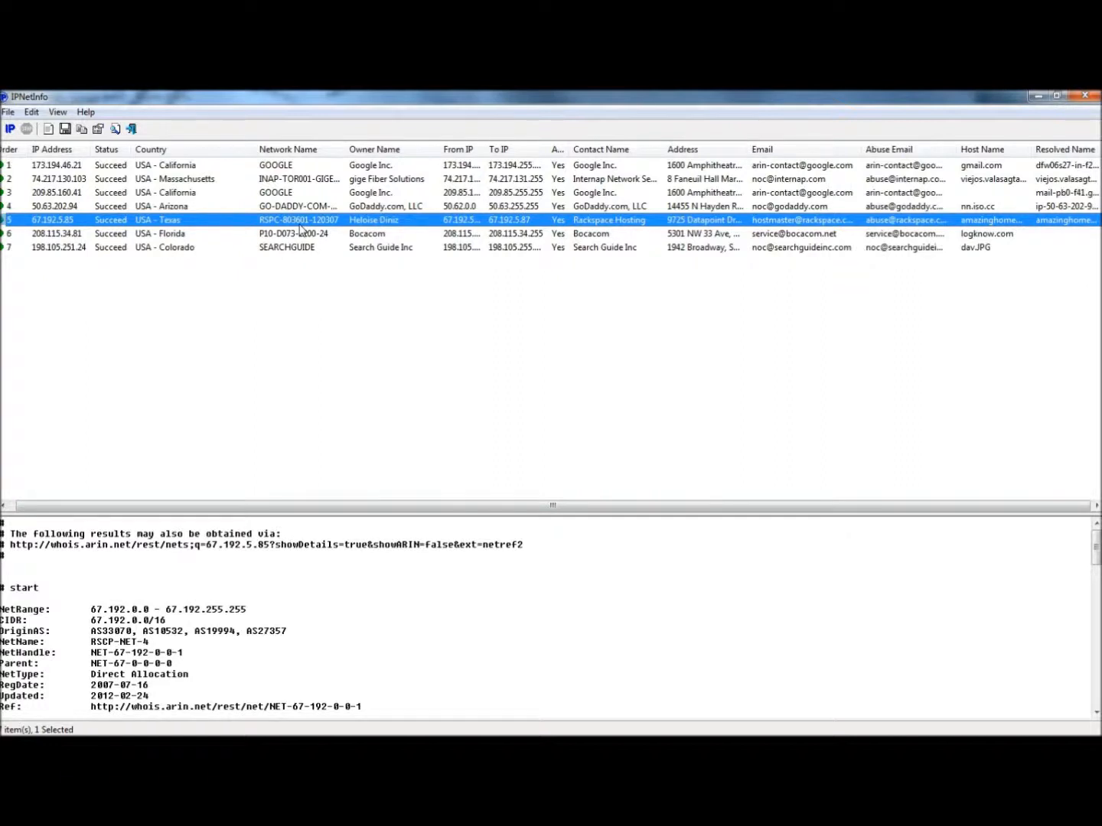
double_click(325, 226)
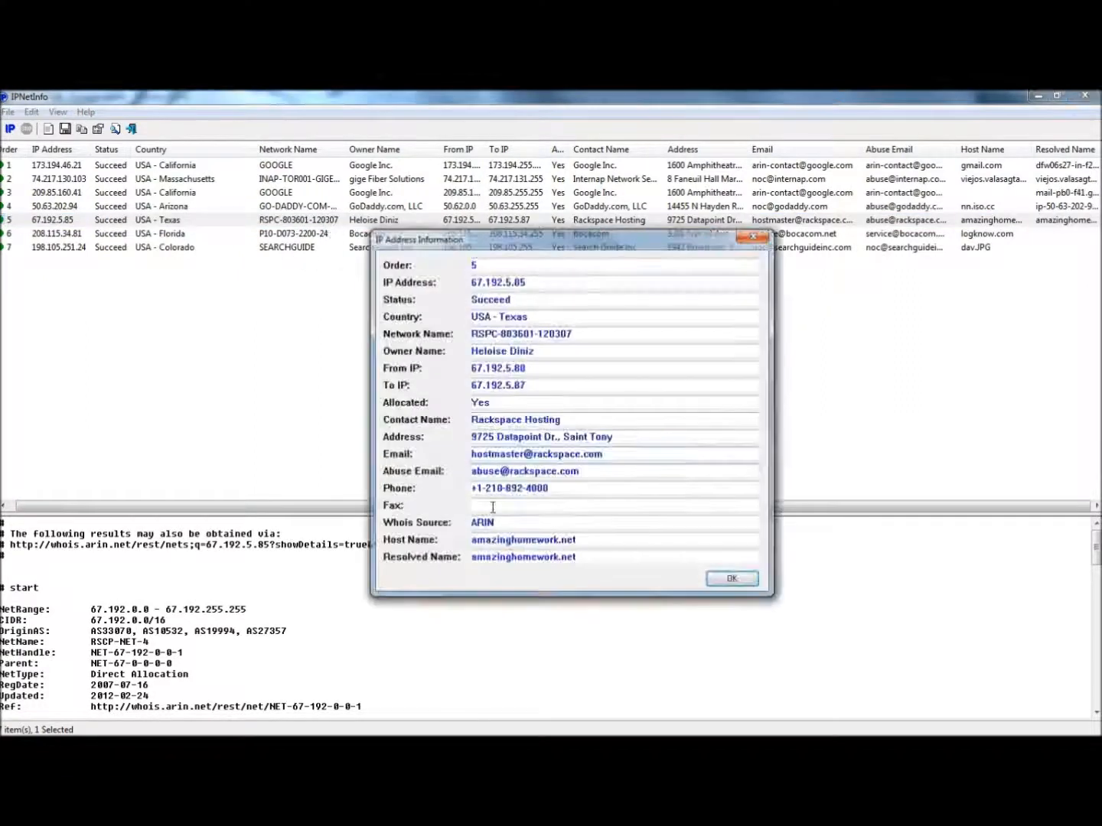
drag(590, 563, 432, 558)
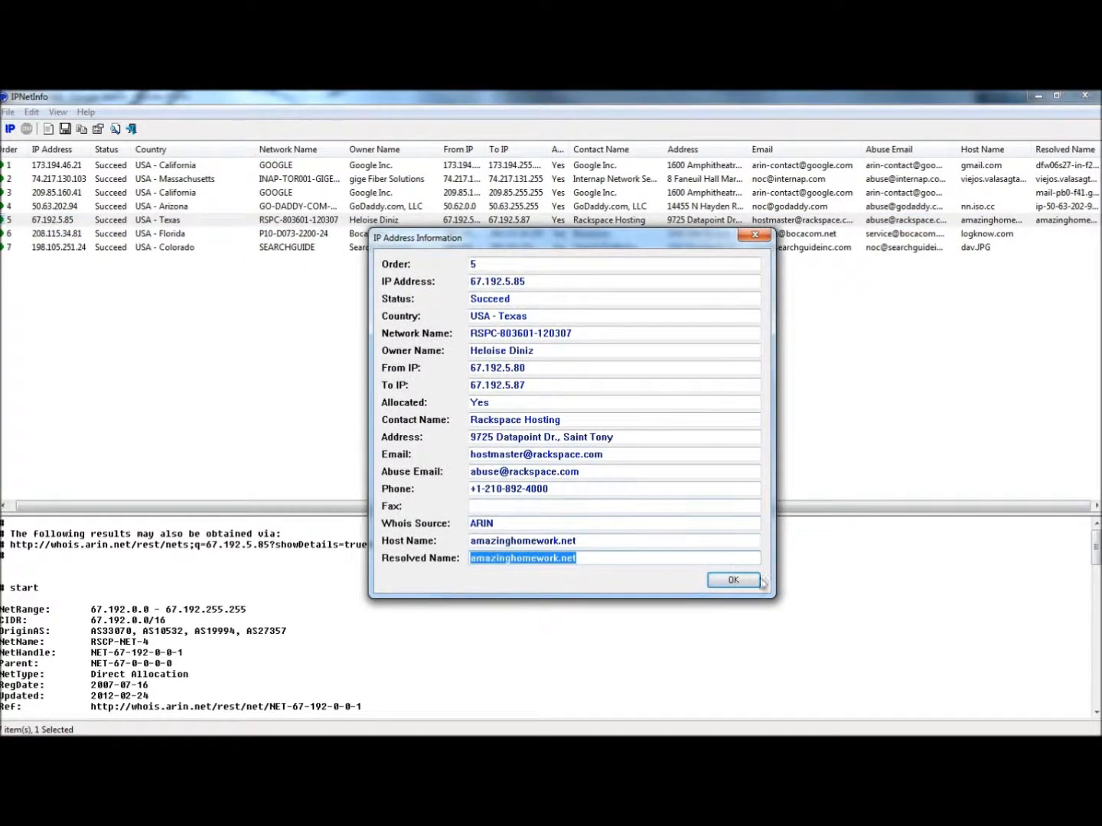
click(733, 580)
double_click(321, 233)
drag(532, 541, 466, 537)
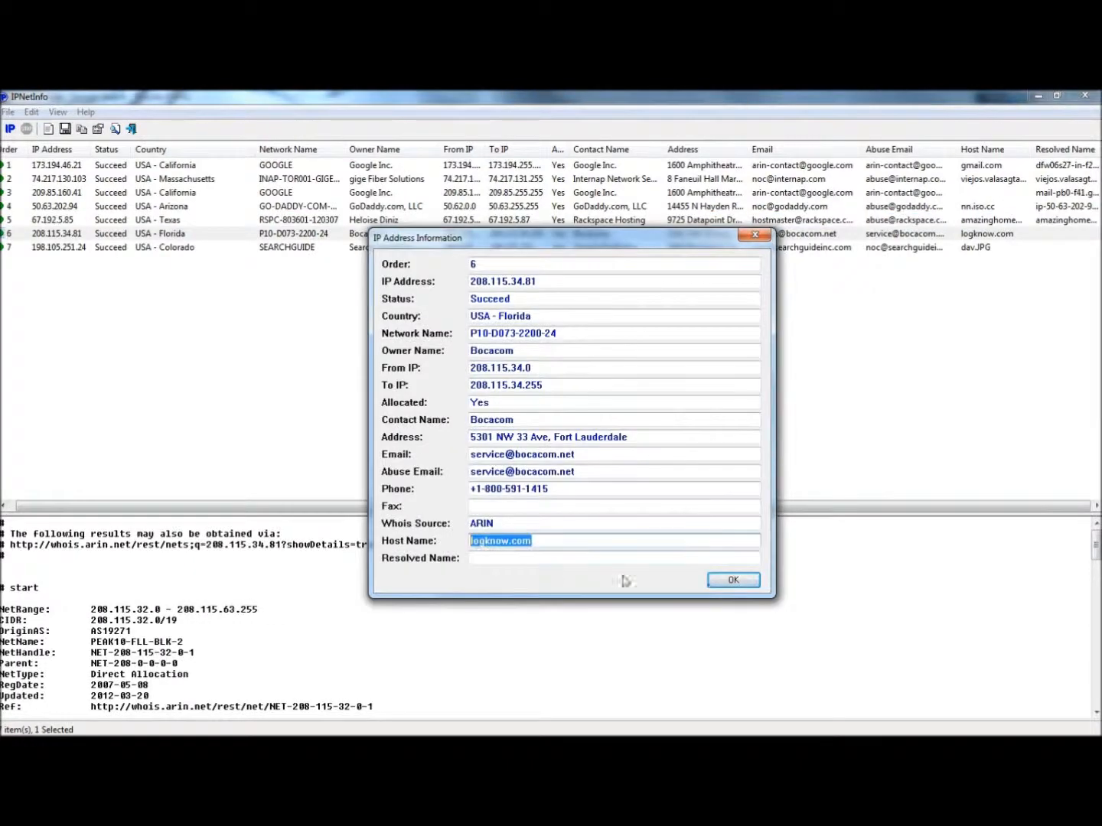
Close the Florida details, check the Colorado entry's host name and abuse contact in its detail window, and close that window.
click(730, 580)
double_click(370, 250)
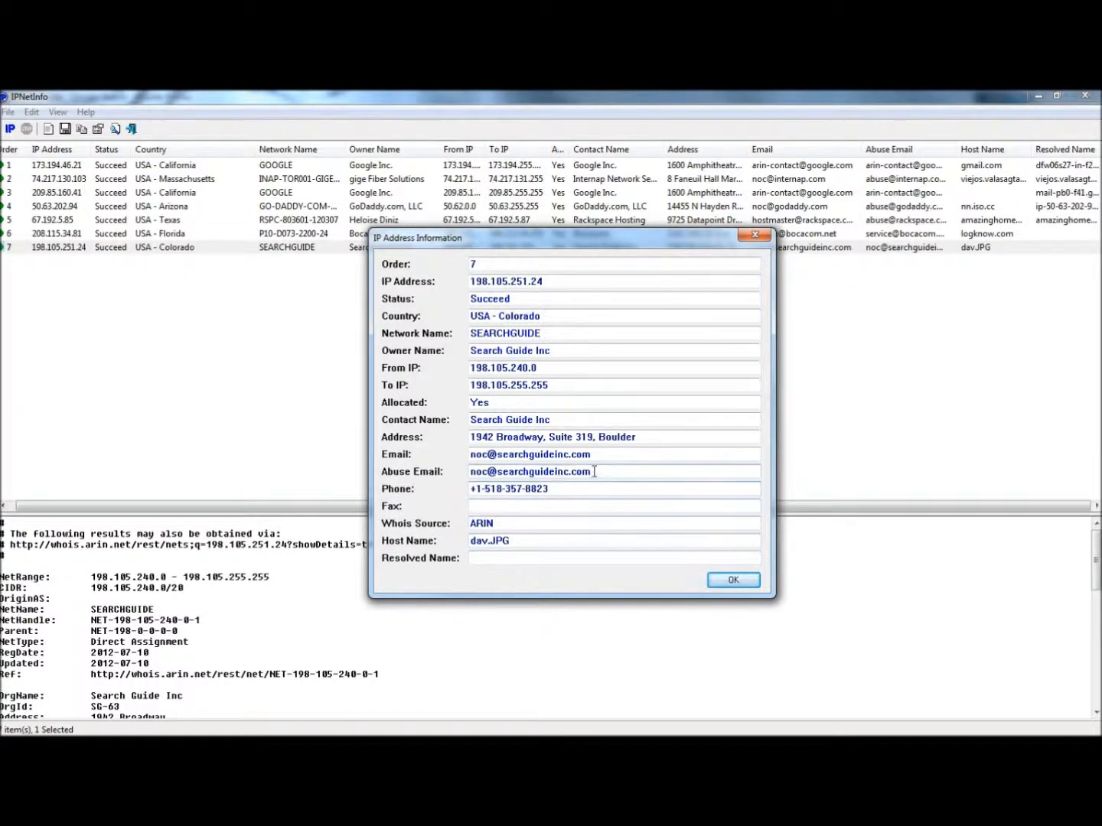
click(734, 580)
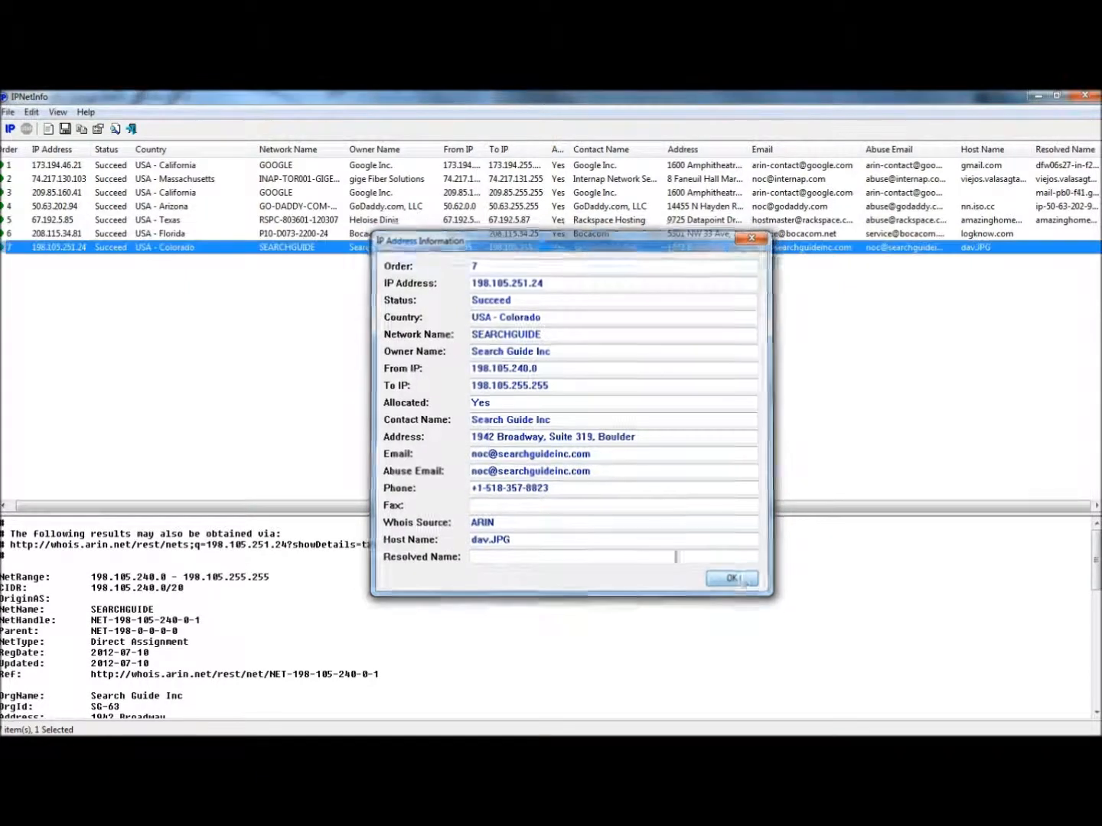
click(323, 341)
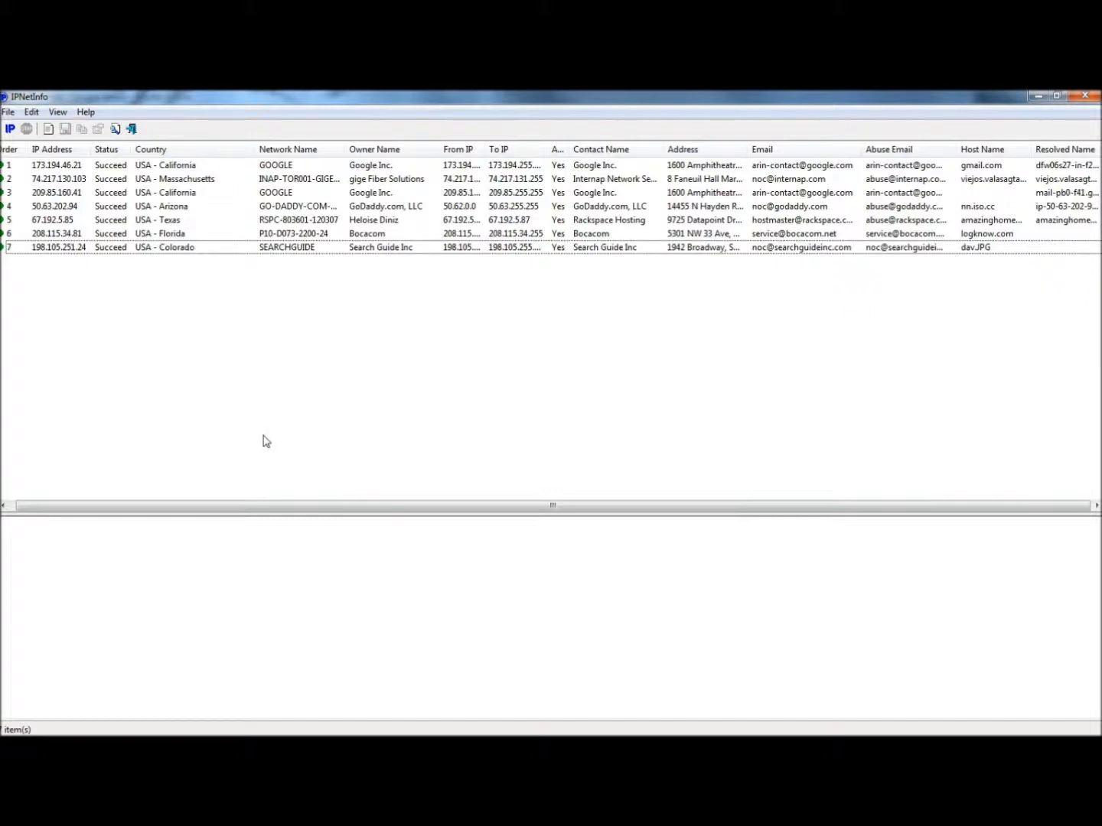
Check the host names of the Florida and Texas entries in the results list, and close IPNetInfo.
click(1001, 235)
click(999, 225)
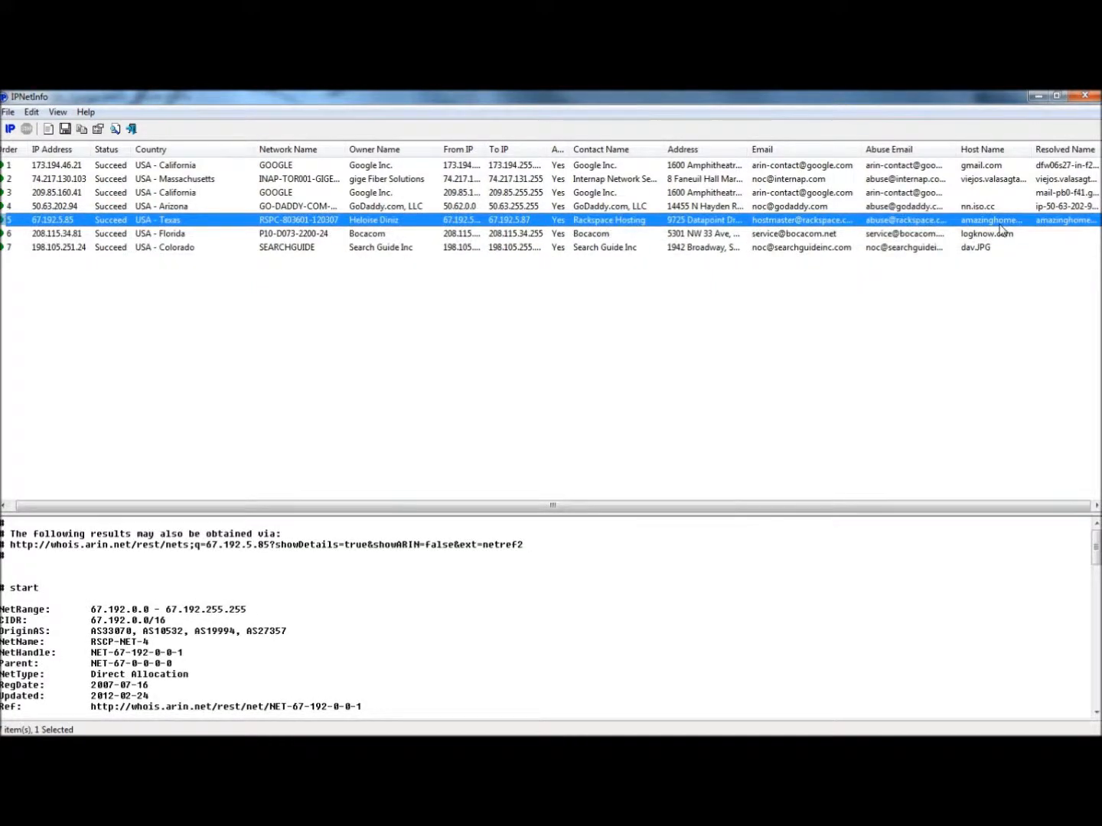
click(988, 237)
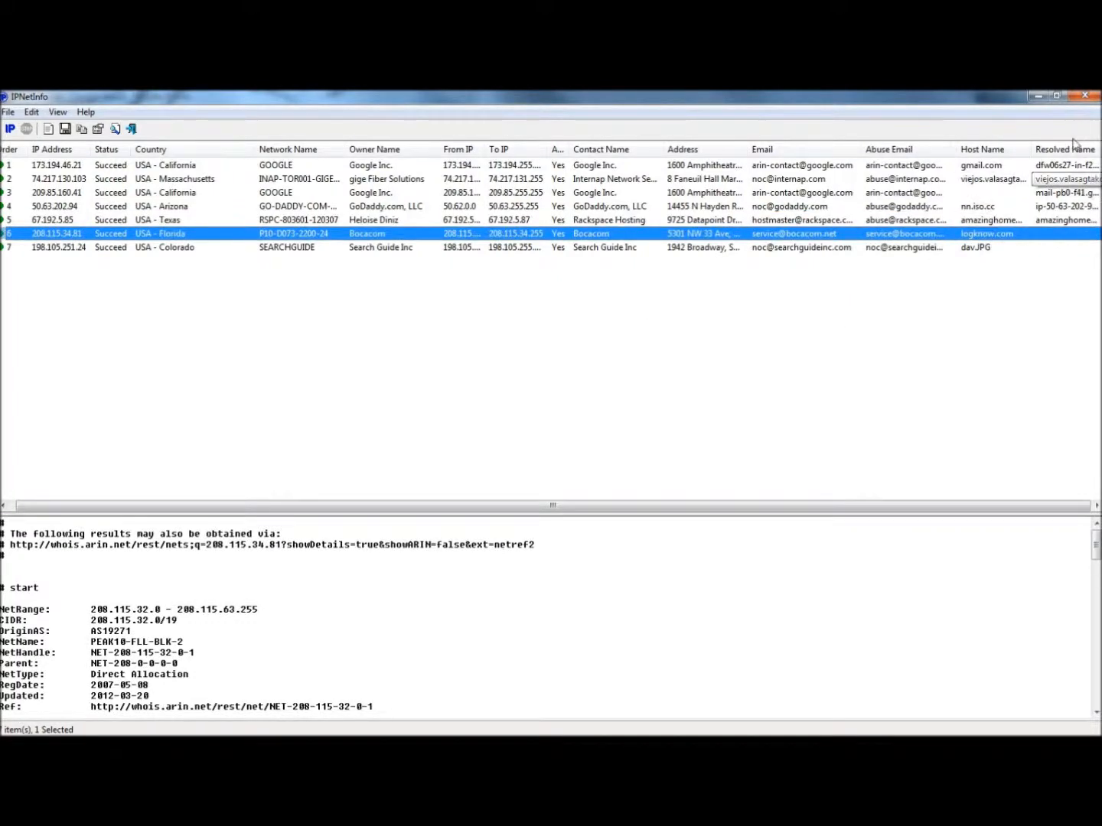
click(1085, 99)
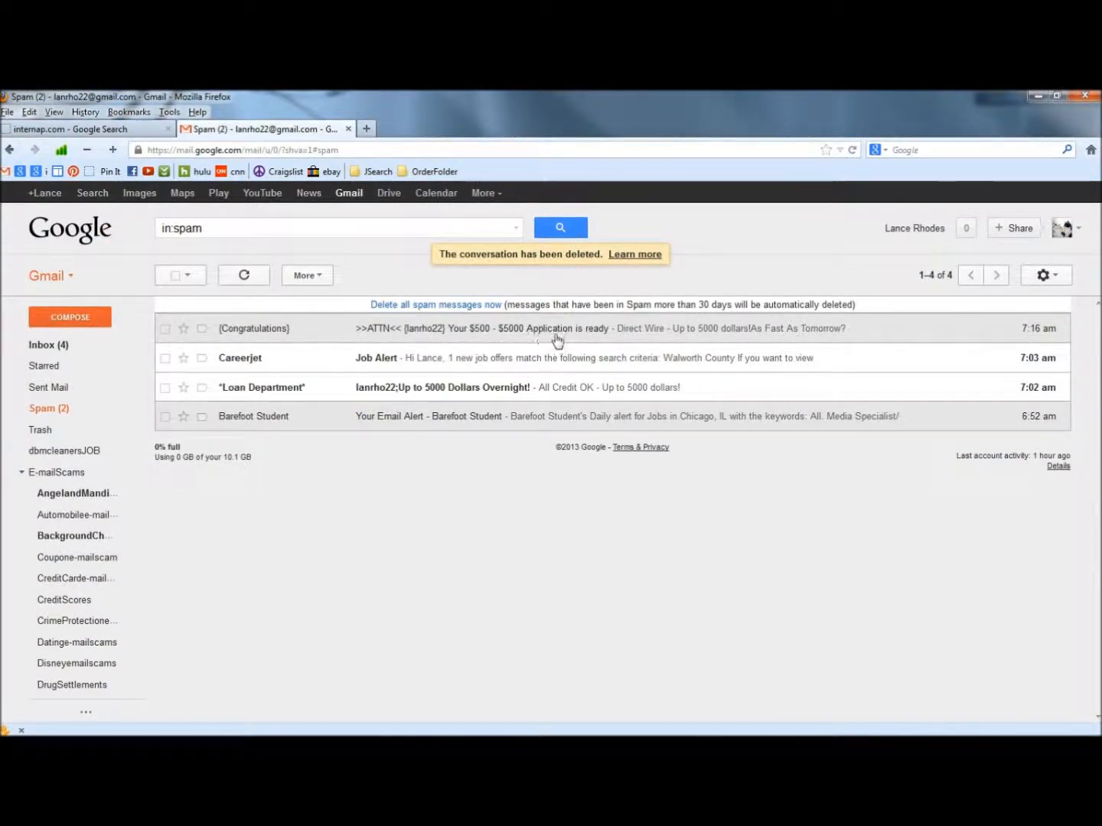
In Gmail's Spam folder, open the {Congratulations} message, show its original source, and copy the entire source text.
click(334, 336)
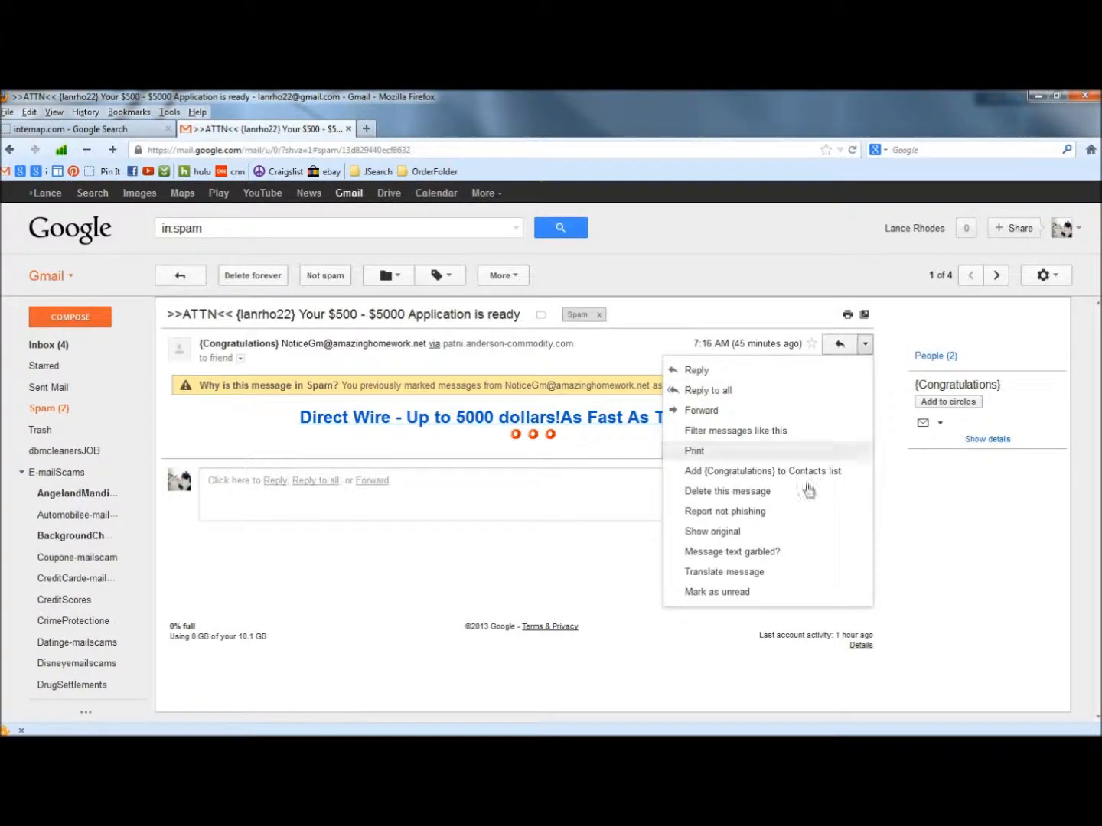
click(711, 533)
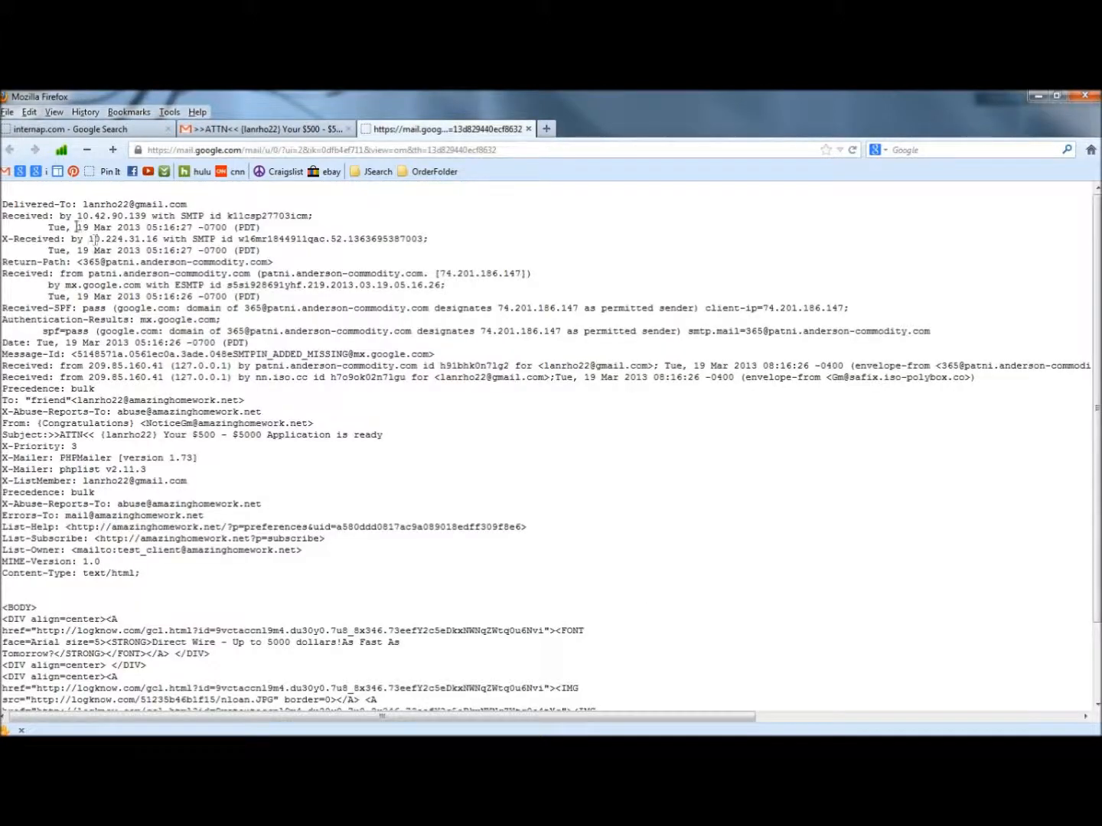
drag(4, 205, 6, 708)
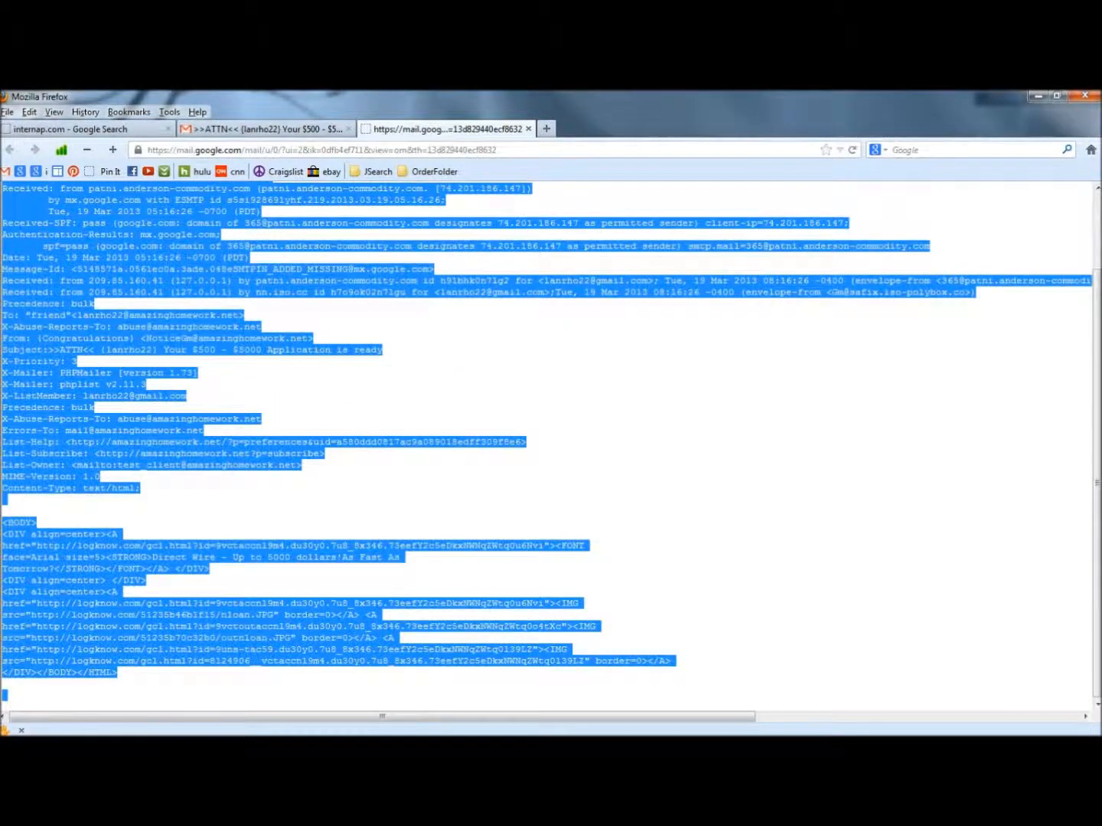
right_click(90, 222)
click(115, 233)
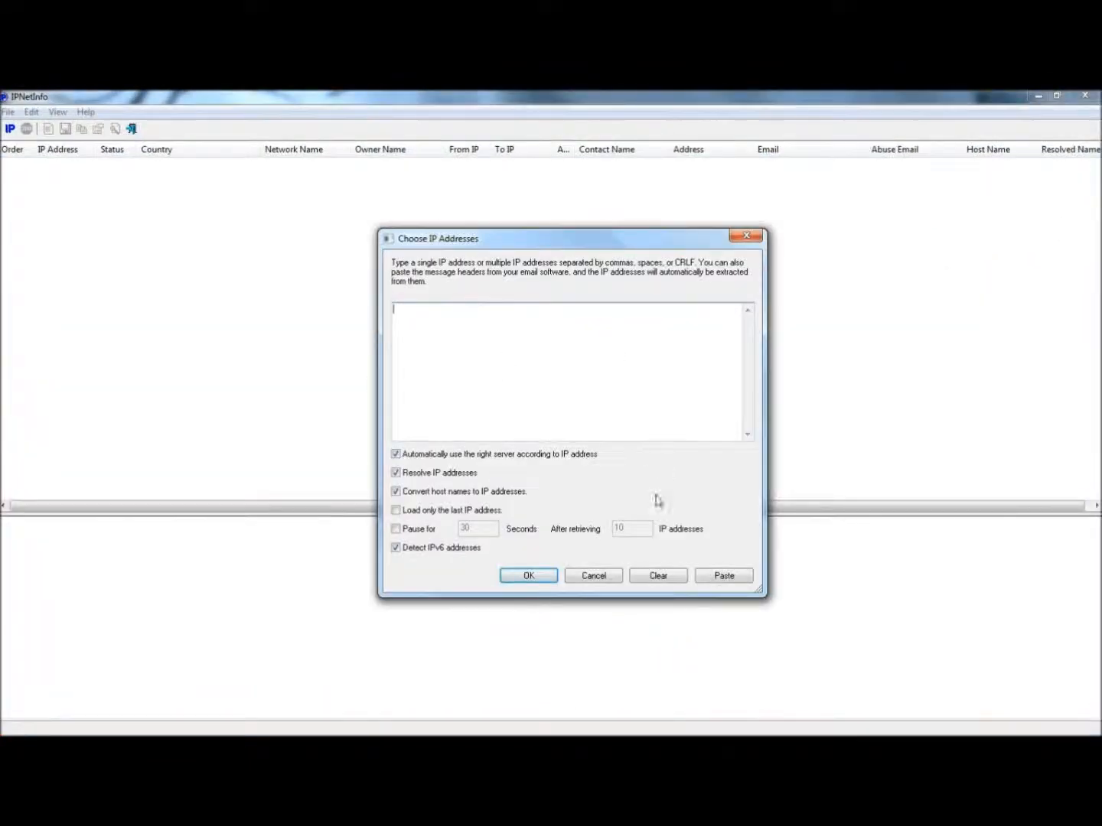
In IPNetInfo, paste the copied message source, run the IP address lookup, and check the Texas and Florida entries.
click(731, 581)
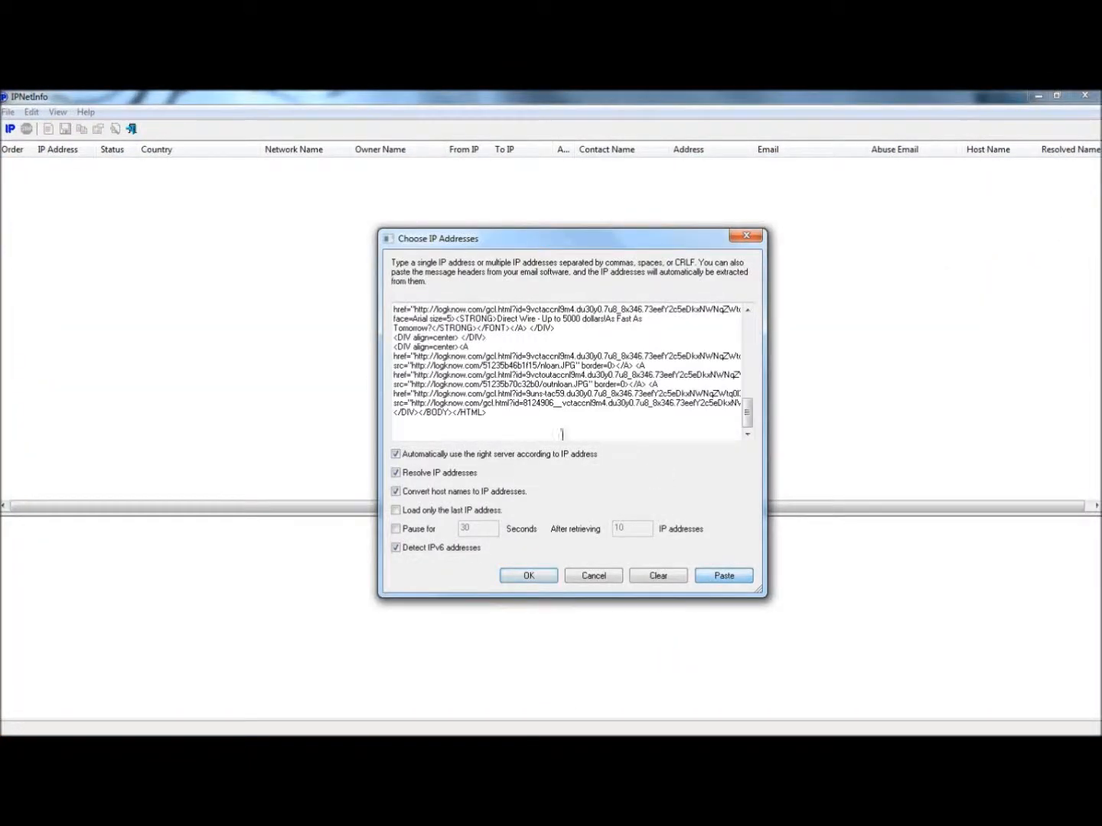
click(524, 577)
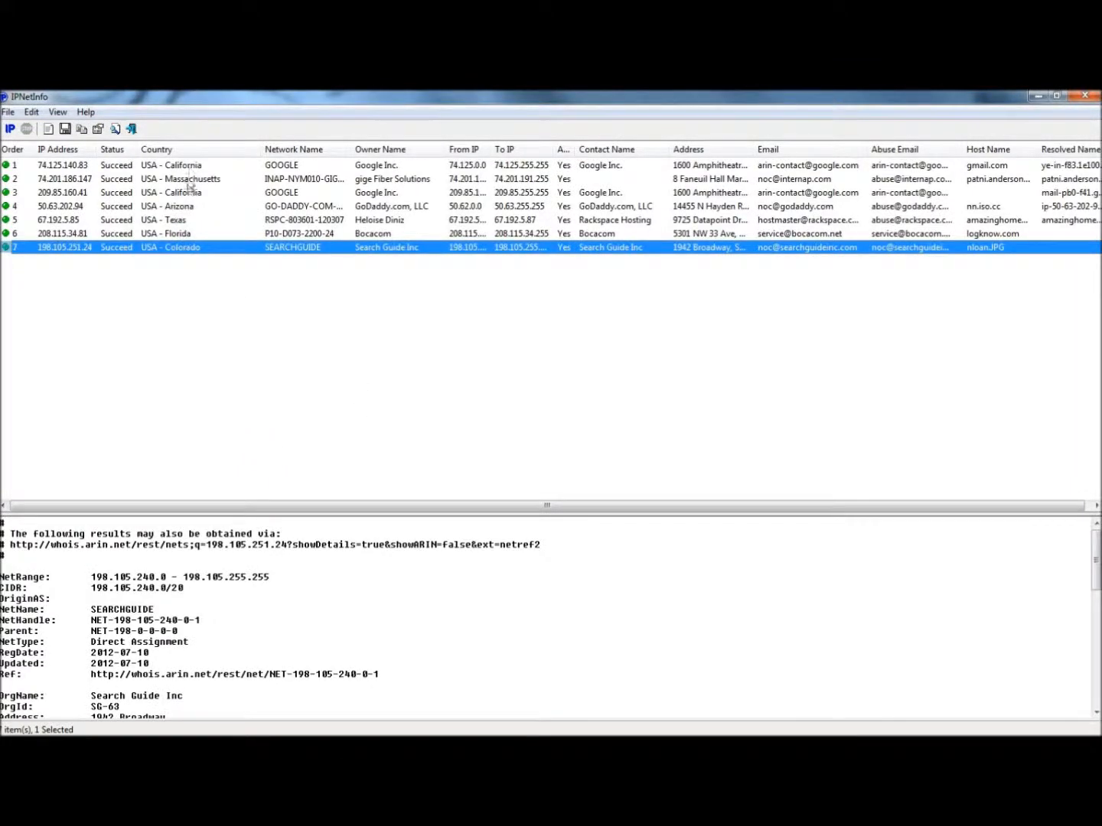
click(974, 222)
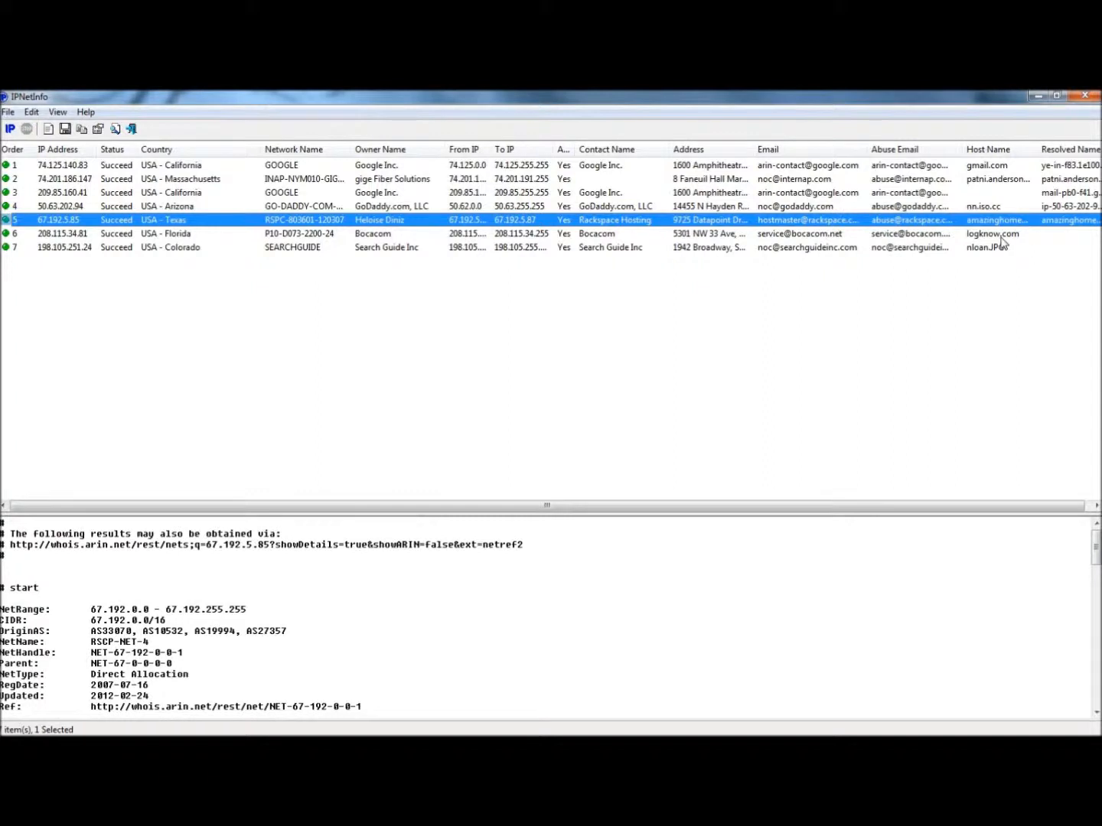
click(1004, 235)
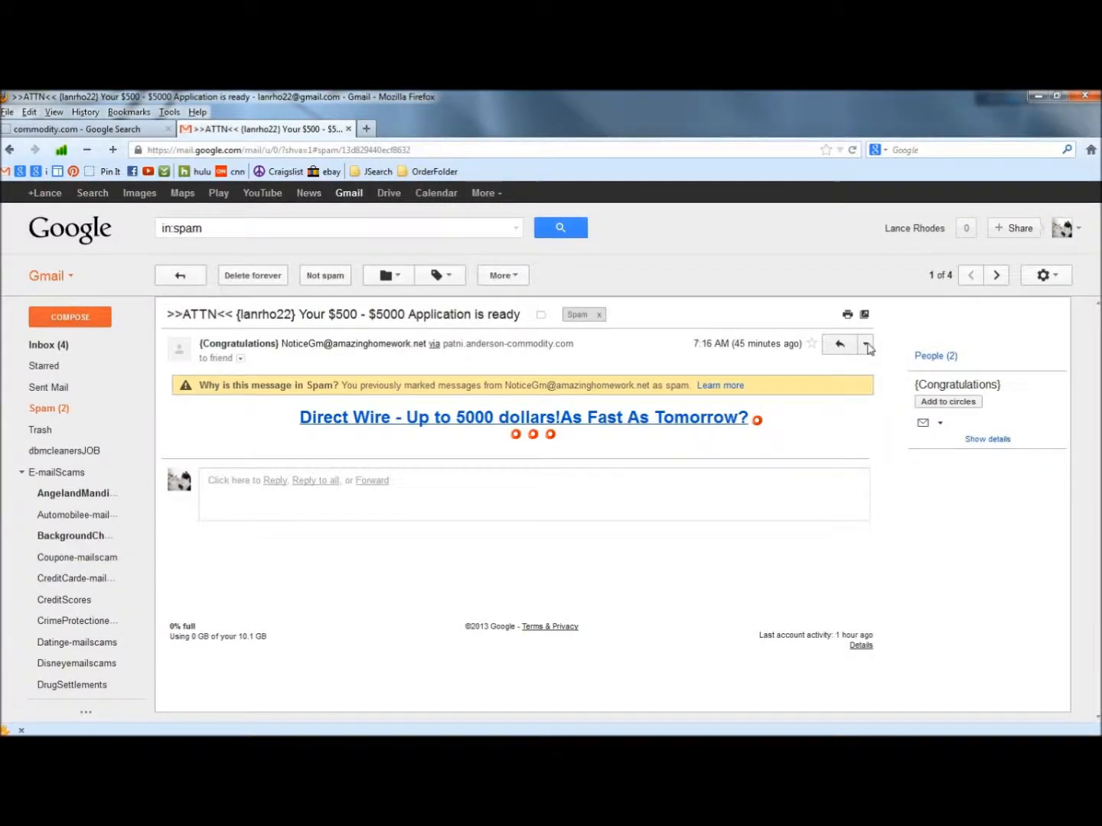
Back in Gmail, delete the open {Congratulations} loan message forever.
click(867, 346)
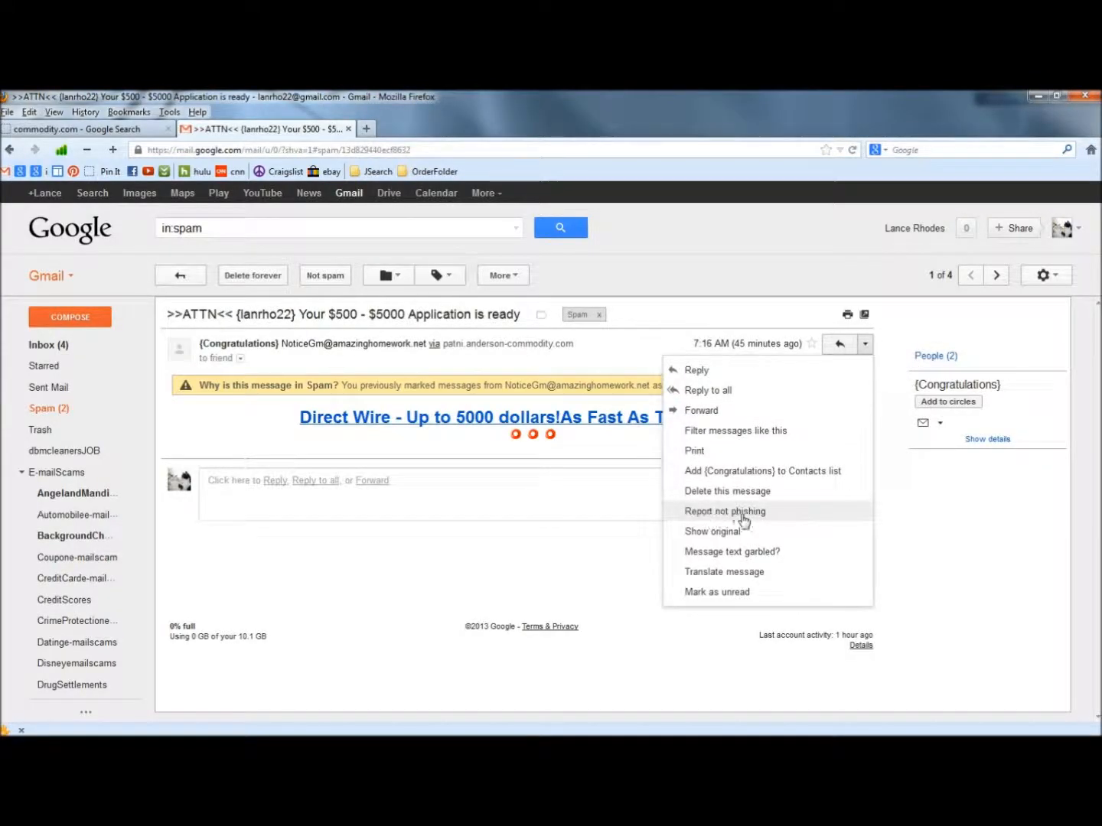
click(441, 449)
click(264, 279)
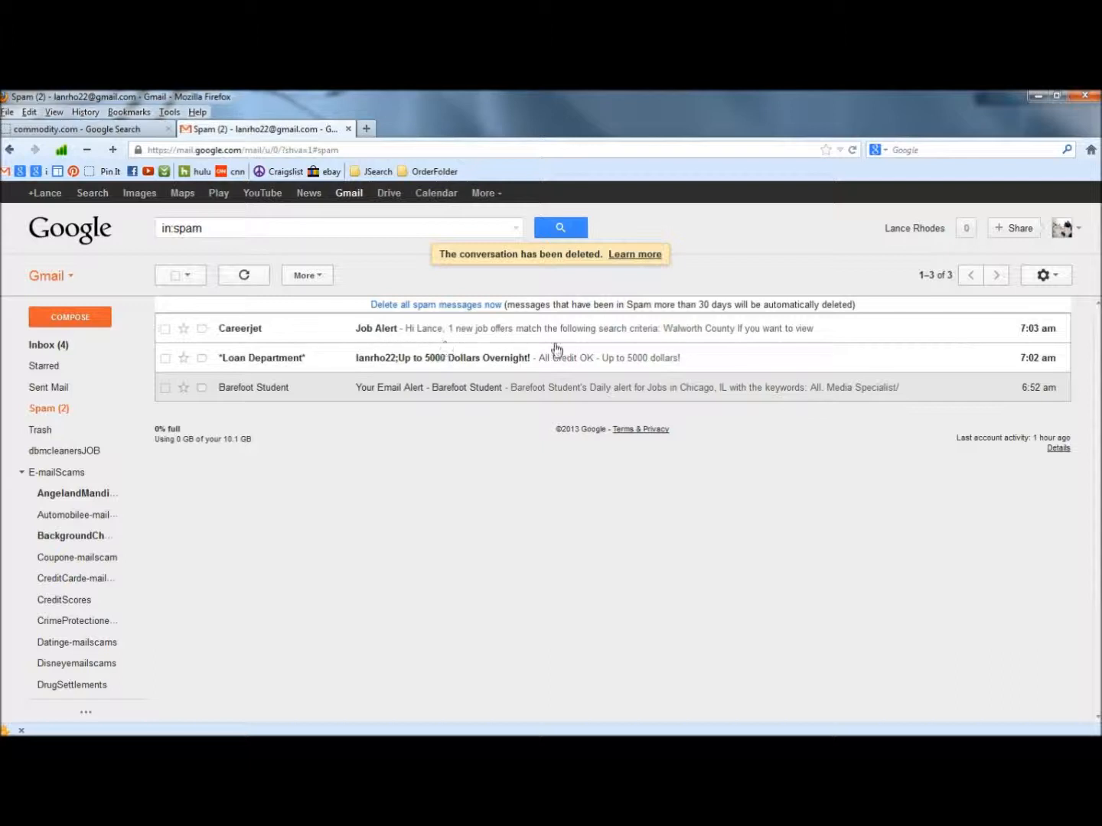
Open the Careerjet Job Alert message in Spam and read through its text and links.
click(326, 326)
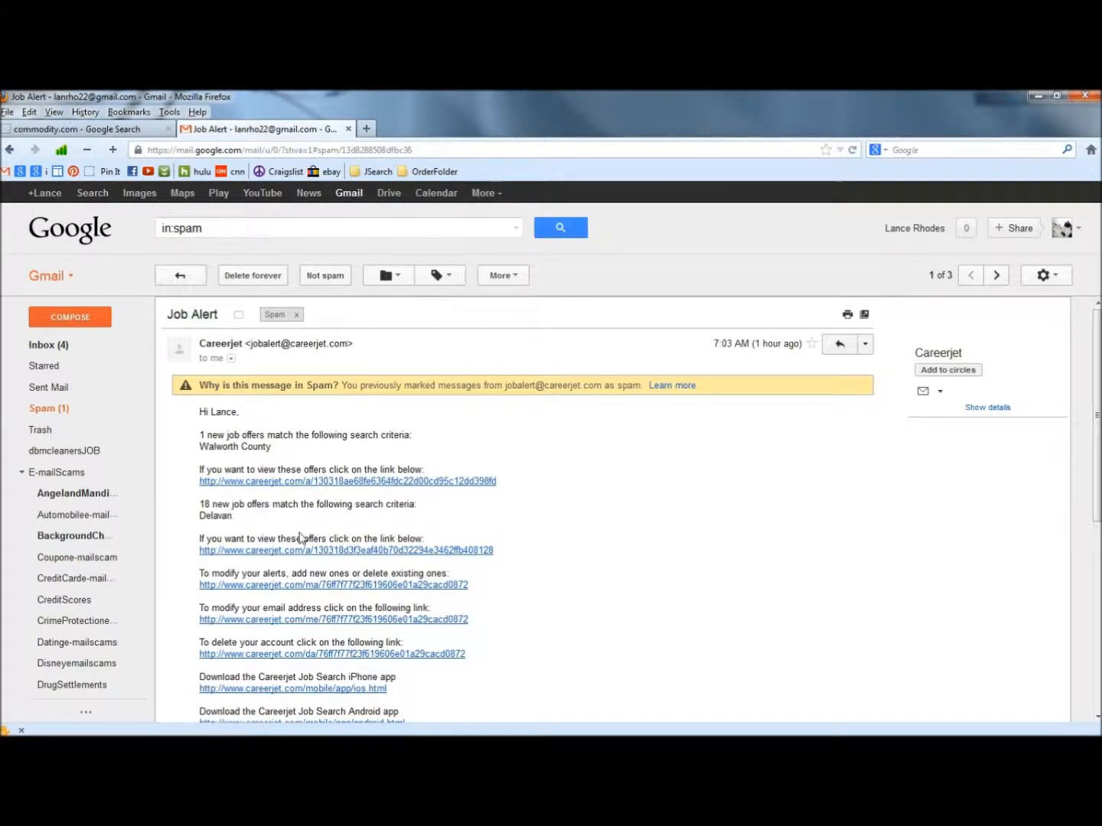
scroll(293, 535, down, 3)
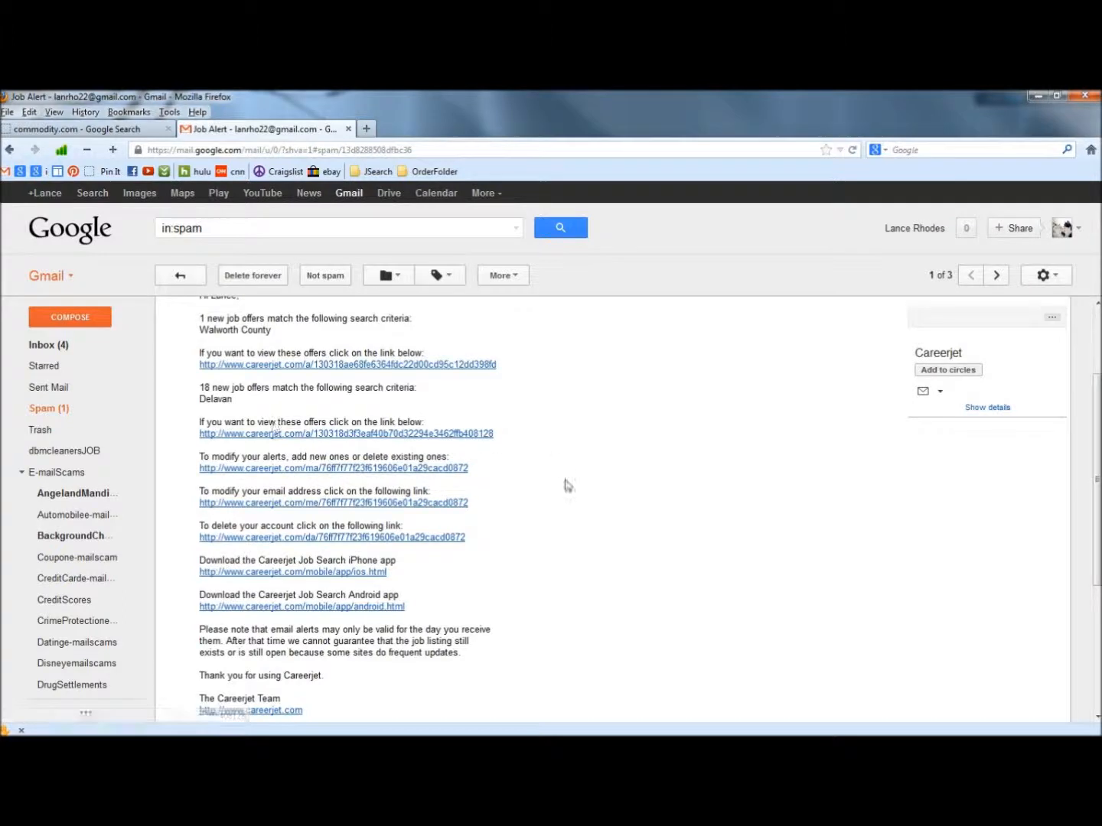
scroll(569, 486, down, 1)
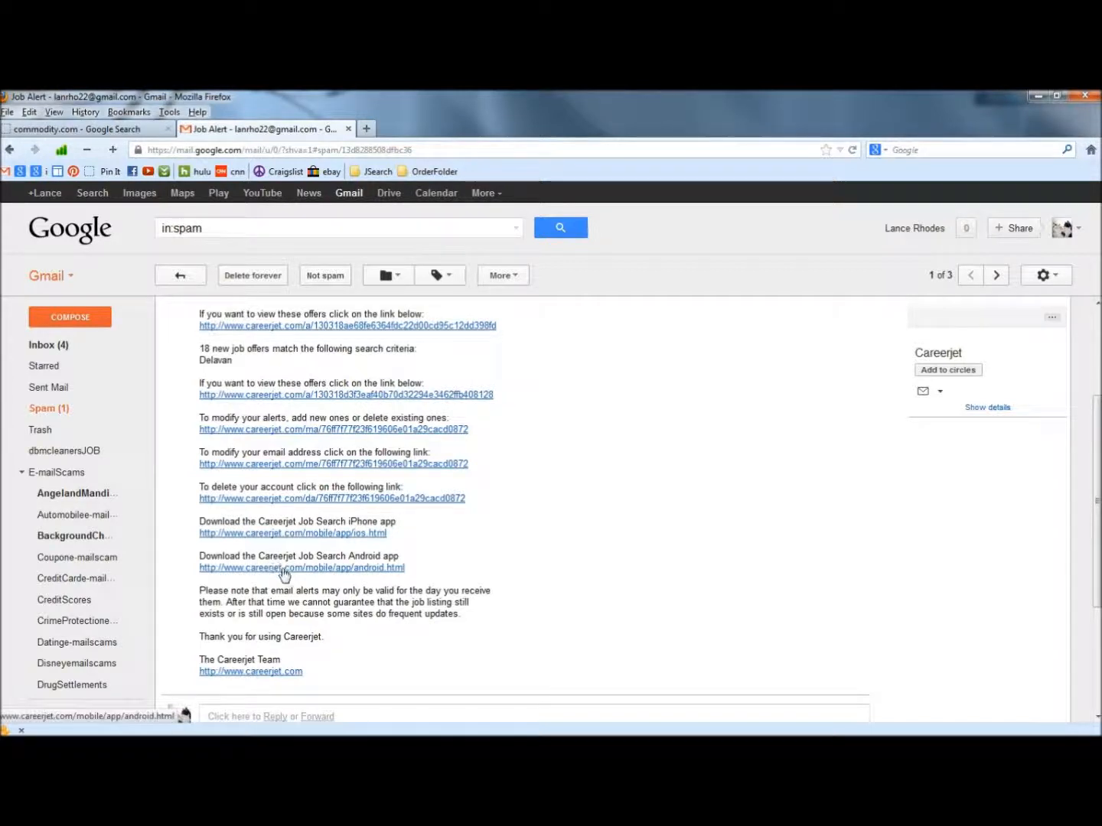
scroll(646, 508, up, 4)
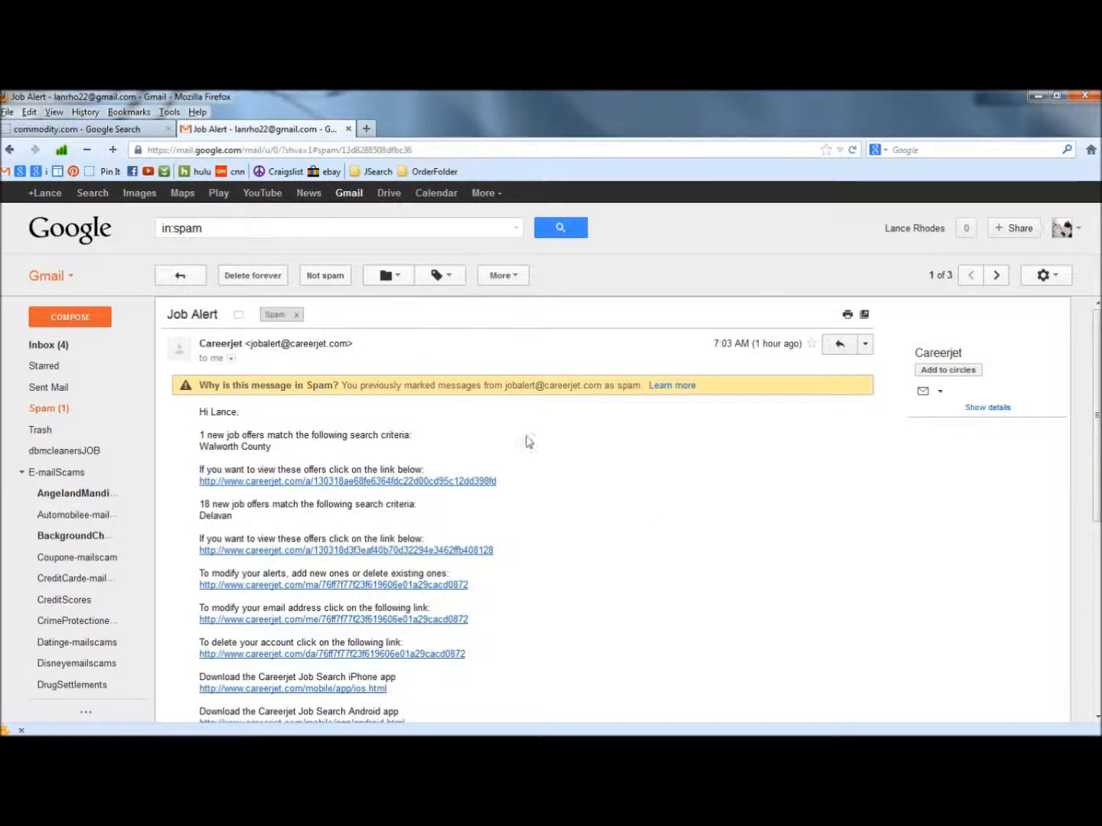
Show the original source of the Careerjet Job Alert message and copy the entire source text.
click(865, 343)
click(728, 511)
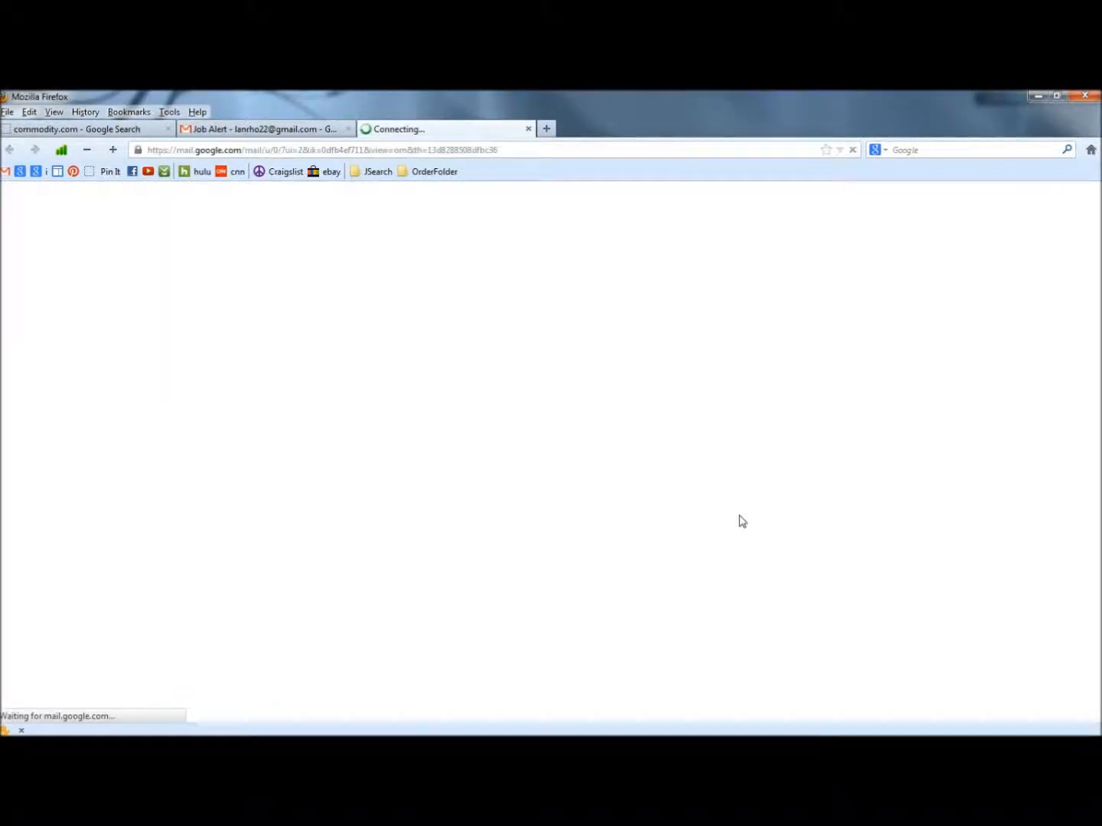
drag(4, 208, 383, 711)
right_click(108, 397)
click(138, 411)
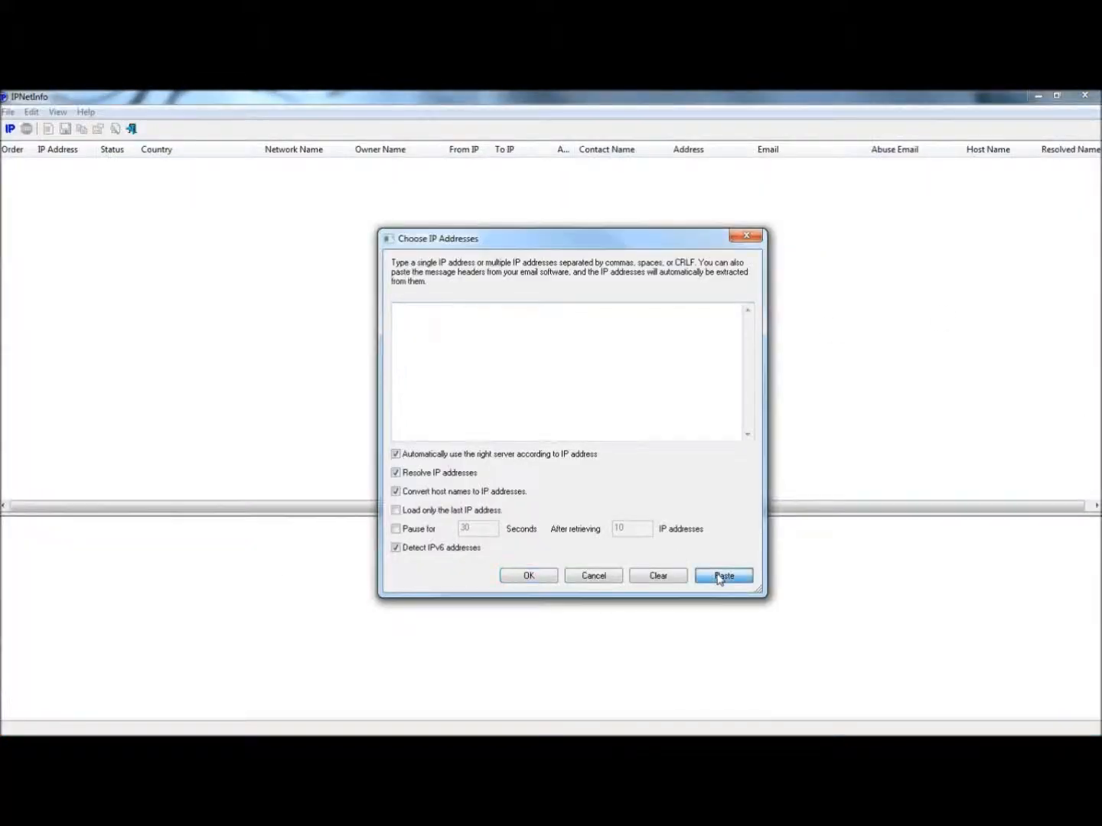
In IPNetInfo, look up the IP addresses in the pasted Job Alert source, and review the California and France entries.
click(723, 575)
click(528, 577)
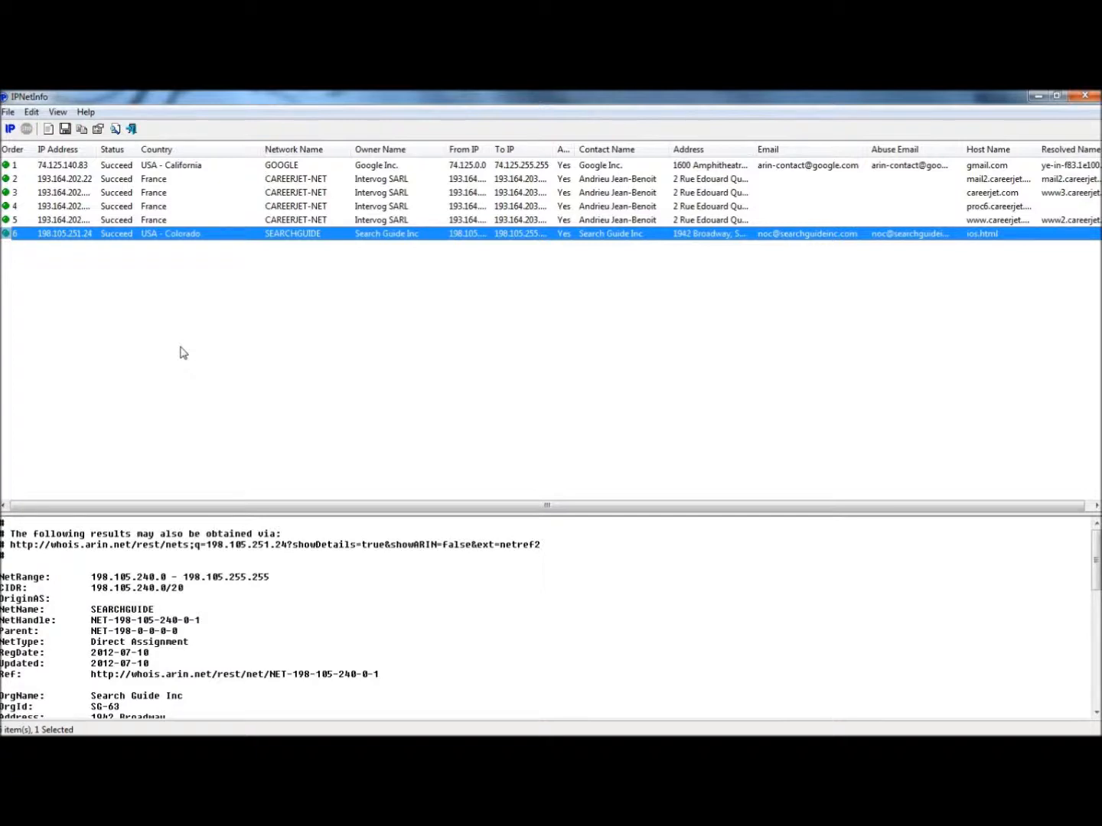
click(194, 166)
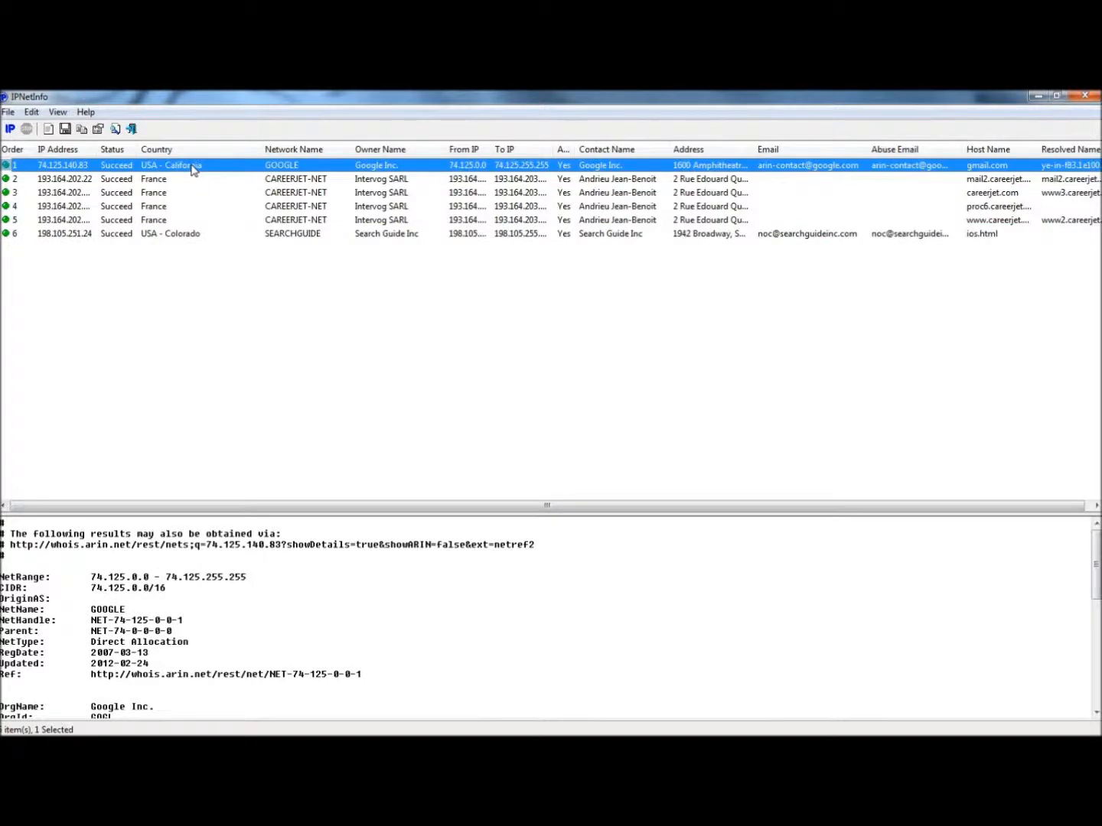
click(156, 182)
click(160, 194)
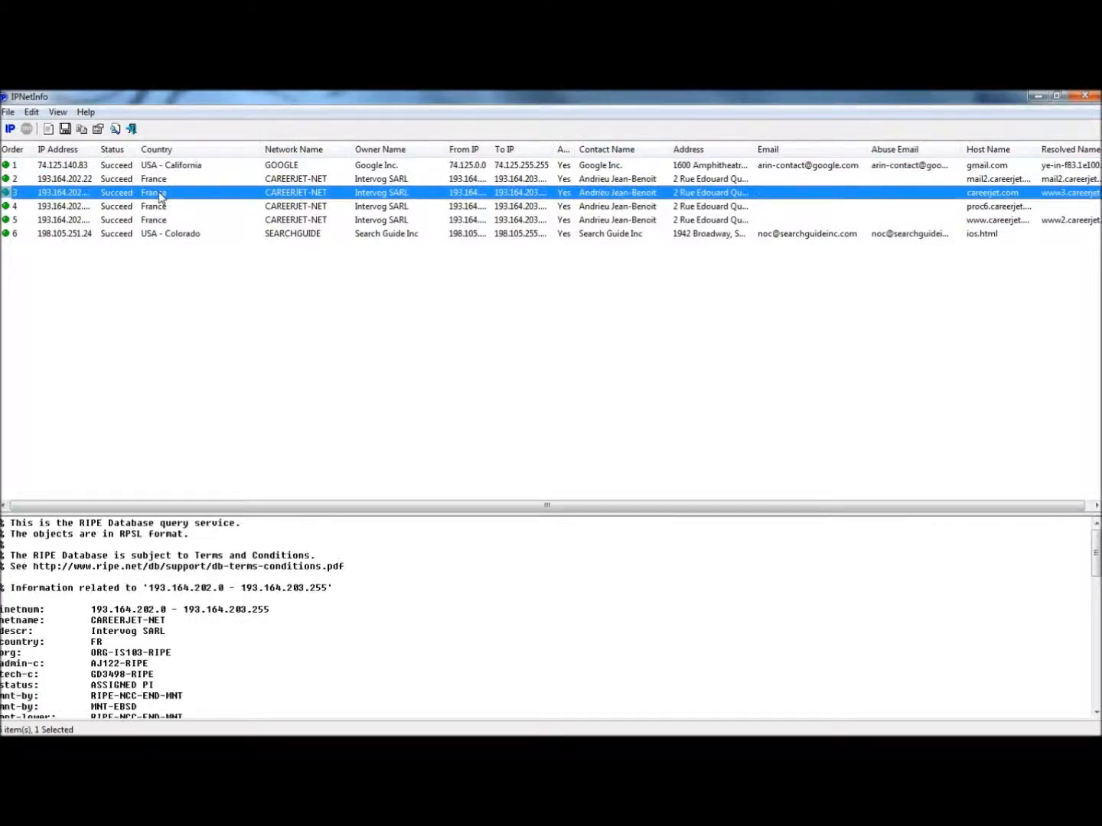
click(162, 206)
click(161, 220)
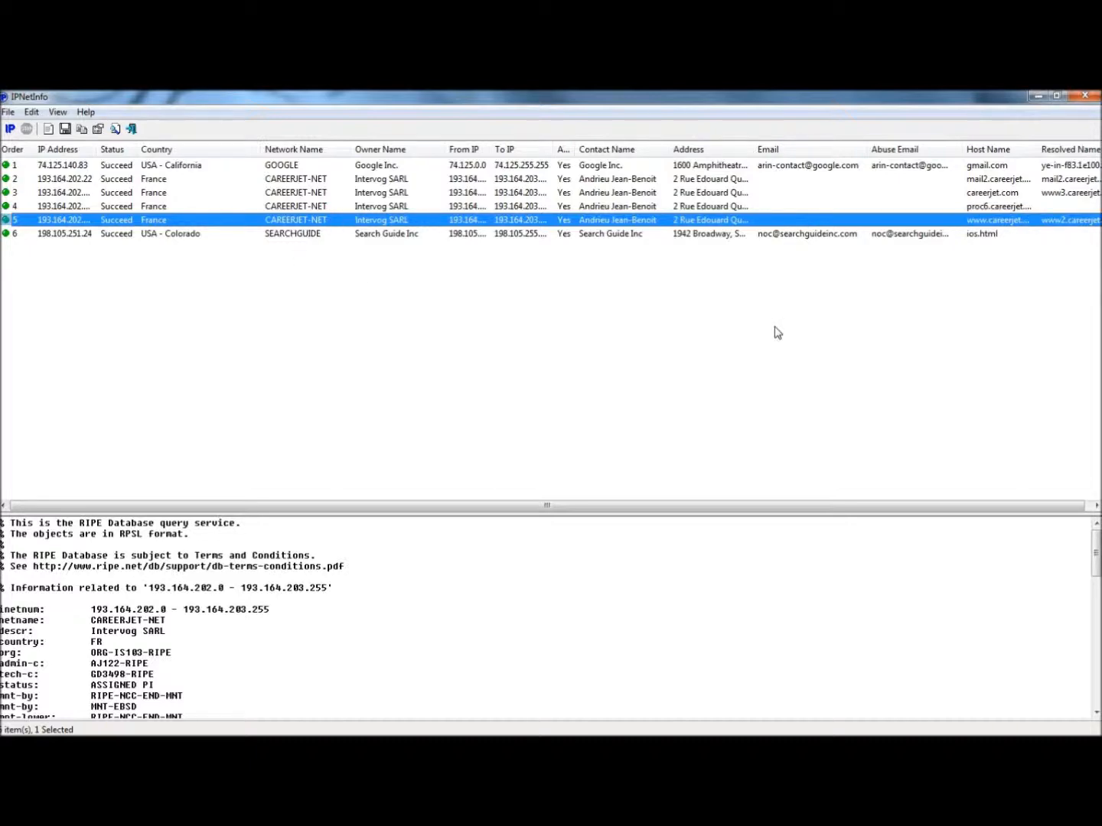
click(1038, 96)
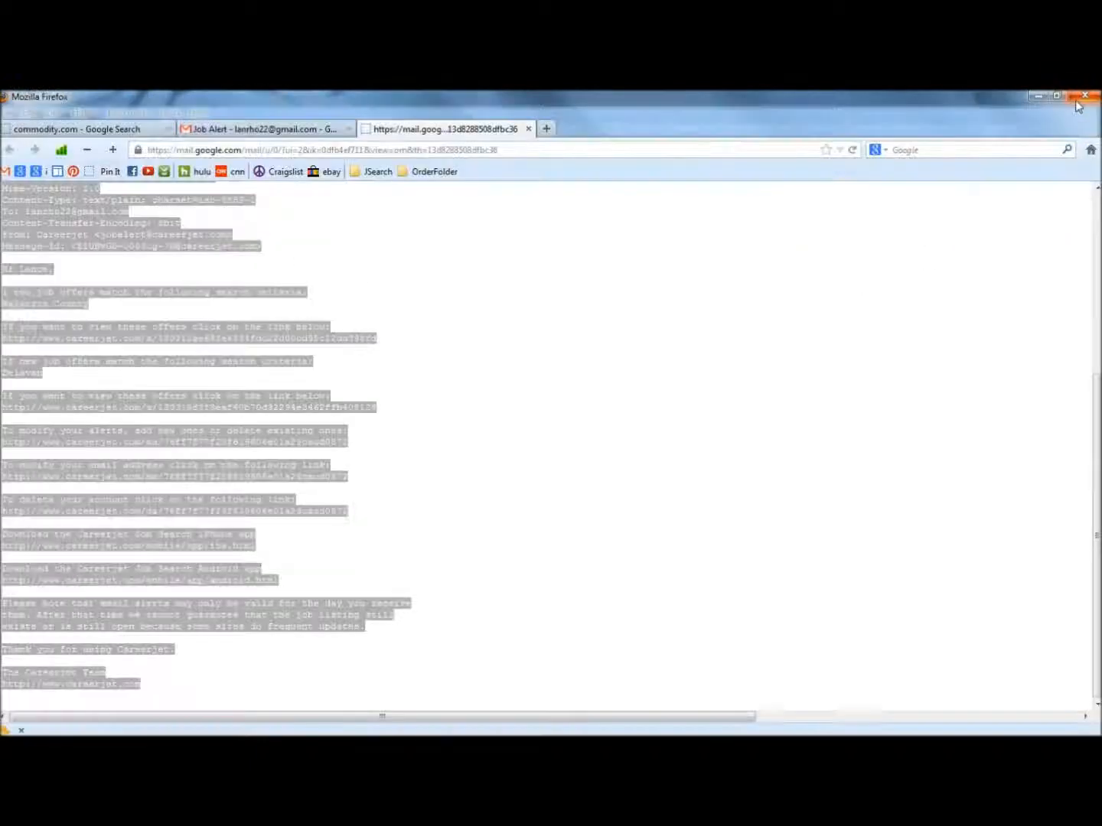
In Gmail, report the Careerjet Job Alert message as phishing and delete it forever from Spam.
click(867, 346)
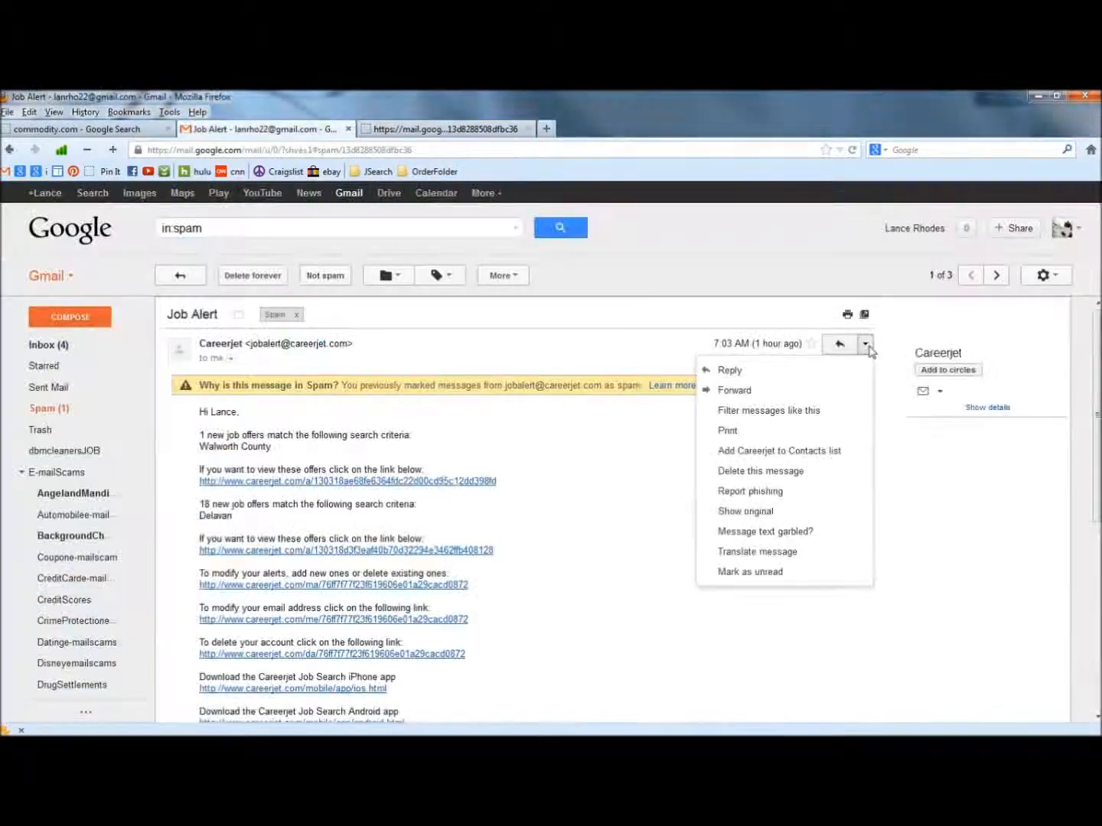
click(750, 491)
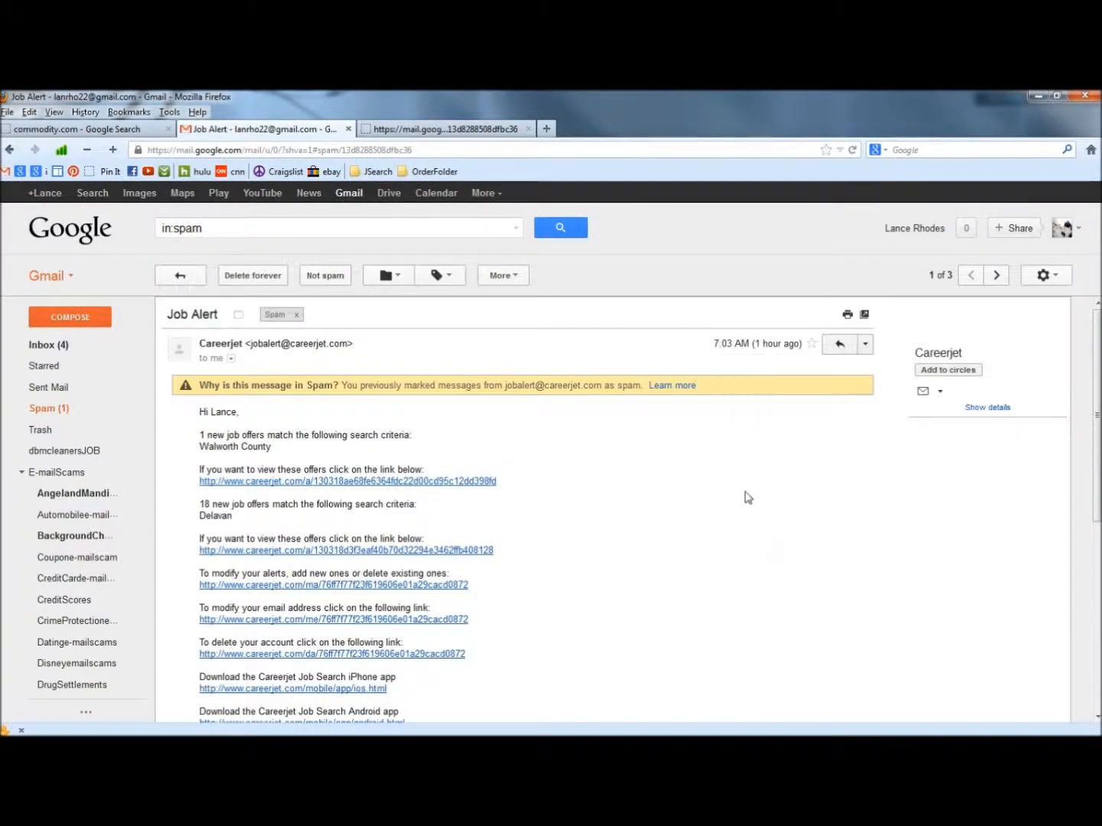
click(447, 539)
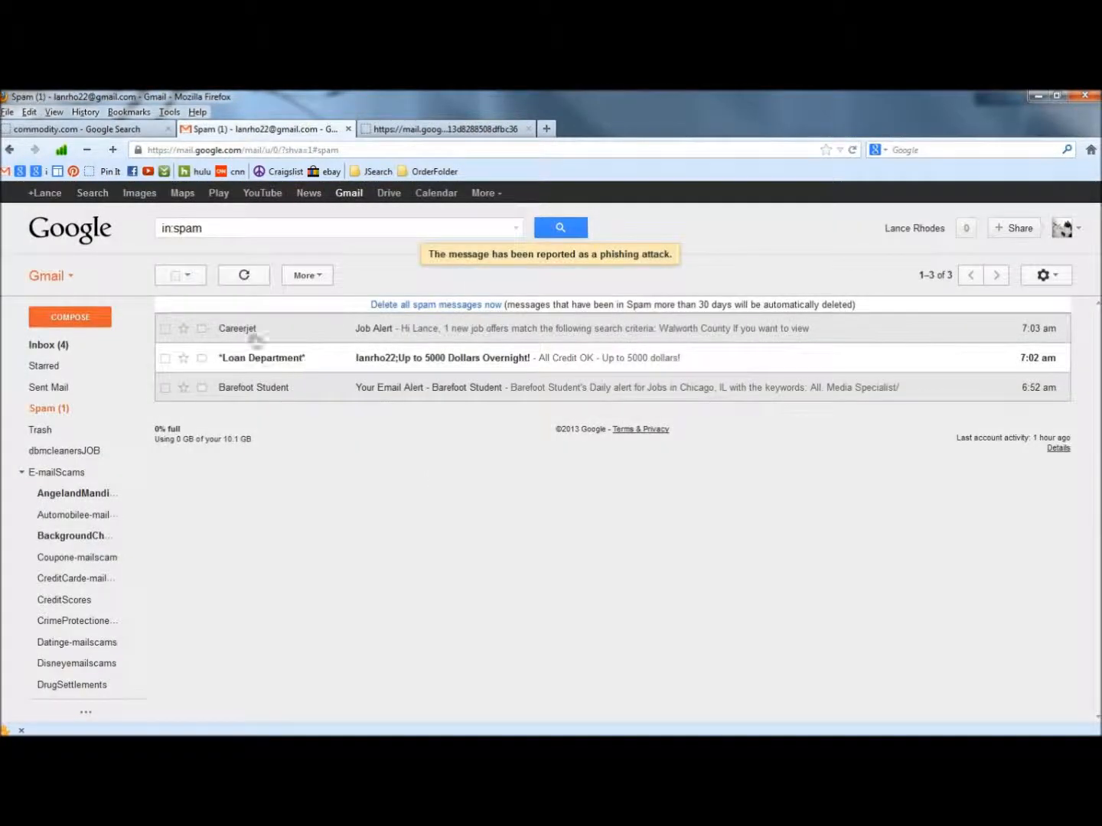
click(165, 328)
click(243, 277)
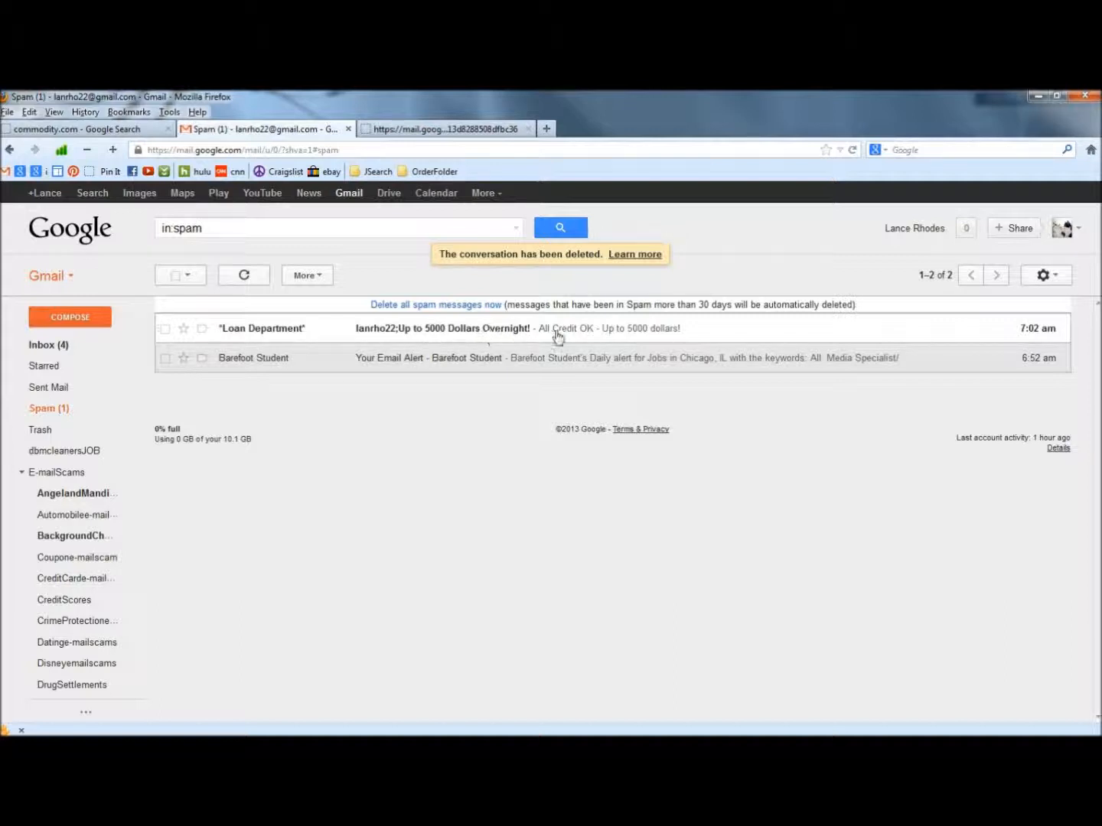
Open the Loan Department message about up to 5000 dollars in Spam and inspect the estatefolk.net domain of its sender.
click(333, 334)
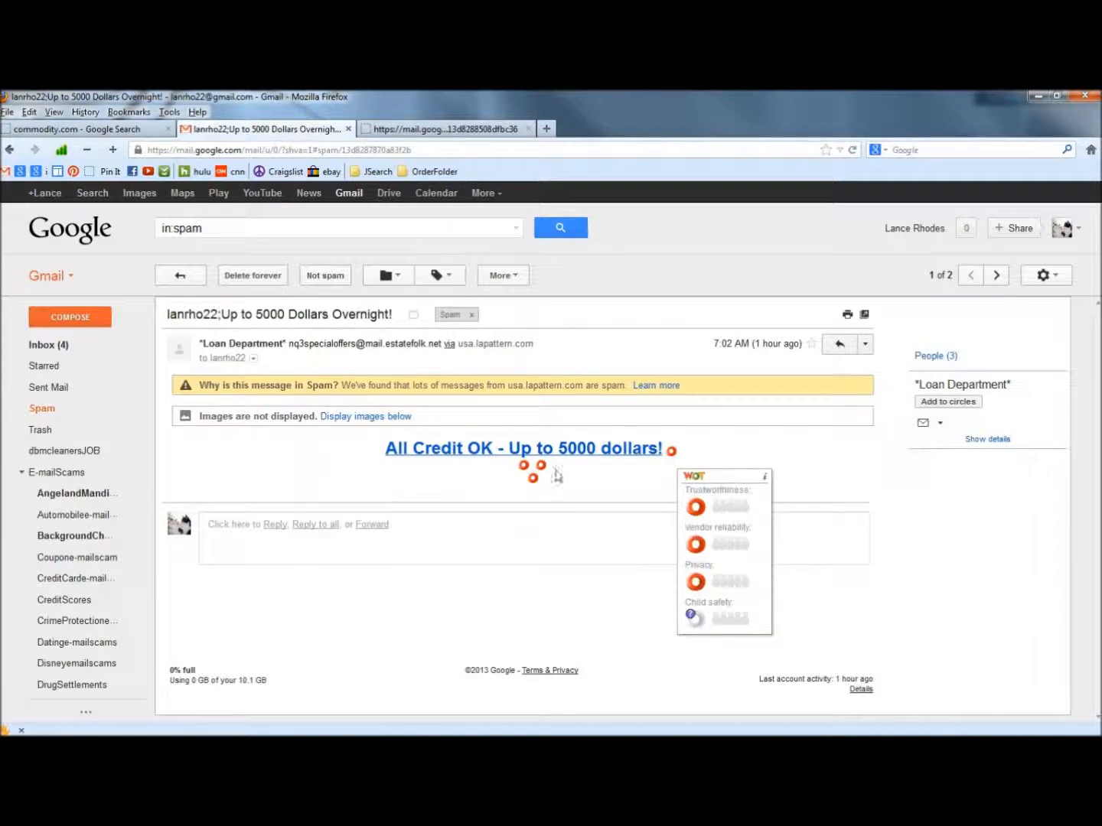
drag(385, 344, 445, 356)
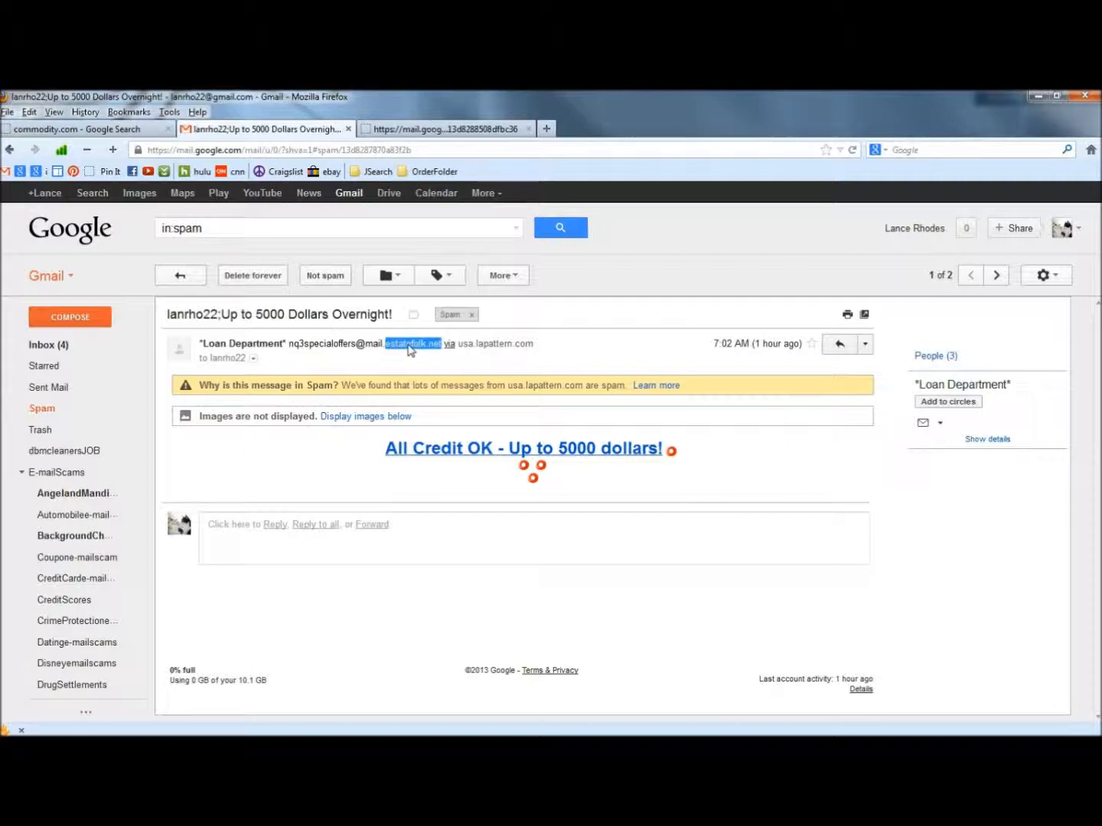
click(441, 366)
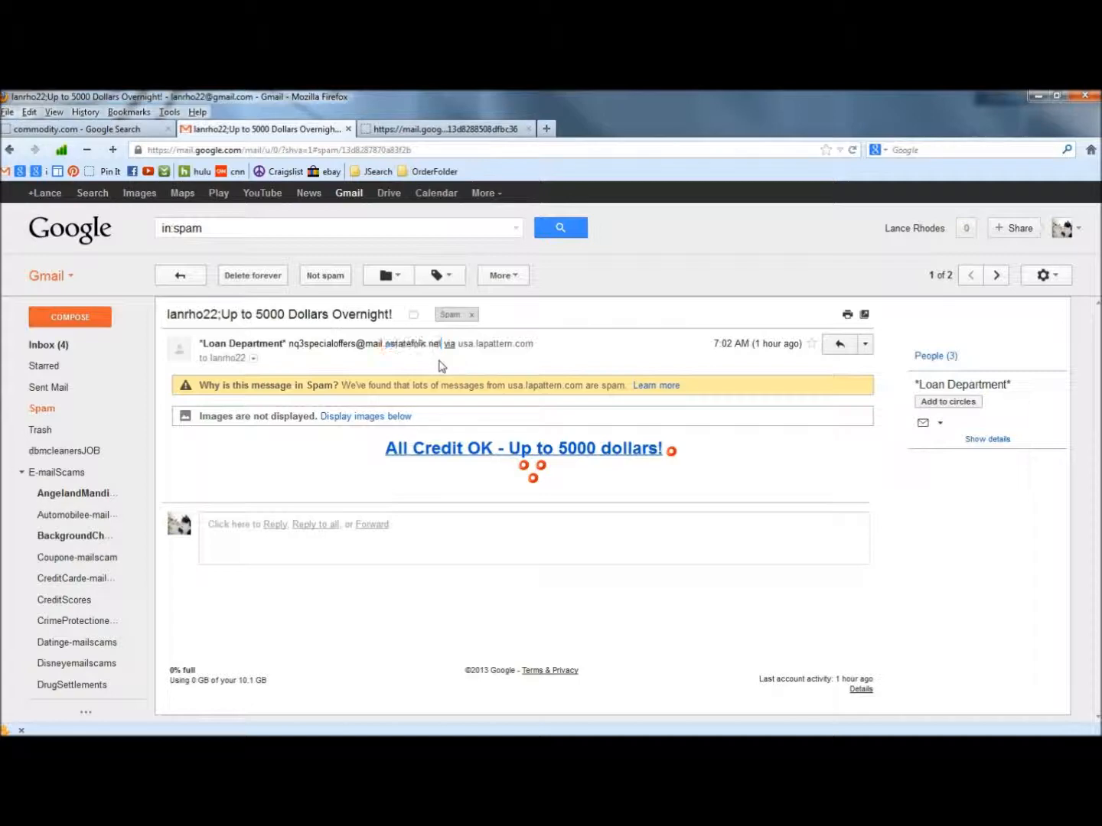
Show the original source of the Loan Department message and copy the entire source text.
click(864, 343)
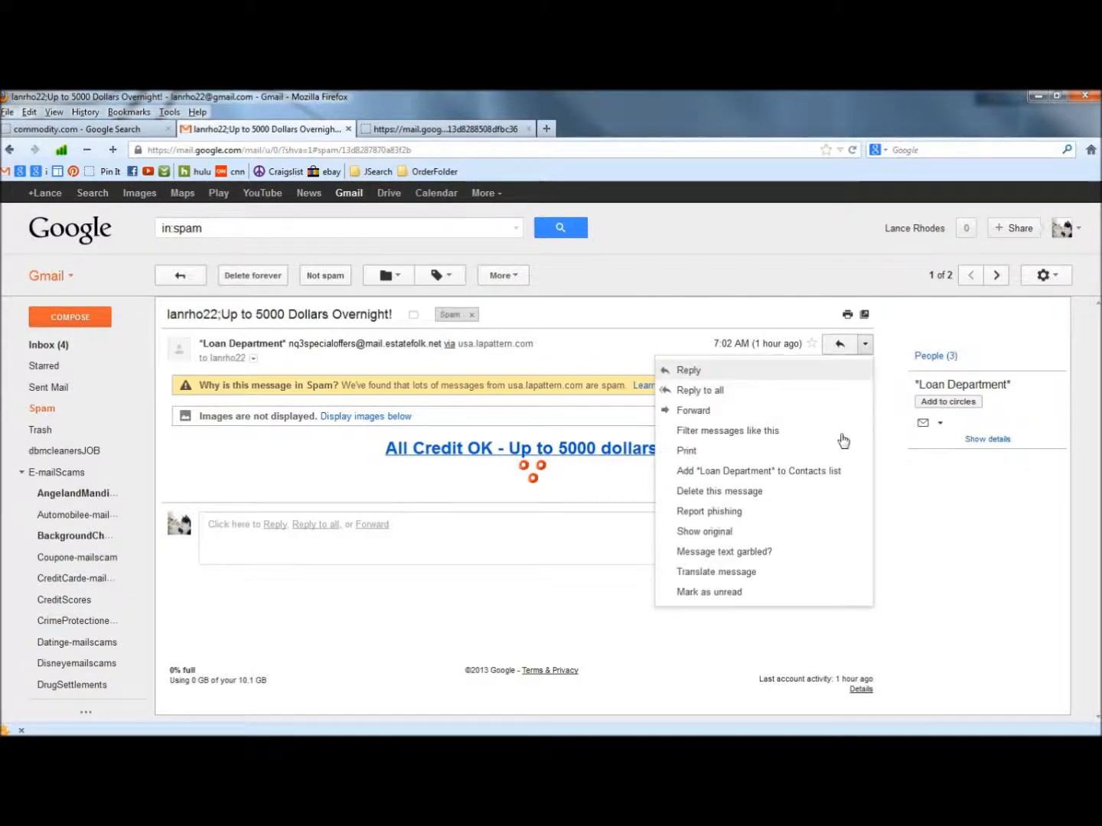
click(711, 531)
drag(3, 204, 230, 685)
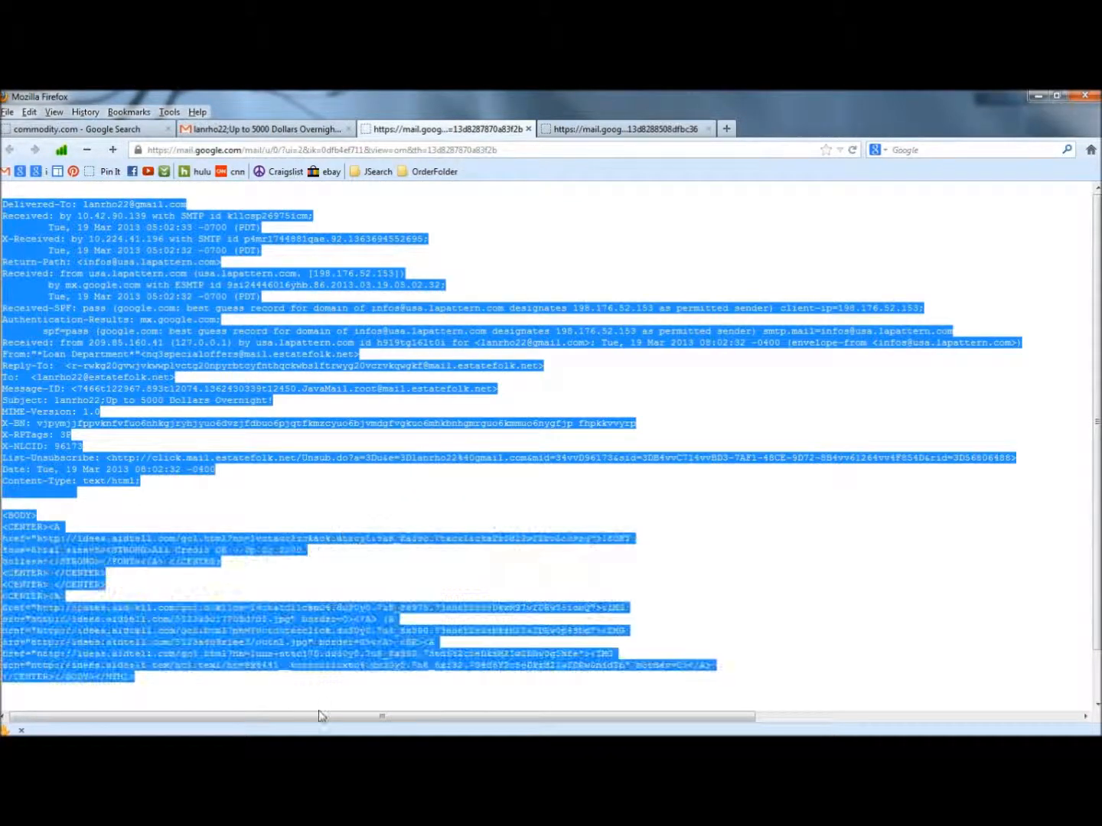
right_click(114, 250)
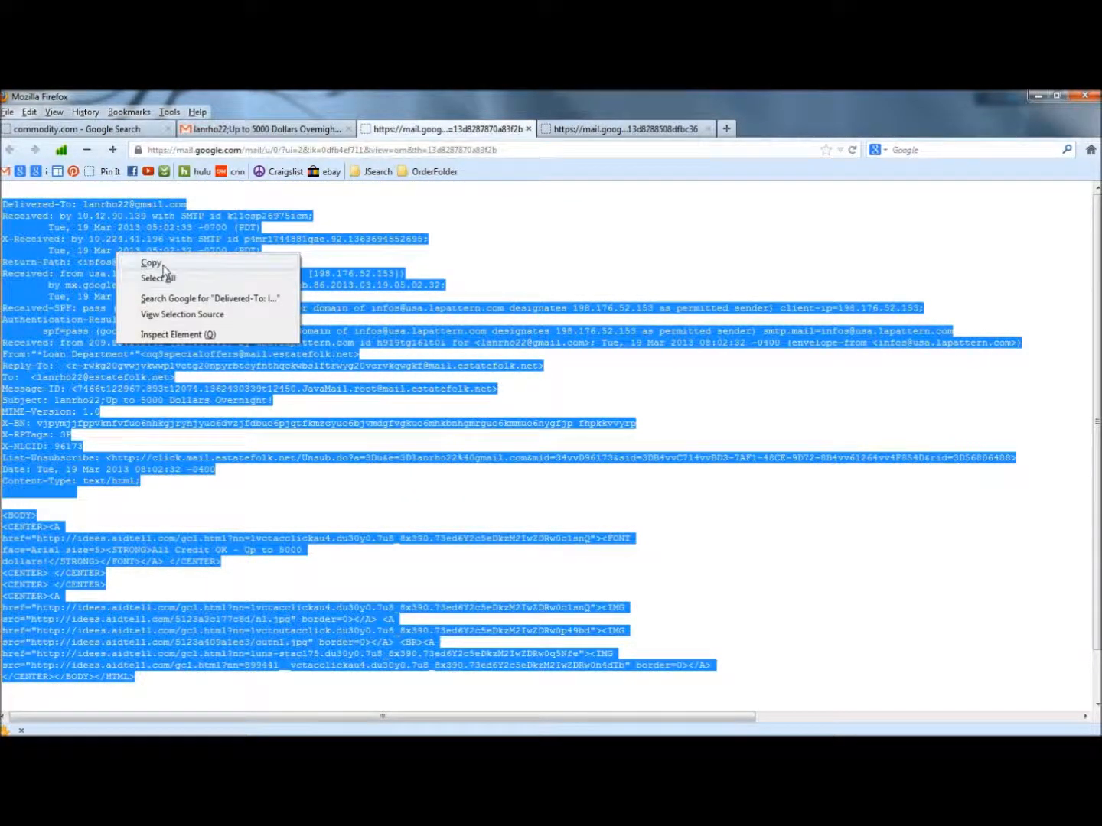
click(153, 264)
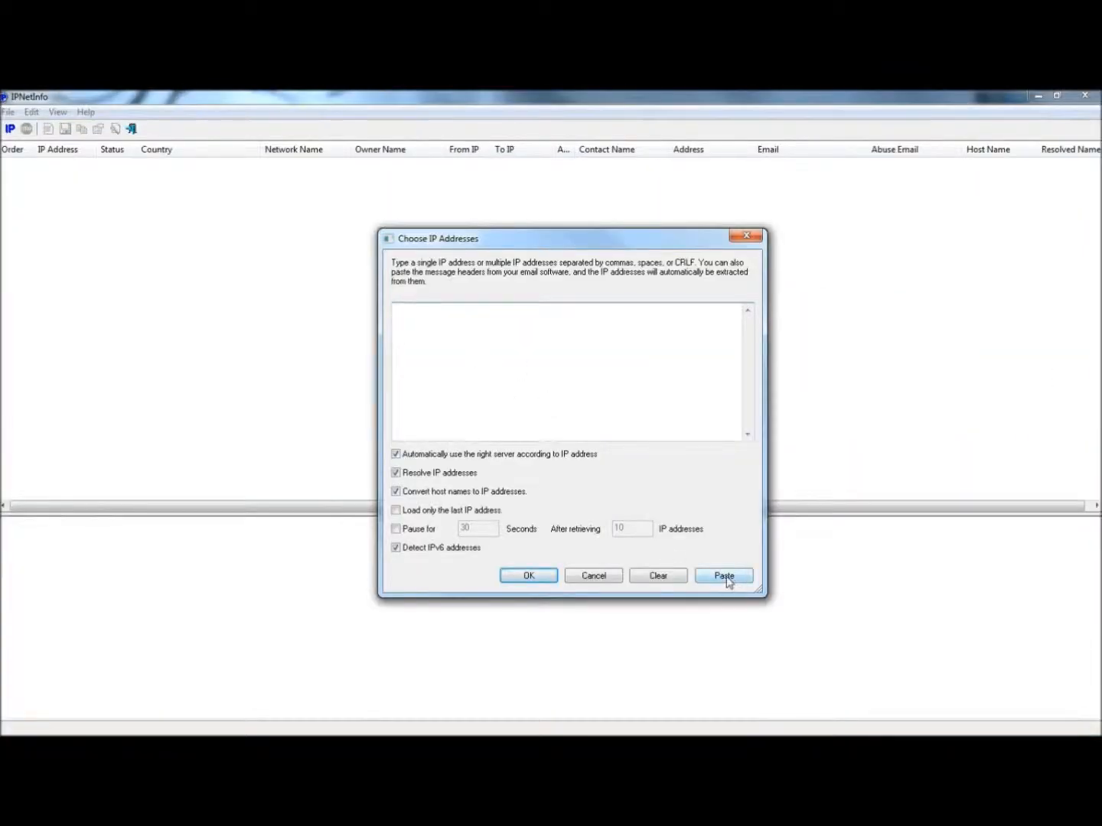
In IPNetInfo, look up the IP addresses in the pasted Loan Department source and review the record of each entry.
click(724, 576)
click(520, 575)
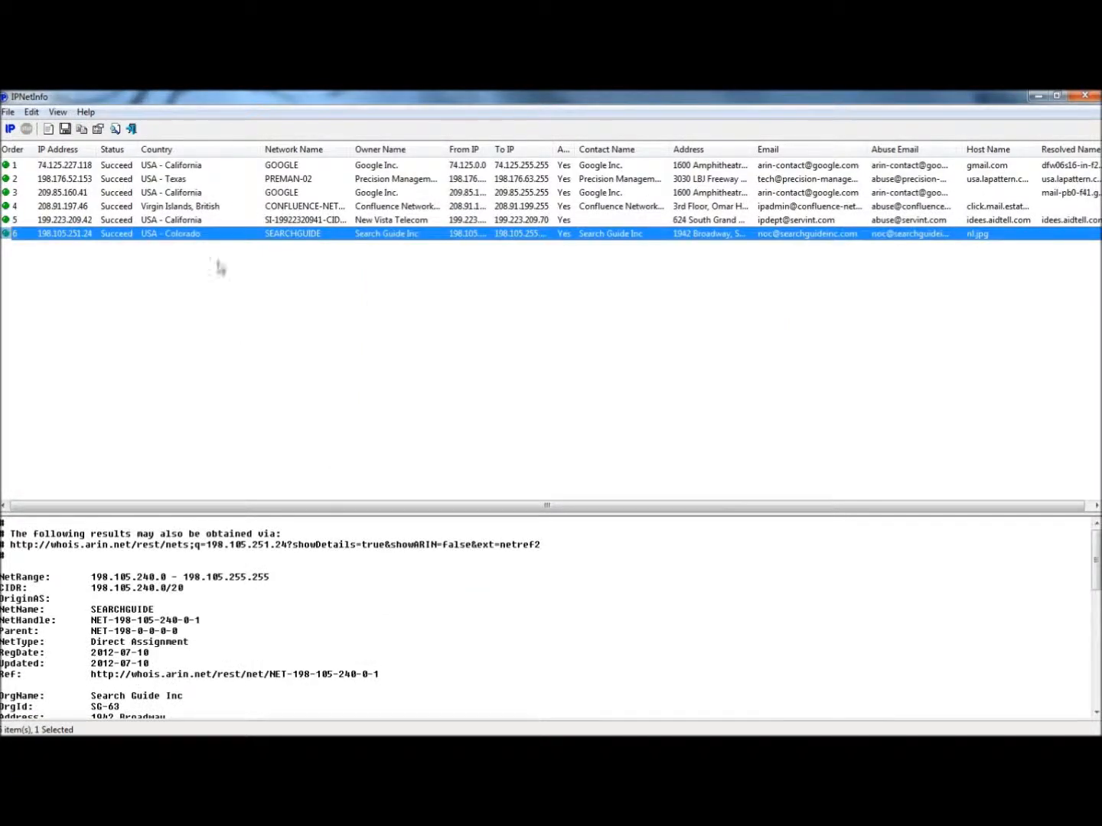
click(186, 167)
click(183, 180)
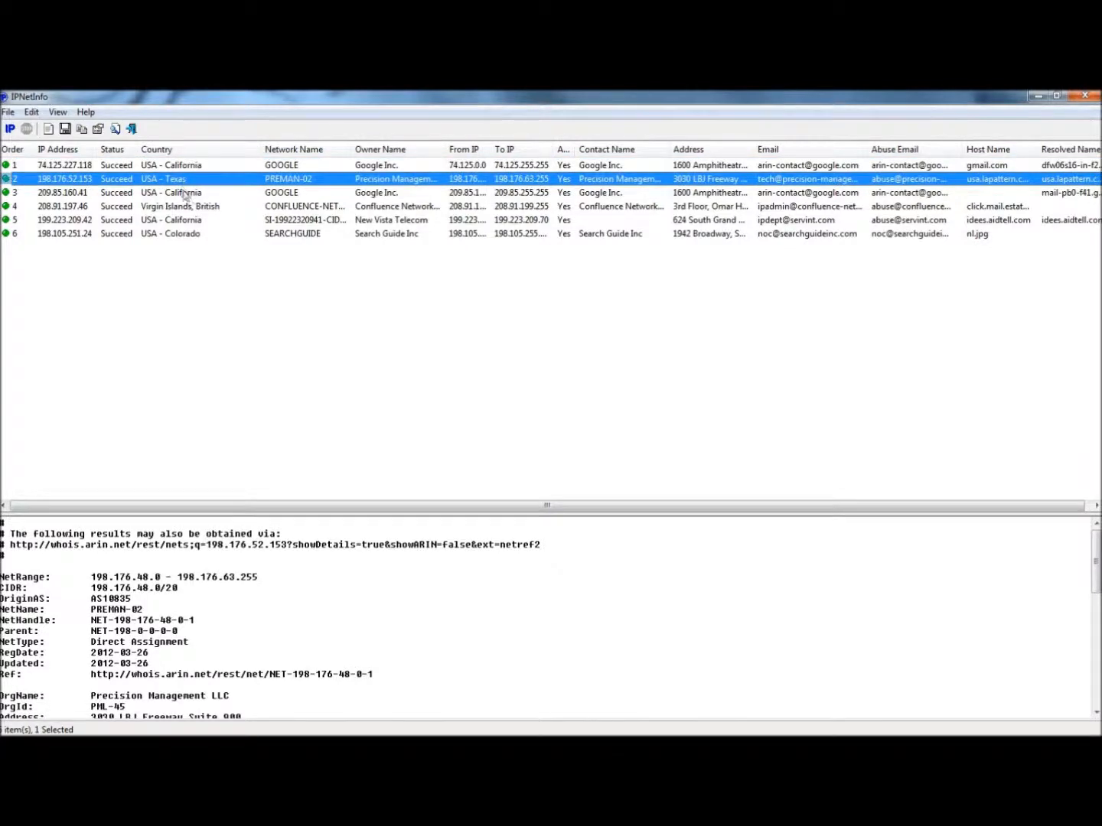
click(186, 194)
click(191, 210)
click(192, 196)
click(192, 202)
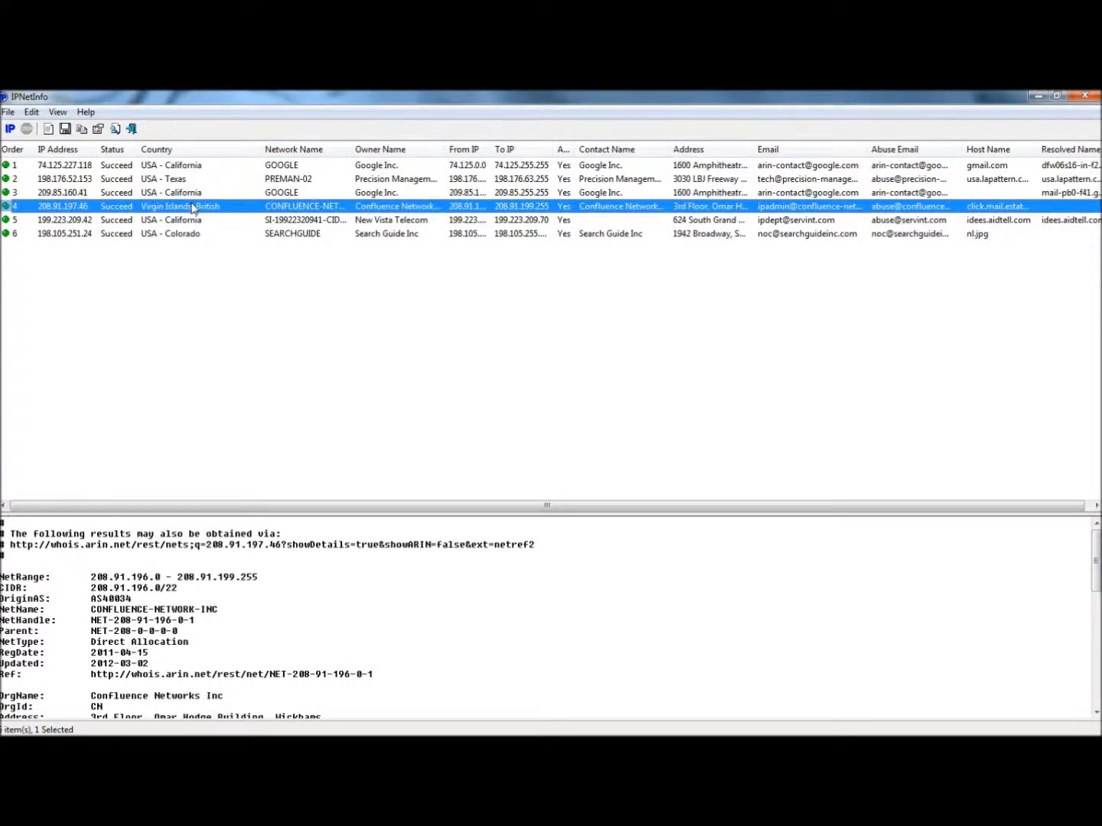
click(192, 222)
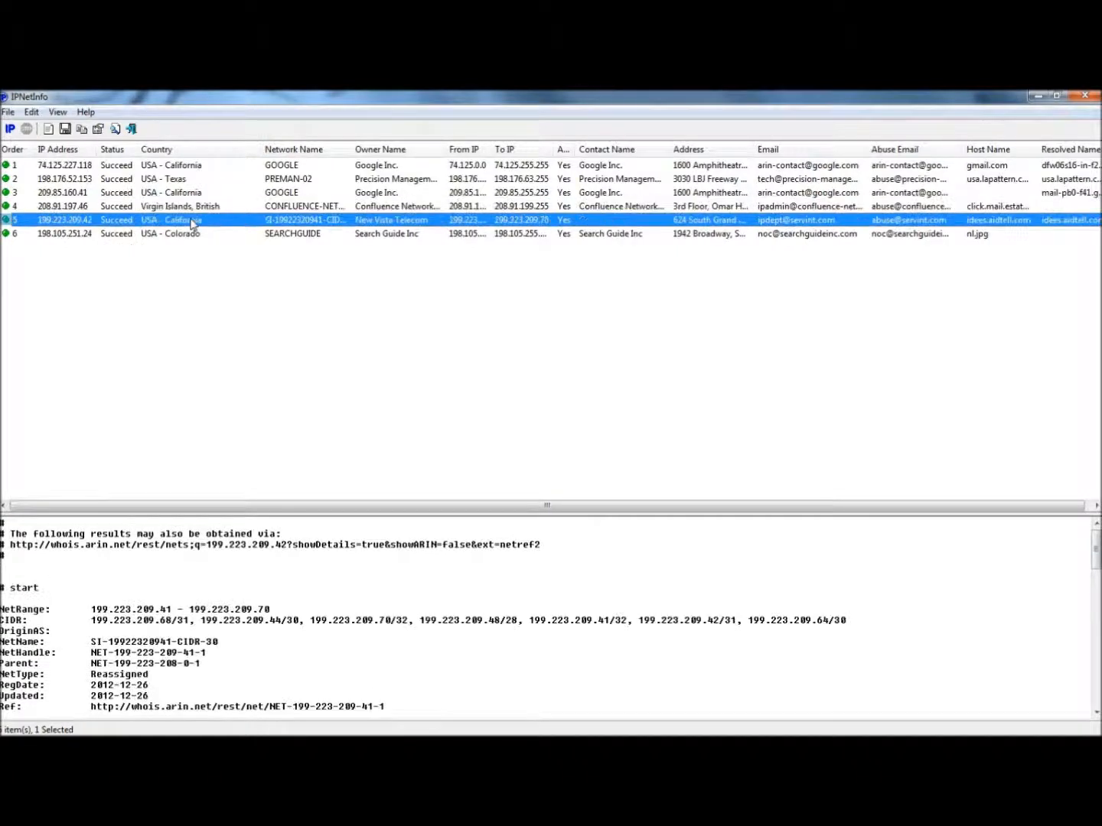
click(188, 234)
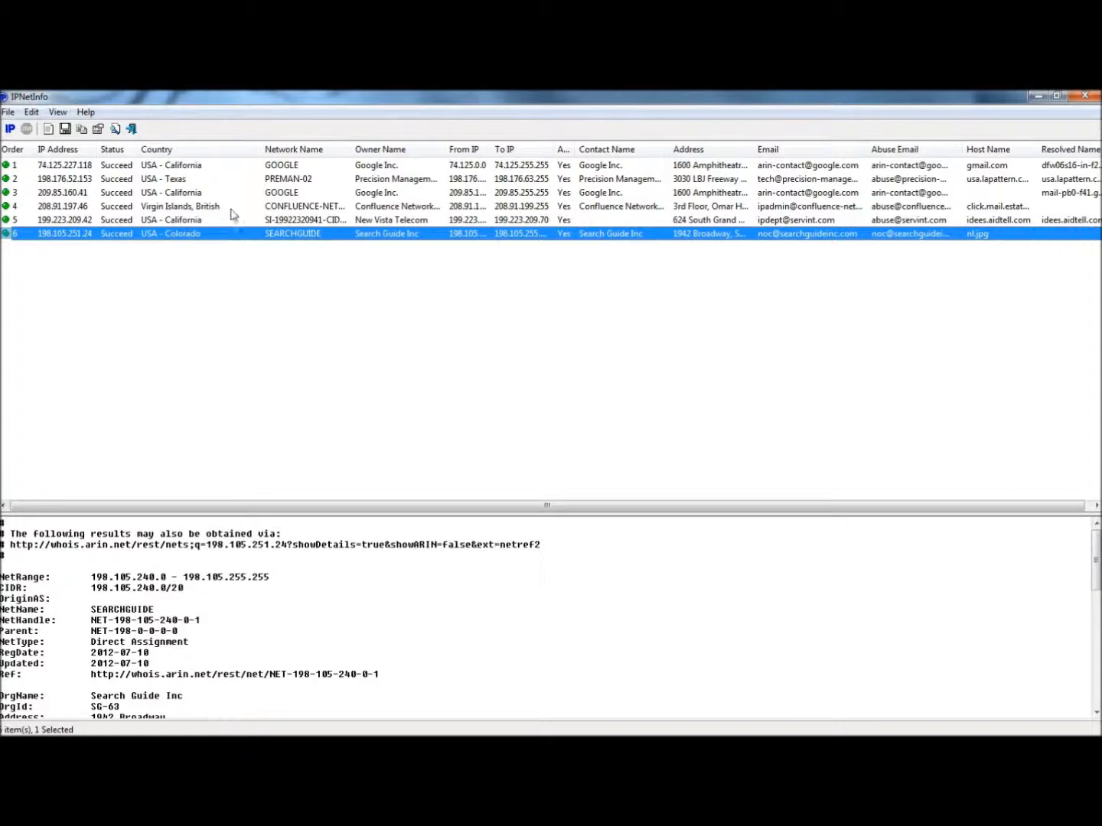
View the full details of the British Virgin Islands entry and check its estatefolk.net host name.
double_click(205, 208)
click(603, 539)
drag(581, 541, 520, 546)
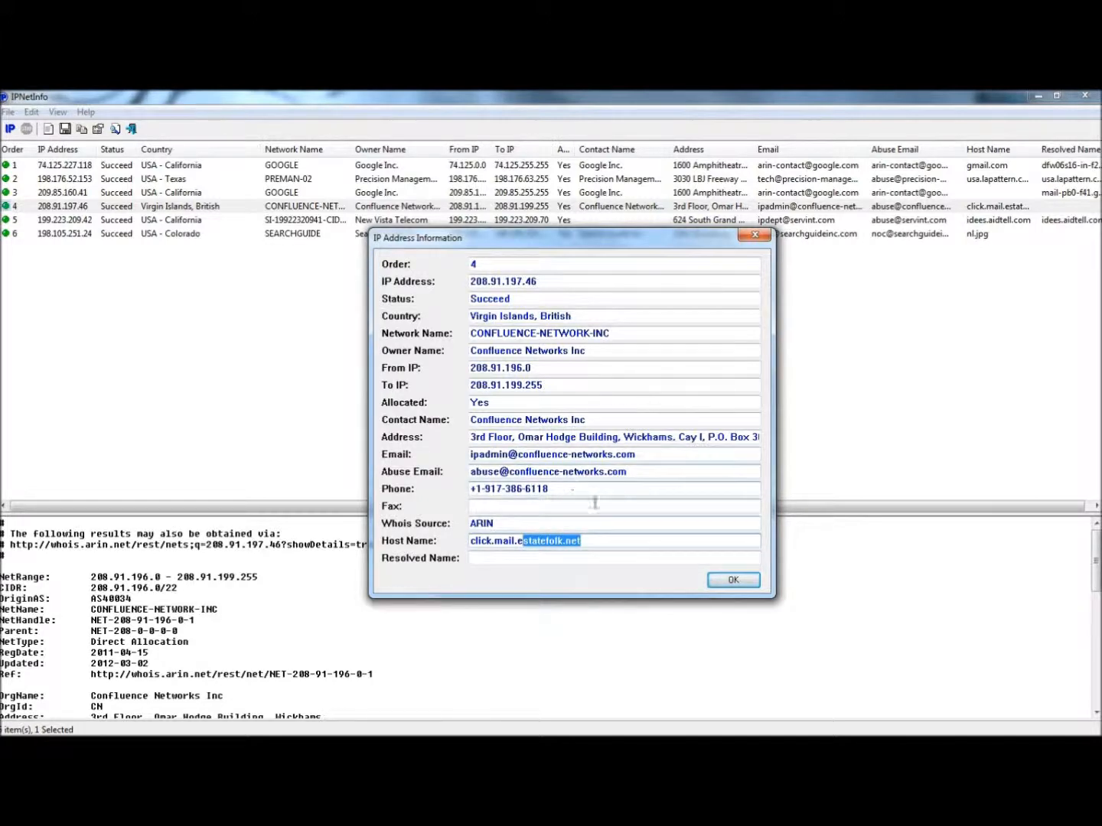
click(733, 580)
View the full details of the idees.aidtell.com entry and check its resolved name and contact e-mail domain.
double_click(983, 221)
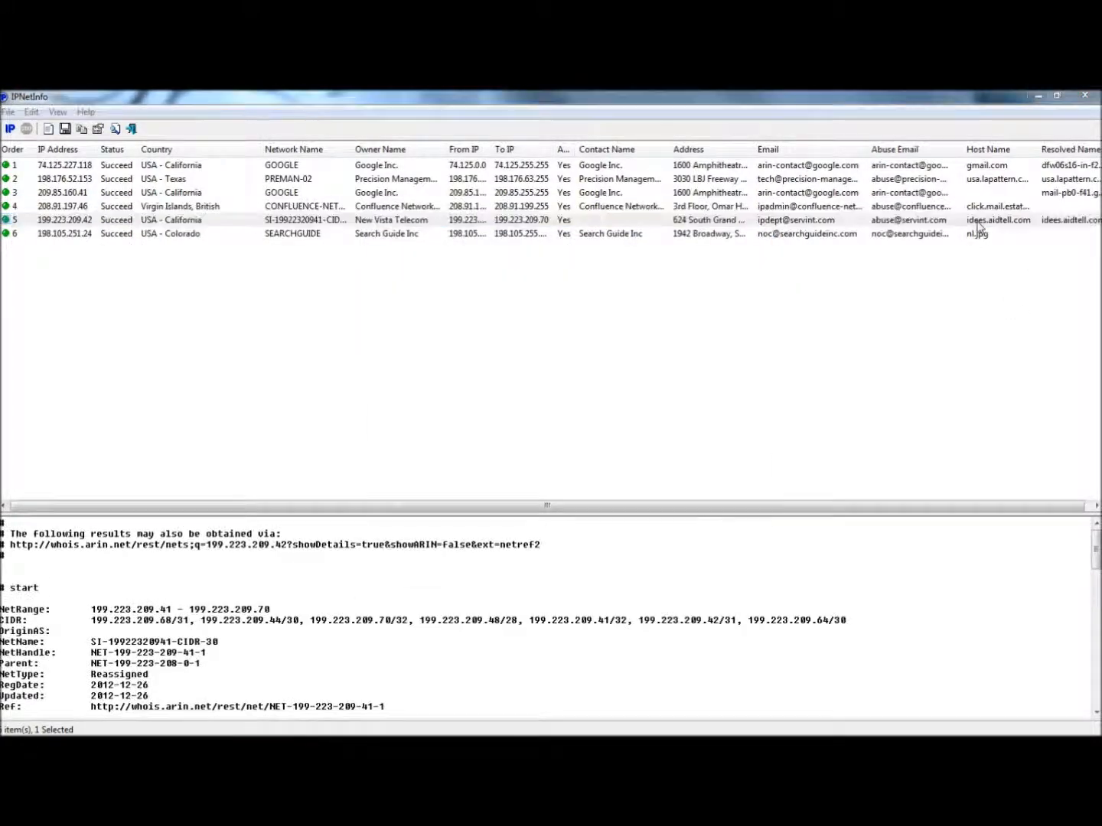
drag(559, 558, 517, 560)
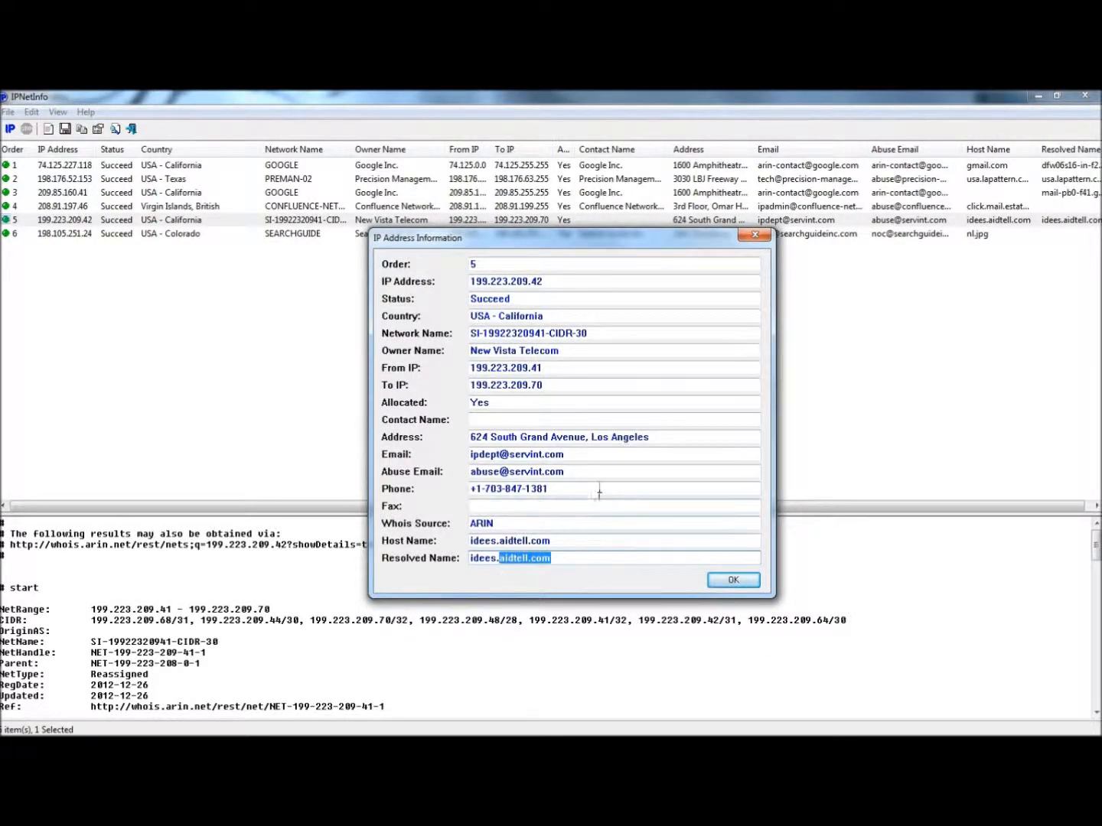
drag(575, 454, 524, 453)
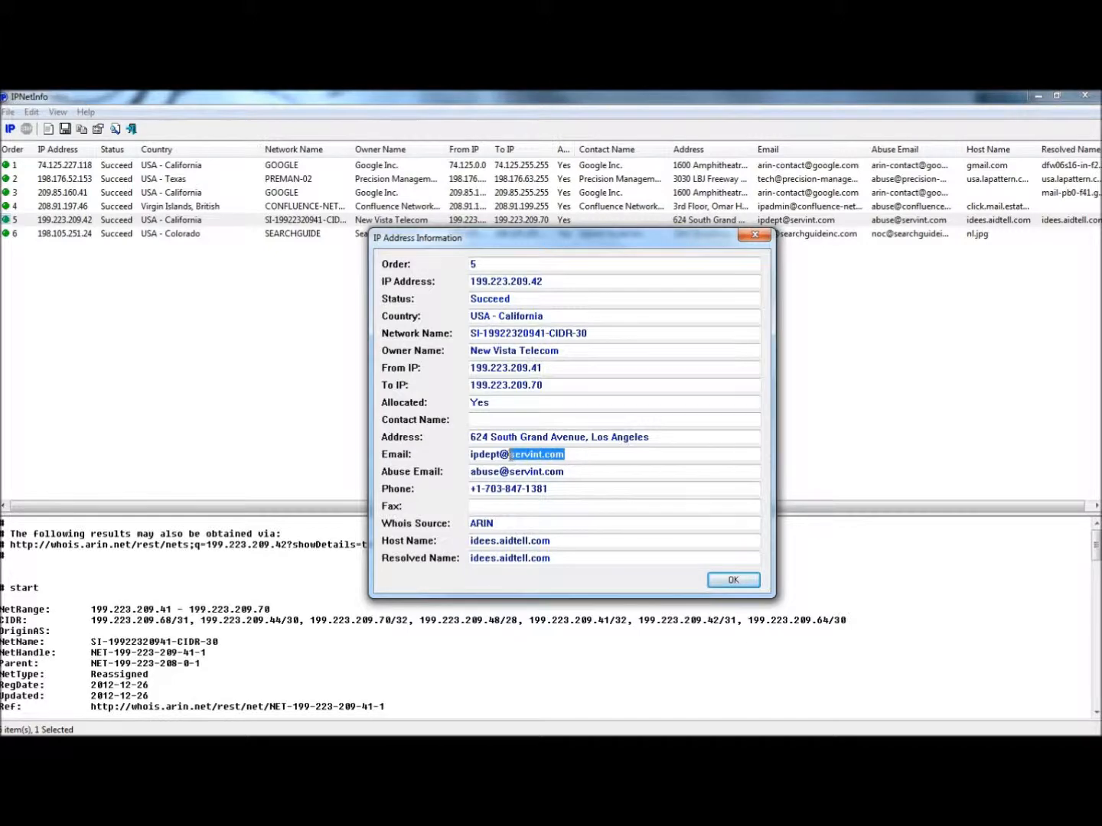
click(733, 580)
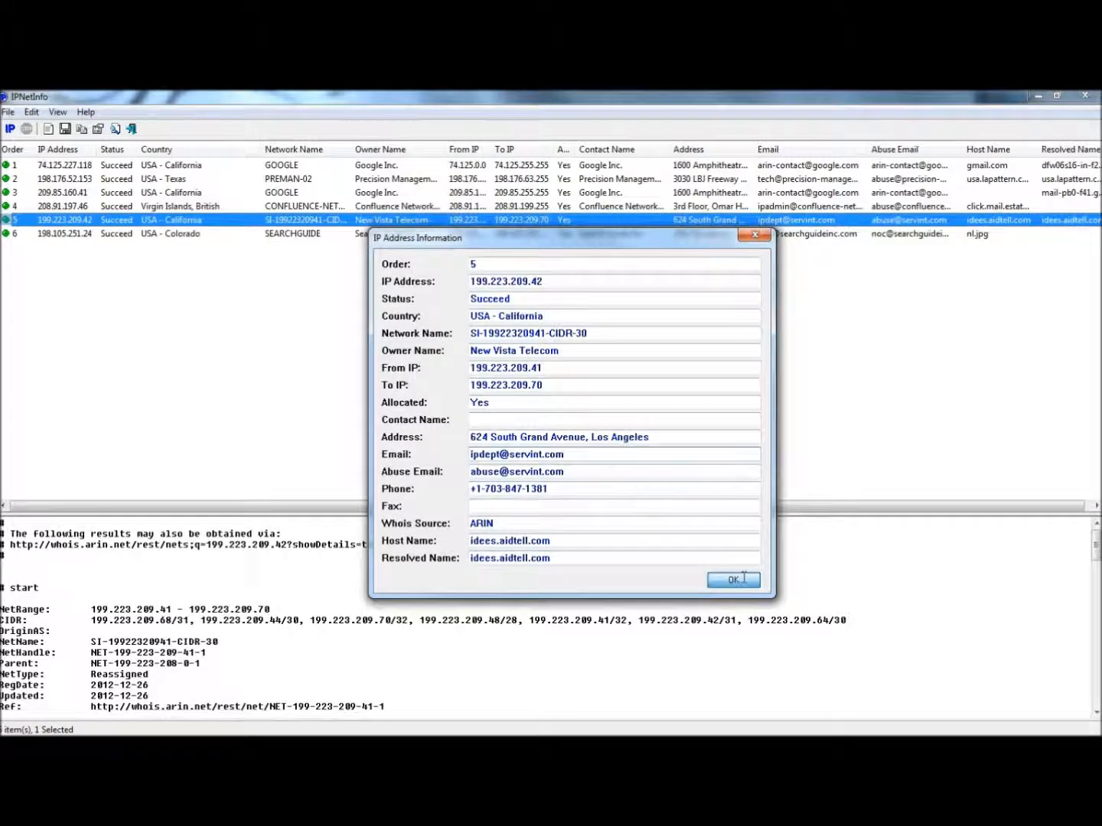
Widen the Address column to read the full owner addresses, and close IPNetInfo.
key(Up)
key(Up)
click(256, 264)
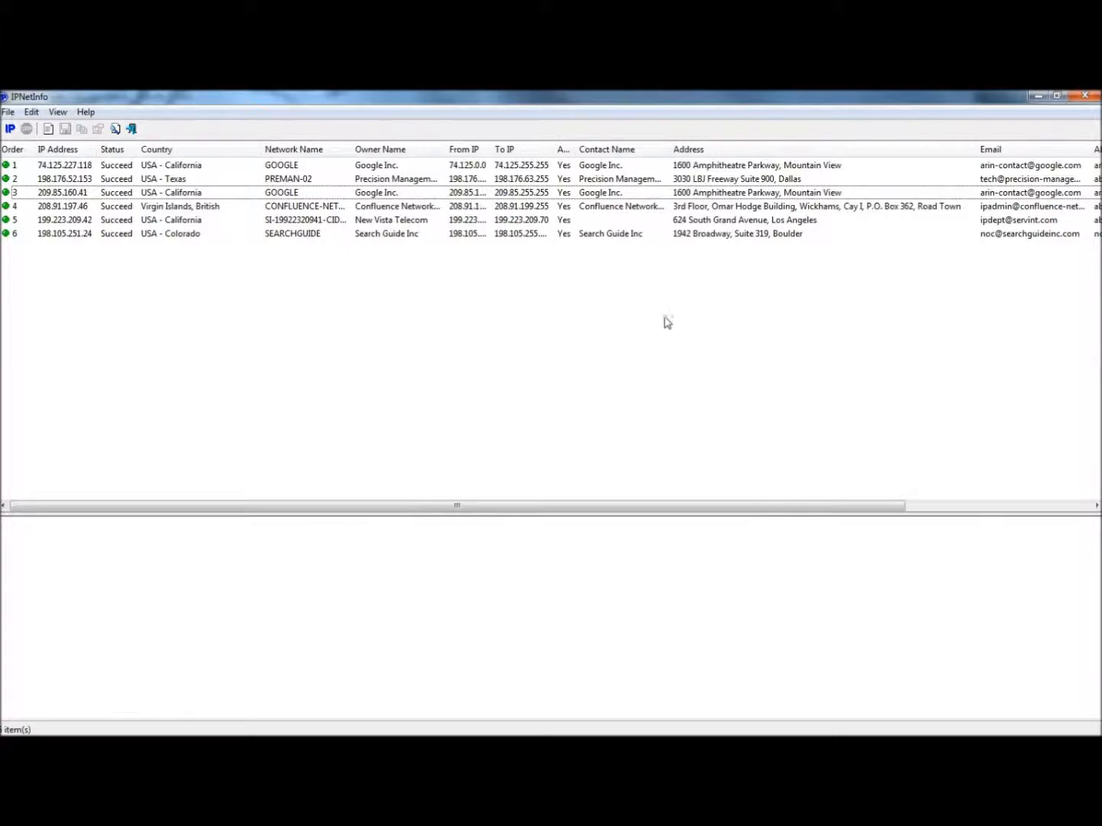
click(1085, 96)
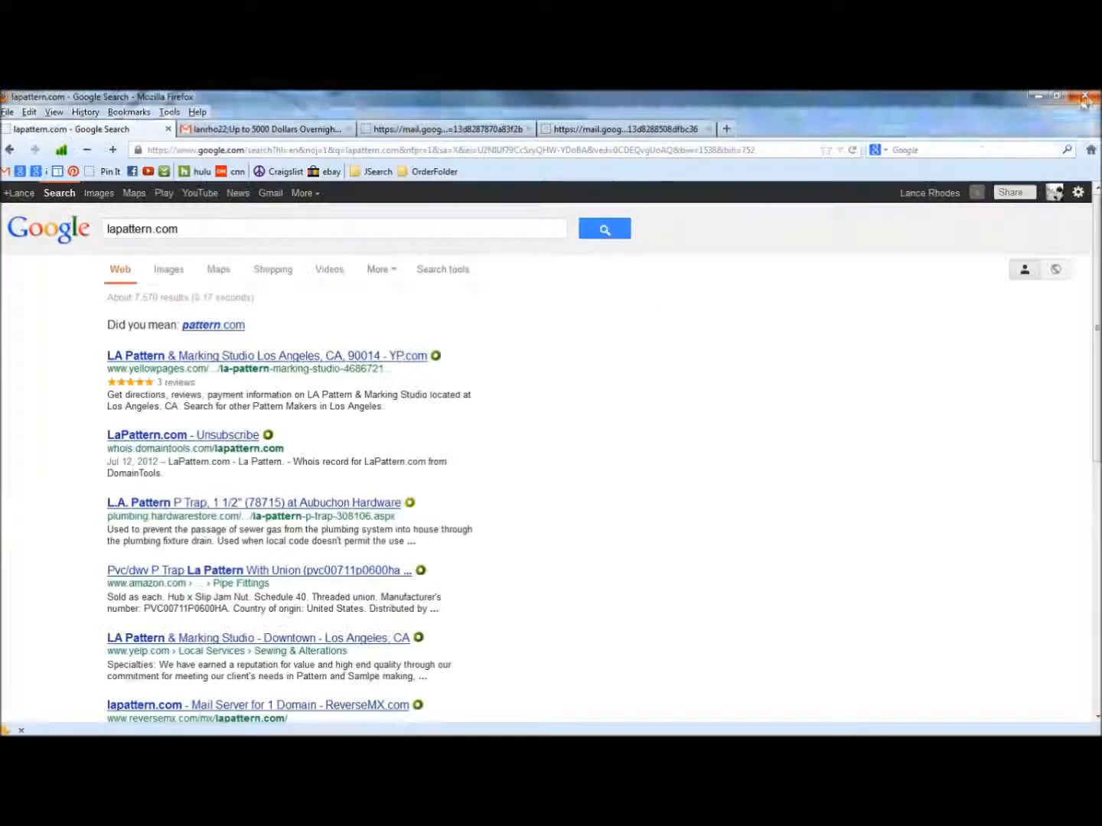
In Gmail, report the Loan Department message as phishing and delete all the messages in Spam forever.
click(260, 129)
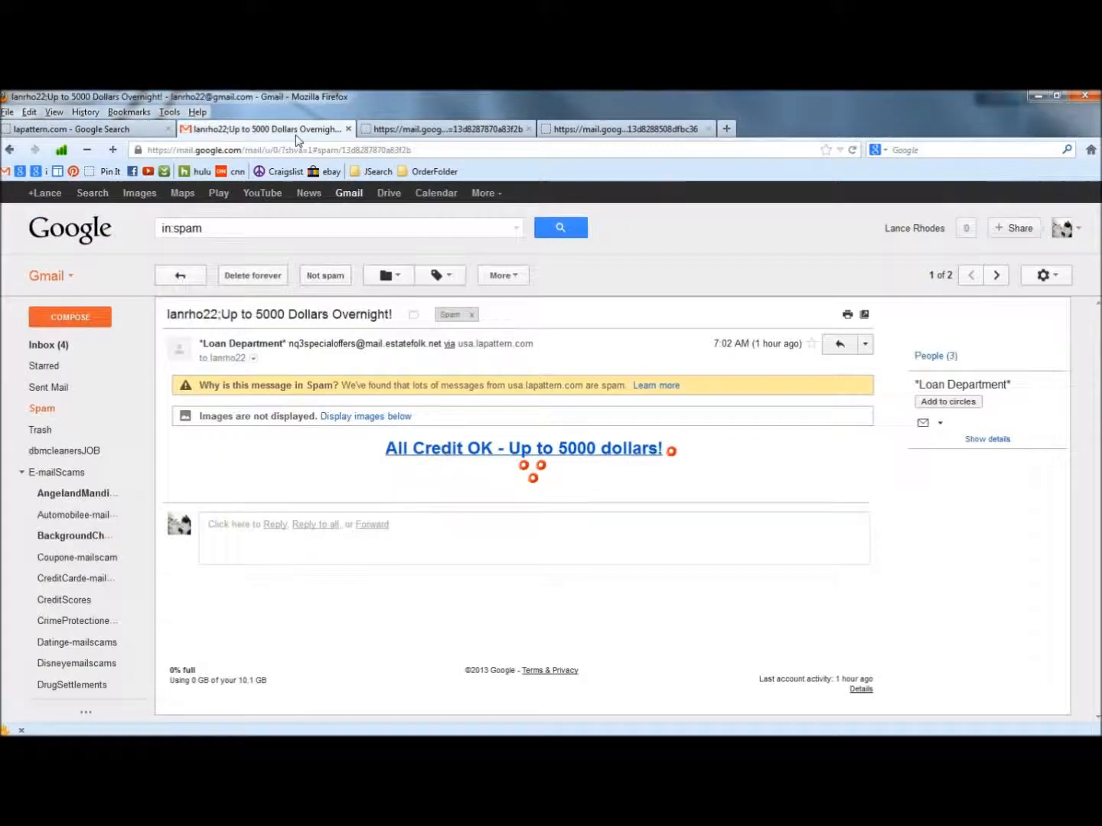
click(864, 344)
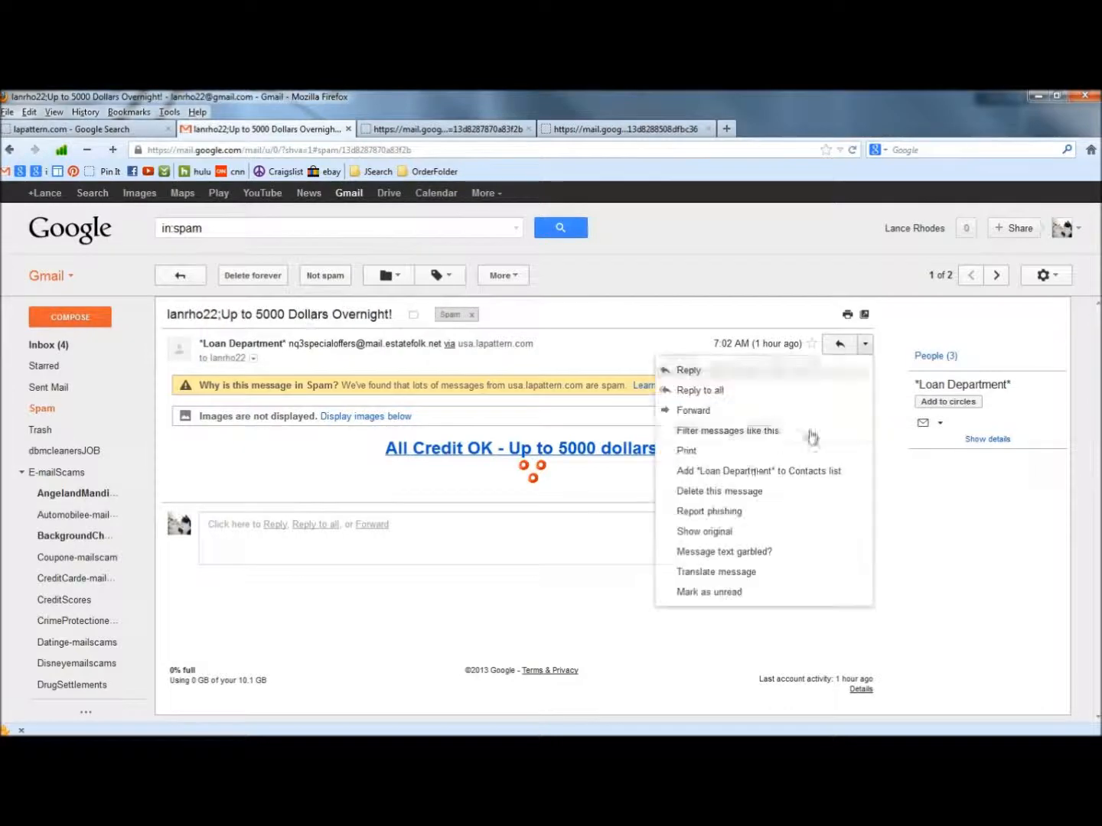
click(709, 518)
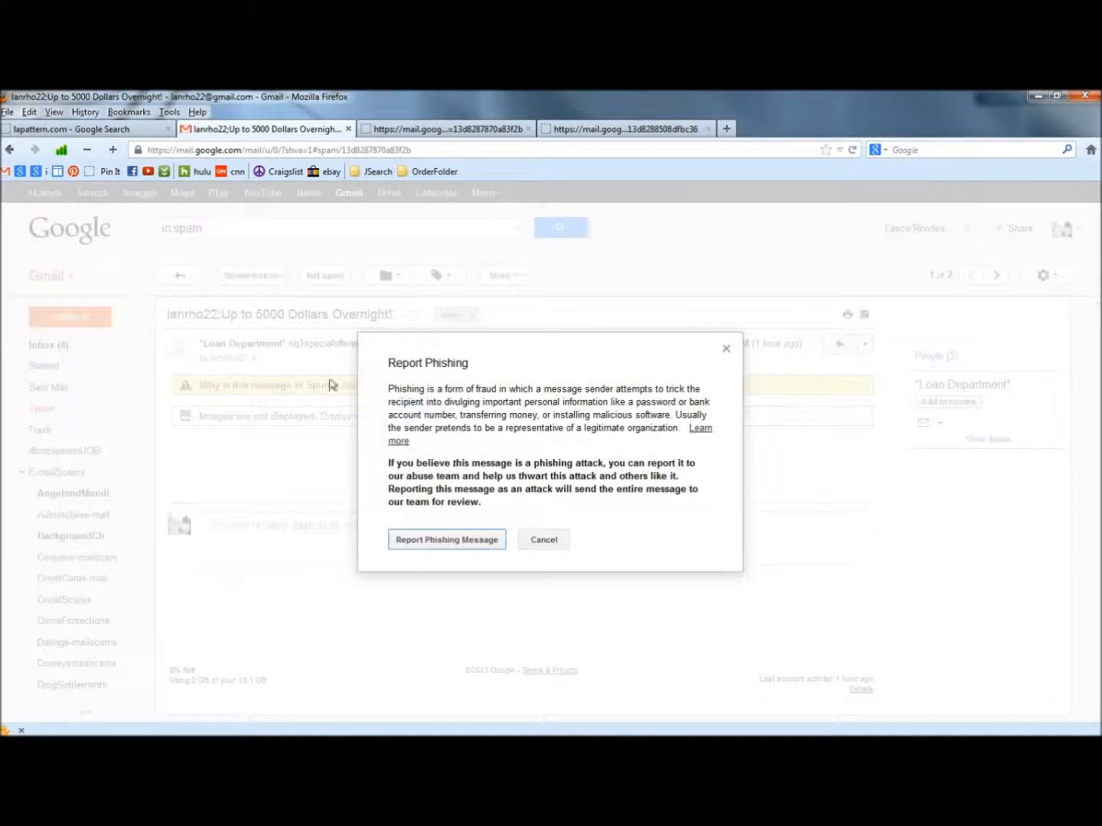
click(436, 541)
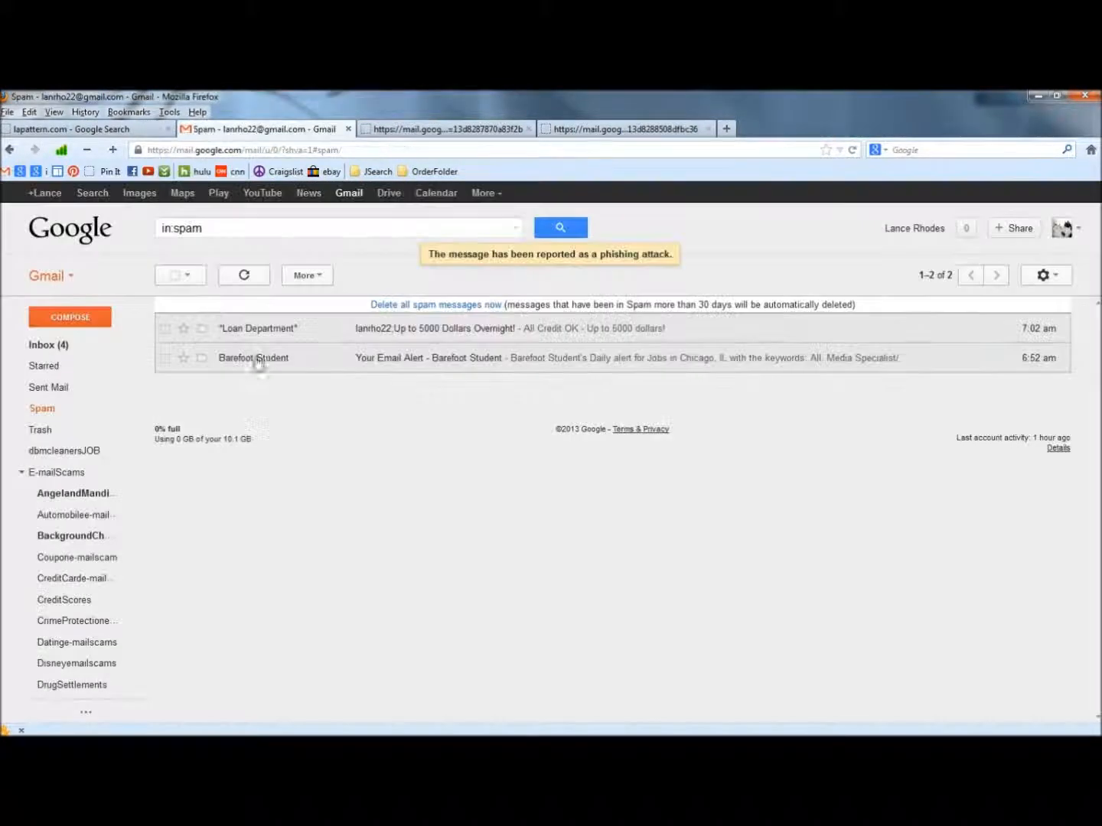
click(174, 276)
click(225, 277)
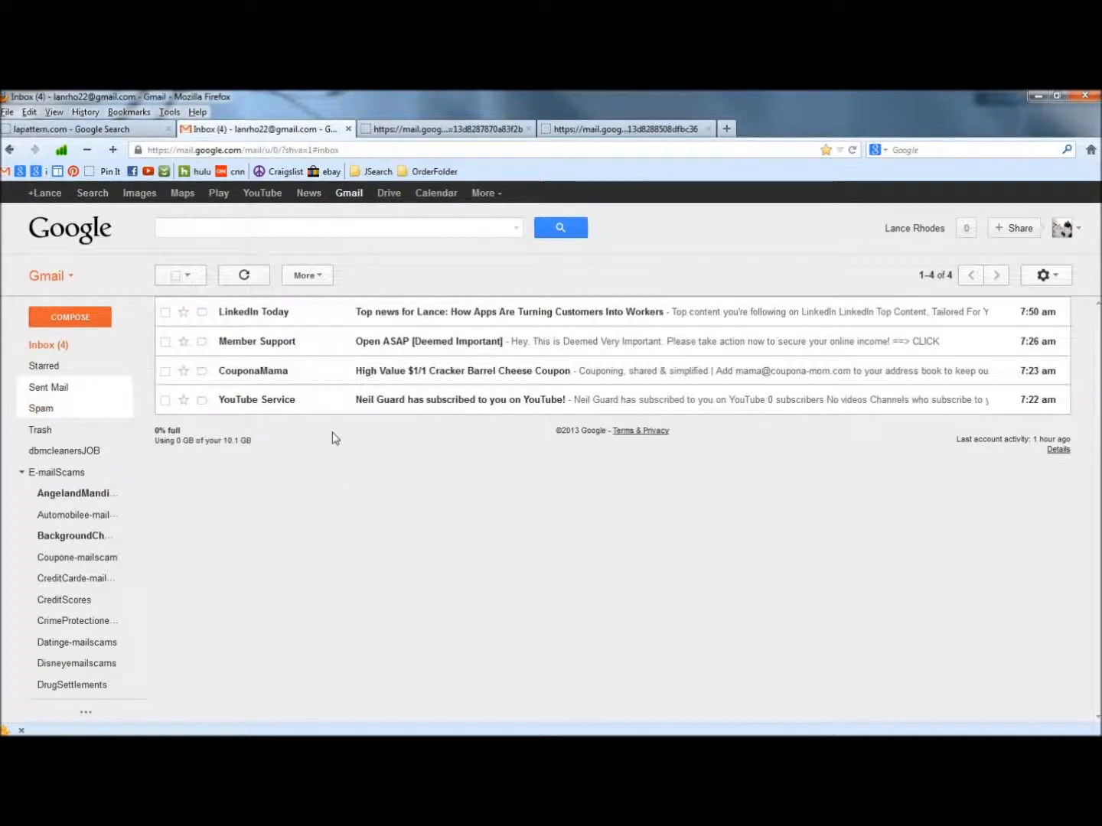